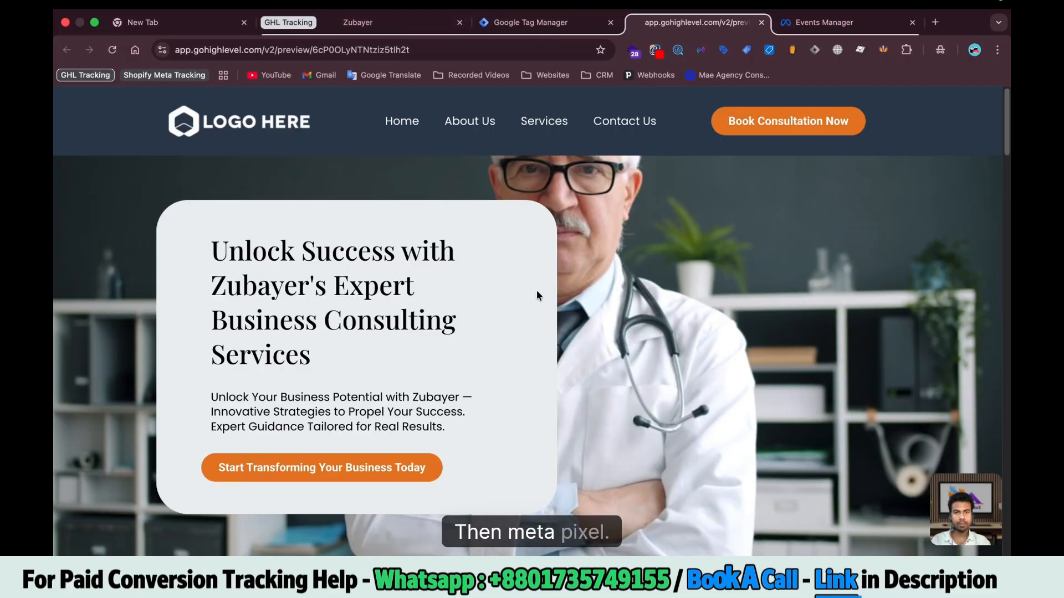
Review the landing page preview, then the GoHighLevel CRM dashboard and its Sites section
{"action": "scroll", "coordinate": [501, 281], "scroll_direction": "down", "scroll_amount": 10}
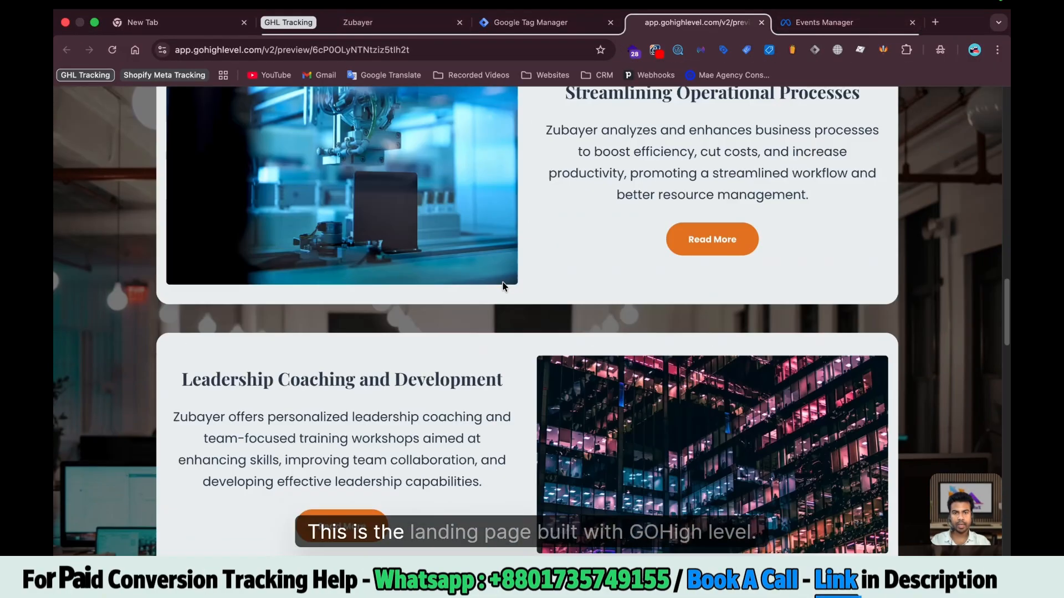
{"action": "scroll", "coordinate": [503, 286], "scroll_direction": "down", "scroll_amount": 10}
{"action": "left_click", "coordinate": [394, 27]}
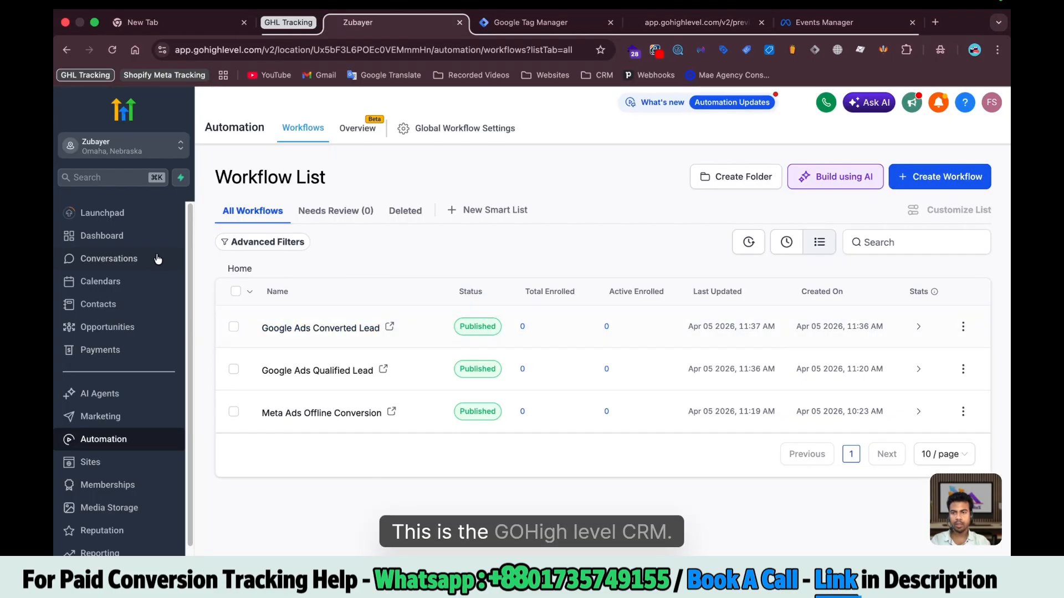
{"action": "left_click", "coordinate": [84, 237]}
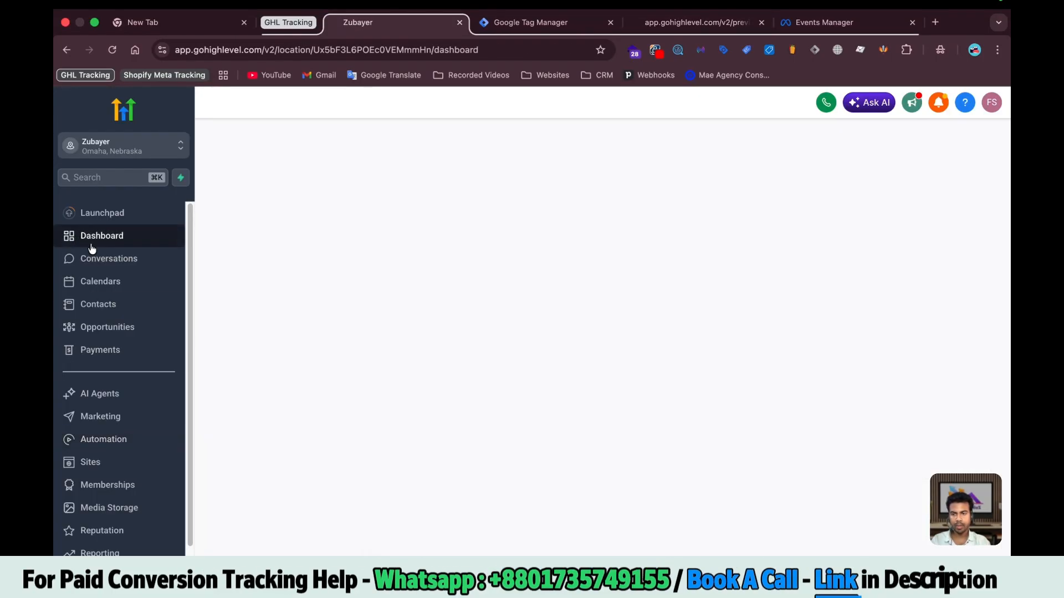
{"action": "left_click", "coordinate": [99, 441]}
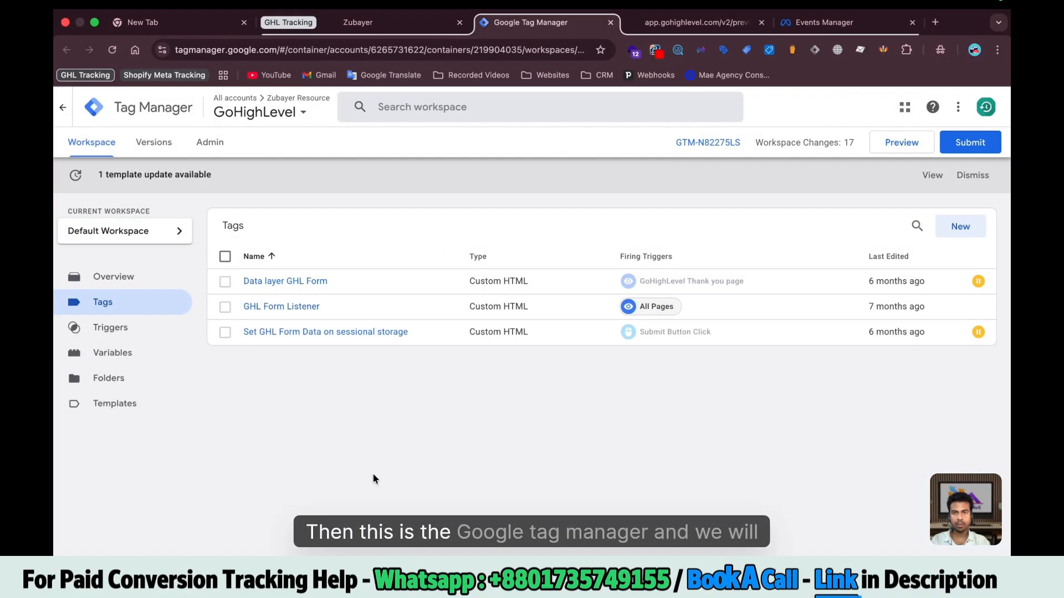
Check the preview's lead form and booking calendar, the GHL dataset test events, and the tag list
{"action": "left_click", "coordinate": [697, 22]}
{"action": "scroll", "coordinate": [565, 410], "scroll_direction": "down", "scroll_amount": 5}
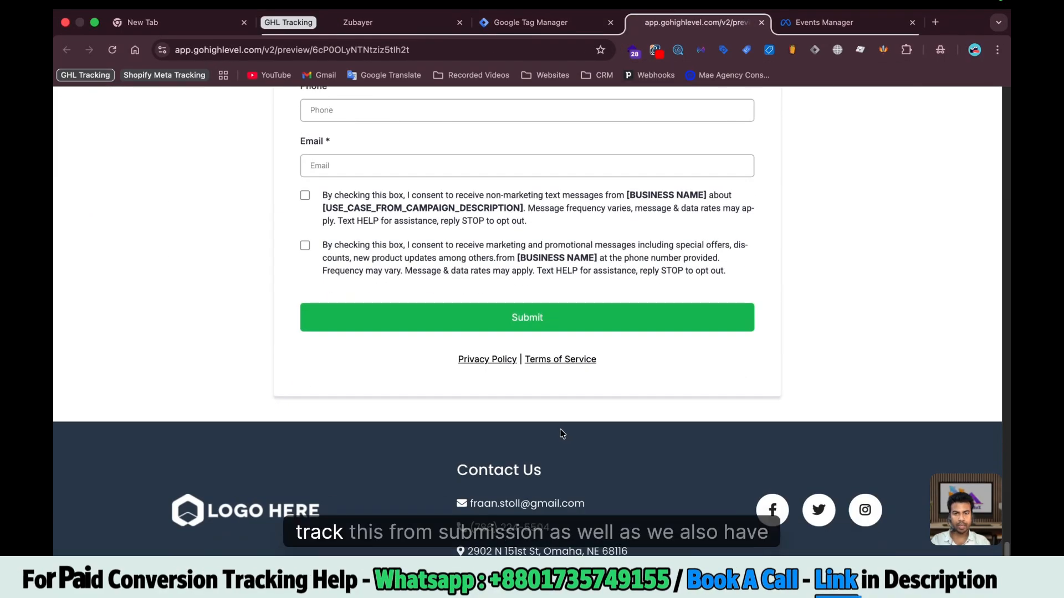
{"action": "scroll", "coordinate": [560, 432], "scroll_direction": "up", "scroll_amount": 10}
{"action": "scroll", "coordinate": [475, 397], "scroll_direction": "up", "scroll_amount": 20}
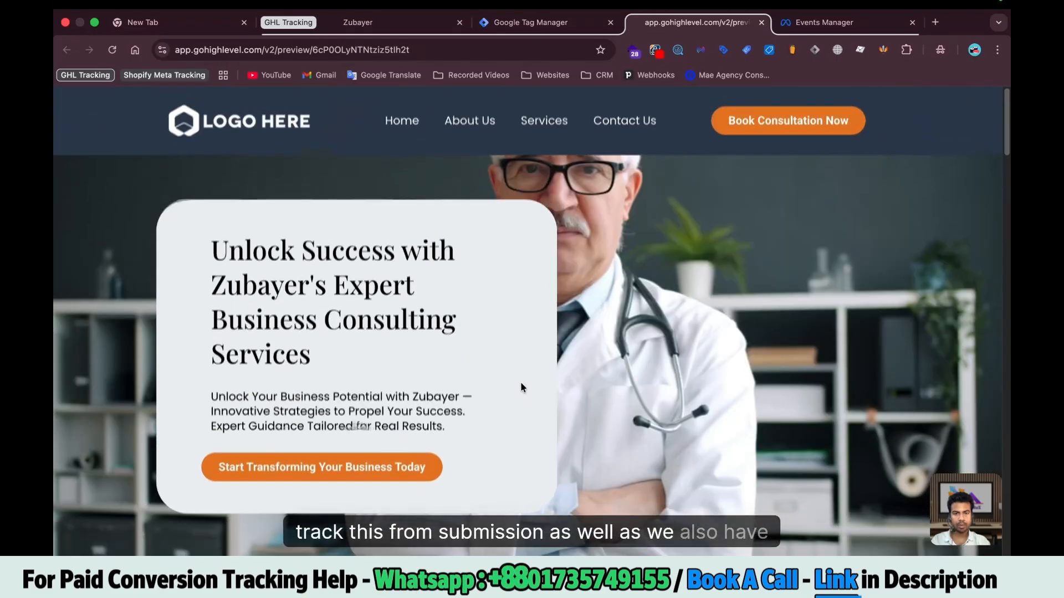
{"action": "left_click", "coordinate": [271, 467]}
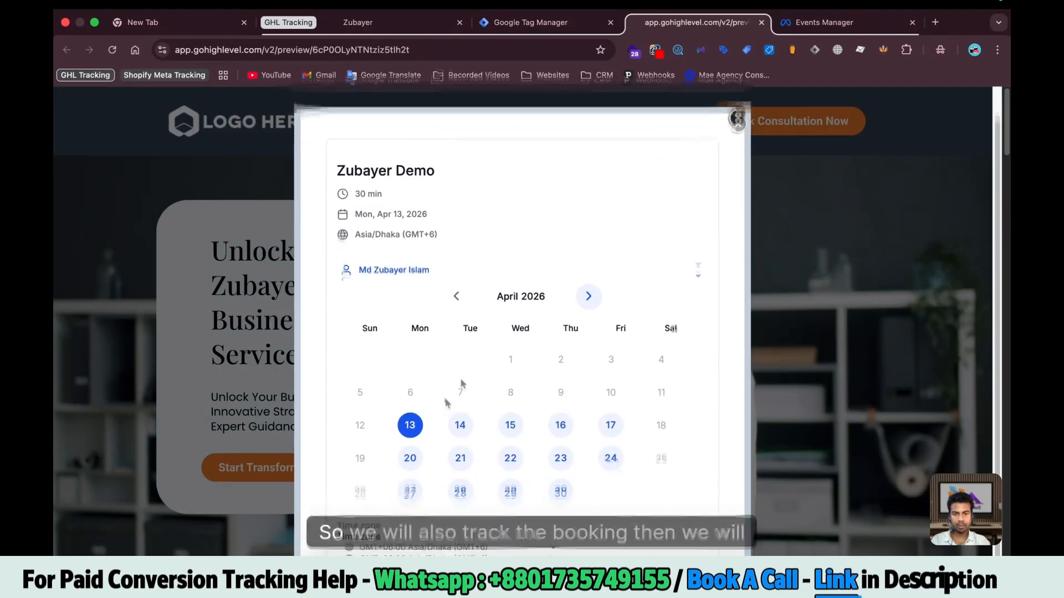
{"action": "left_click", "coordinate": [824, 22]}
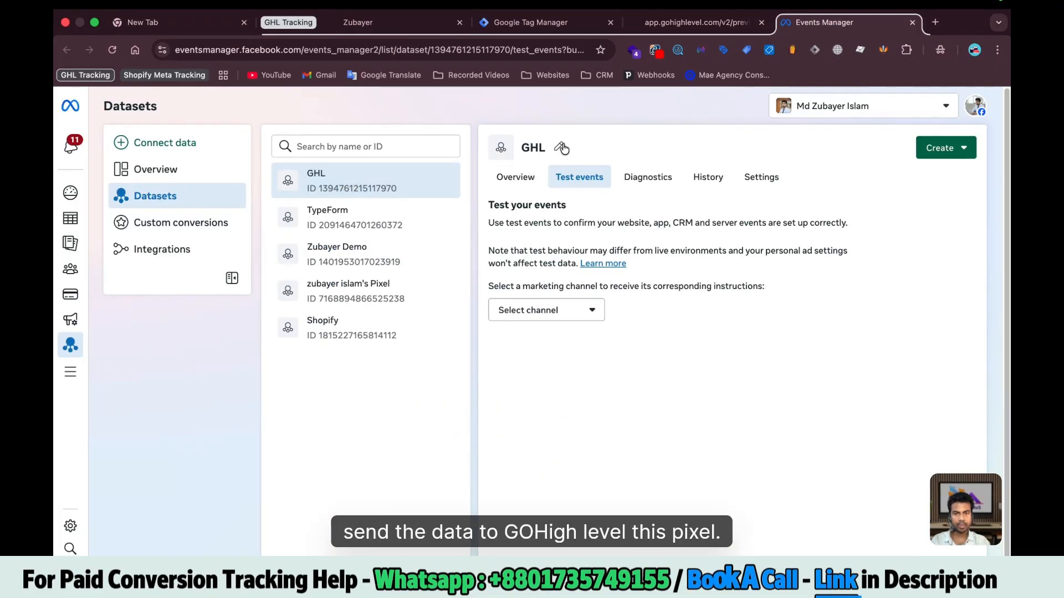
{"action": "left_click", "coordinate": [511, 26]}
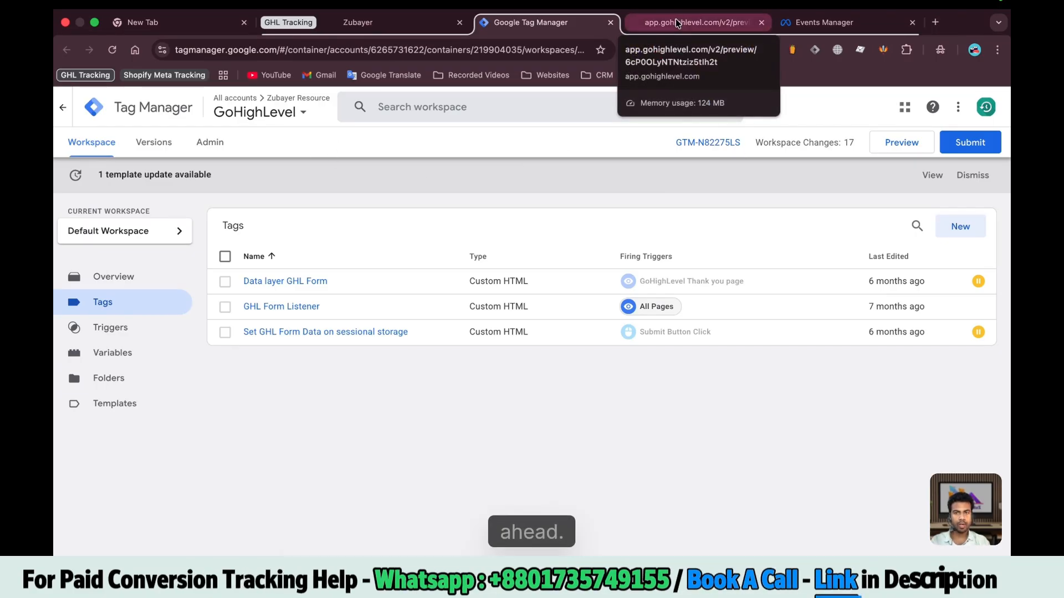
Verify with LeoMeasure that the preview page loads container GTM-N82275LS
{"action": "left_click", "coordinate": [692, 22]}
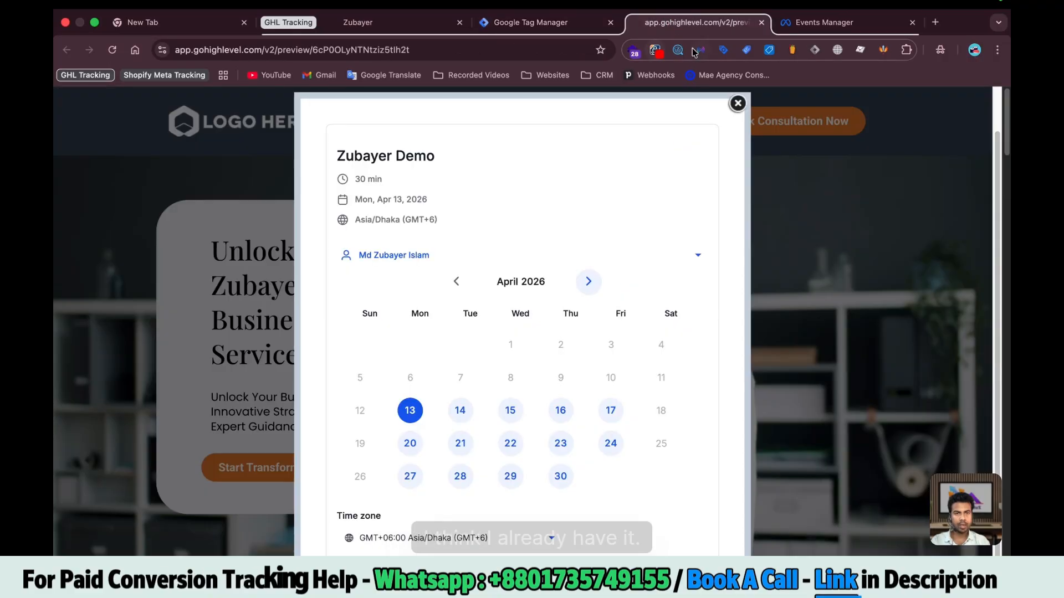
{"action": "left_click", "coordinate": [678, 49]}
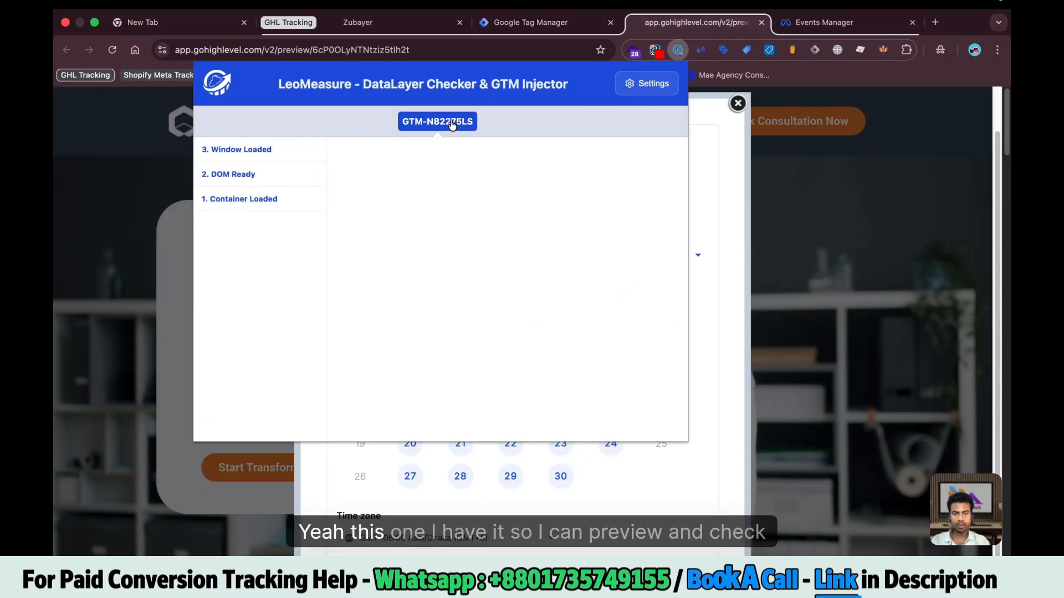
{"action": "left_click", "coordinate": [531, 22]}
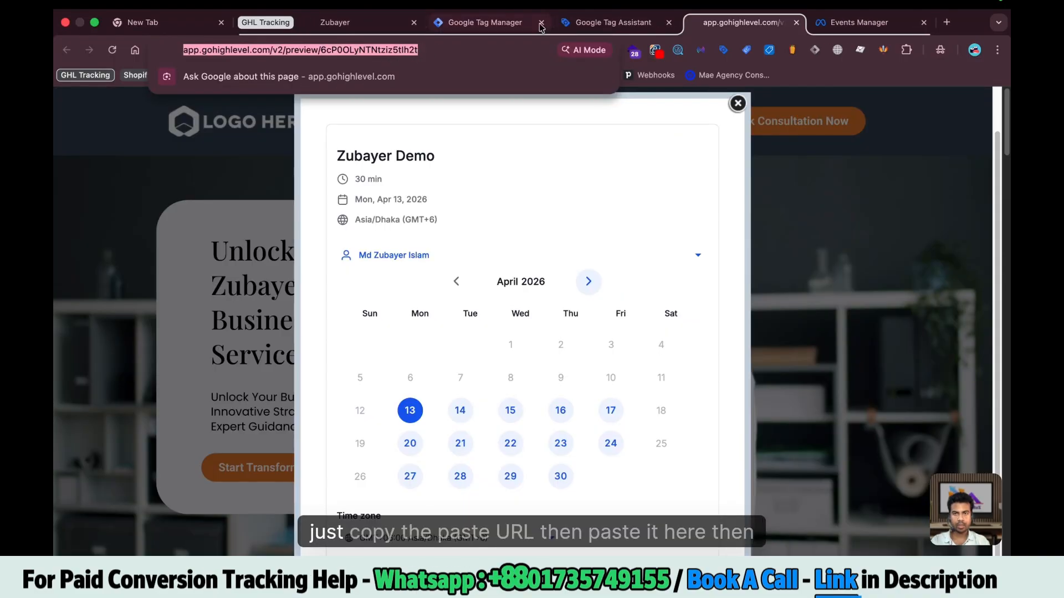
Start preview mode and connect Tag Assistant to the pasted landing page URL
{"action": "left_click", "coordinate": [588, 25]}
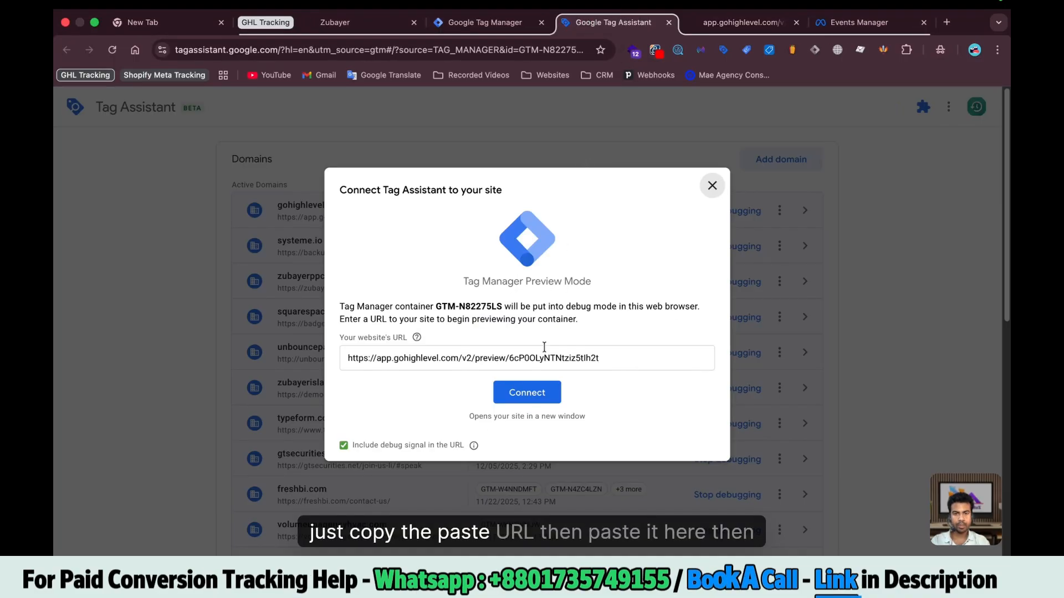
{"action": "left_click", "coordinate": [542, 388]}
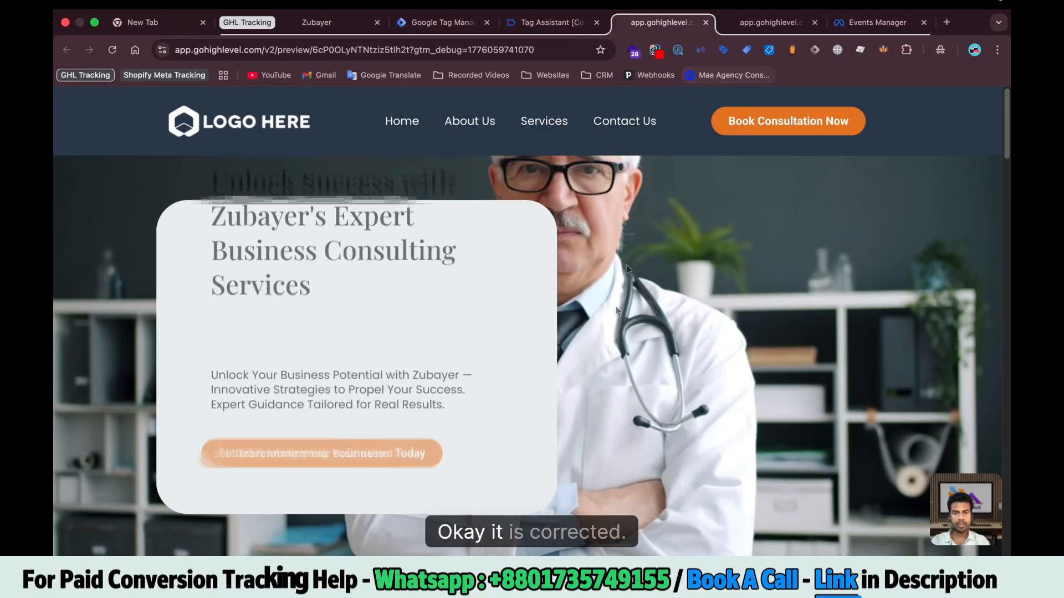
{"action": "scroll", "coordinate": [602, 358], "scroll_direction": "down", "scroll_amount": 10}
{"action": "scroll", "coordinate": [604, 359], "scroll_direction": "down", "scroll_amount": 8}
Check the connected debug-mode landing page and close its booking calendar popup
{"action": "left_click", "coordinate": [545, 22]}
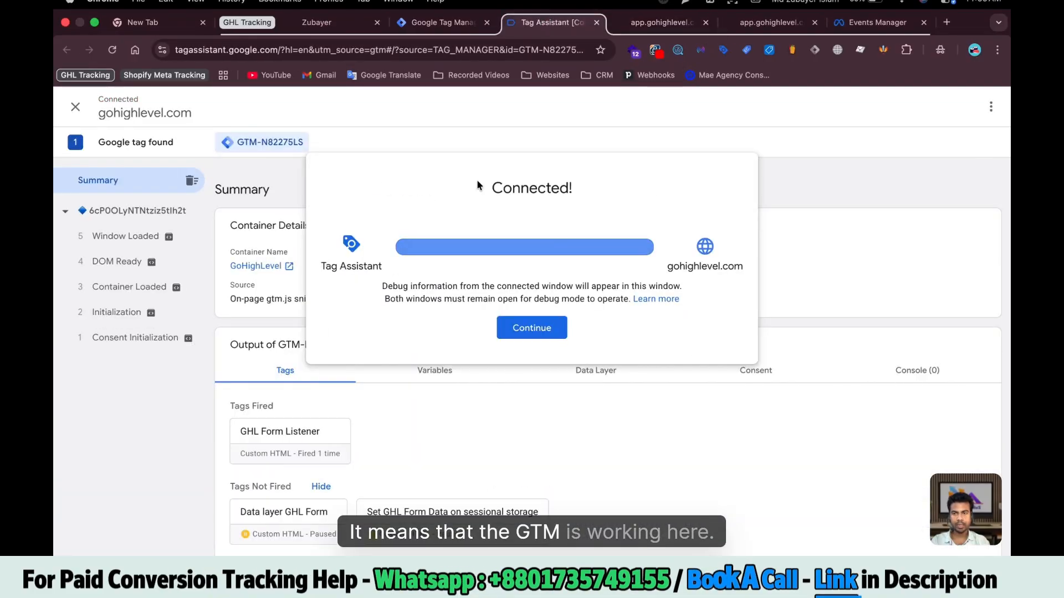
{"action": "left_click", "coordinate": [654, 23]}
{"action": "left_click", "coordinate": [152, 218]}
{"action": "scroll", "coordinate": [151, 219], "scroll_direction": "up", "scroll_amount": 8}
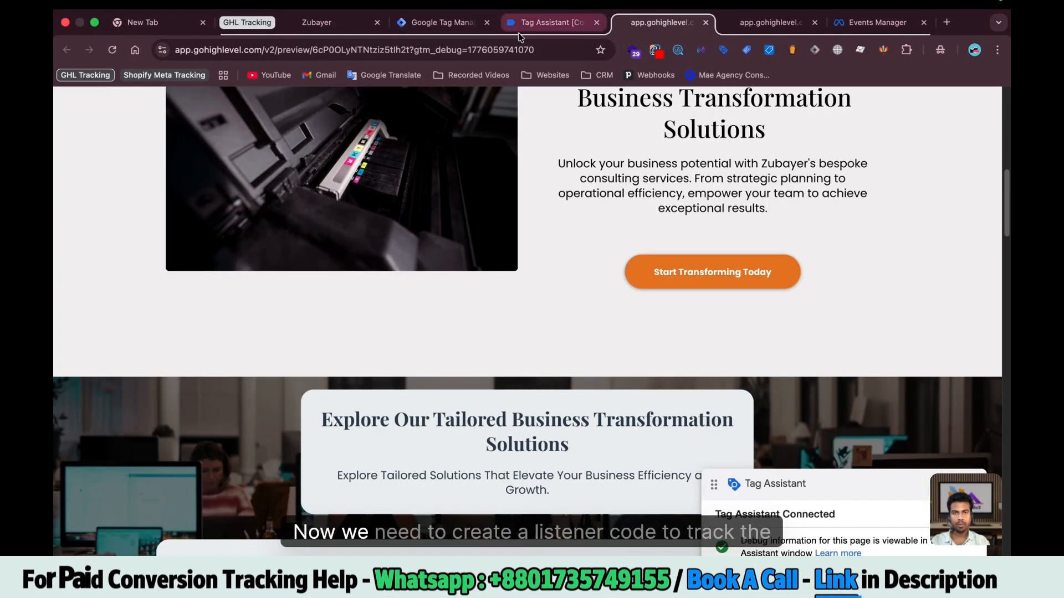
{"action": "scroll", "coordinate": [563, 347], "scroll_direction": "up", "scroll_amount": 10}
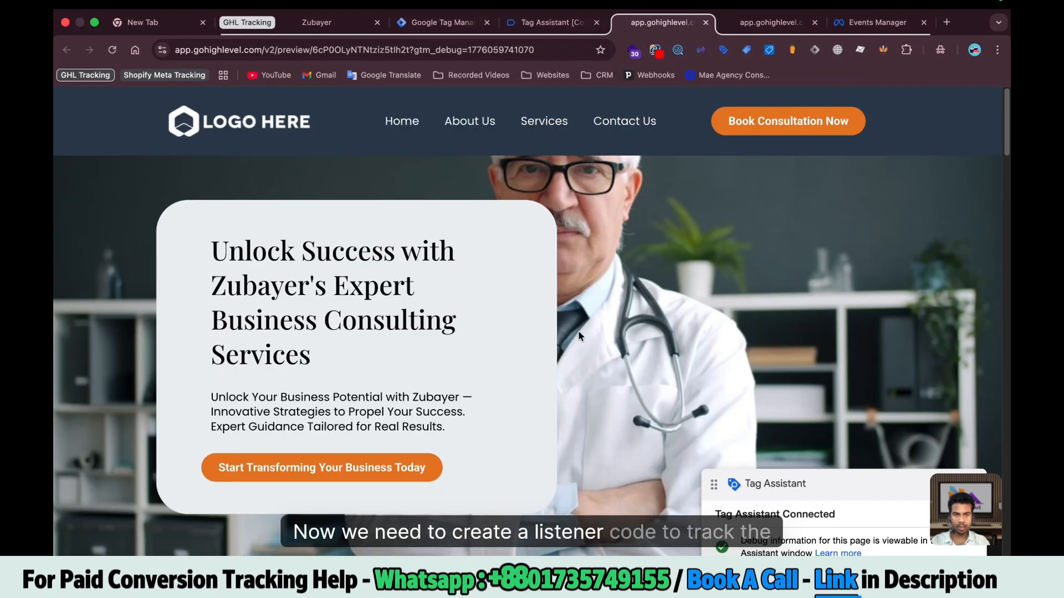
{"action": "scroll", "coordinate": [572, 340], "scroll_direction": "down", "scroll_amount": 20}
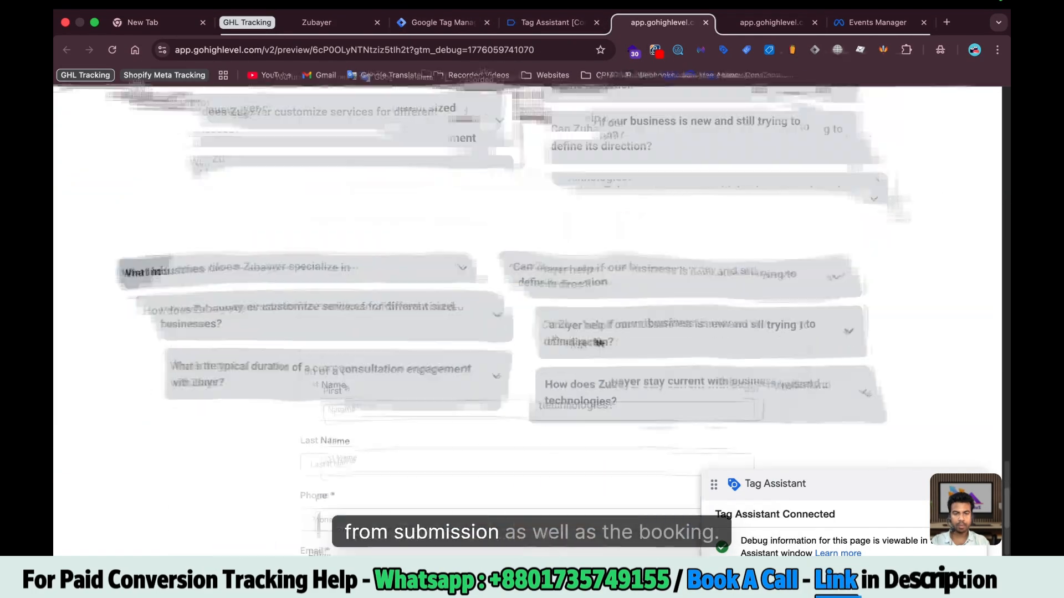
{"action": "scroll", "coordinate": [515, 375], "scroll_direction": "up", "scroll_amount": 5}
Review the GHL Form Listener tag's Custom HTML listener code and close it unchanged
{"action": "left_click", "coordinate": [442, 24]}
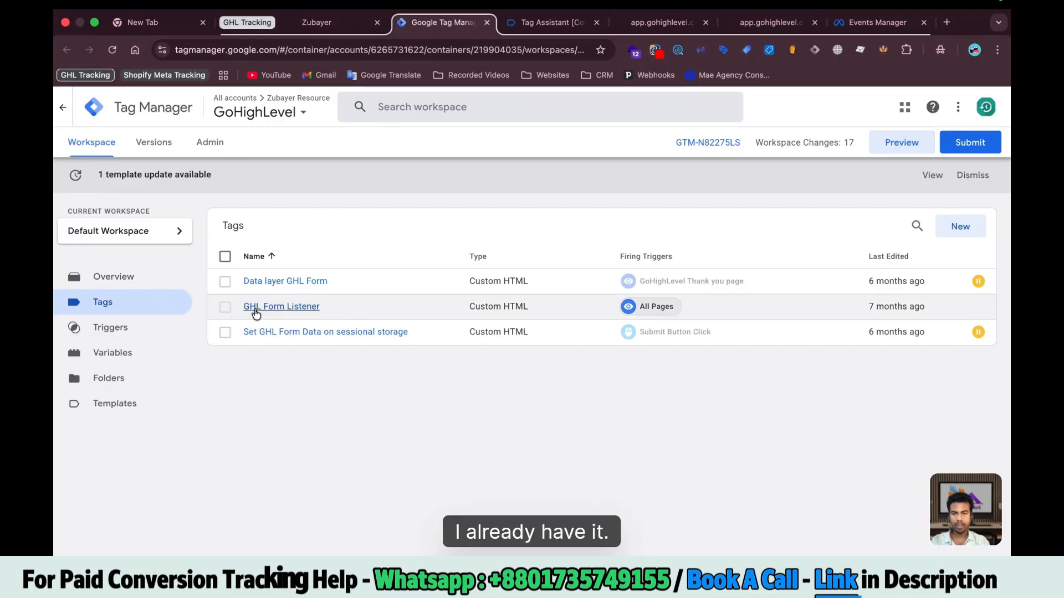
{"action": "left_click", "coordinate": [289, 307]}
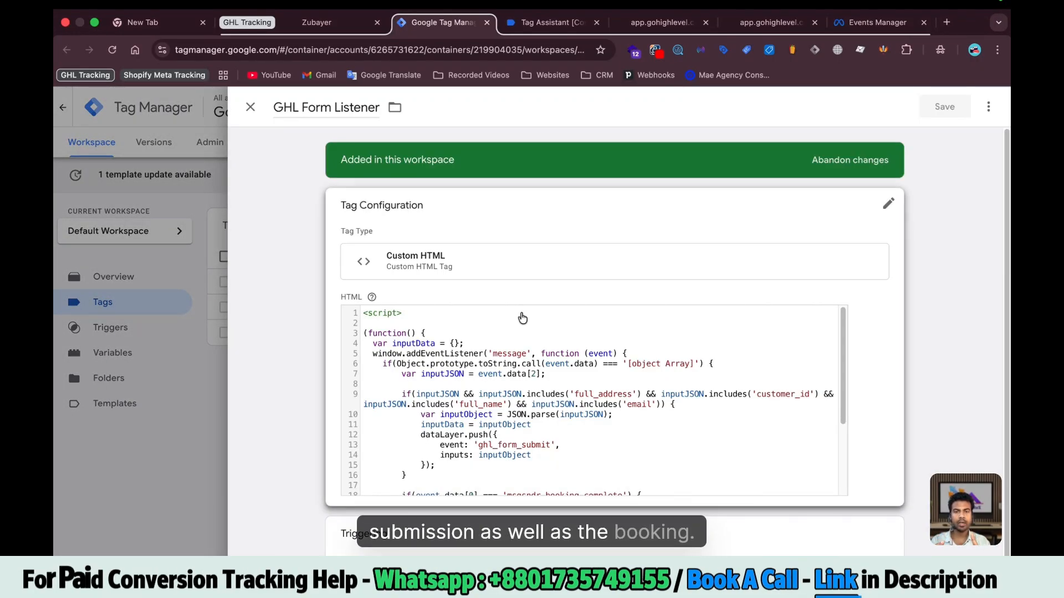
{"action": "left_click", "coordinate": [200, 276]}
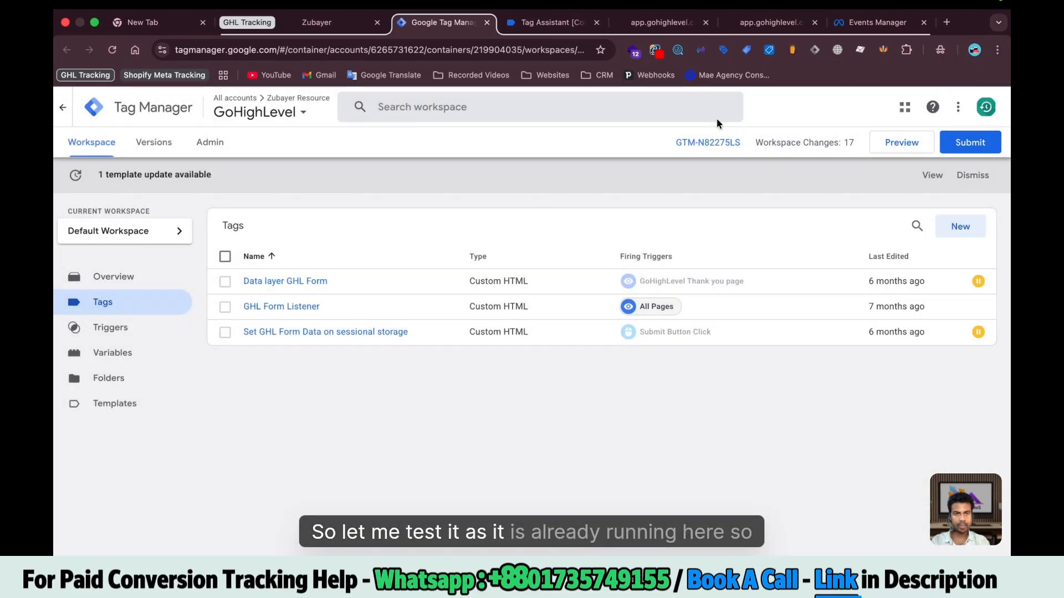
Dismiss the Connected dialog and submit the lead form with autofilled saved contact details
{"action": "left_click", "coordinate": [538, 25]}
{"action": "left_click", "coordinate": [532, 327]}
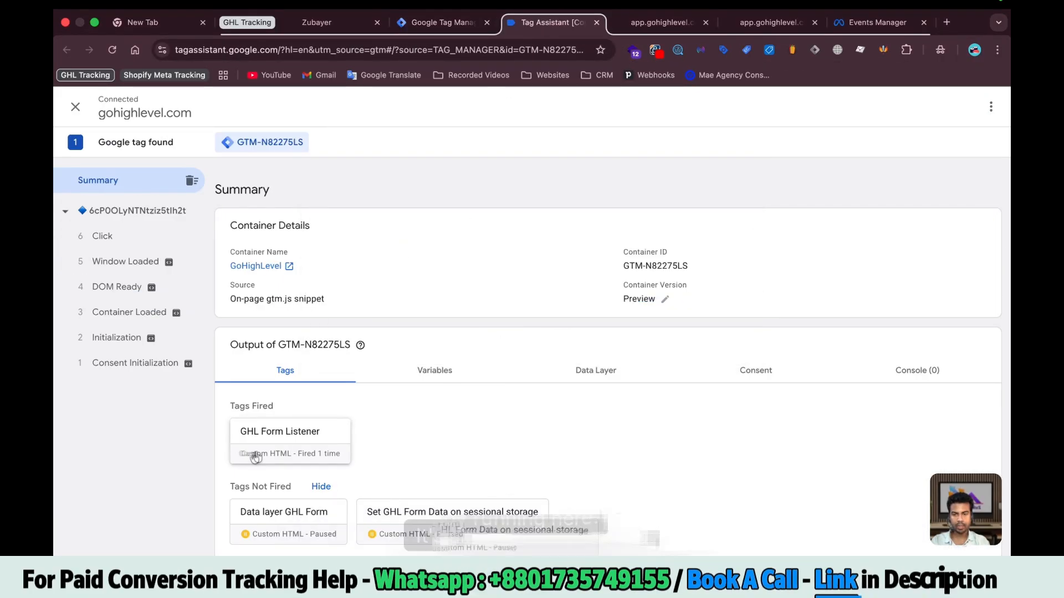
{"action": "left_click", "coordinate": [667, 23]}
{"action": "scroll", "coordinate": [537, 465], "scroll_direction": "down", "scroll_amount": 1}
{"action": "scroll", "coordinate": [537, 465], "scroll_direction": "up", "scroll_amount": 4}
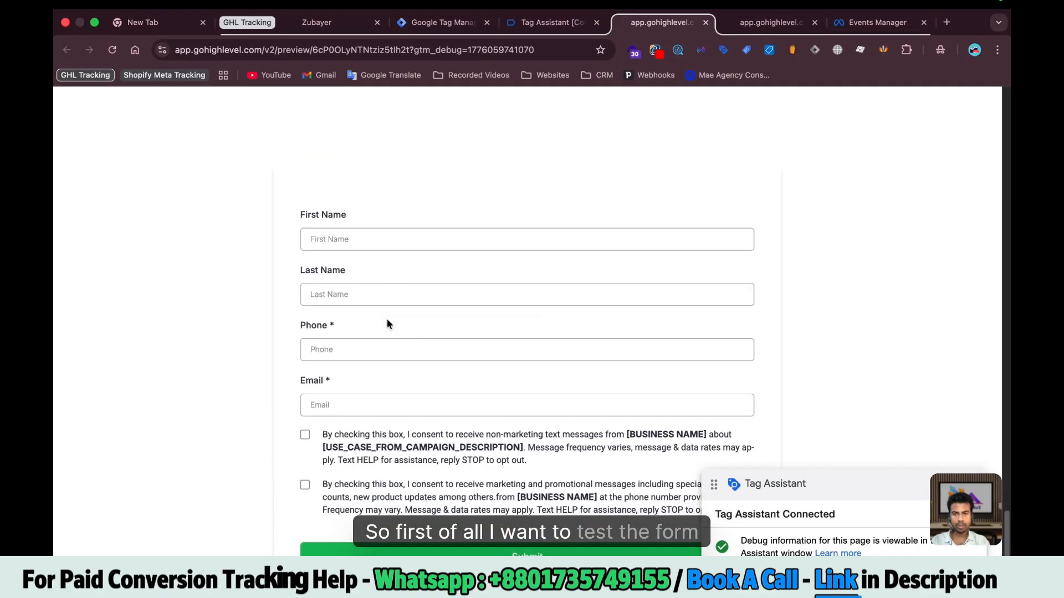
{"action": "left_click", "coordinate": [366, 240]}
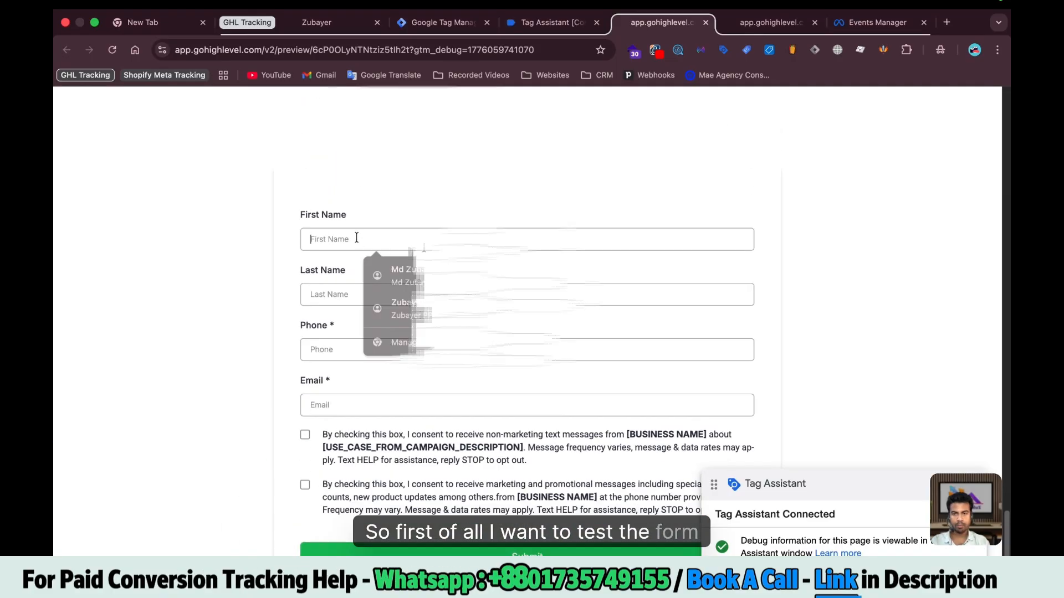
{"action": "left_click", "coordinate": [421, 281]}
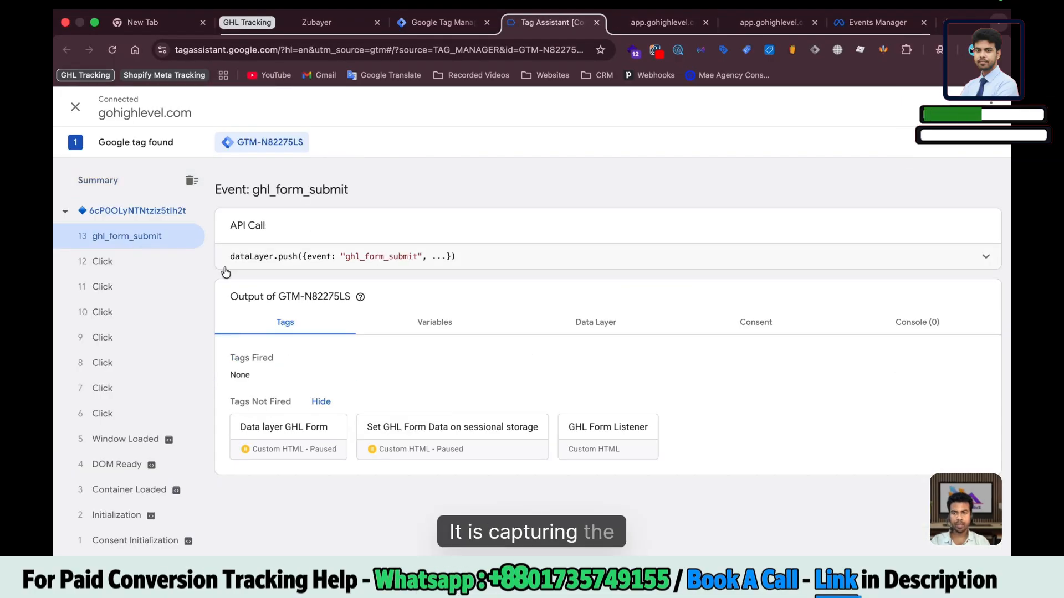
Inspect the ghl_form_submit Data Layer, highlighting the submitted ID and name inputs
{"action": "left_click", "coordinate": [594, 332]}
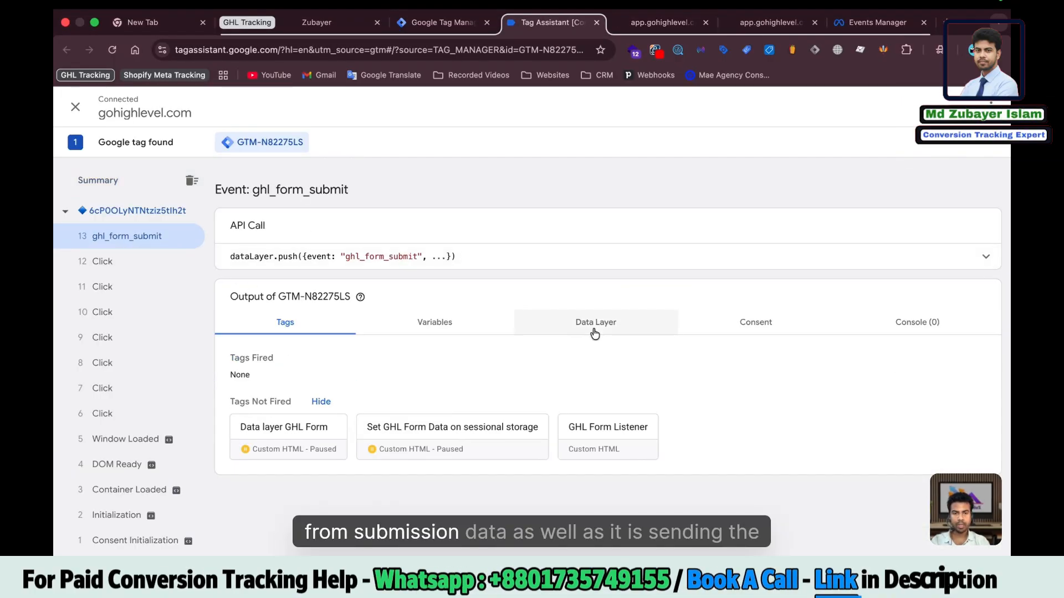
{"action": "scroll", "coordinate": [482, 462], "scroll_direction": "down", "scroll_amount": 3}
{"action": "left_click_drag", "start_coordinate": [262, 436], "coordinate": [304, 557]}
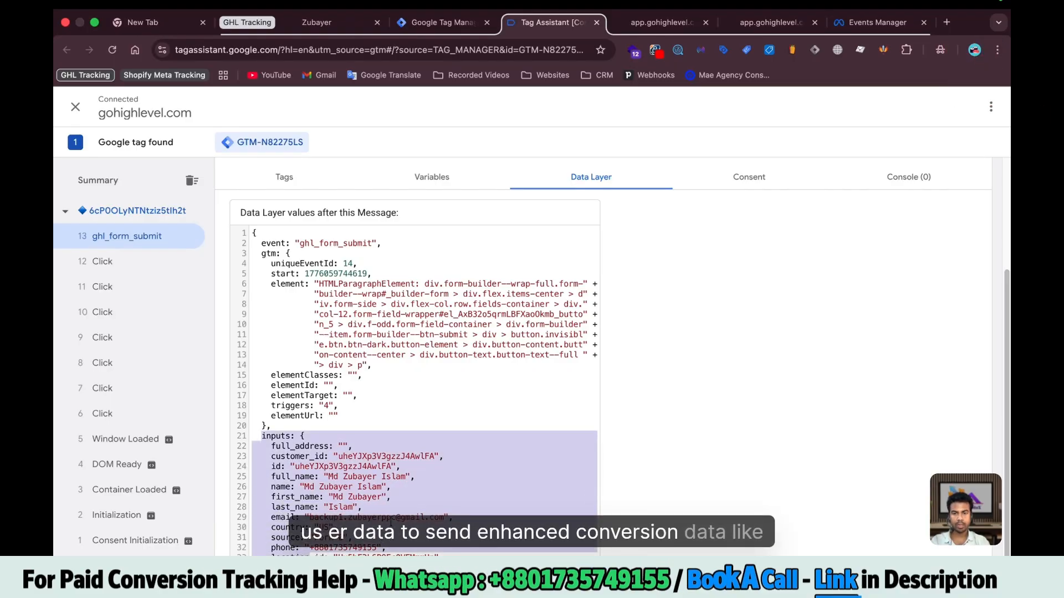
{"action": "left_click", "coordinate": [271, 446]}
{"action": "left_click_drag", "start_coordinate": [271, 436], "coordinate": [304, 497]}
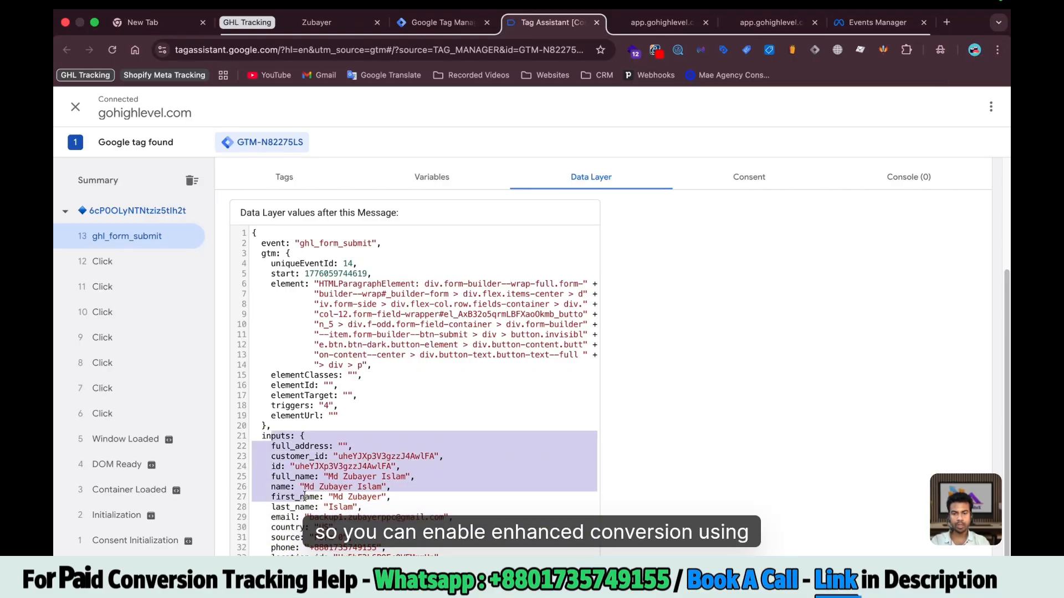
{"action": "left_click", "coordinate": [314, 486]}
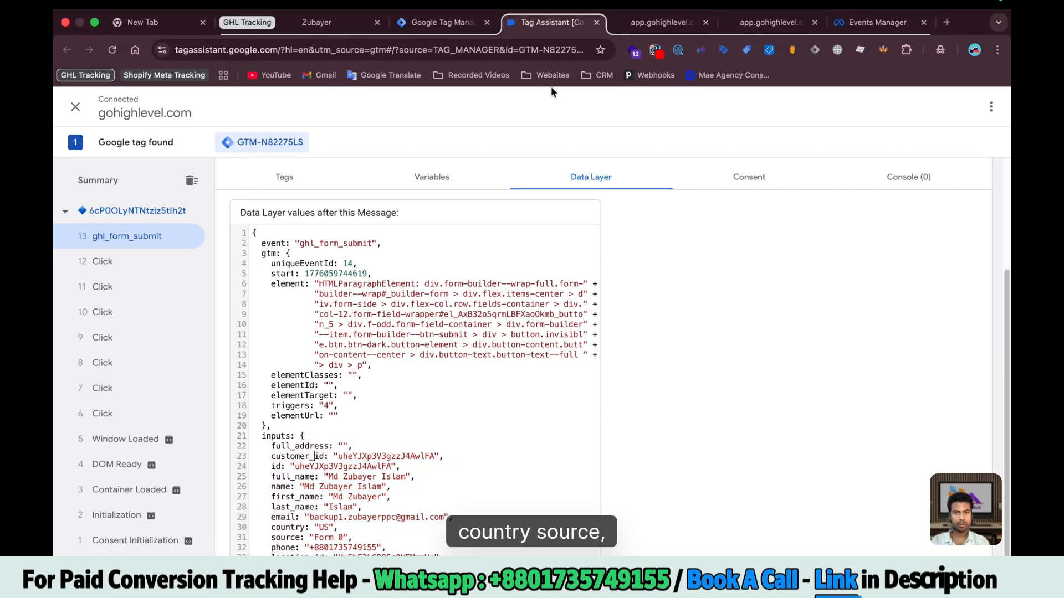
{"action": "left_click", "coordinate": [645, 23]}
{"action": "scroll", "coordinate": [607, 429], "scroll_direction": "up", "scroll_amount": 20}
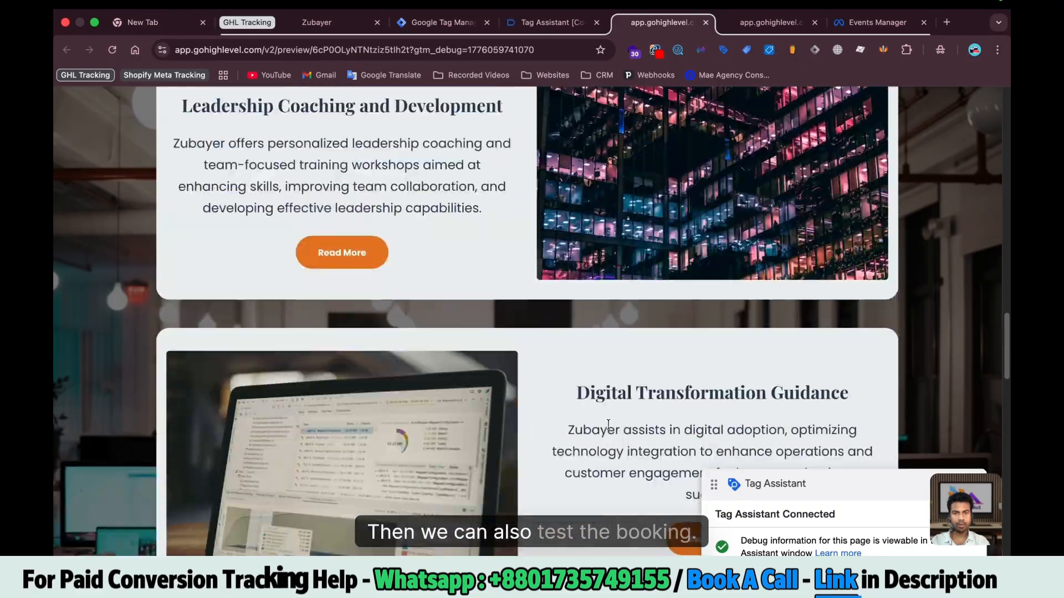
Pick Wednesday, April 22 at 8:00 AM in the consultation booking calendar
{"action": "scroll", "coordinate": [608, 427], "scroll_direction": "up", "scroll_amount": 10}
{"action": "left_click", "coordinate": [791, 129]}
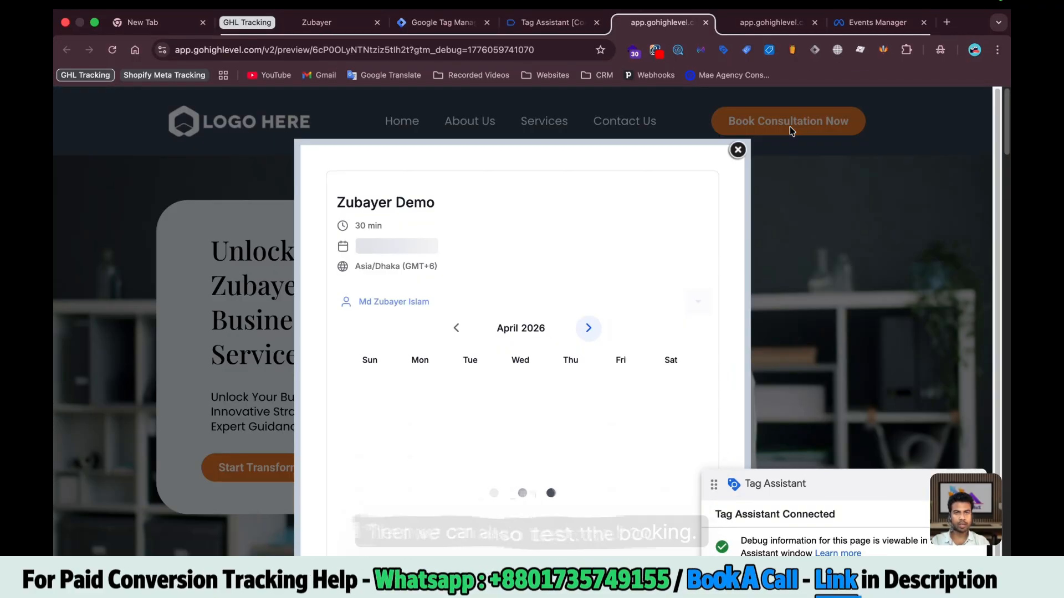
{"action": "scroll", "coordinate": [537, 383], "scroll_direction": "down", "scroll_amount": 8}
{"action": "left_click", "coordinate": [519, 443]}
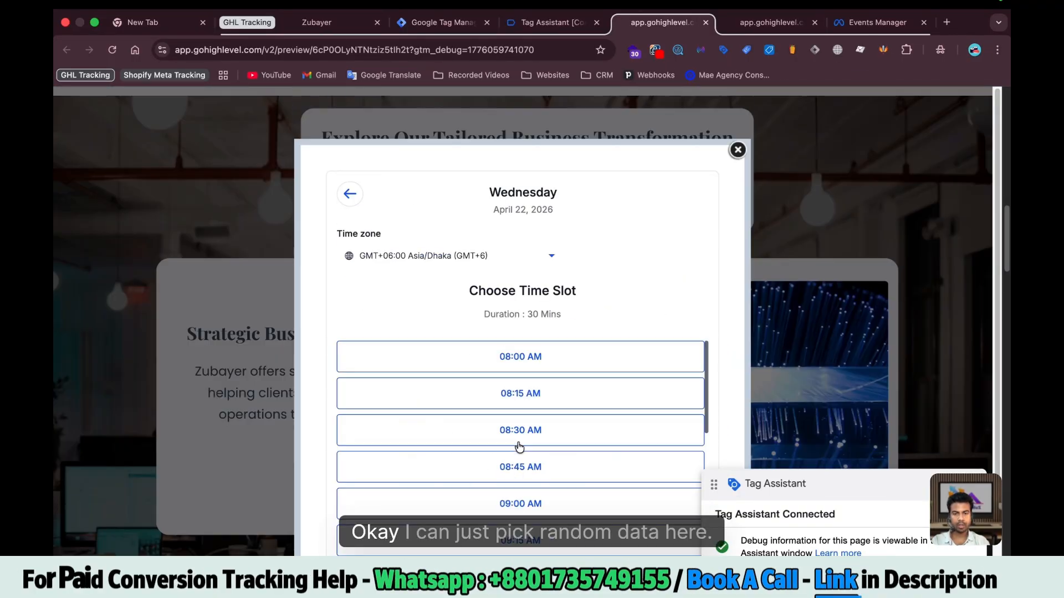
{"action": "left_click", "coordinate": [519, 443]}
Autofill the contact's details, correct the phone number, add a 'Test' note and schedule the meeting
{"action": "left_click", "coordinate": [399, 264]}
{"action": "left_click", "coordinate": [438, 301]}
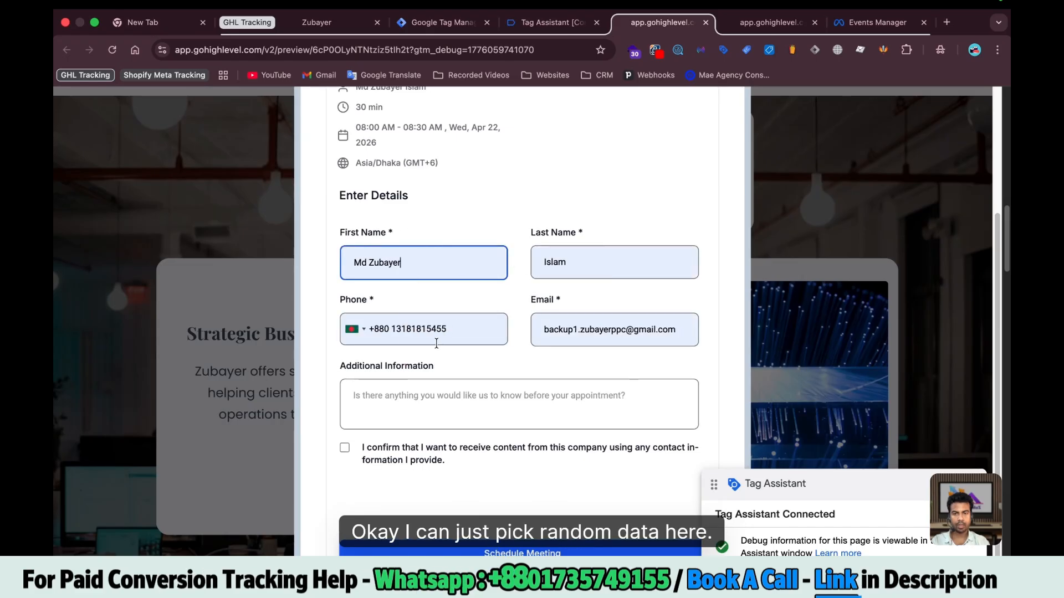
{"action": "left_click", "coordinate": [437, 342]}
{"action": "key", "text": "BackSpace"}
{"action": "key", "text": "BackSpace"}
{"action": "key", "text": "BackSpace"}
{"action": "key", "text": "BackSpace"}
{"action": "key", "text": "BackSpace"}
{"action": "key", "text": "BackSpace"}
{"action": "key", "text": "BackSpace"}
{"action": "key", "text": "BackSpace"}
{"action": "key", "text": "BackSpace"}
{"action": "key", "text": "BackSpace"}
{"action": "key", "text": "BackSpace"}
{"action": "key", "text": "BackSpace"}
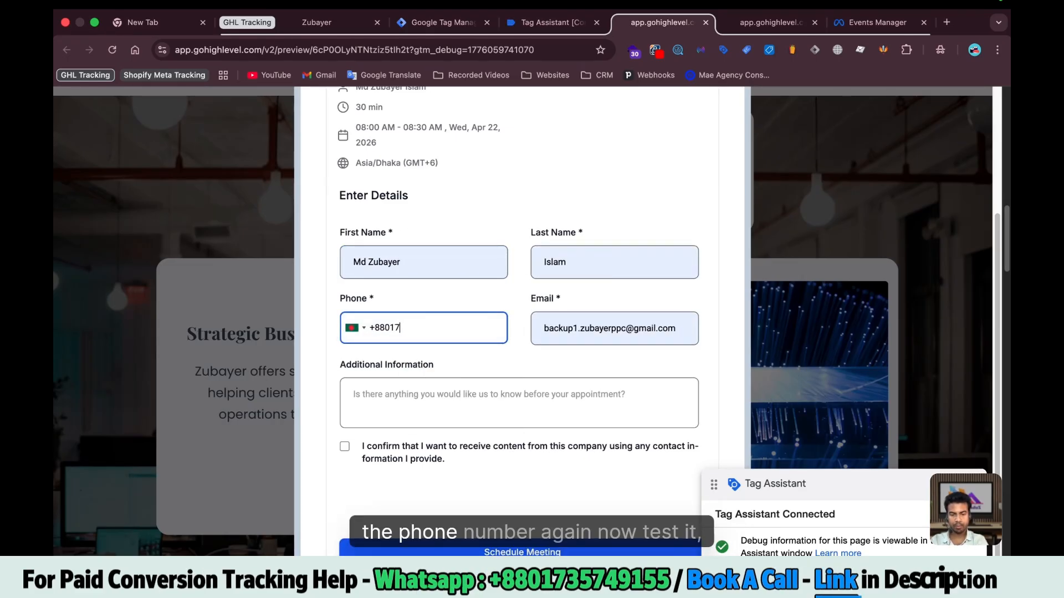
{"action": "left_click", "coordinate": [520, 403]}
{"action": "type", "text": "Test"}
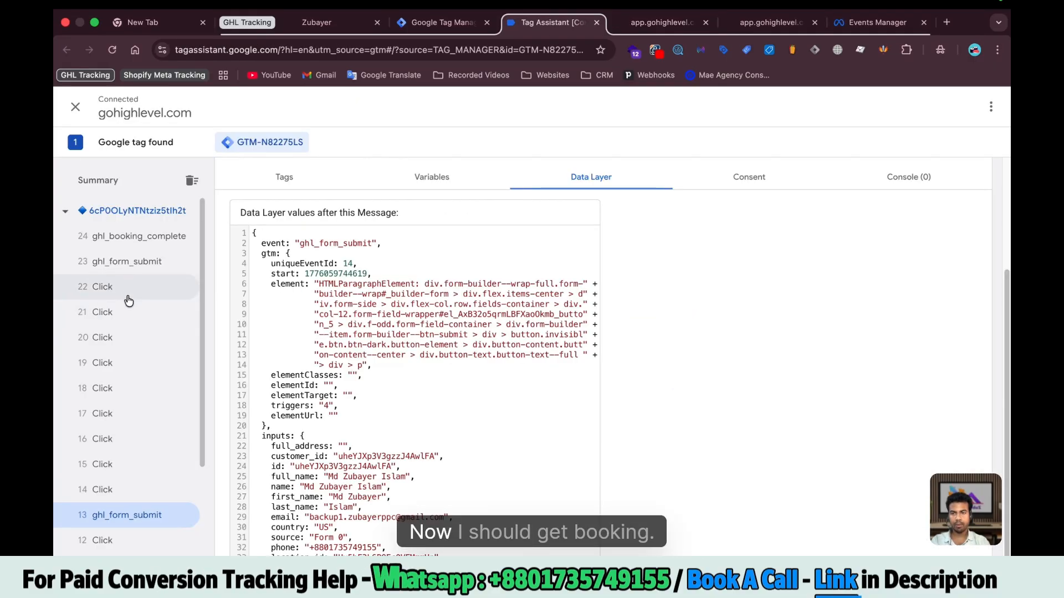
{"action": "left_click", "coordinate": [137, 229]}
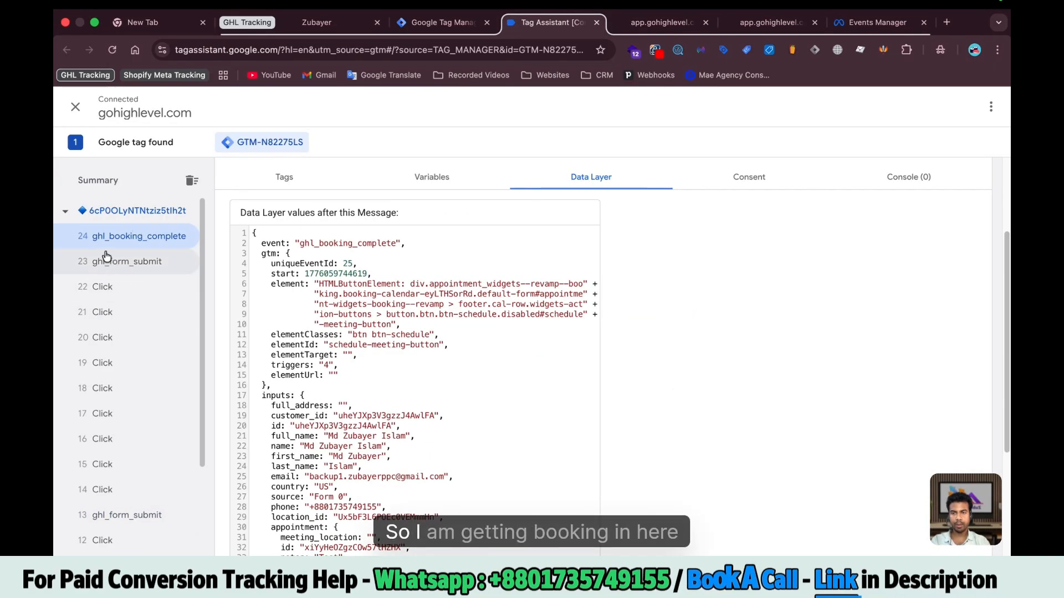
Review the ghl_booking_complete data layer's contact and appointment fields and the booking confirmation
{"action": "scroll", "coordinate": [511, 422], "scroll_direction": "down", "scroll_amount": 5}
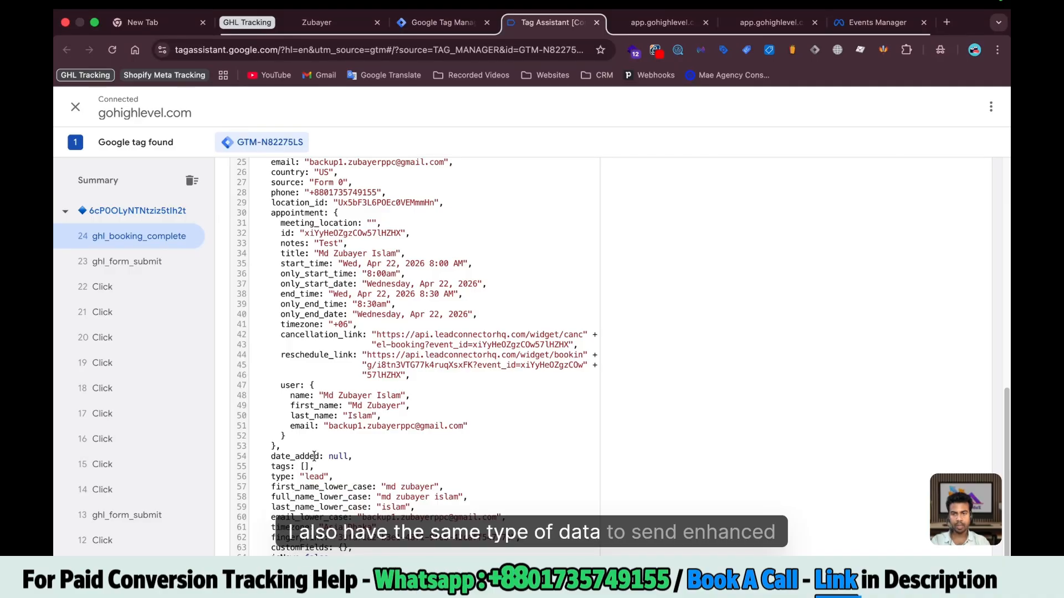
{"action": "scroll", "coordinate": [314, 441], "scroll_direction": "up", "scroll_amount": 5}
{"action": "scroll", "coordinate": [303, 214], "scroll_direction": "down", "scroll_amount": 3}
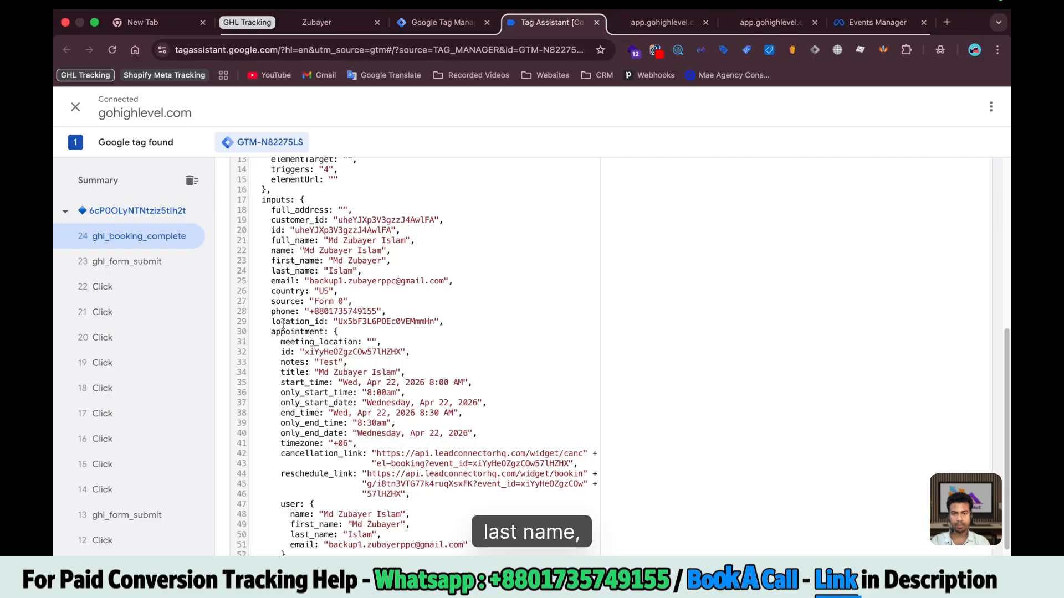
{"action": "scroll", "coordinate": [283, 324], "scroll_direction": "down", "scroll_amount": 3}
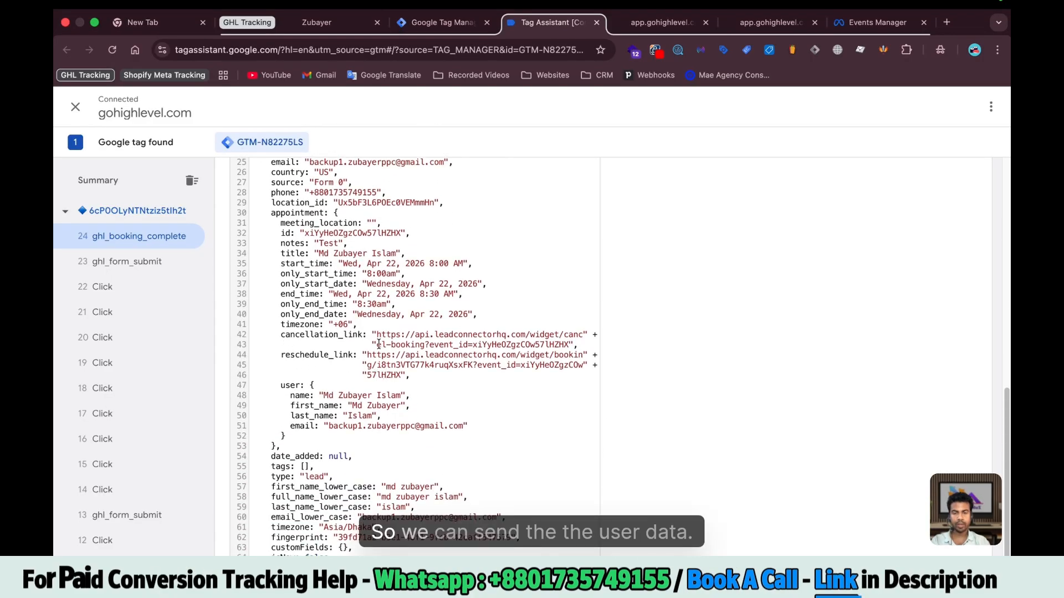
{"action": "scroll", "coordinate": [332, 289], "scroll_direction": "up", "scroll_amount": 3}
{"action": "left_click_drag", "start_coordinate": [256, 207], "coordinate": [333, 449]}
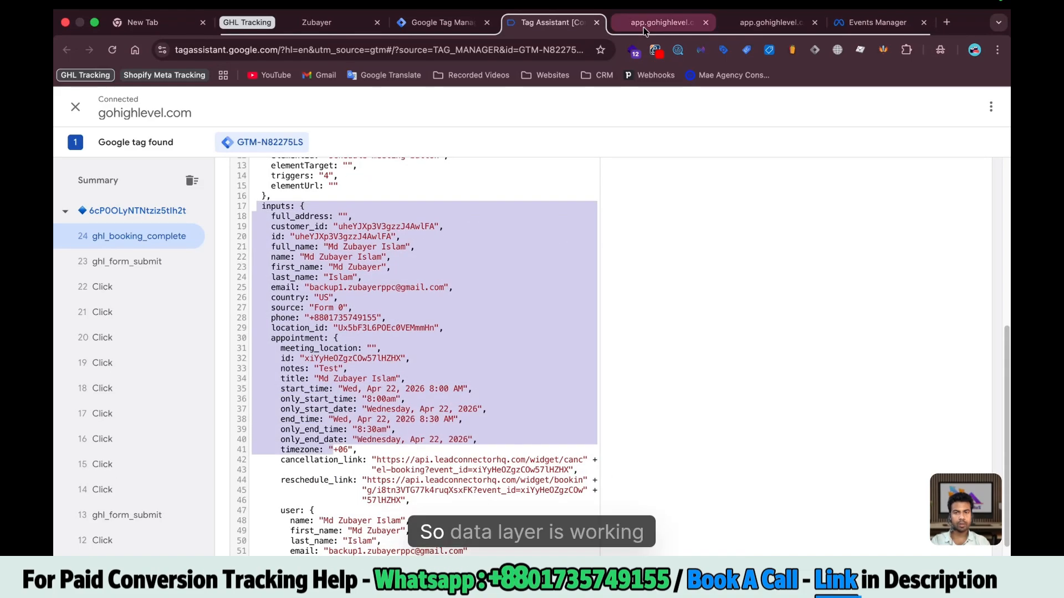
{"action": "left_click", "coordinate": [676, 21]}
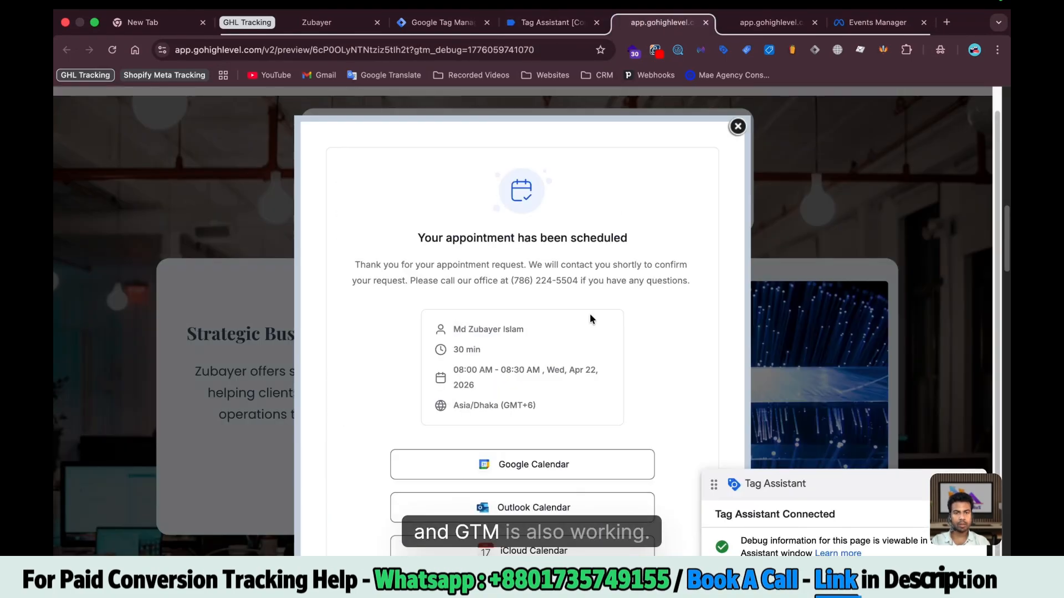
{"action": "scroll", "coordinate": [609, 311], "scroll_direction": "down", "scroll_amount": 8}
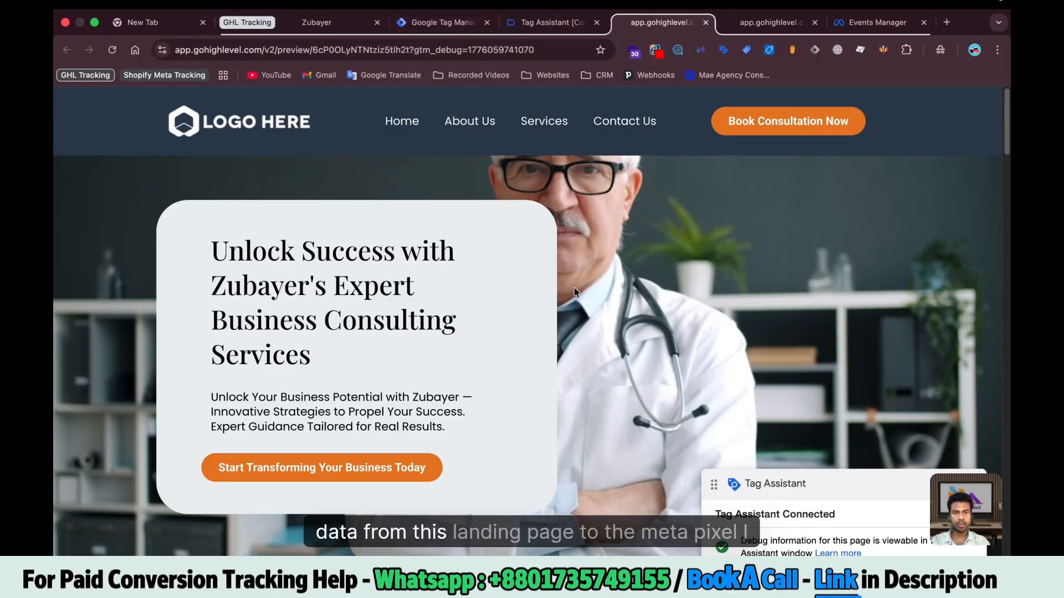
Copy the GHL dataset ID from its Settings page in Meta Events Manager
{"action": "left_click", "coordinate": [866, 29]}
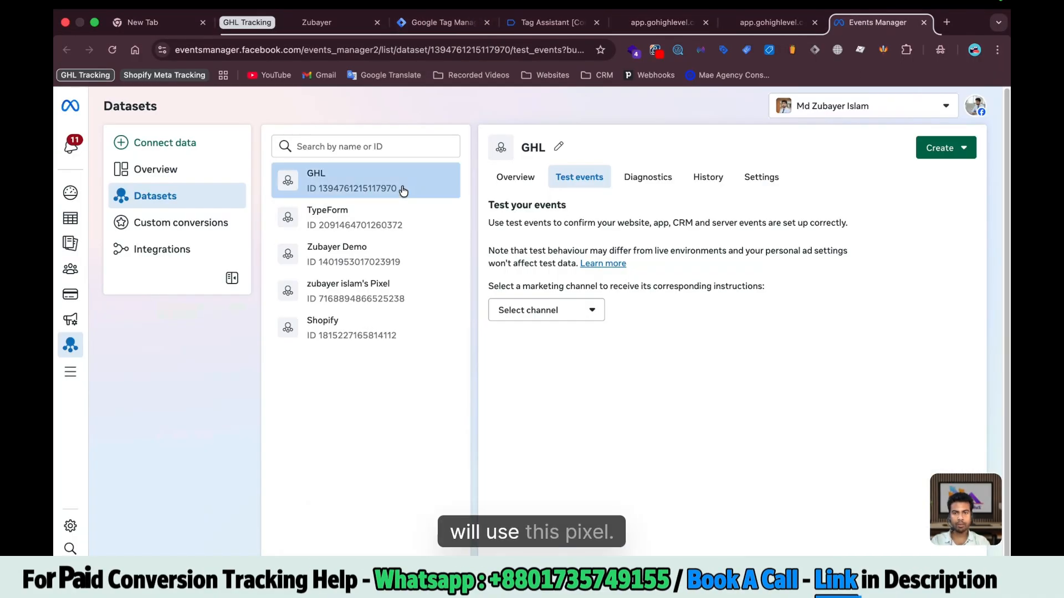
{"action": "left_click", "coordinate": [518, 177]}
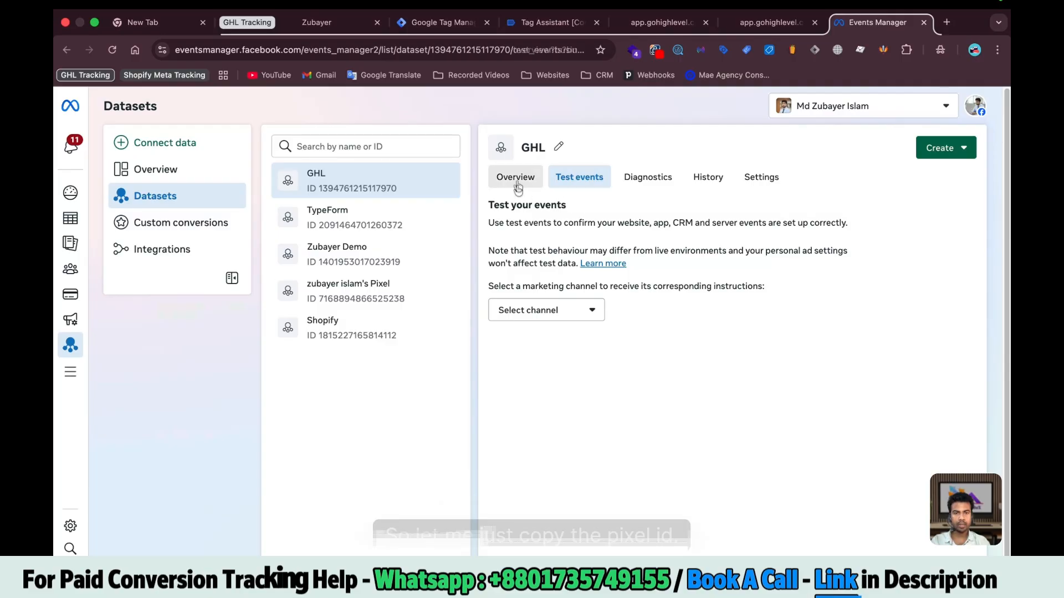
{"action": "left_click", "coordinate": [751, 183]}
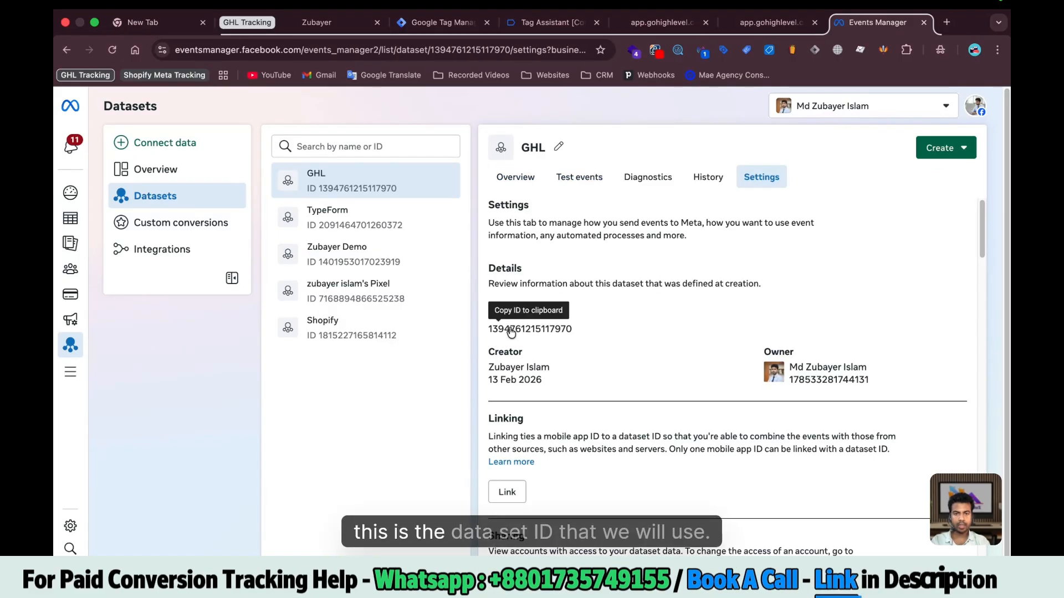
{"action": "left_click", "coordinate": [410, 28]}
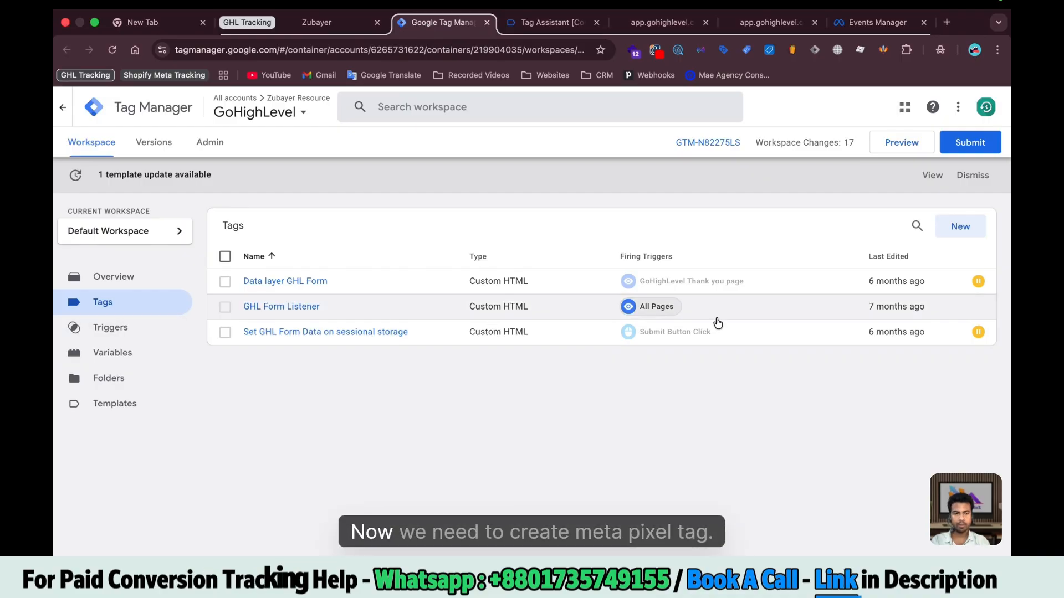
Create a new tag from the Facebook Pixel by Stape community template
{"action": "left_click", "coordinate": [961, 225]}
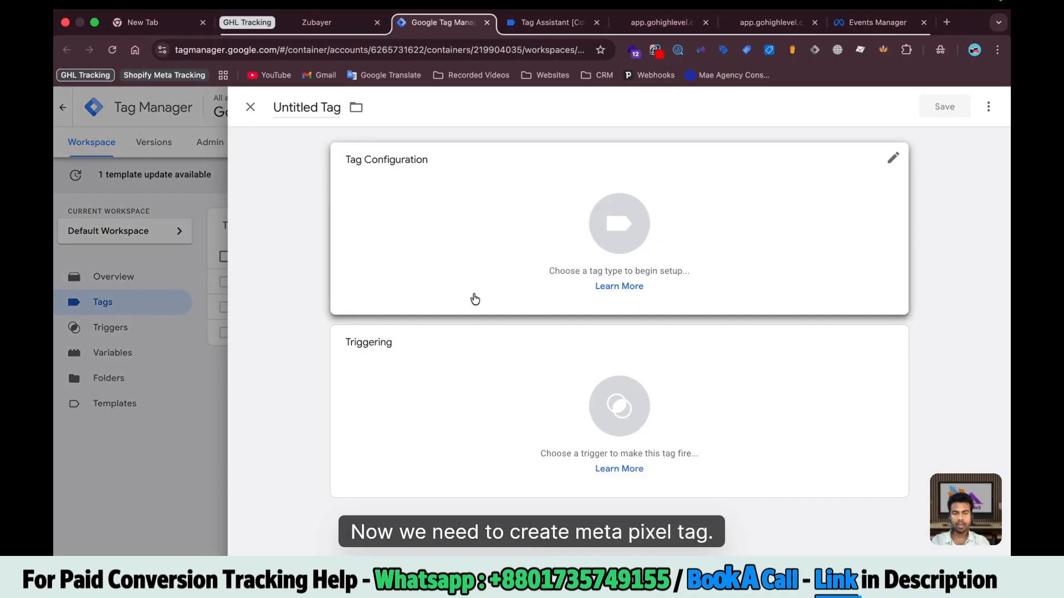
{"action": "left_click", "coordinate": [472, 300]}
{"action": "left_click", "coordinate": [705, 328]}
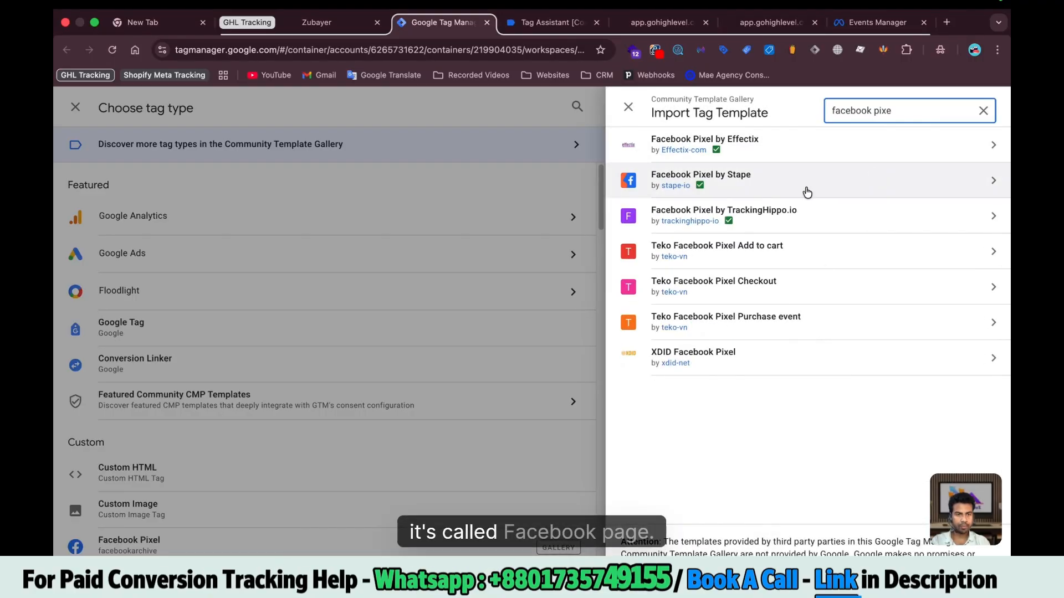
{"action": "left_click", "coordinate": [748, 183]}
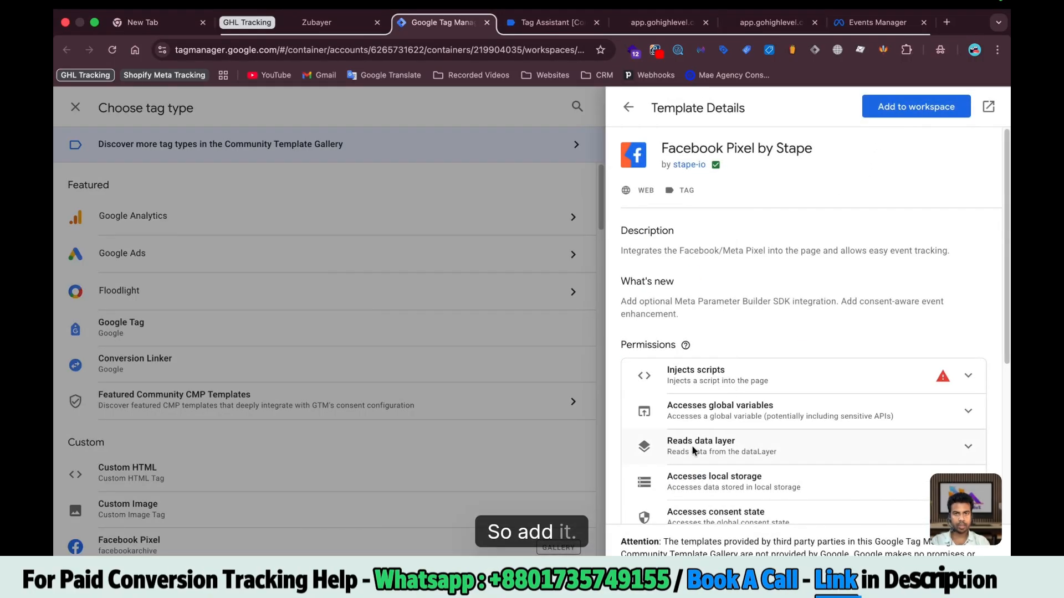
{"action": "left_click", "coordinate": [404, 296]}
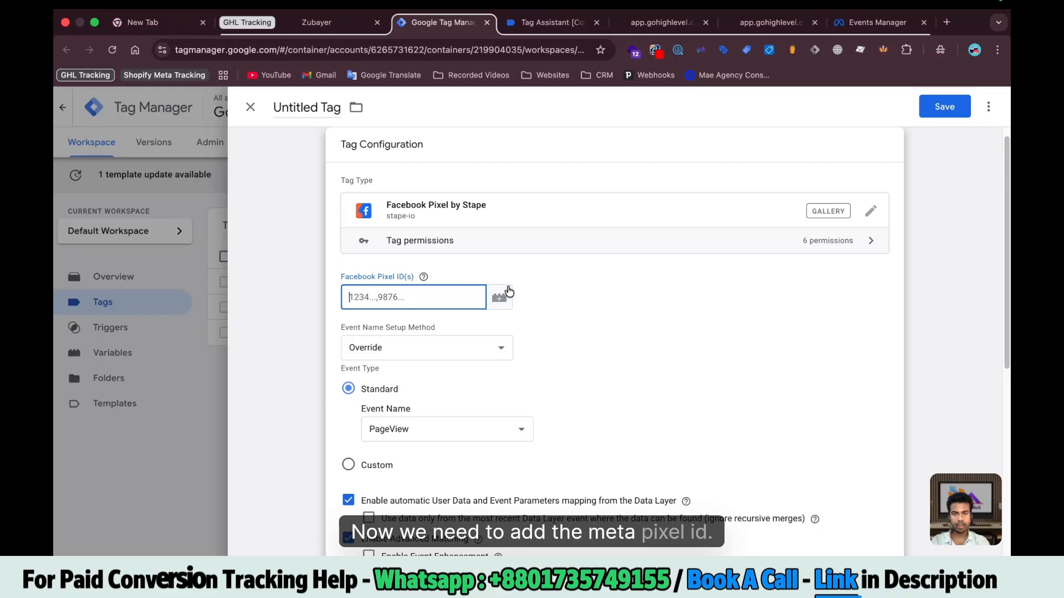
Set Pixel ID to a new Meta Pixel Id constant variable holding the pasted dataset ID
{"action": "left_click", "coordinate": [509, 294]}
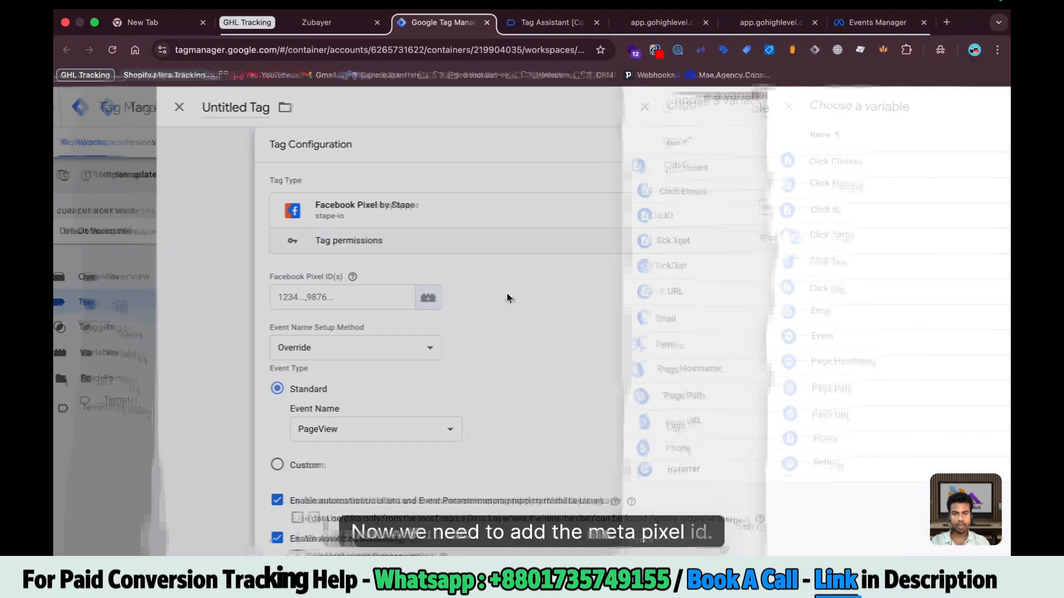
{"action": "left_click", "coordinate": [988, 106]}
{"action": "left_click", "coordinate": [310, 107]}
{"action": "type", "text": "Meta Pixel Id"}
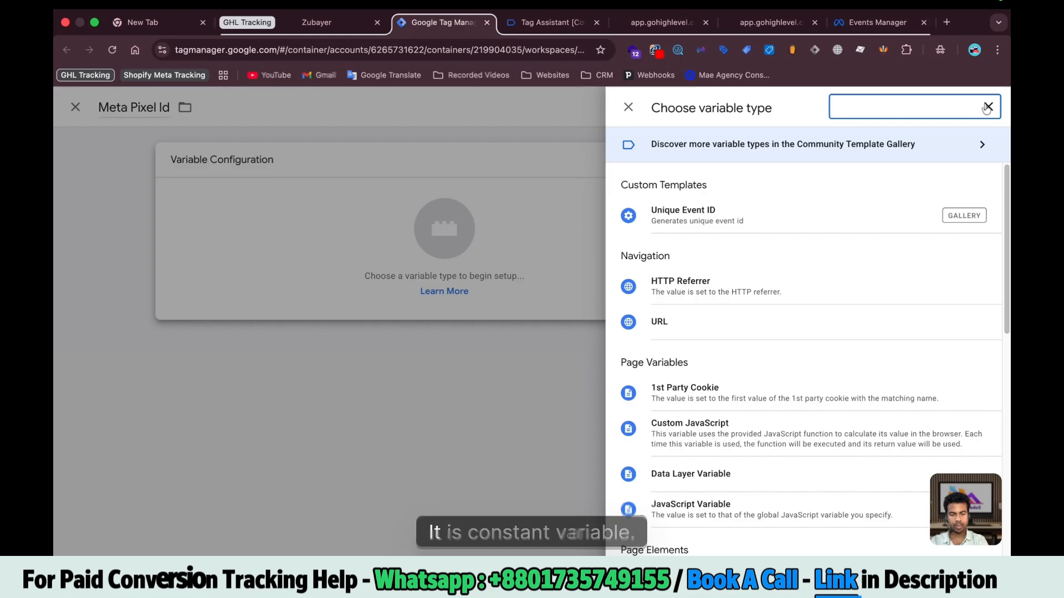
{"action": "type", "text": "con"}
{"action": "left_click", "coordinate": [694, 369]}
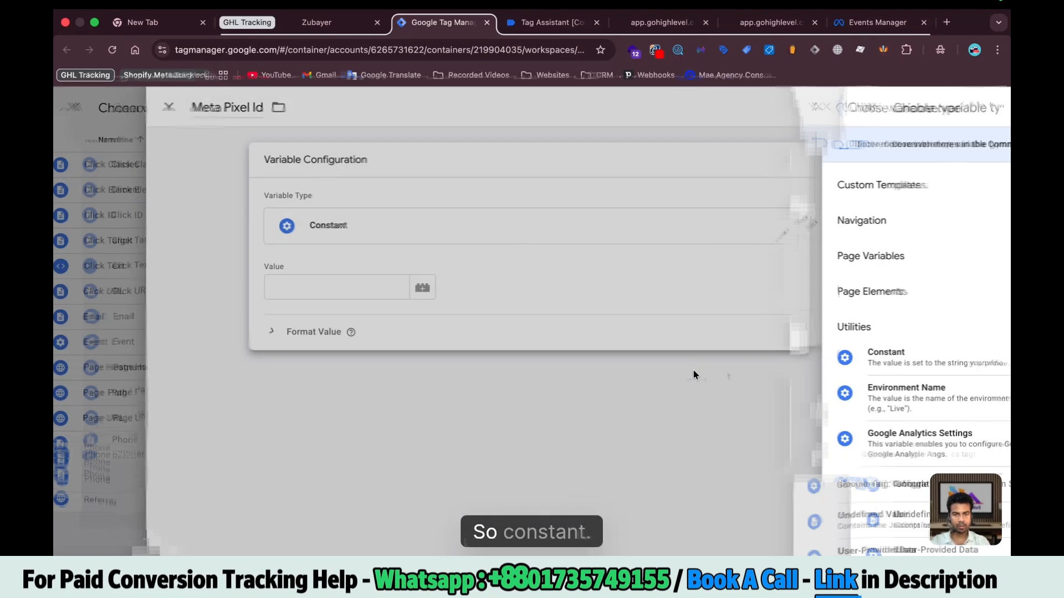
{"action": "left_click", "coordinate": [432, 287]}
{"action": "key", "text": "super+v"}
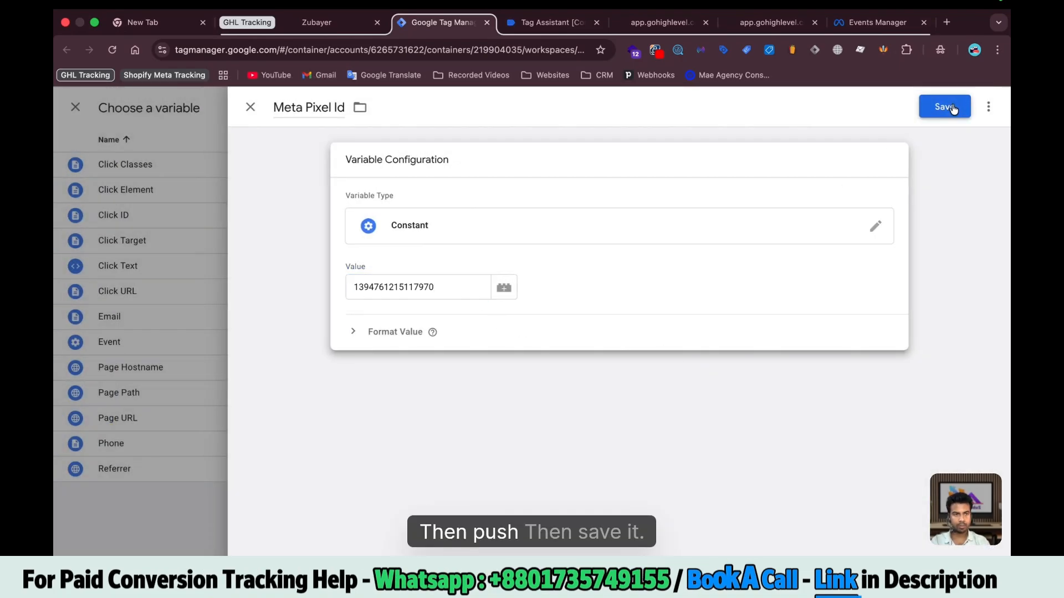
{"action": "left_click", "coordinate": [952, 106]}
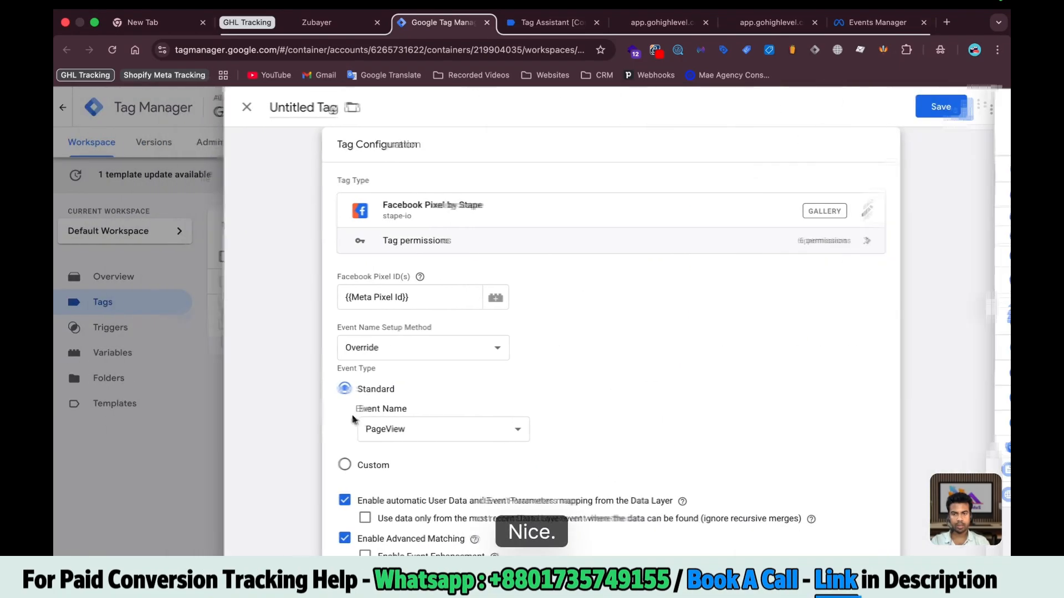
{"action": "scroll", "coordinate": [423, 388], "scroll_direction": "down", "scroll_amount": 10}
{"action": "left_click", "coordinate": [423, 460]}
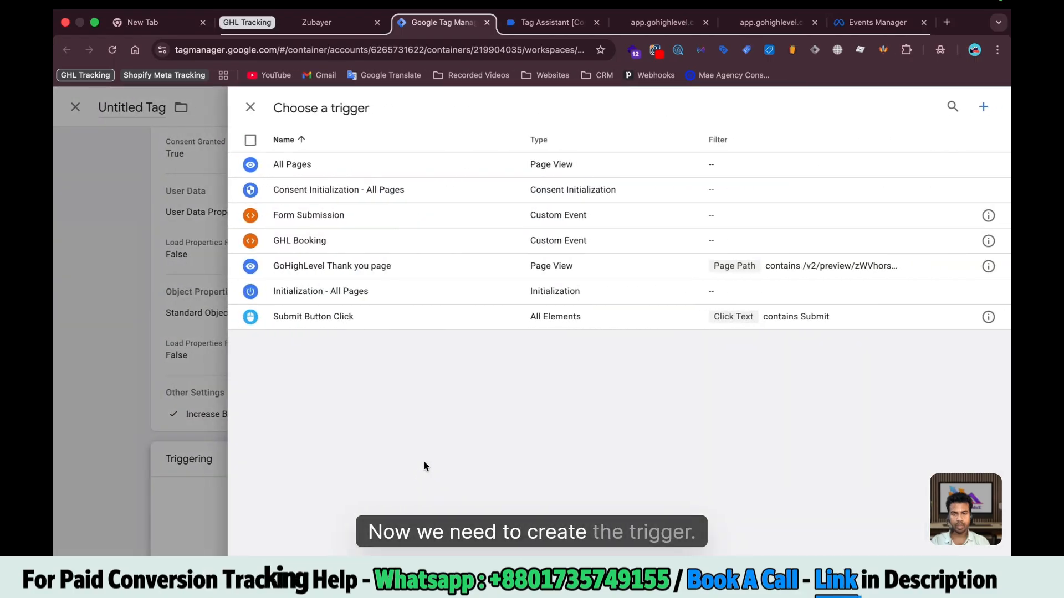
Fire the tag on All Pages and add fbp and fbc object properties
{"action": "left_click", "coordinate": [307, 167]}
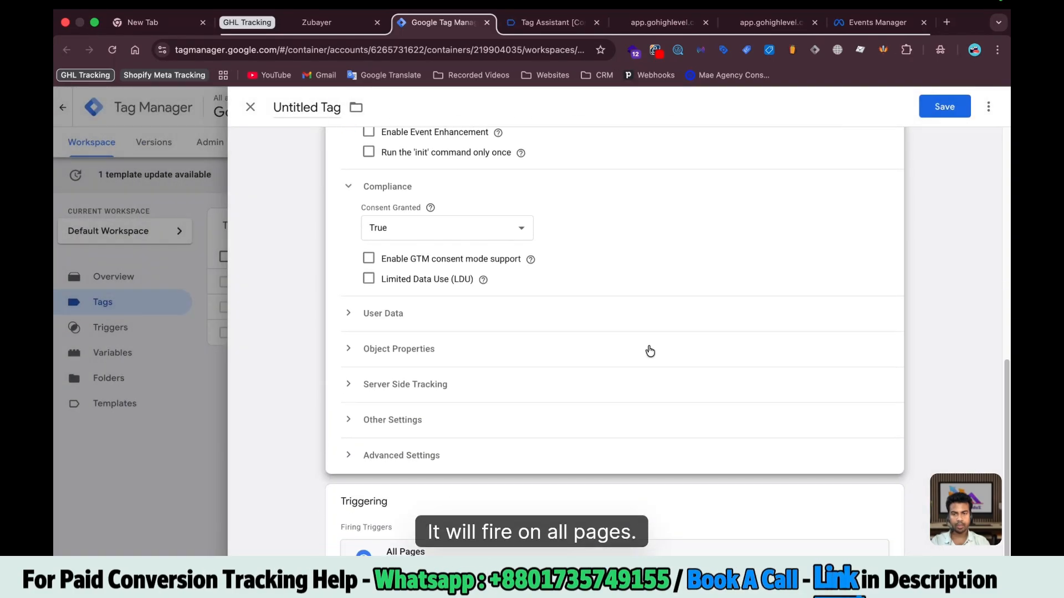
{"action": "left_click", "coordinate": [646, 350]}
{"action": "scroll", "coordinate": [387, 340], "scroll_direction": "down", "scroll_amount": 3}
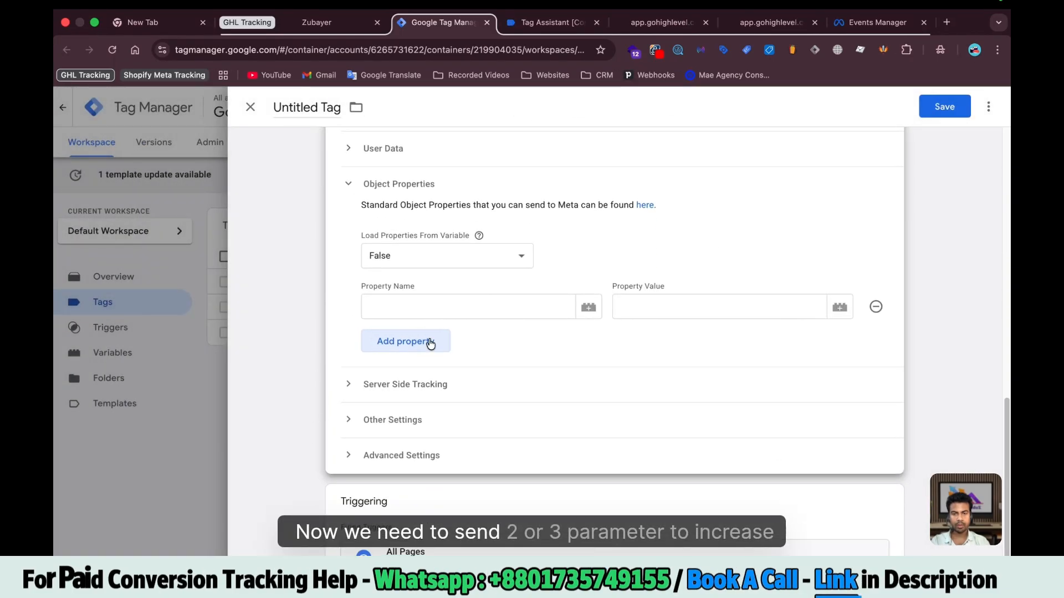
{"action": "left_click", "coordinate": [402, 341]}
{"action": "left_click", "coordinate": [397, 310]}
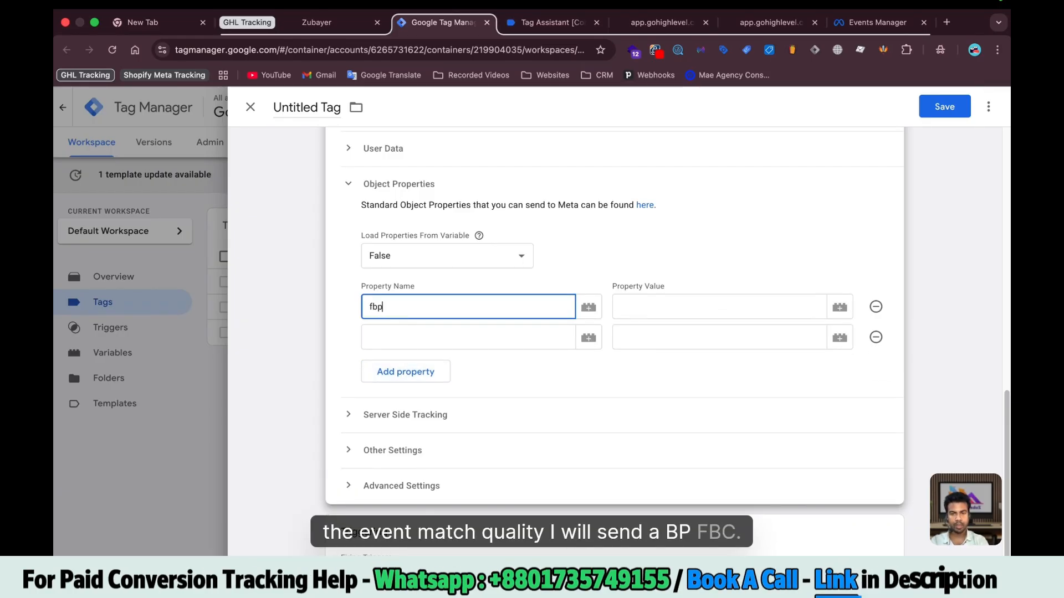
{"action": "left_click", "coordinate": [396, 338]}
{"action": "type", "text": "fbc"}
In the server-side tracking settings, start a new Event Id variable for the Event ID field
{"action": "left_click", "coordinate": [386, 417]}
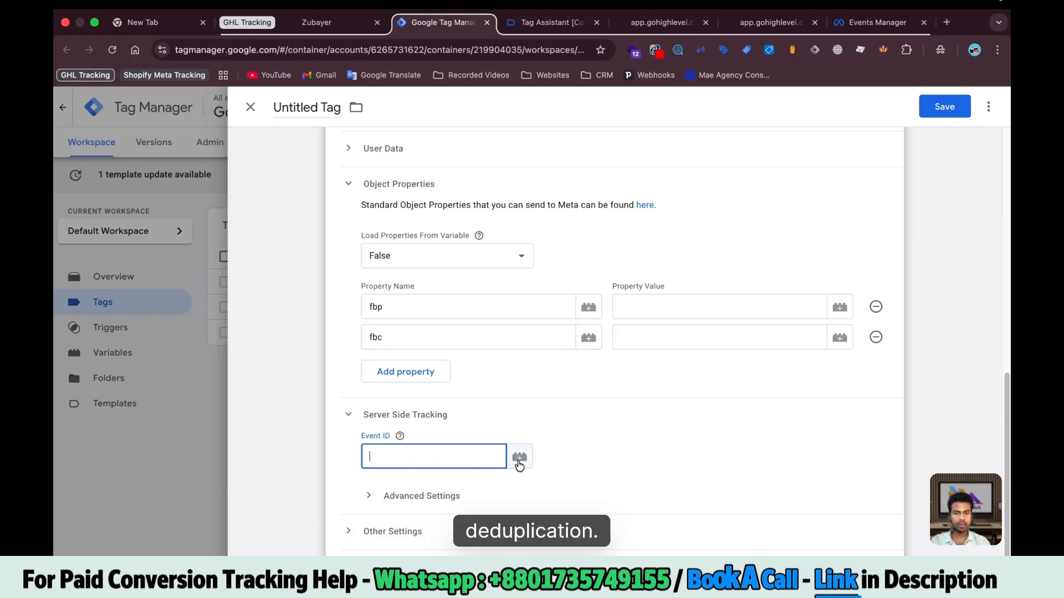
{"action": "type", "text": "{{"}
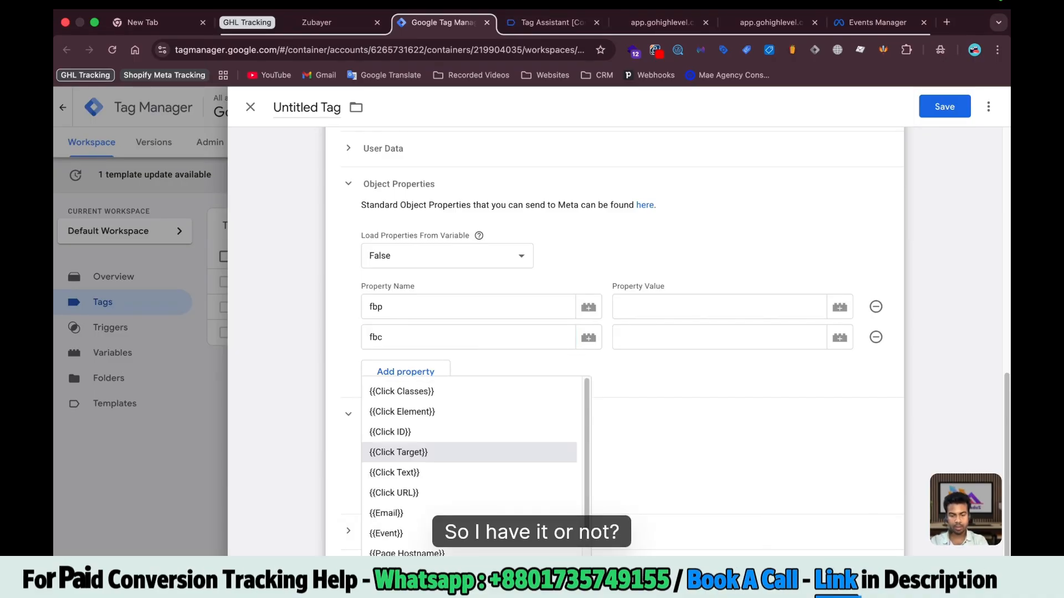
{"action": "type", "text": "ev"}
{"action": "key", "text": "BackSpace"}
{"action": "key", "text": "BackSpace"}
{"action": "key", "text": "BackSpace"}
{"action": "key", "text": "BackSpace"}
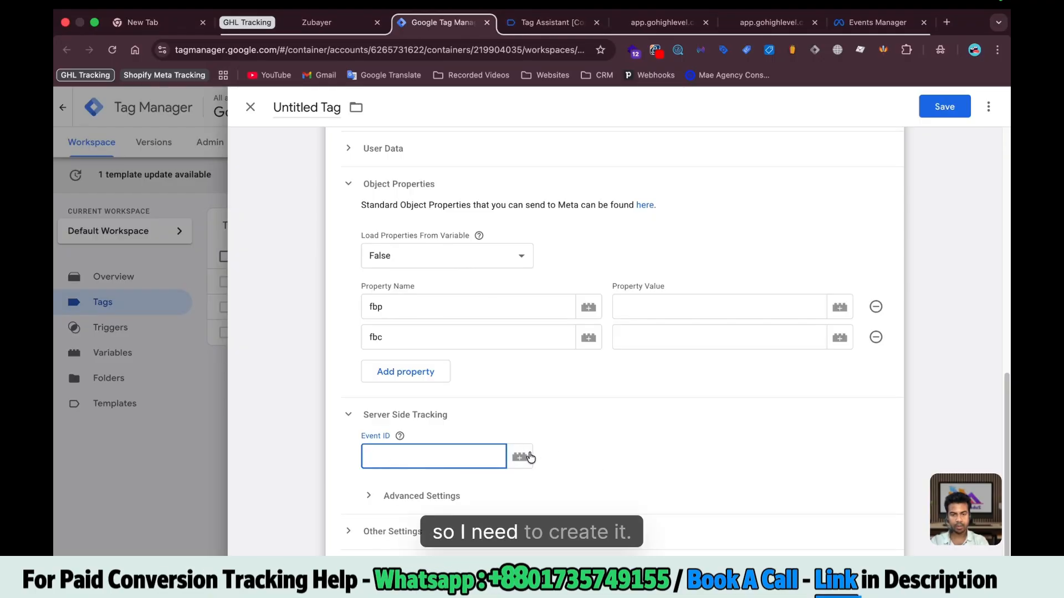
{"action": "left_click", "coordinate": [530, 457]}
{"action": "left_click", "coordinate": [986, 109]}
{"action": "type", "text": "Event I"}
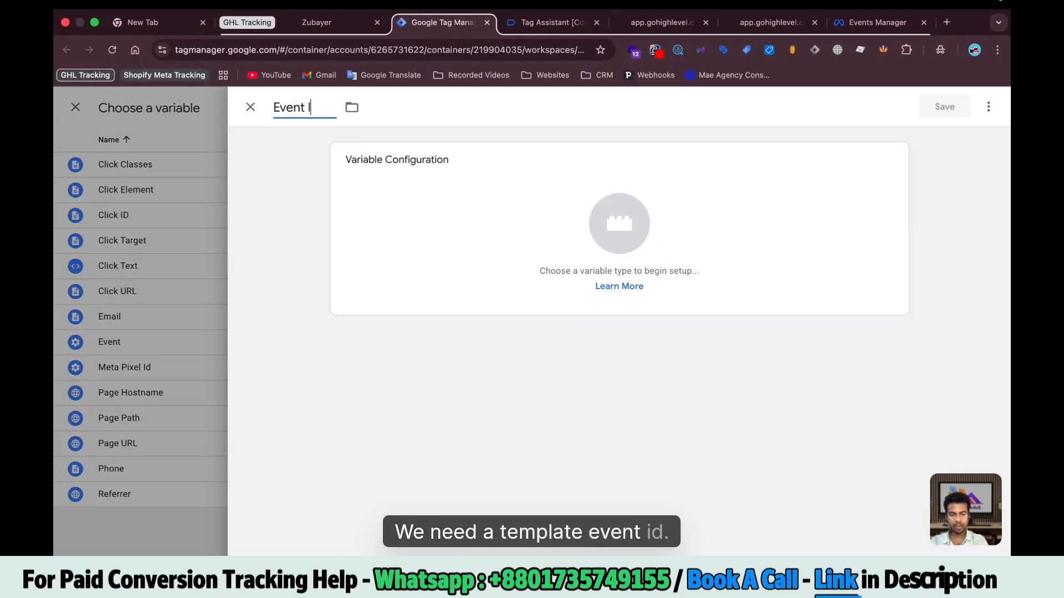
{"action": "type", "text": "d"}
Make Event Id use the stape-io Unique Event ID template as its variable type
{"action": "left_click", "coordinate": [618, 223]}
{"action": "left_click", "coordinate": [988, 107]}
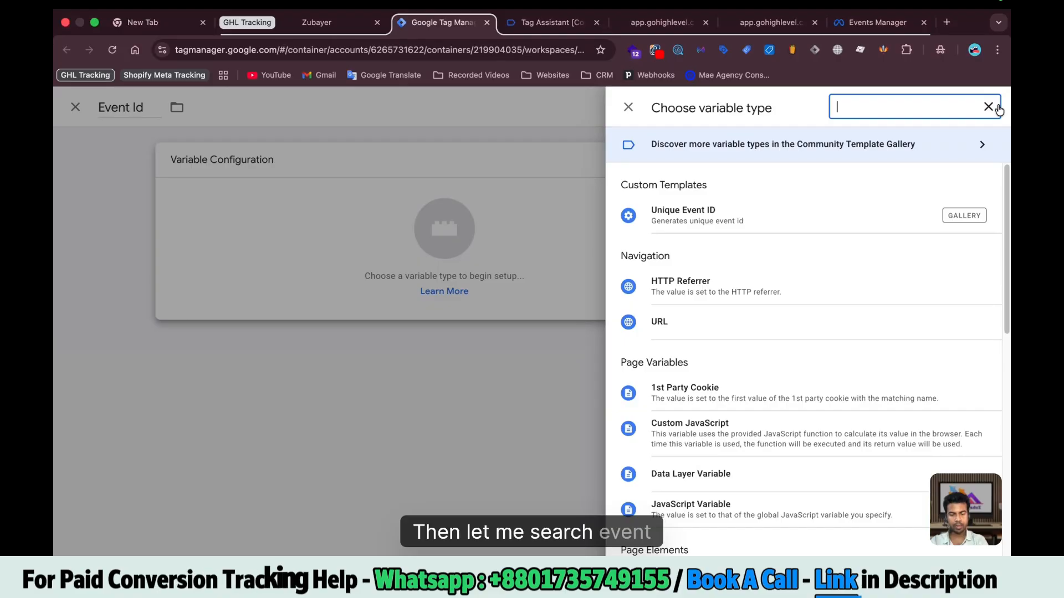
{"action": "type", "text": "event id"}
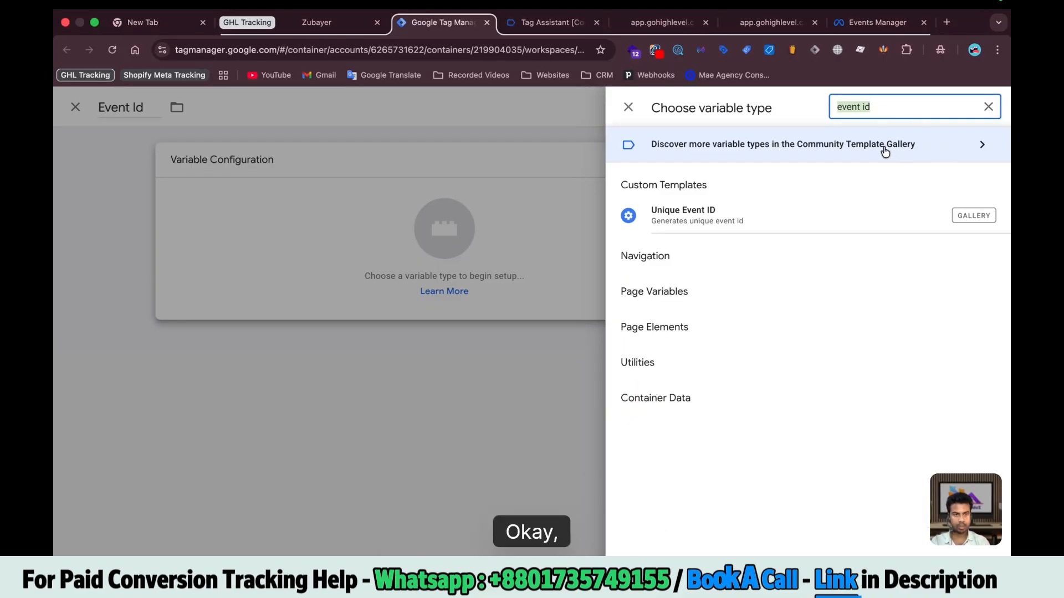
{"action": "left_click", "coordinate": [885, 149]}
{"action": "left_click", "coordinate": [978, 109]}
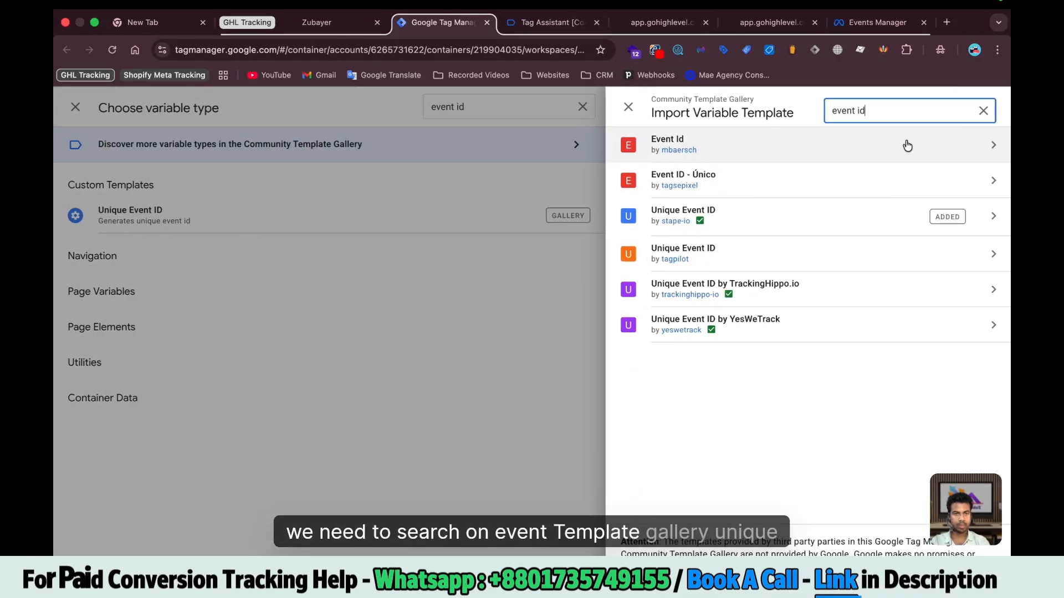
{"action": "left_click", "coordinate": [723, 216]}
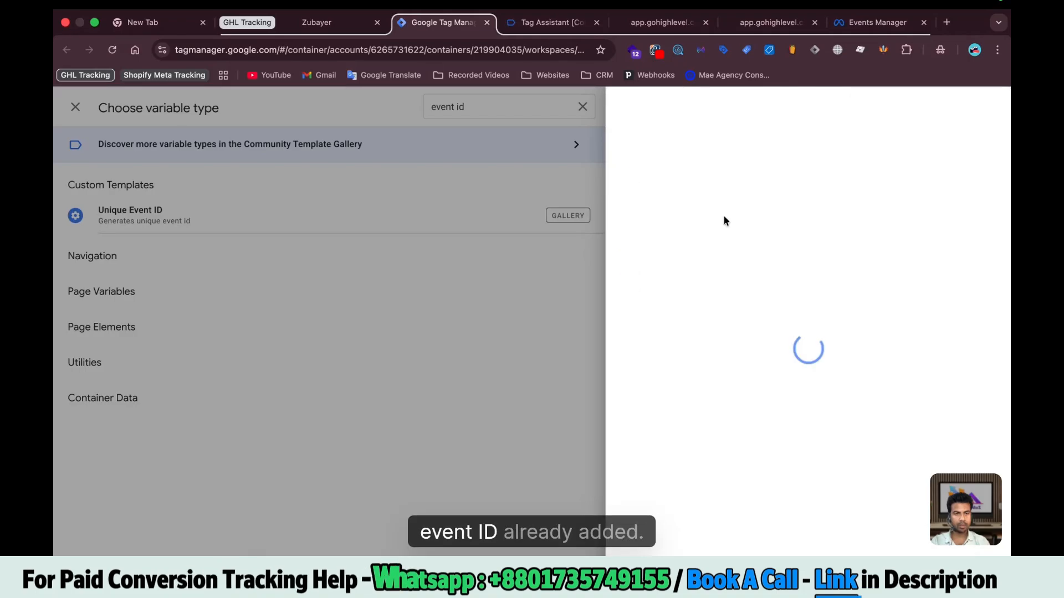
{"action": "key", "text": "Escape"}
{"action": "left_click", "coordinate": [789, 229]}
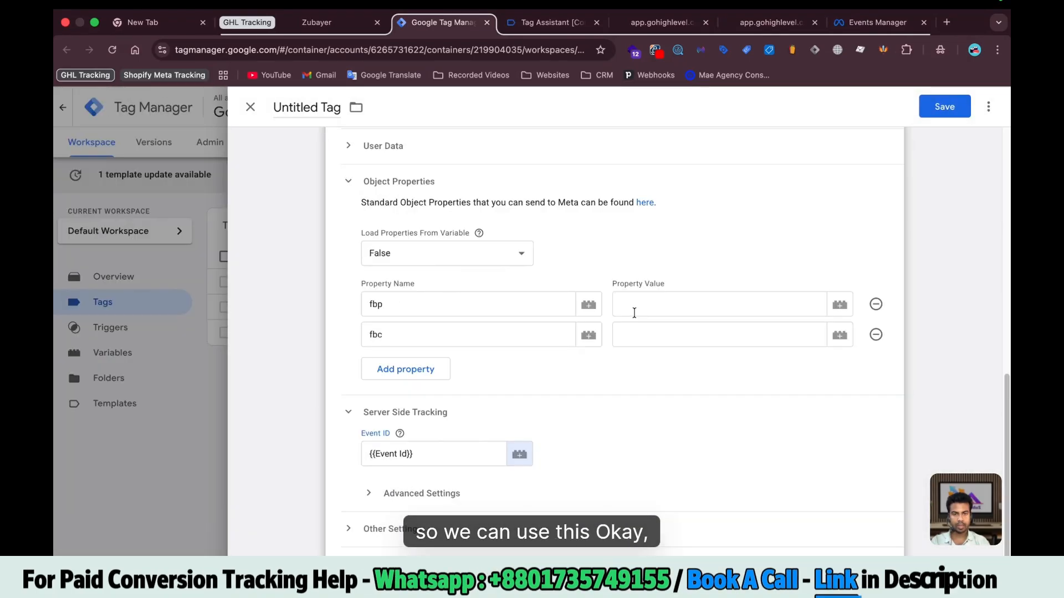
{"action": "left_click", "coordinate": [719, 314]}
Create an FBP 1st Party Cookie variable reading _fbp as the fbp property value
{"action": "scroll", "coordinate": [620, 310], "scroll_direction": "down", "scroll_amount": 1}
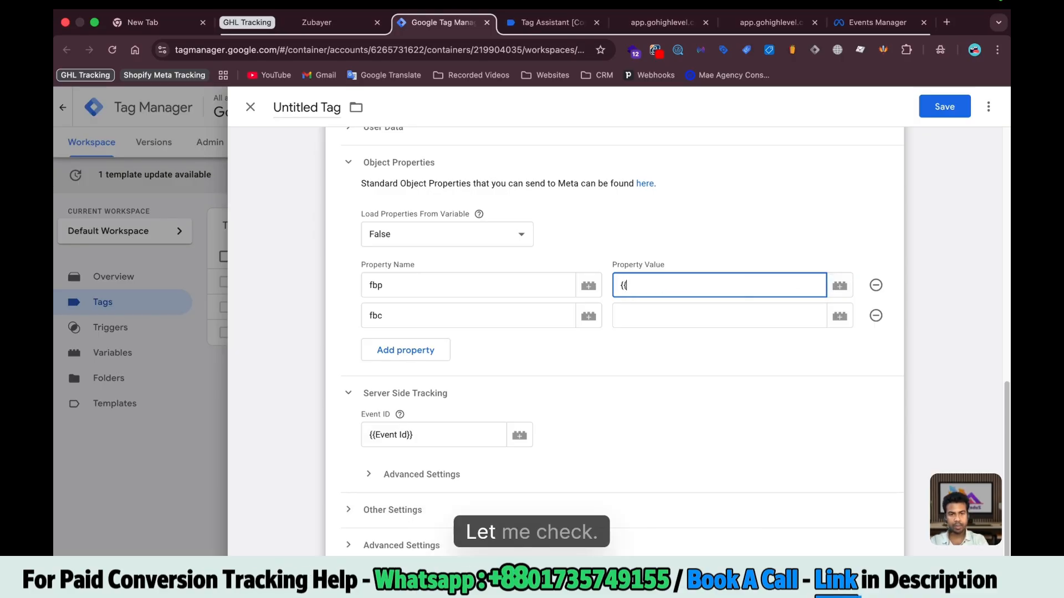
{"action": "type", "text": "fb"}
{"action": "key", "text": "BackSpace"}
{"action": "key", "text": "BackSpace"}
{"action": "key", "text": "BackSpace"}
{"action": "key", "text": "BackSpace"}
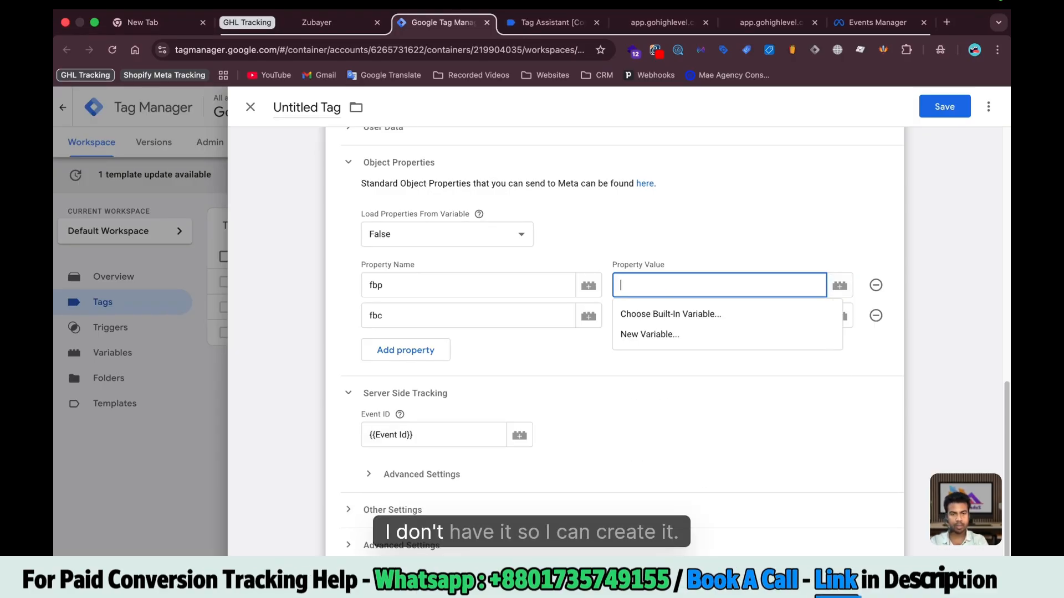
{"action": "left_click", "coordinate": [839, 285]}
{"action": "left_click", "coordinate": [945, 107]}
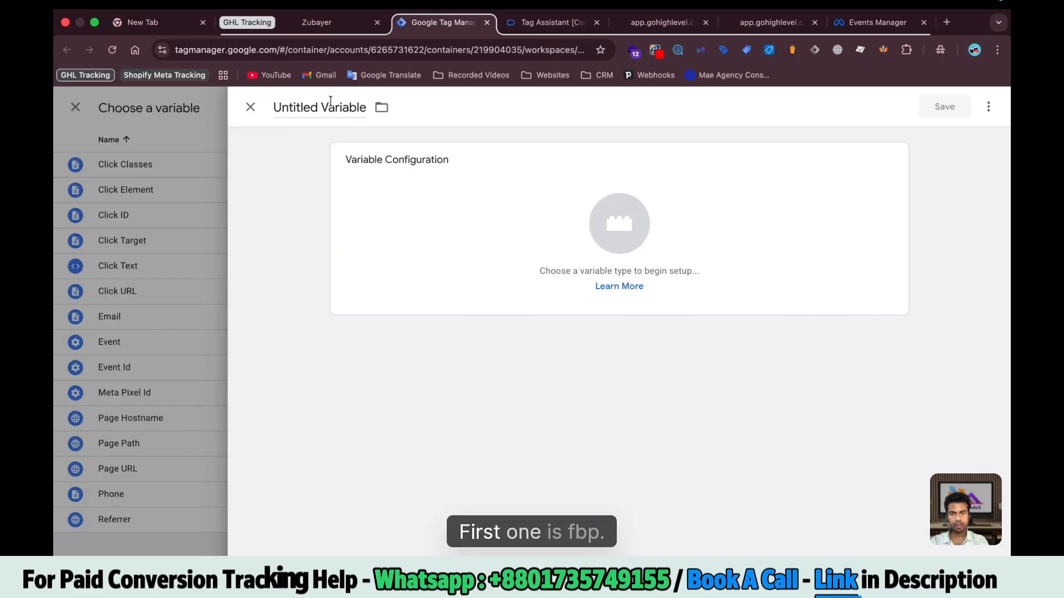
{"action": "type", "text": "FBP"}
{"action": "left_click", "coordinate": [386, 230]}
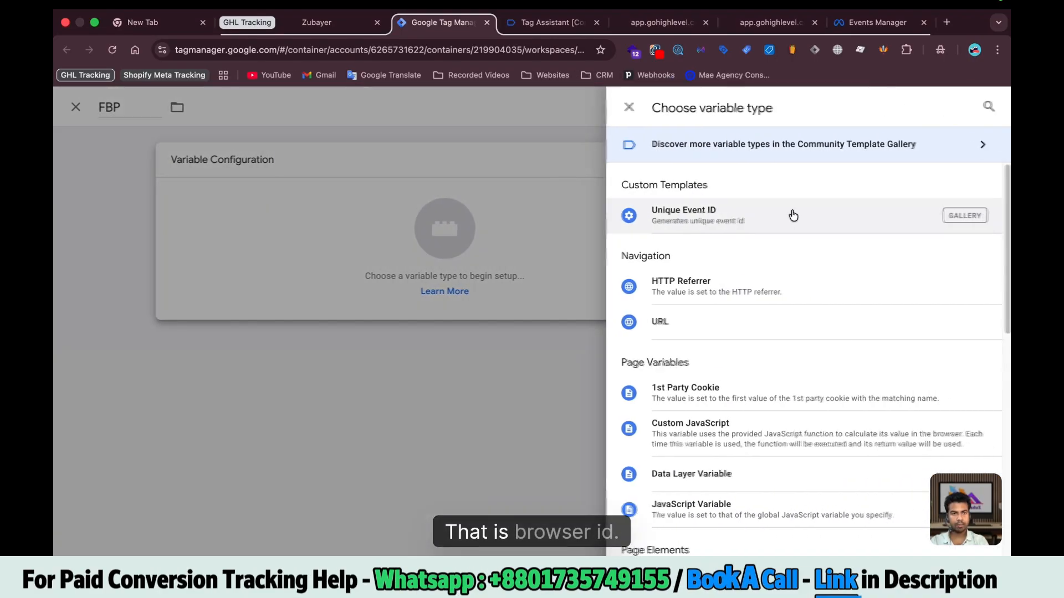
{"action": "left_click", "coordinate": [987, 107]}
{"action": "type", "text": "1"}
{"action": "left_click", "coordinate": [677, 299]}
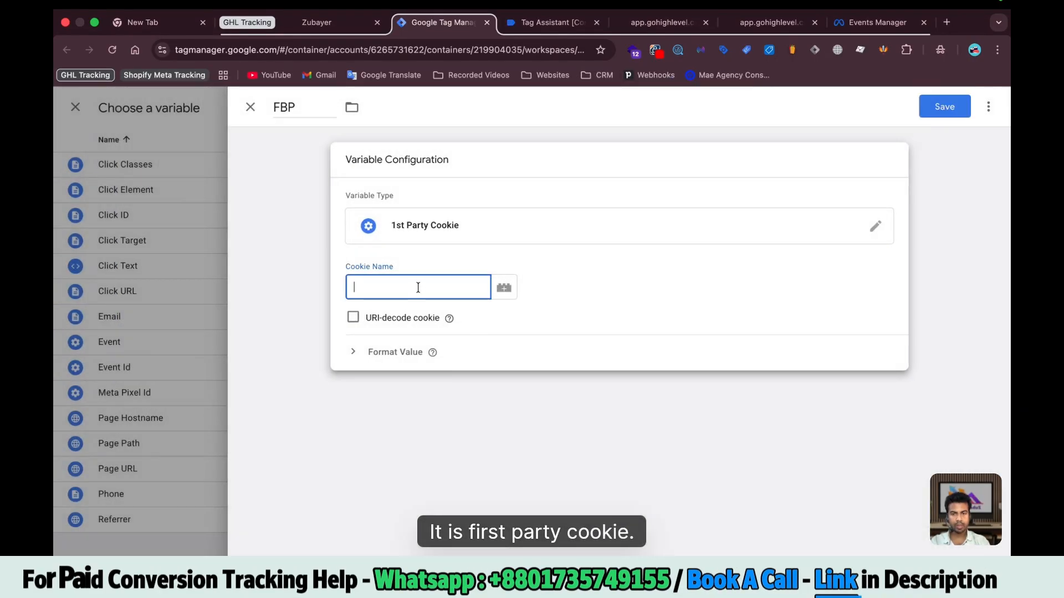
{"action": "type", "text": "_fbp"}
{"action": "left_click", "coordinate": [945, 106]}
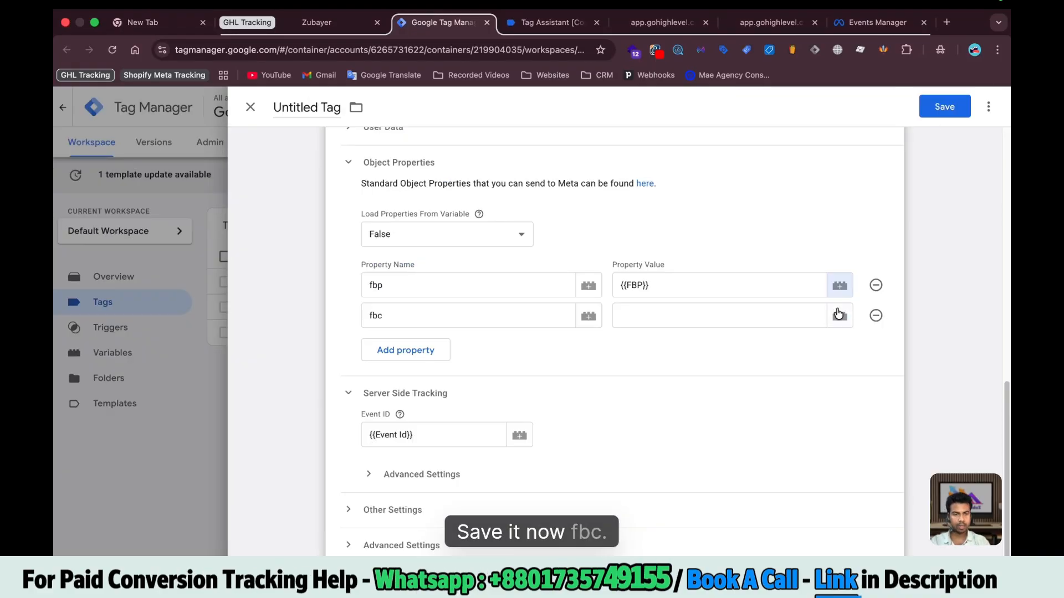
Create an FBC 1st Party Cookie variable reading _fbc as the fbc property value
{"action": "left_click", "coordinate": [829, 310]}
{"action": "left_click", "coordinate": [312, 114]}
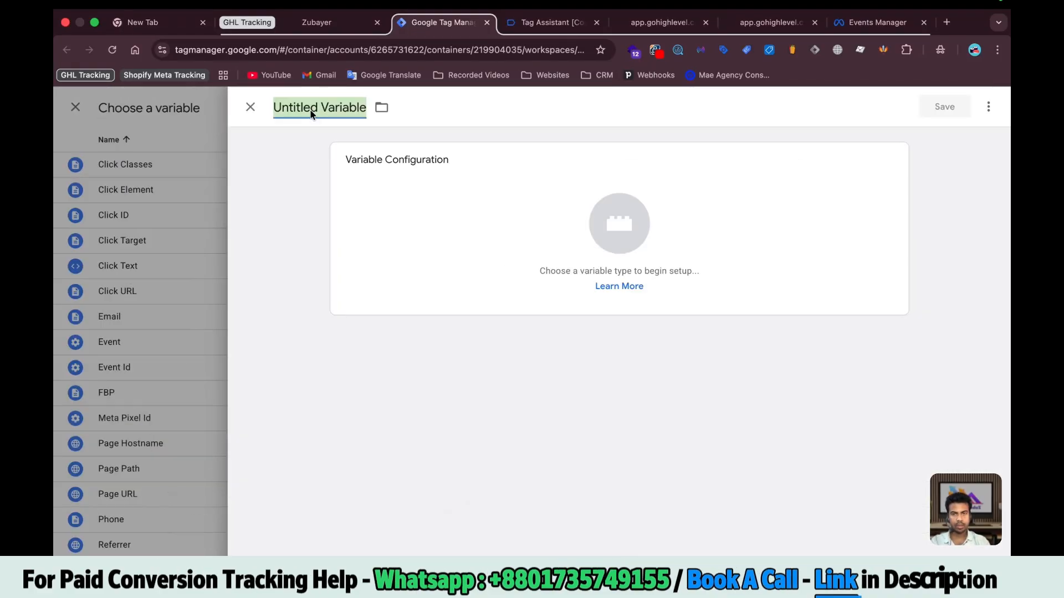
{"action": "type", "text": "FBC"}
{"action": "left_click", "coordinate": [432, 225]}
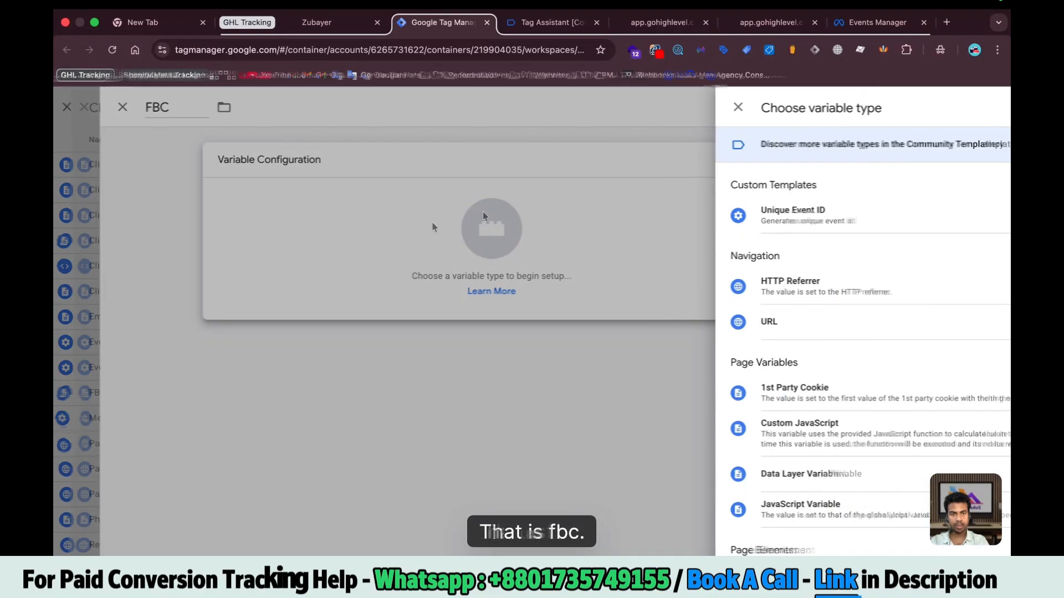
{"action": "left_click", "coordinate": [988, 106]}
{"action": "type", "text": "1"}
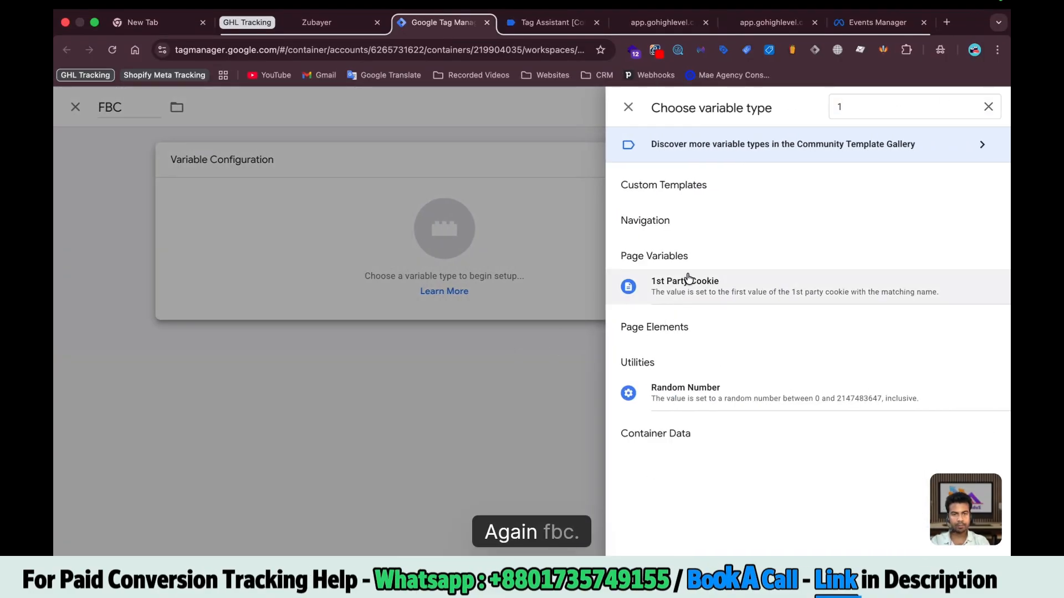
{"action": "left_click", "coordinate": [685, 281]}
{"action": "type", "text": "_fbc"}
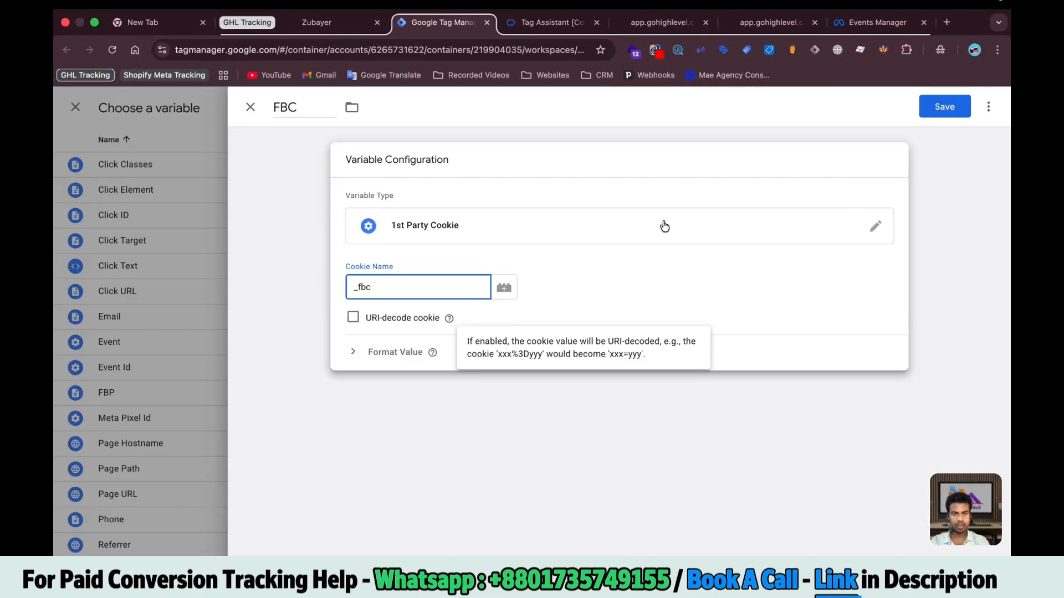
{"action": "left_click", "coordinate": [944, 106]}
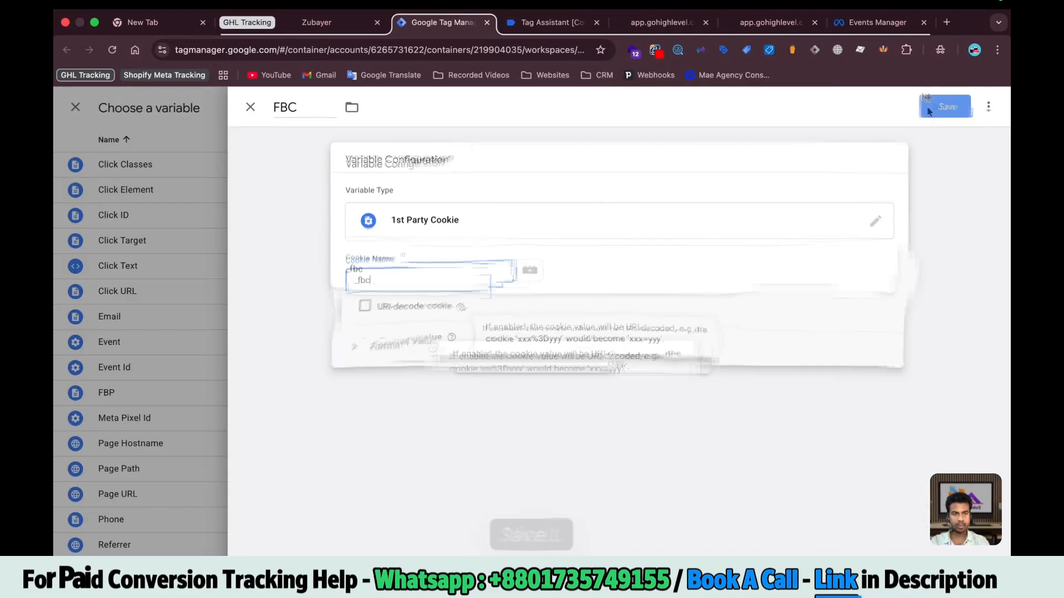
{"action": "scroll", "coordinate": [422, 342], "scroll_direction": "down", "scroll_amount": 2}
Check the Event ID value, then save the Stape pixel tag as 'Meta Pixel Config'
{"action": "scroll", "coordinate": [406, 203], "scroll_direction": "up", "scroll_amount": 1}
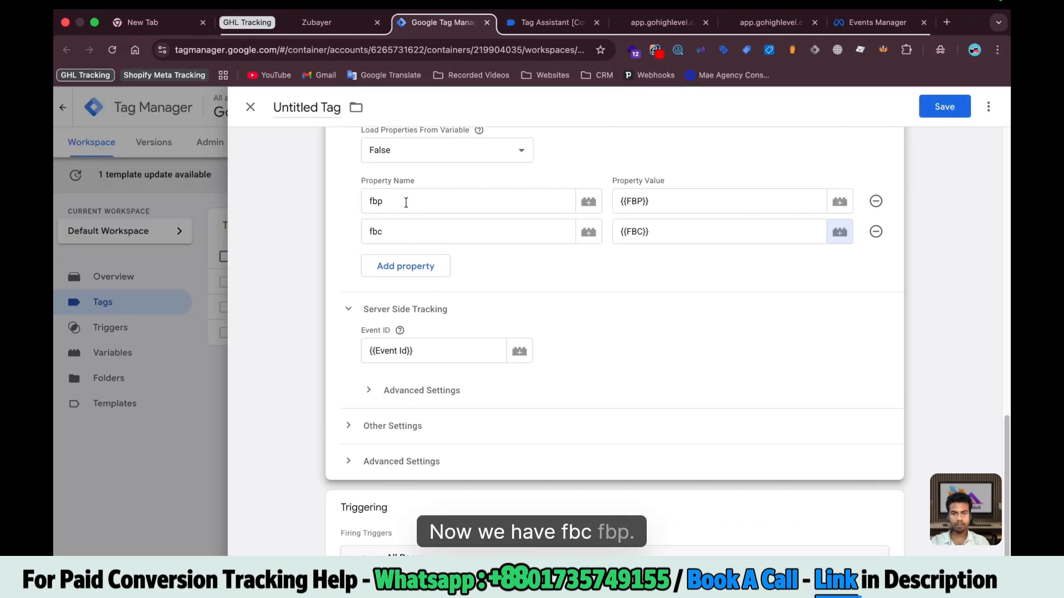
{"action": "left_click", "coordinate": [434, 353]}
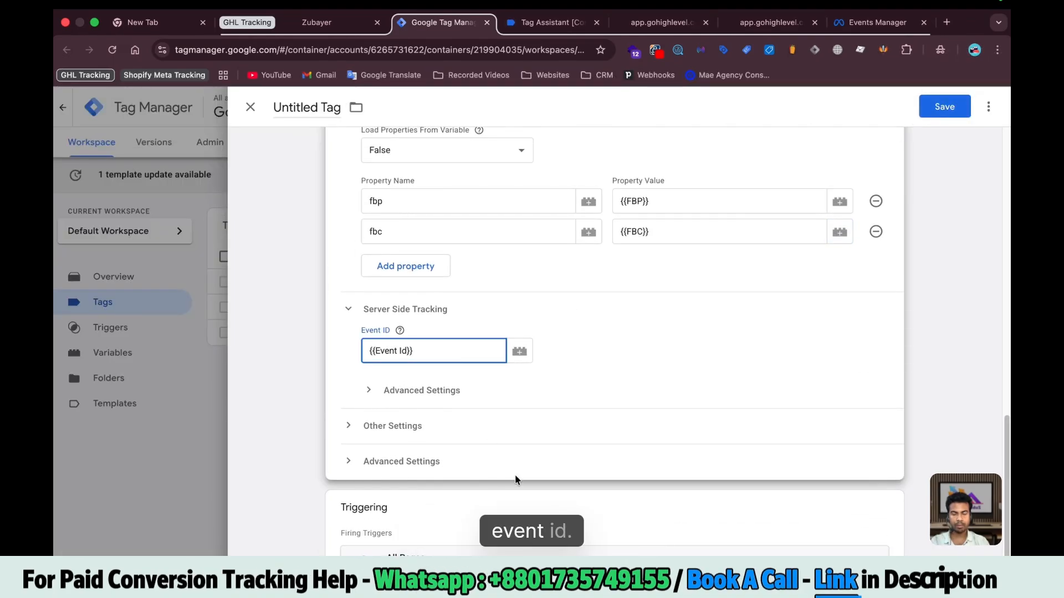
{"action": "scroll", "coordinate": [515, 480], "scroll_direction": "up", "scroll_amount": 10}
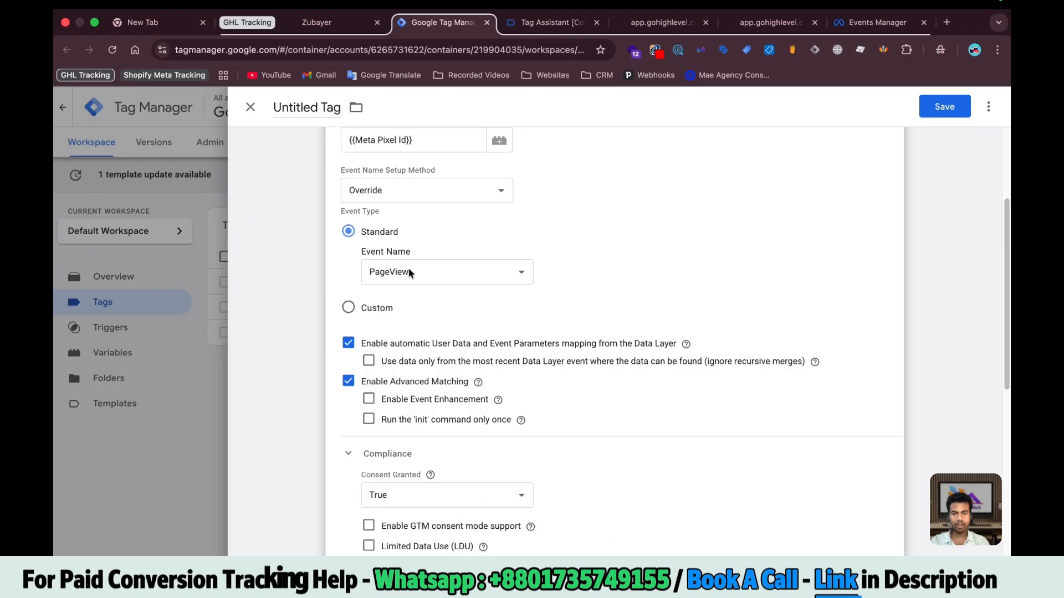
{"action": "scroll", "coordinate": [539, 388], "scroll_direction": "down", "scroll_amount": 10}
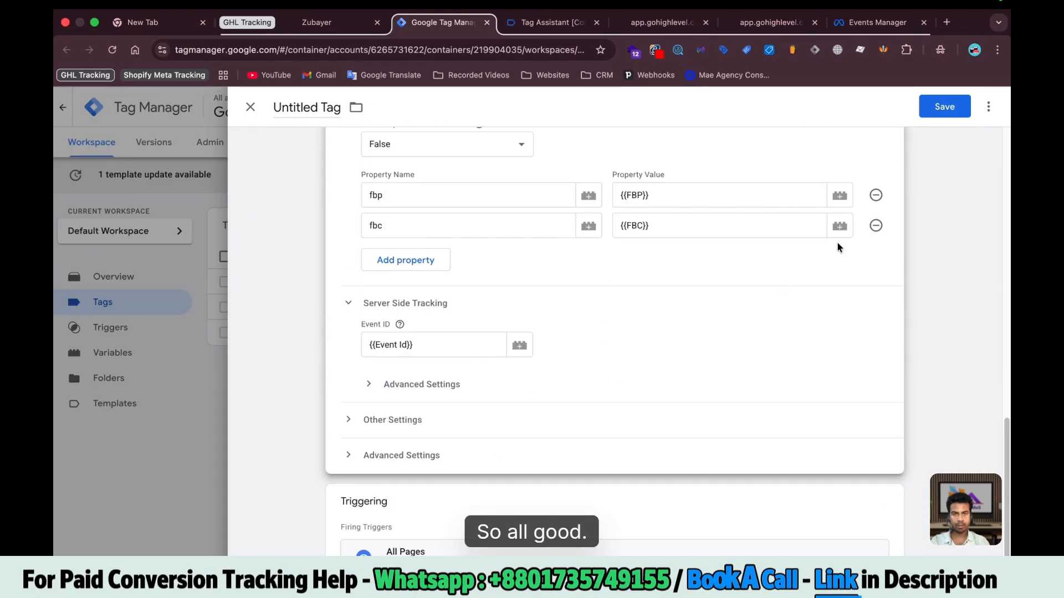
{"action": "left_click", "coordinate": [944, 107]}
{"action": "type", "text": "Met"}
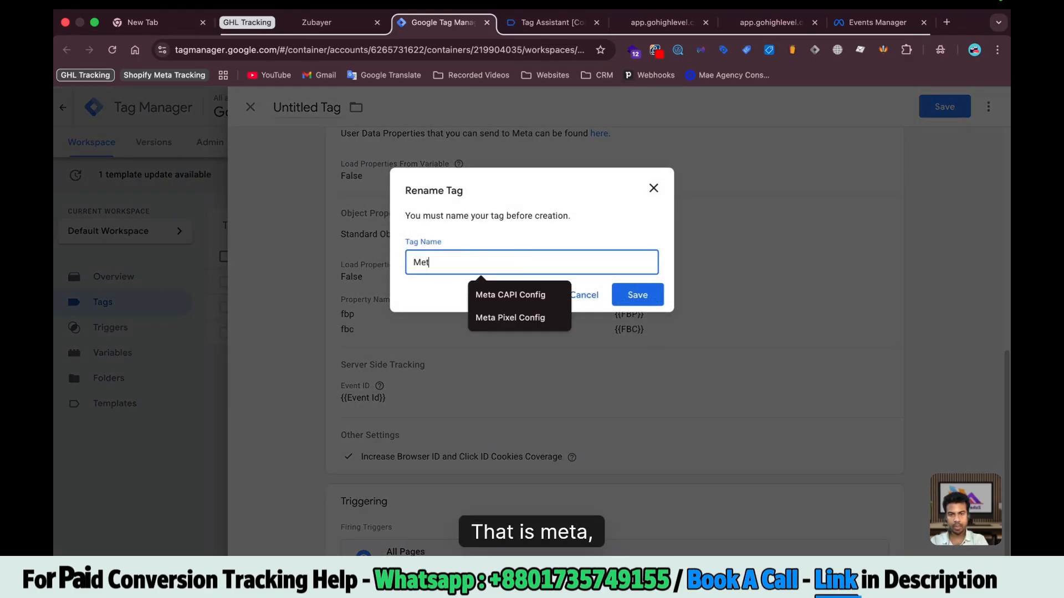
{"action": "type", "text": "a Pixel Config"}
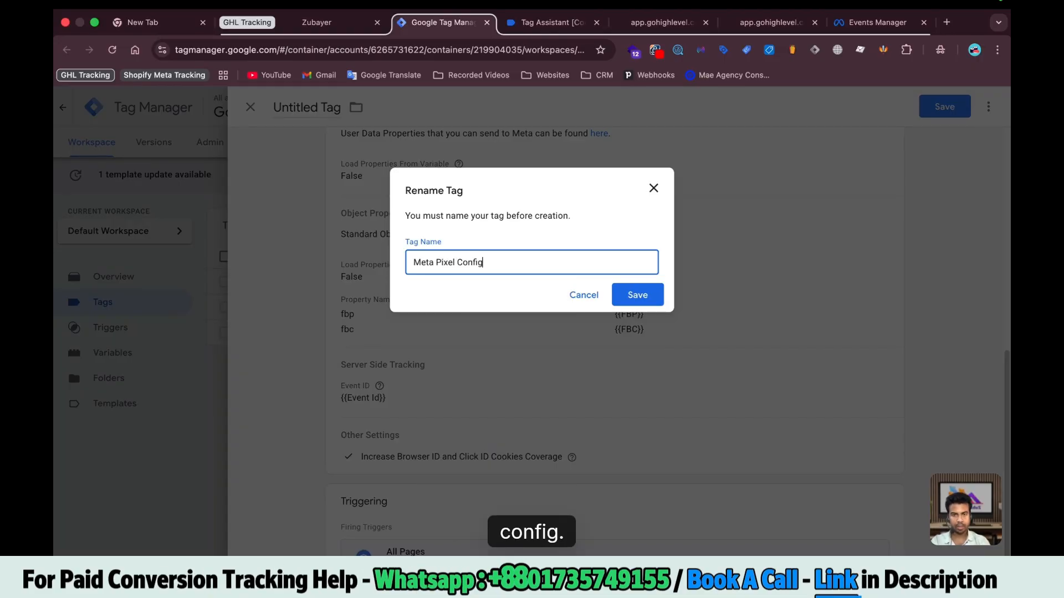
{"action": "left_click", "coordinate": [653, 299]}
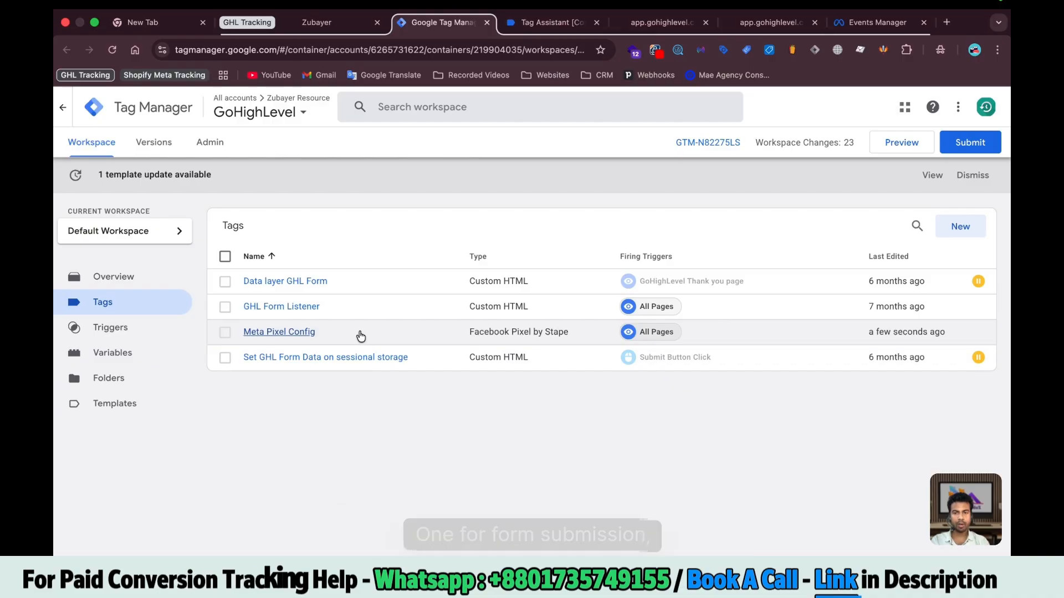
Rename the copied tag to Meta Pixel Lead and set its standard event name to Lead
{"action": "left_click", "coordinate": [340, 333]}
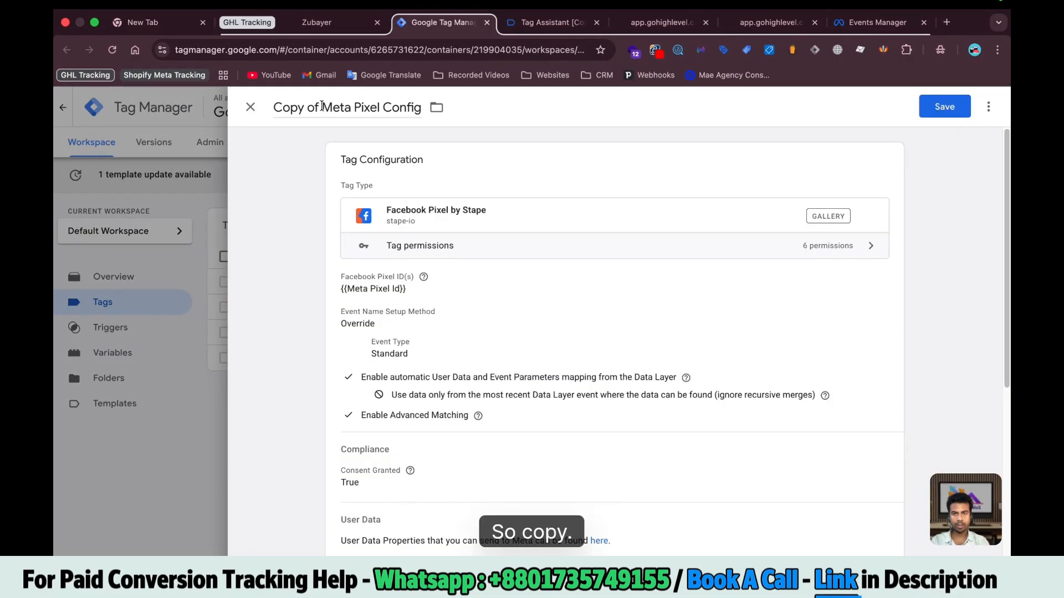
{"action": "left_click", "coordinate": [322, 106]}
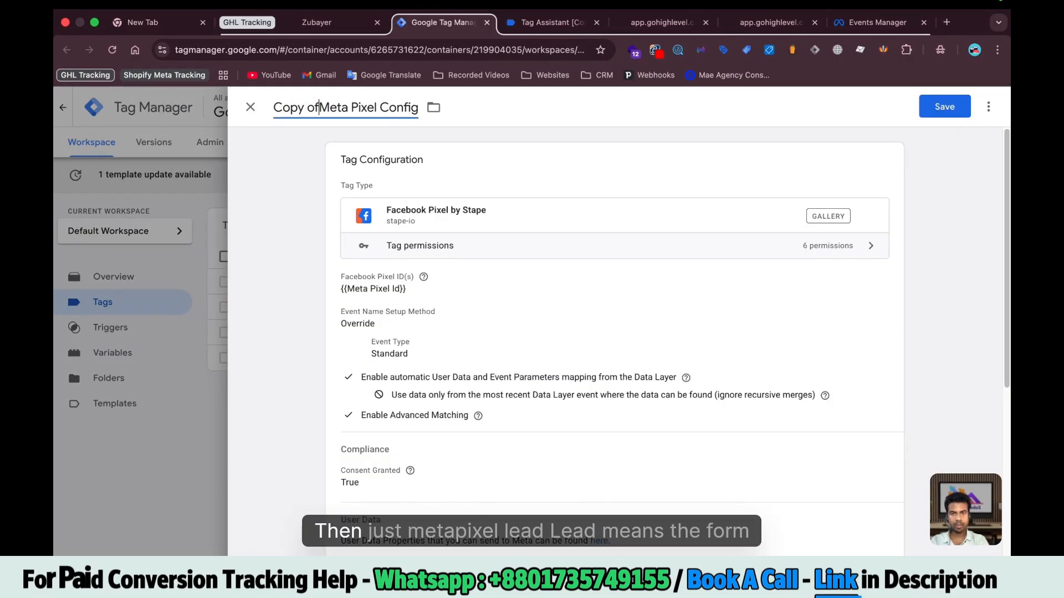
{"action": "key", "text": "BackSpace"}
{"action": "key", "text": "BackSpace"}
{"action": "type", "text": "L"}
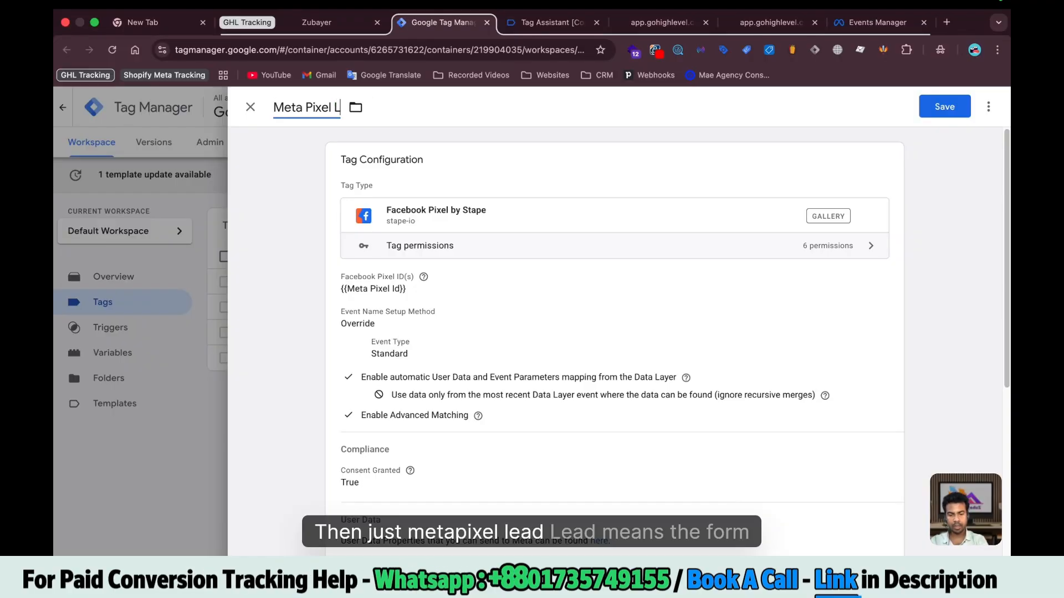
{"action": "type", "text": "ead"}
{"action": "left_click", "coordinate": [462, 277]}
{"action": "scroll", "coordinate": [466, 310], "scroll_direction": "down", "scroll_amount": 5}
{"action": "left_click", "coordinate": [444, 222]}
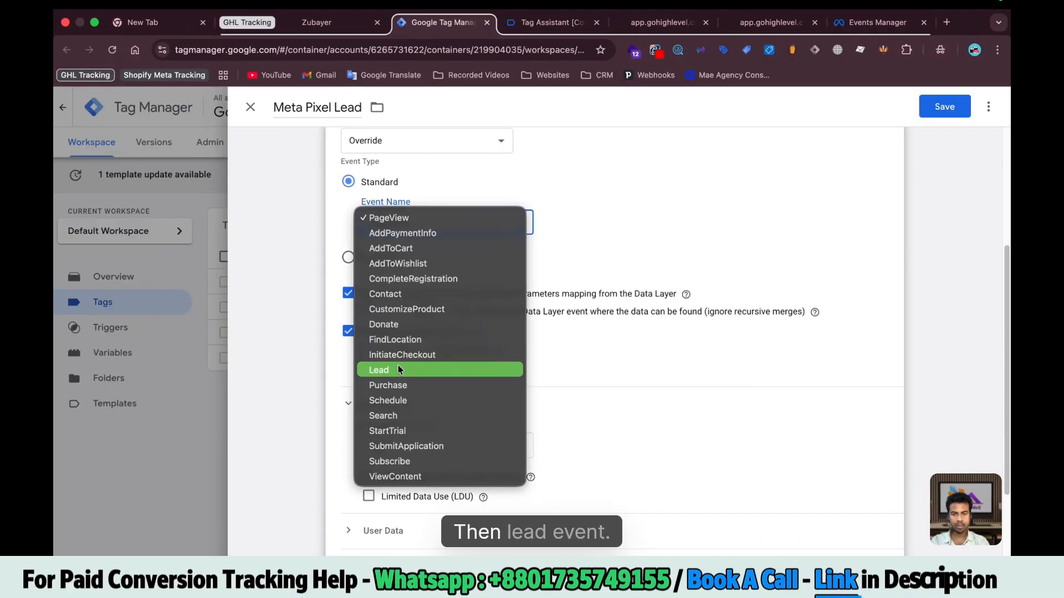
{"action": "left_click", "coordinate": [398, 370]}
{"action": "scroll", "coordinate": [578, 363], "scroll_direction": "down", "scroll_amount": 5}
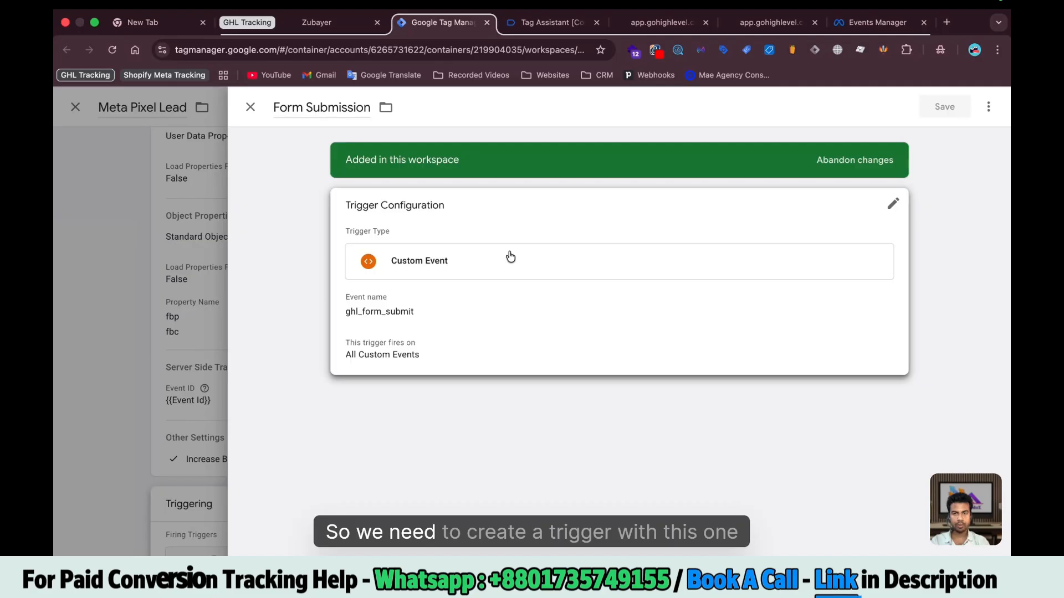
Save the Form Submission trigger after checking its form submit event name, then save the Meta Pixel Lead tag
{"action": "left_click", "coordinate": [476, 340]}
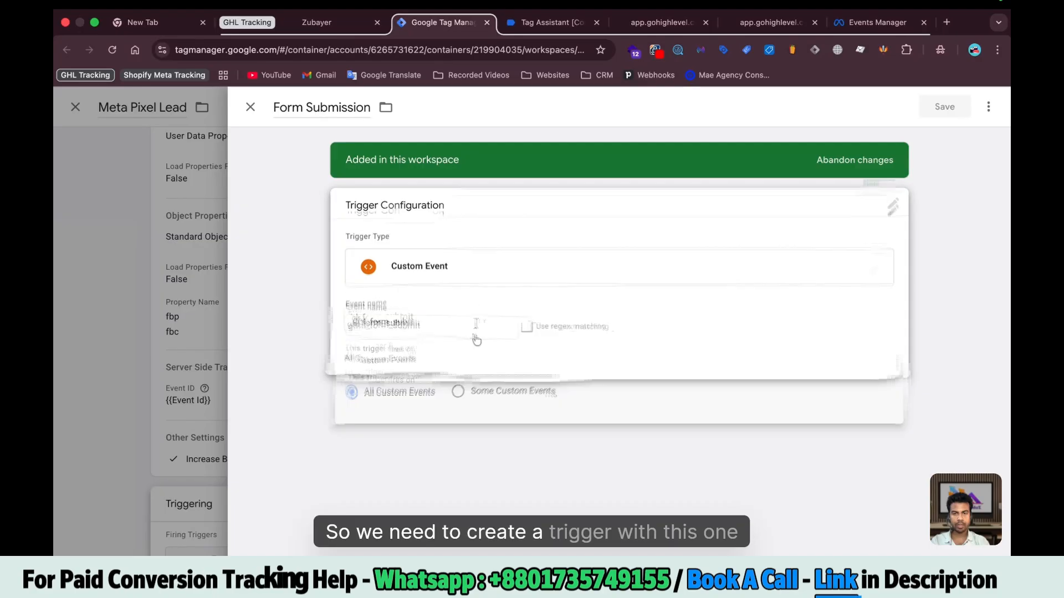
{"action": "left_click", "coordinate": [549, 22]}
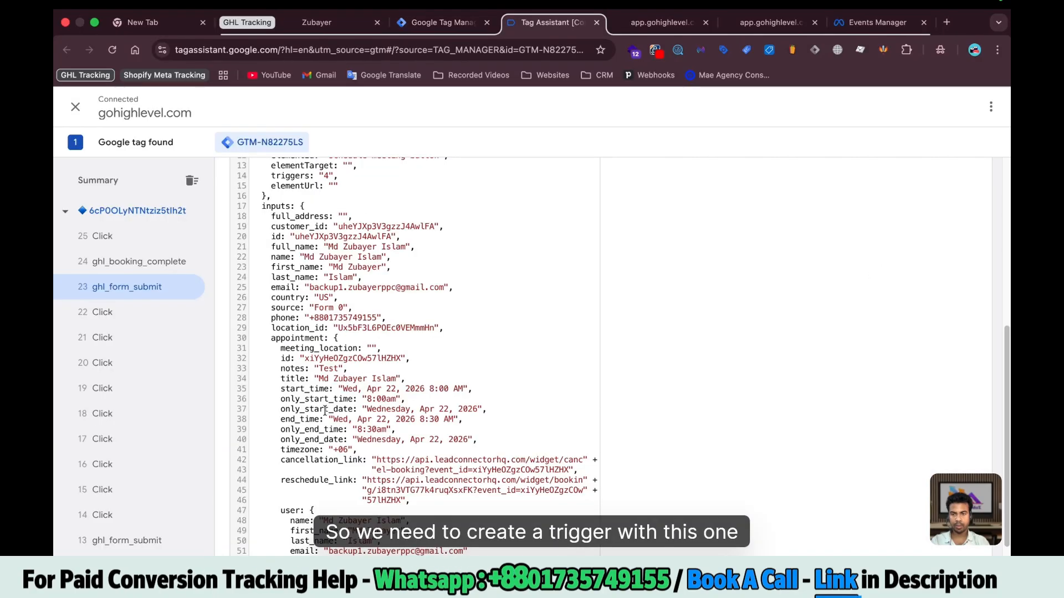
{"action": "left_click", "coordinate": [432, 29]}
{"action": "left_click", "coordinate": [944, 106]}
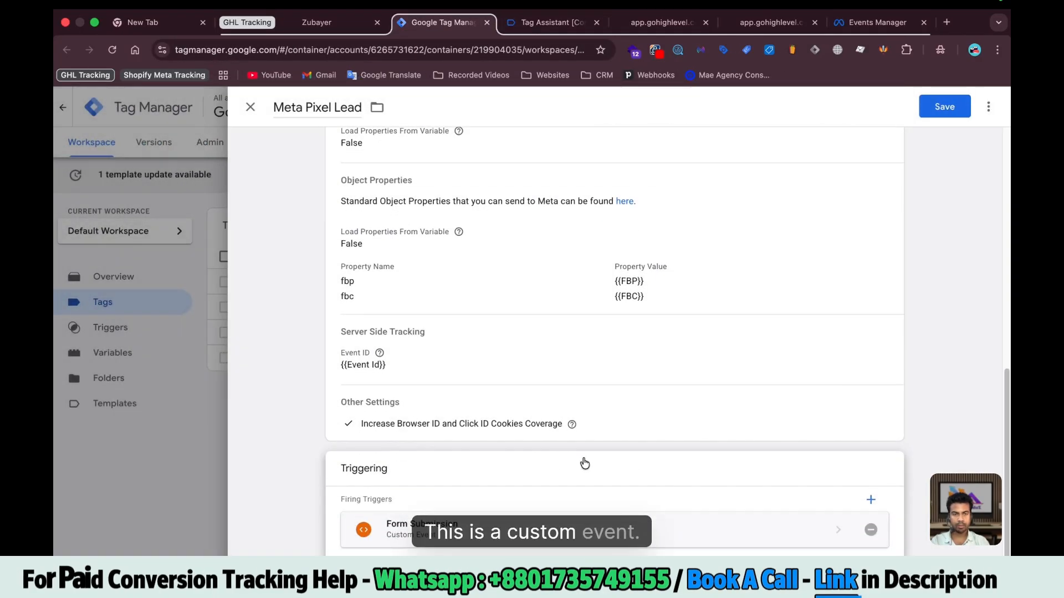
{"action": "left_click", "coordinate": [944, 106]}
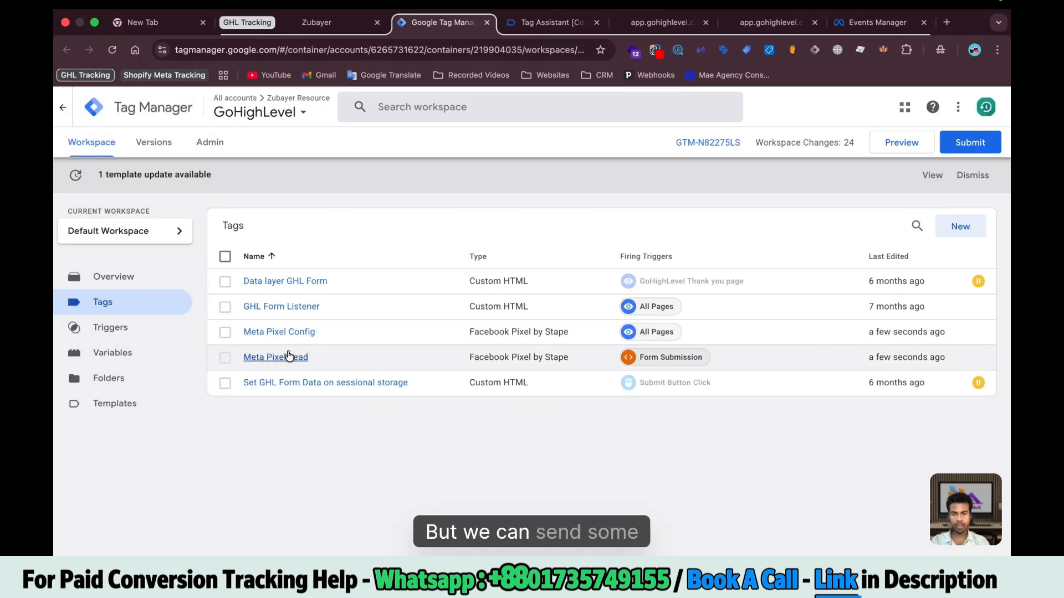
{"action": "left_click", "coordinate": [288, 355]}
Open the Meta Pixel Lead tag settings and review the submitted form fields in the event data
{"action": "scroll", "coordinate": [524, 400], "scroll_direction": "down", "scroll_amount": 10}
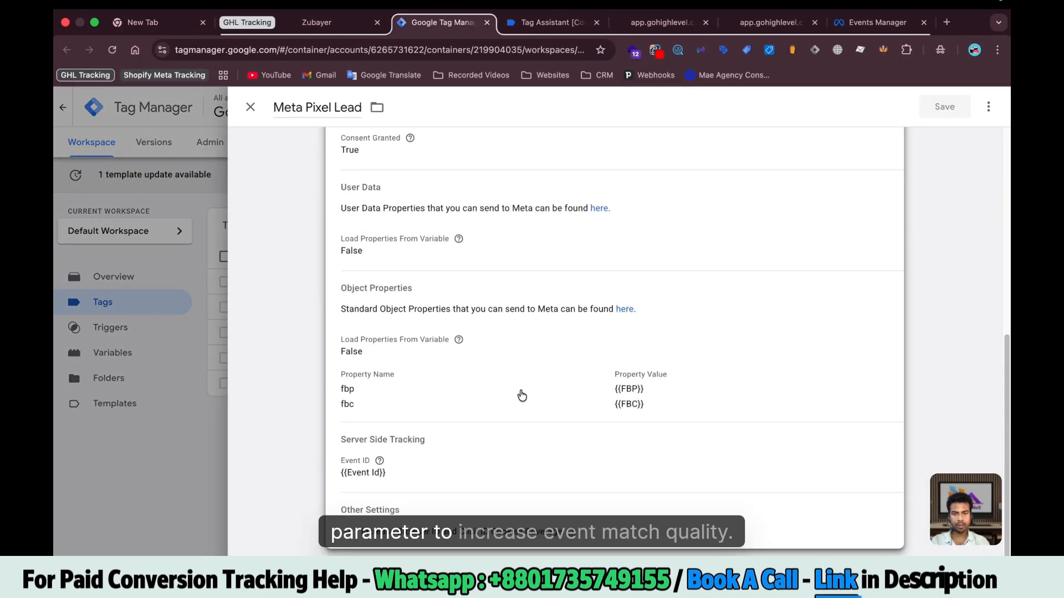
{"action": "left_click", "coordinate": [522, 396]}
{"action": "scroll", "coordinate": [437, 356], "scroll_direction": "down", "scroll_amount": 2}
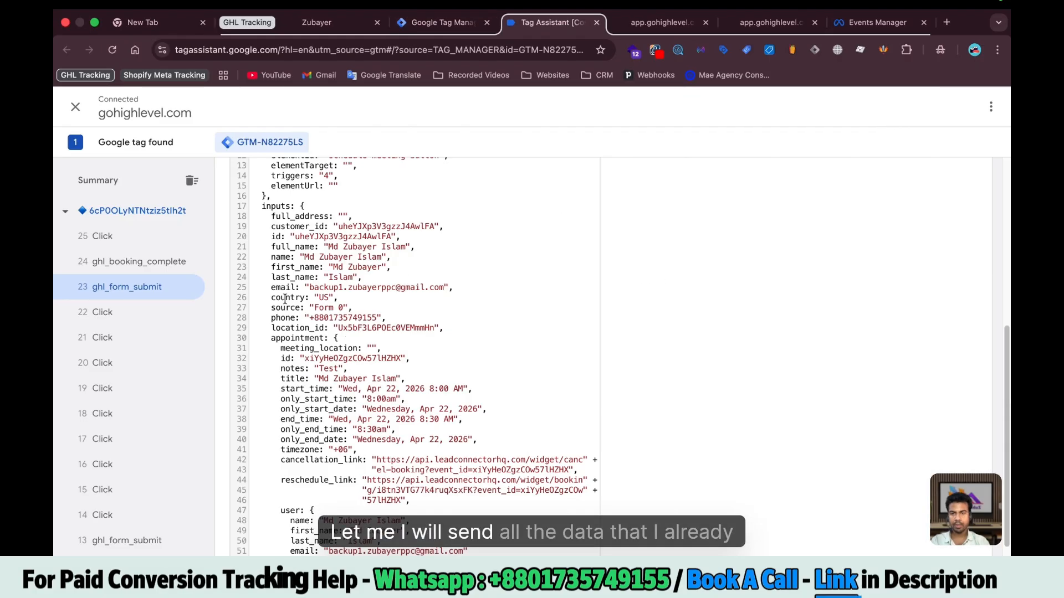
{"action": "left_click_drag", "start_coordinate": [270, 225], "coordinate": [342, 328]}
{"action": "left_click", "coordinate": [342, 328]}
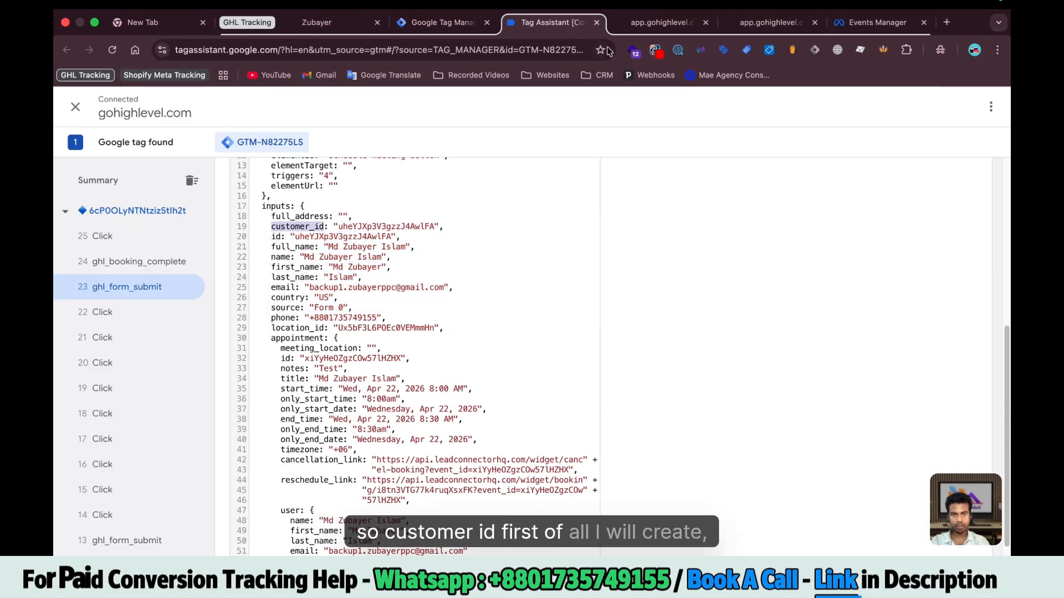
{"action": "left_click", "coordinate": [440, 23]}
Set the first three User Data properties to First Name, Last Name and Email
{"action": "left_click", "coordinate": [410, 300]}
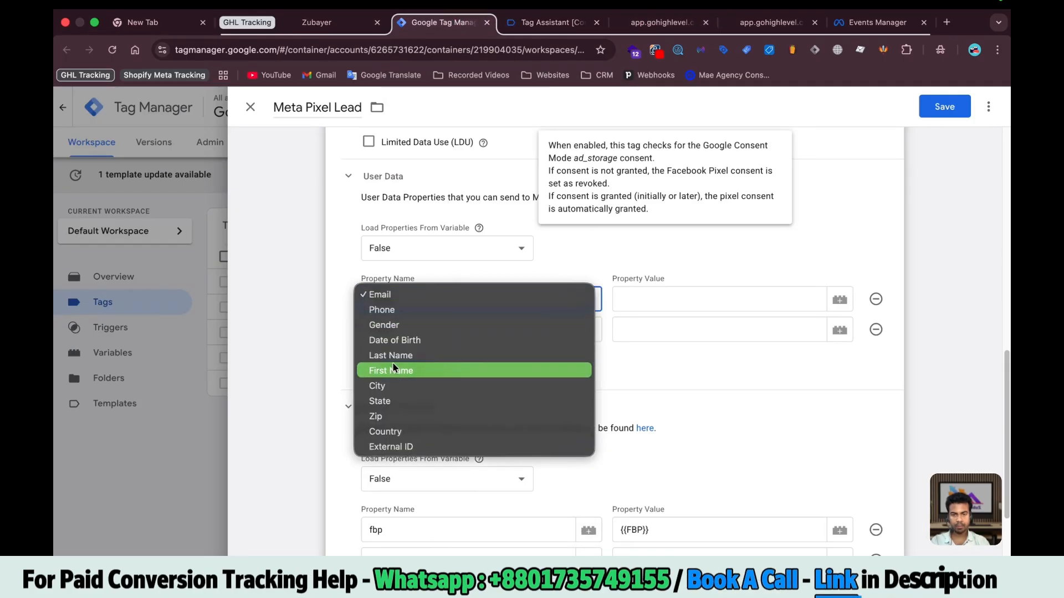
{"action": "left_click", "coordinate": [495, 368]}
{"action": "left_click", "coordinate": [493, 324]}
{"action": "left_click", "coordinate": [493, 421]}
{"action": "scroll", "coordinate": [414, 283], "scroll_direction": "down", "scroll_amount": 2}
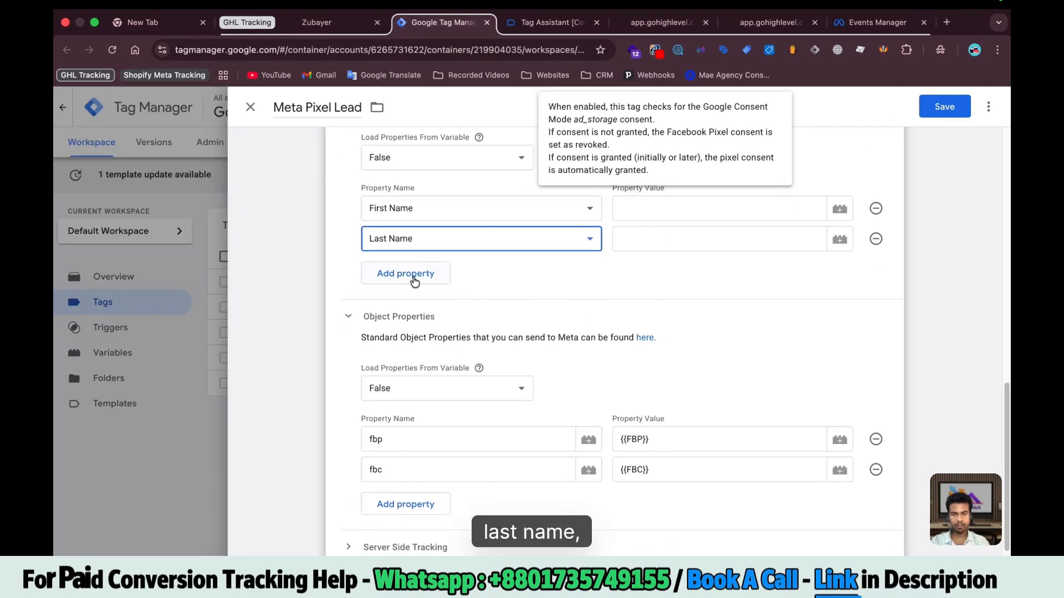
{"action": "left_click", "coordinate": [413, 281]}
{"action": "left_click", "coordinate": [412, 274]}
{"action": "scroll", "coordinate": [399, 305], "scroll_direction": "down", "scroll_amount": 2}
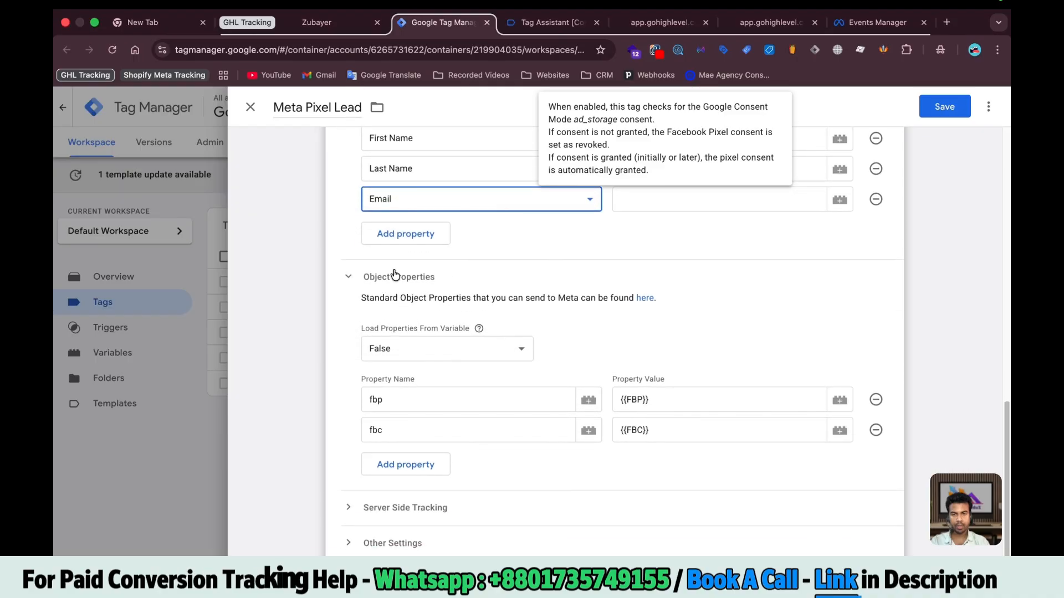
Add Phone and Country User Data properties and confirm the fields the form submission sends
{"action": "left_click", "coordinate": [395, 236]}
{"action": "left_click", "coordinate": [395, 267]}
{"action": "left_click", "coordinate": [394, 267]}
{"action": "left_click", "coordinate": [394, 261]}
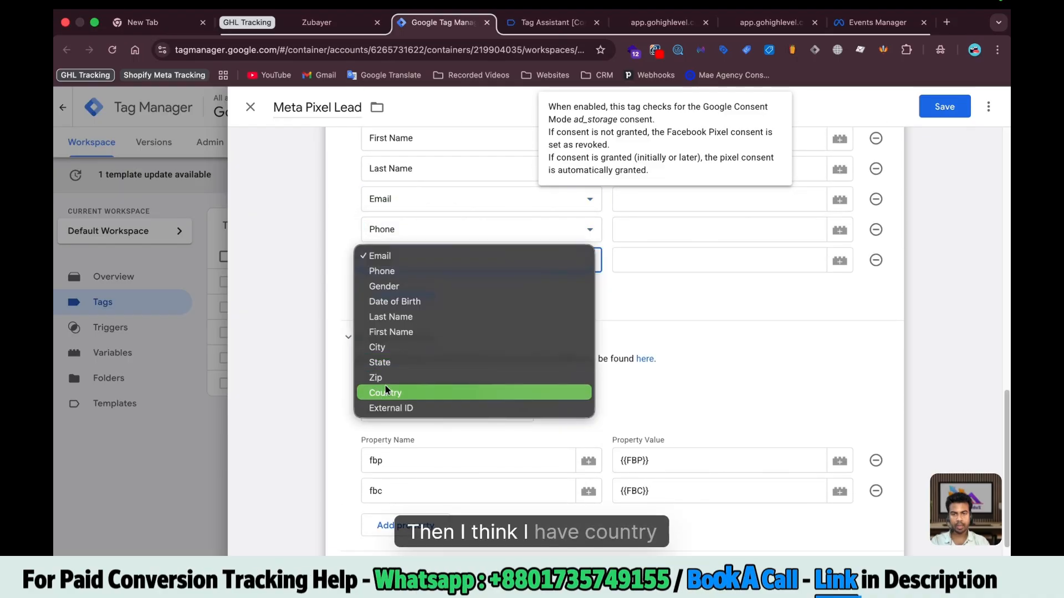
{"action": "left_click", "coordinate": [386, 391]}
{"action": "left_click", "coordinate": [552, 32]}
{"action": "scroll", "coordinate": [282, 242], "scroll_direction": "down", "scroll_amount": 1}
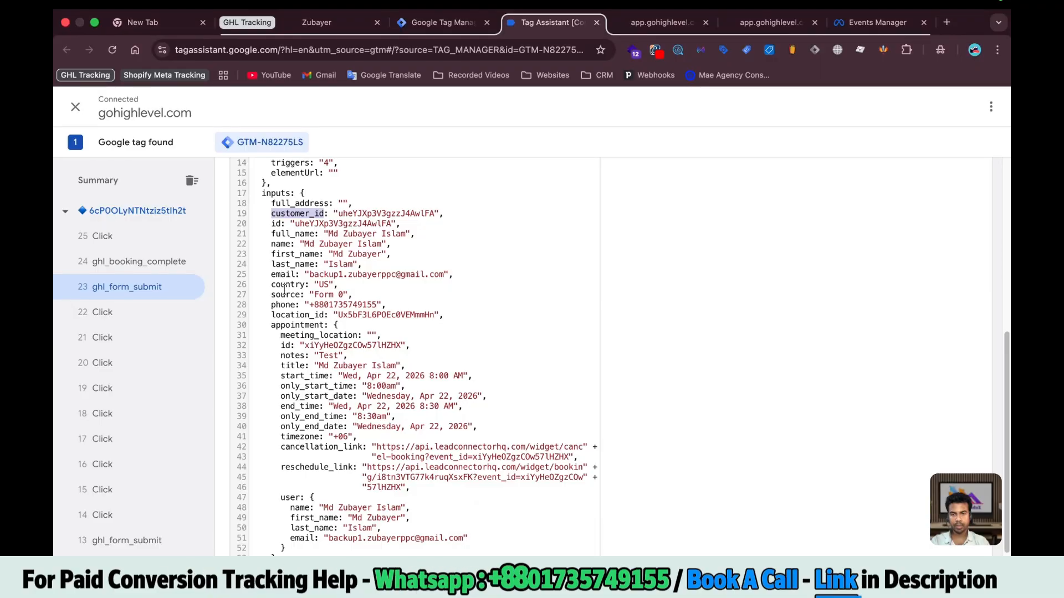
{"action": "left_click", "coordinate": [444, 23]}
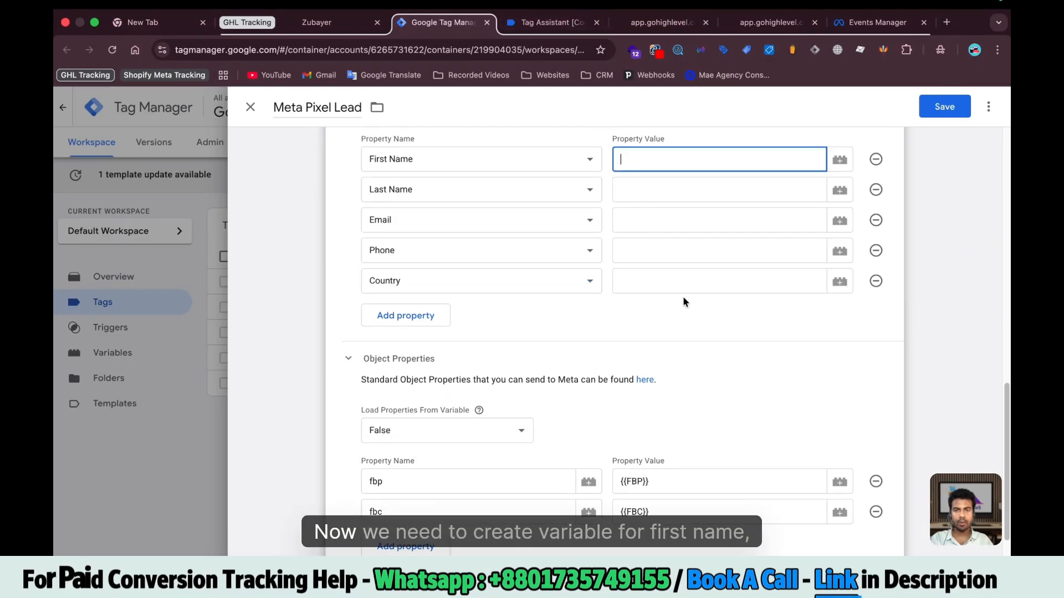
{"action": "scroll", "coordinate": [683, 301], "scroll_direction": "up", "scroll_amount": 1}
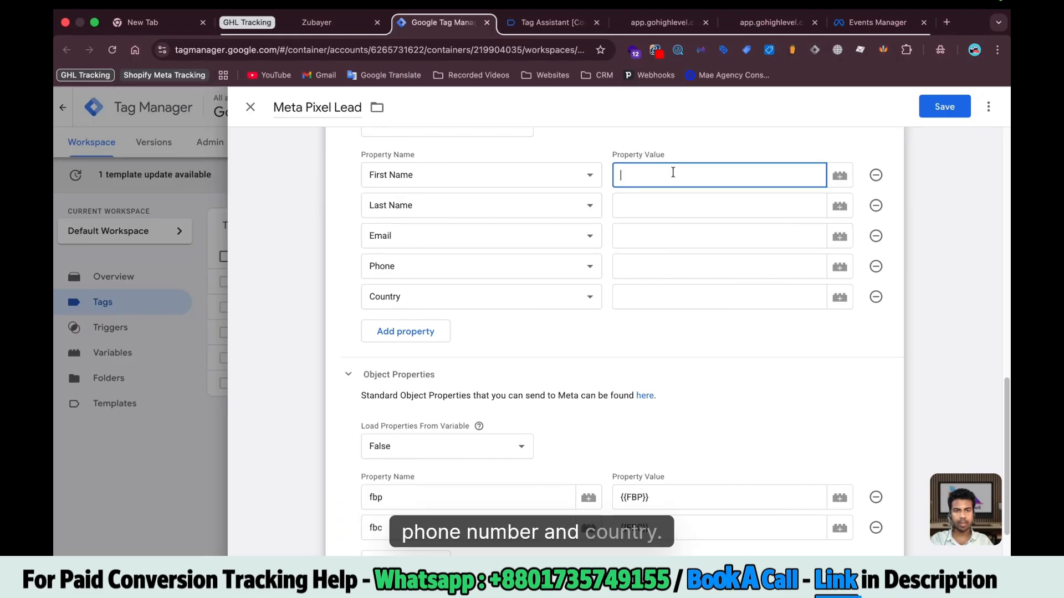
Create {{First}} and {{Last}} variables for the First Name and Last Name values from the ghl_form_submit inputs
{"action": "left_click", "coordinate": [841, 176]}
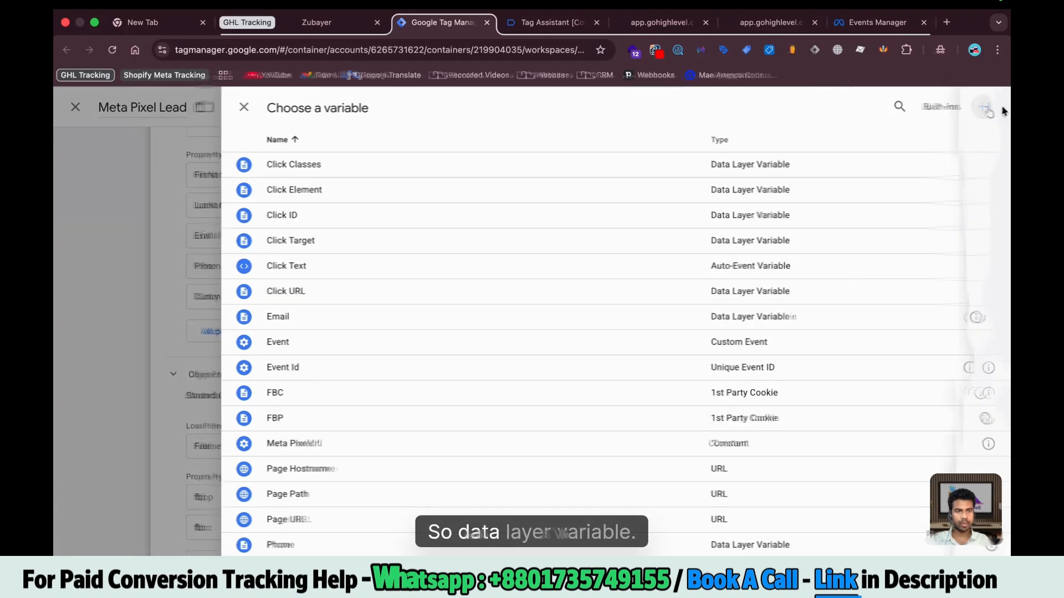
{"action": "left_click", "coordinate": [987, 108]}
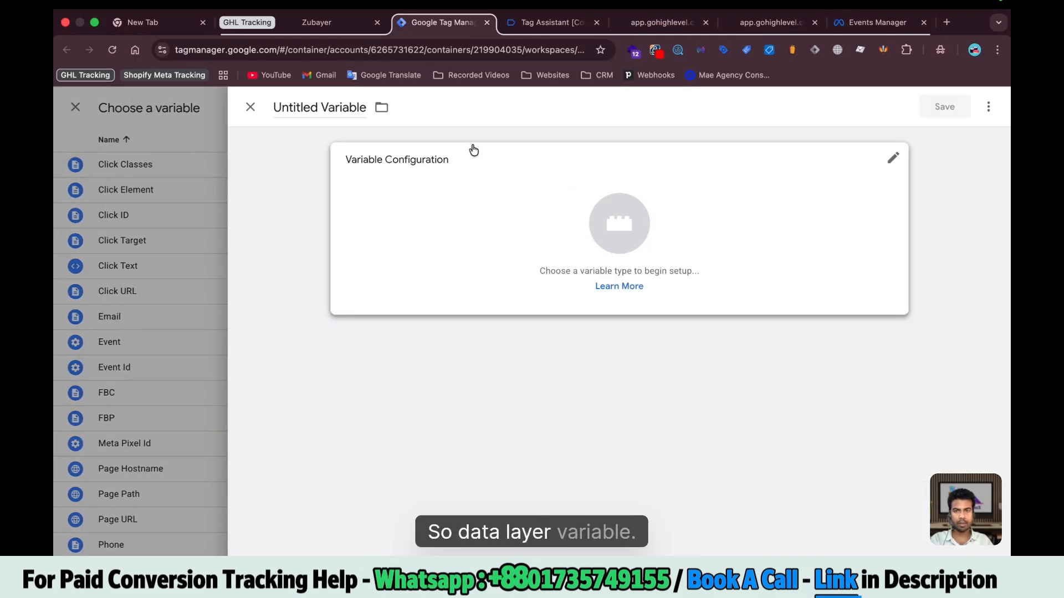
{"action": "left_click", "coordinate": [319, 107]}
{"action": "type", "text": "Firs"}
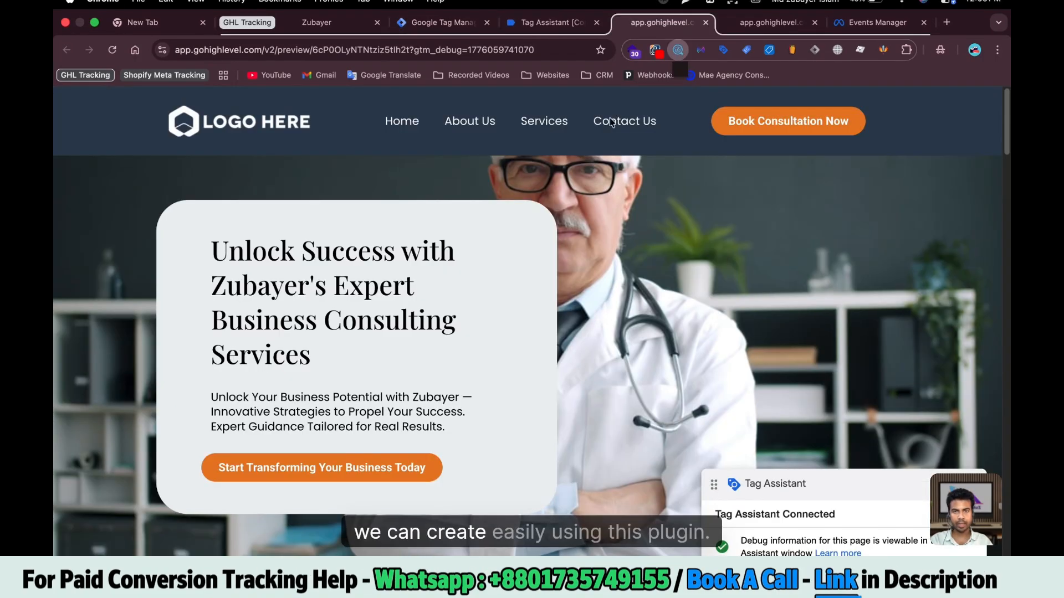
{"action": "left_click", "coordinate": [678, 50]}
{"action": "left_click", "coordinate": [247, 174]}
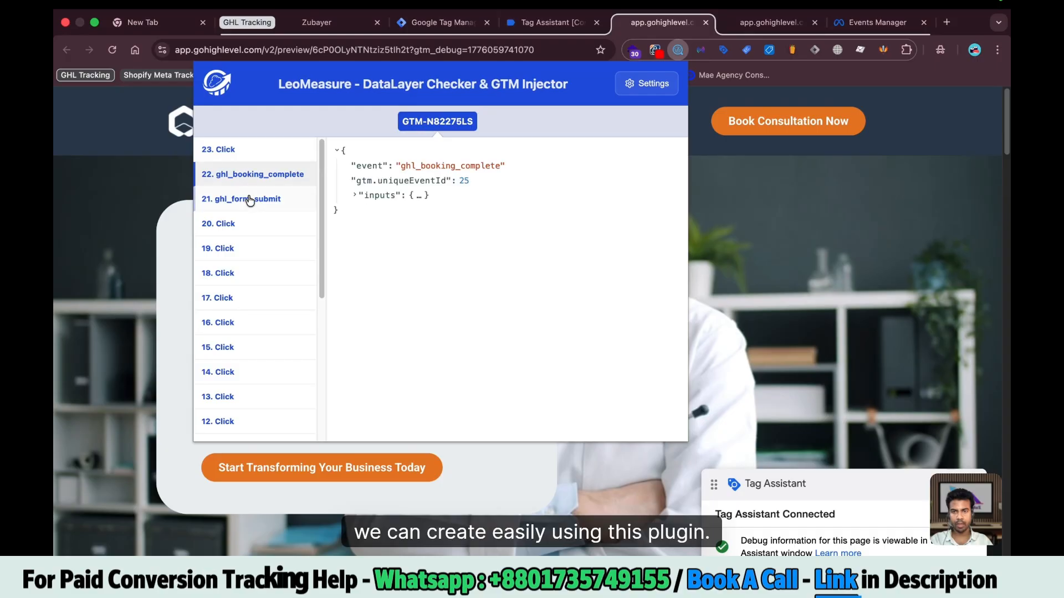
{"action": "left_click", "coordinate": [250, 199]}
{"action": "left_click", "coordinate": [356, 196]}
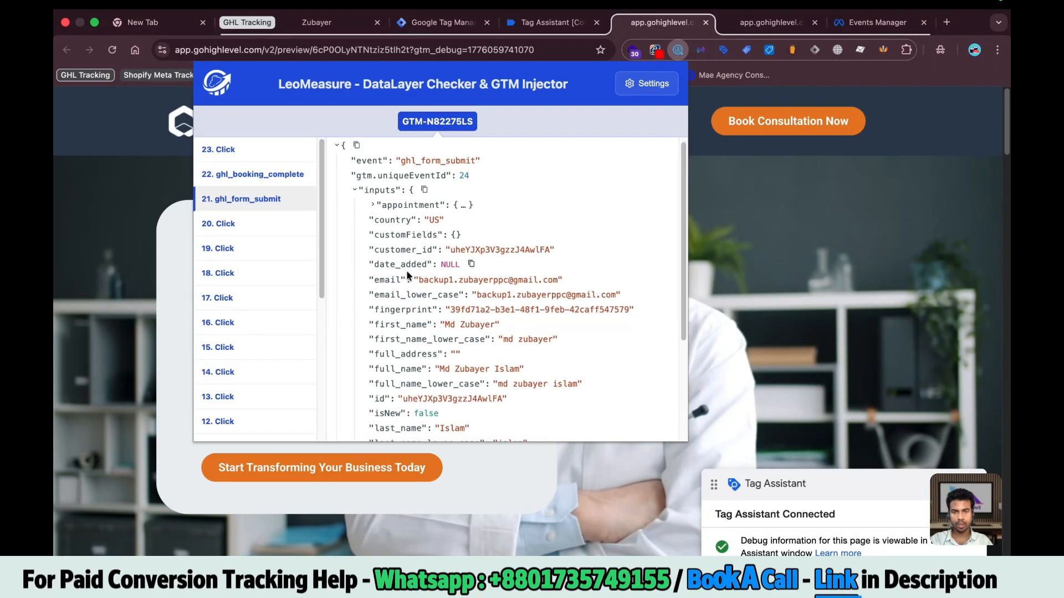
{"action": "left_click", "coordinate": [929, 108]}
{"action": "type", "text": "L"}
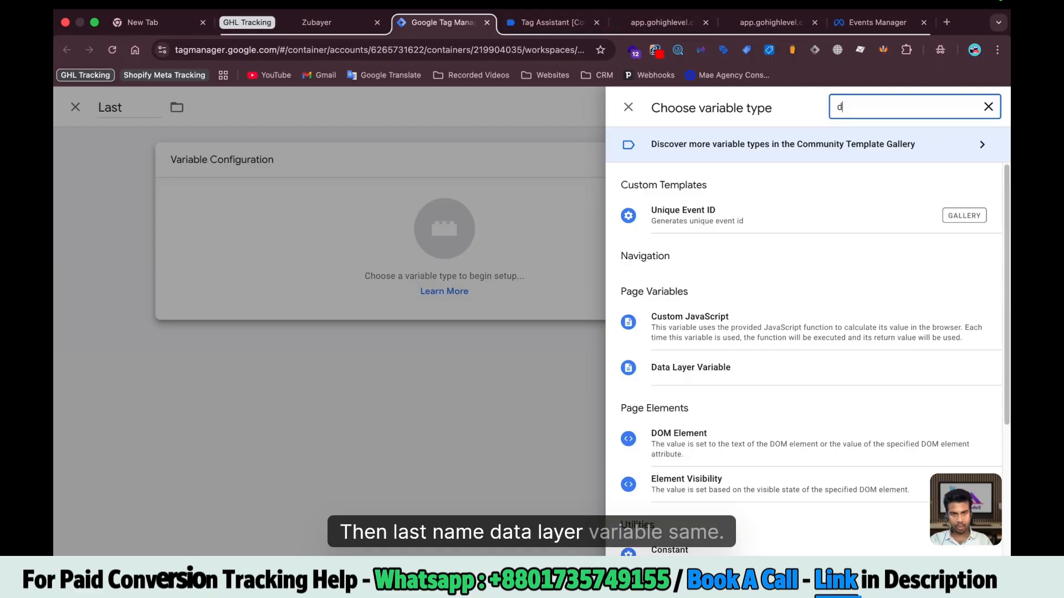
{"action": "type", "text": "ast_name"}
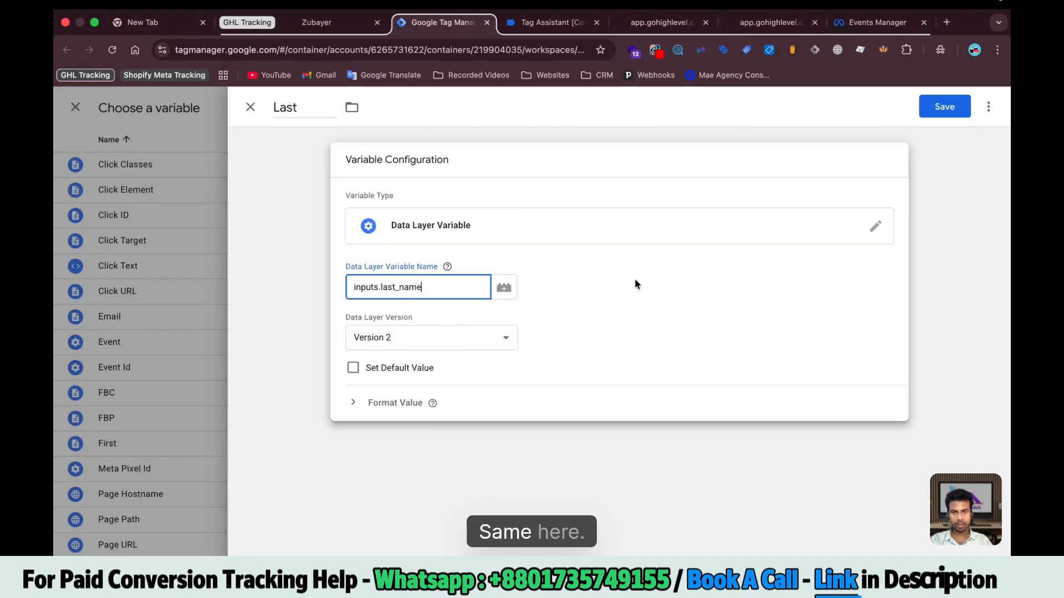
{"action": "left_click", "coordinate": [952, 107]}
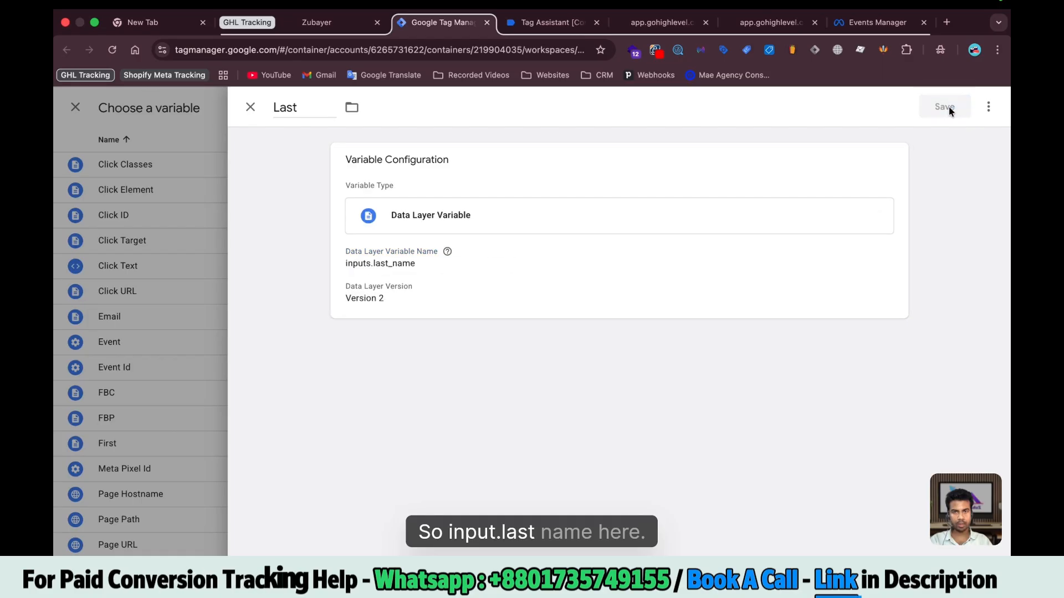
Create an 'Email.' data layer variable for Email and map the Phone value to {{Phone}}
{"action": "left_click", "coordinate": [839, 359]}
{"action": "type", "text": "Email"}
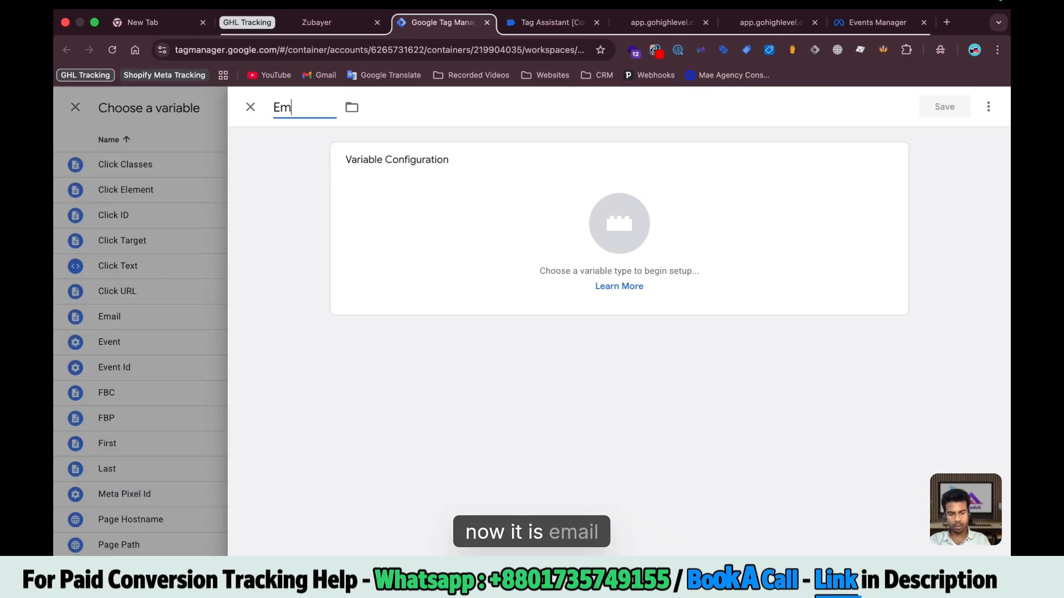
{"action": "left_click", "coordinate": [990, 105]}
{"action": "type", "text": "da"}
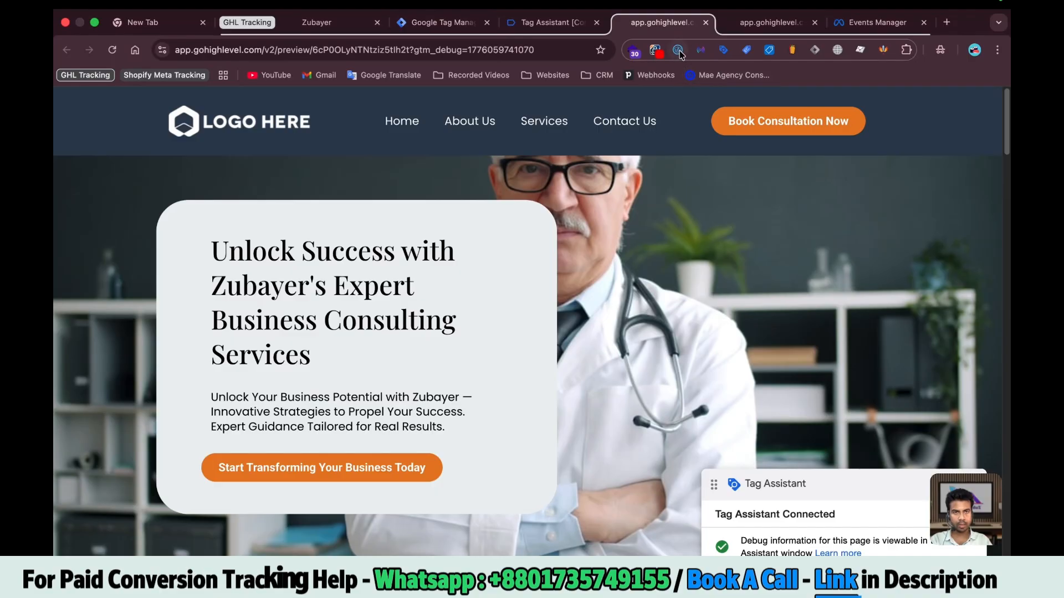
{"action": "left_click", "coordinate": [678, 50]}
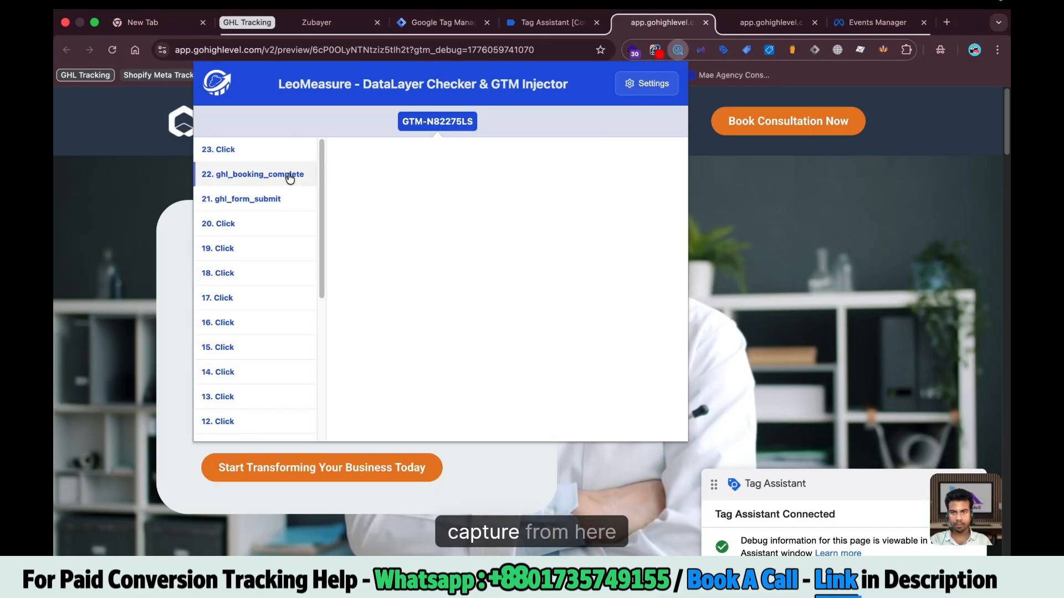
{"action": "left_click", "coordinate": [264, 208]}
{"action": "left_click", "coordinate": [355, 195]}
{"action": "scroll", "coordinate": [576, 243], "scroll_direction": "down", "scroll_amount": 1}
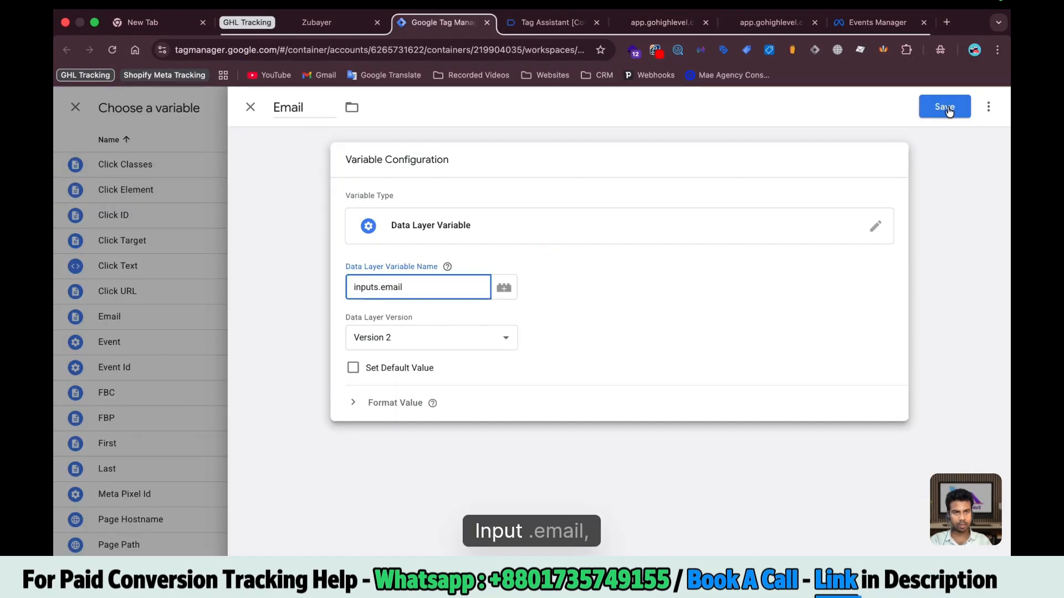
{"action": "left_click", "coordinate": [953, 106]}
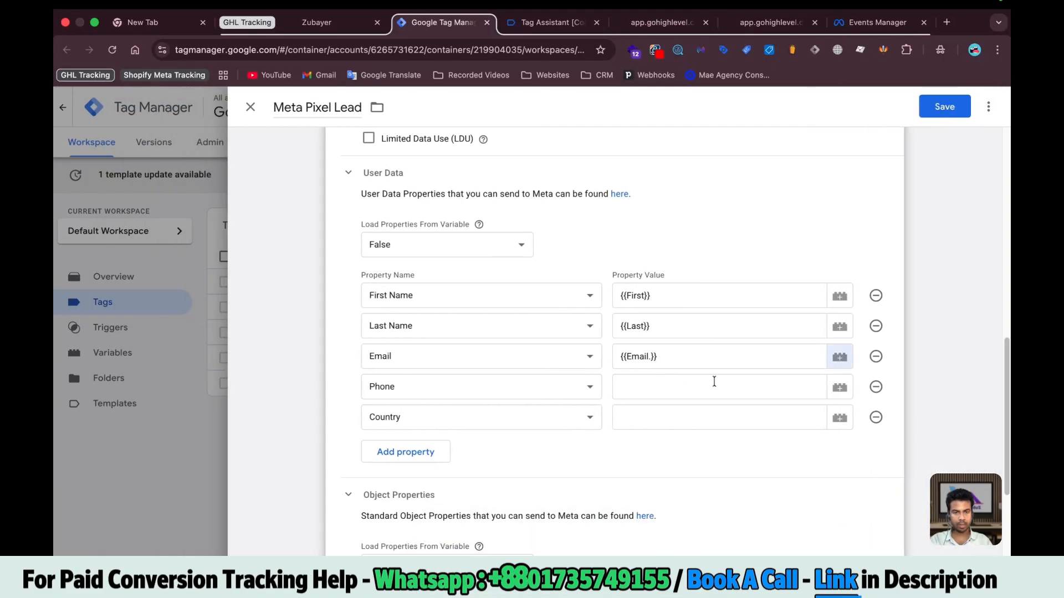
{"action": "left_click", "coordinate": [715, 381]}
{"action": "type", "text": "{{Ph"}
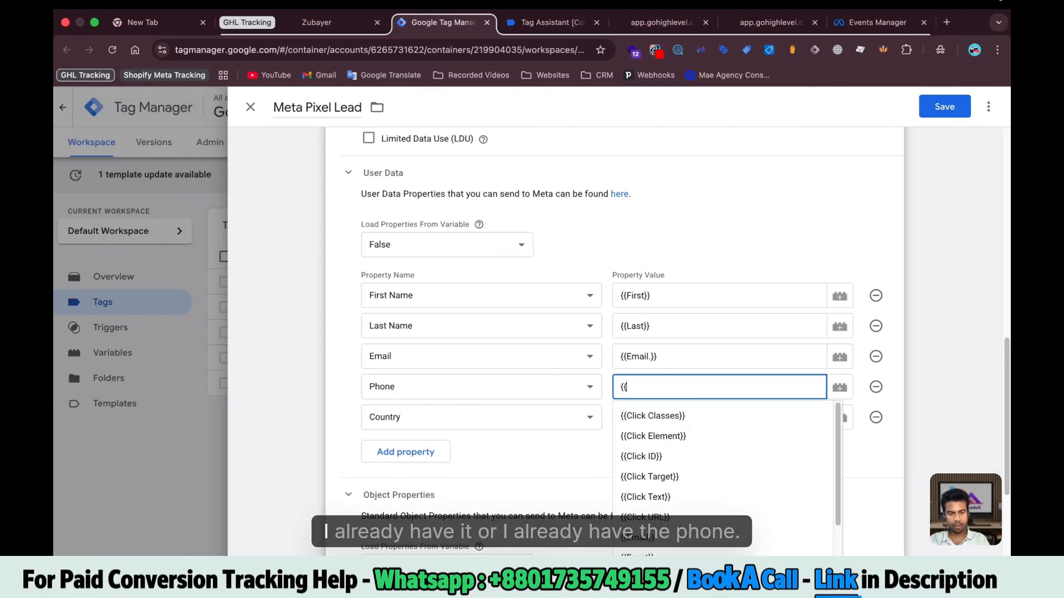
{"action": "left_click", "coordinate": [685, 414]}
Create a 'Country' data layer variable from the ghl_form_submit data for the Country value
{"action": "left_click", "coordinate": [653, 424]}
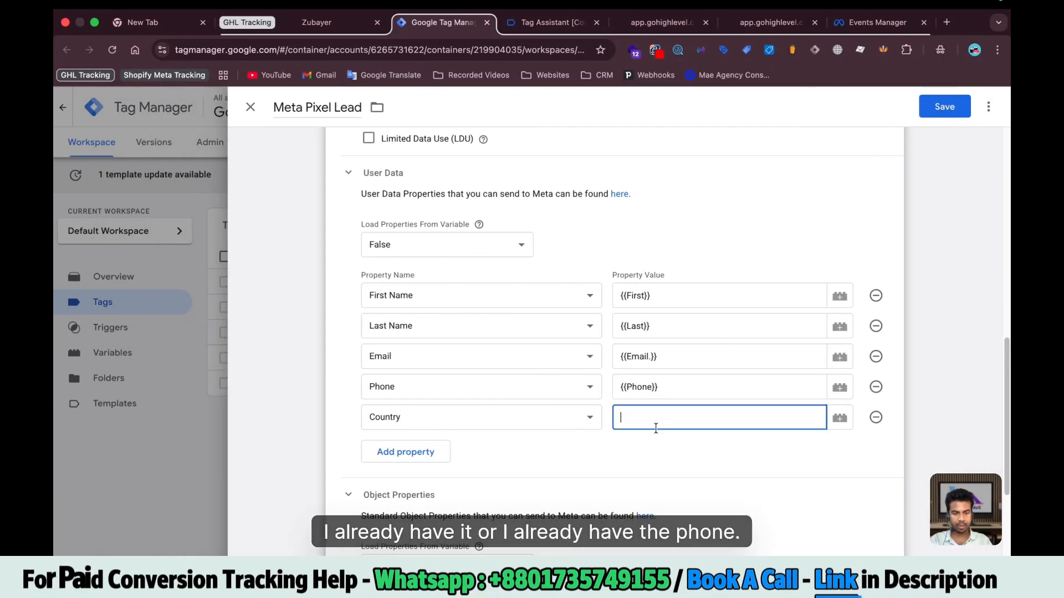
{"action": "left_click", "coordinate": [839, 418]}
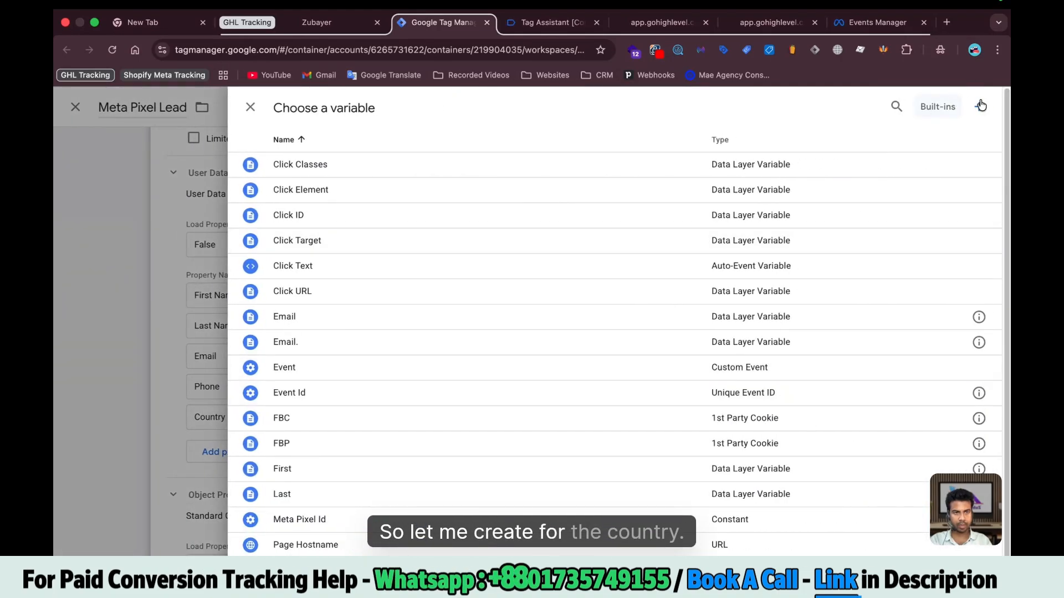
{"action": "left_click", "coordinate": [981, 105]}
{"action": "left_click", "coordinate": [138, 108]}
{"action": "type", "text": "Country"}
{"action": "left_click", "coordinate": [632, 183]}
{"action": "left_click", "coordinate": [989, 107]}
{"action": "type", "text": "data"}
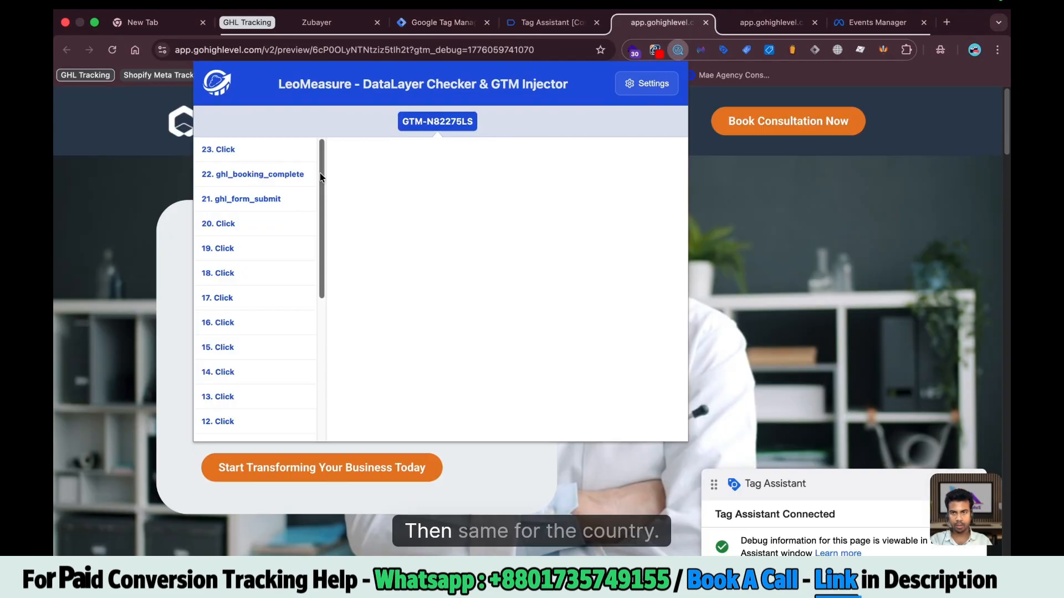
{"action": "left_click", "coordinate": [241, 199]}
{"action": "scroll", "coordinate": [418, 363], "scroll_direction": "down", "scroll_amount": 5}
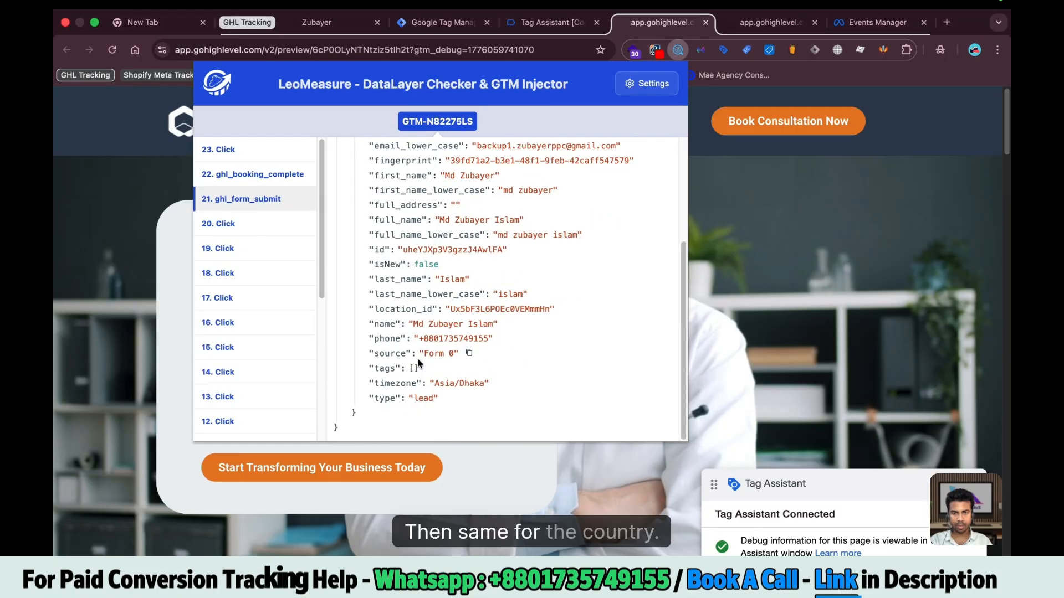
{"action": "scroll", "coordinate": [418, 363], "scroll_direction": "up", "scroll_amount": 5}
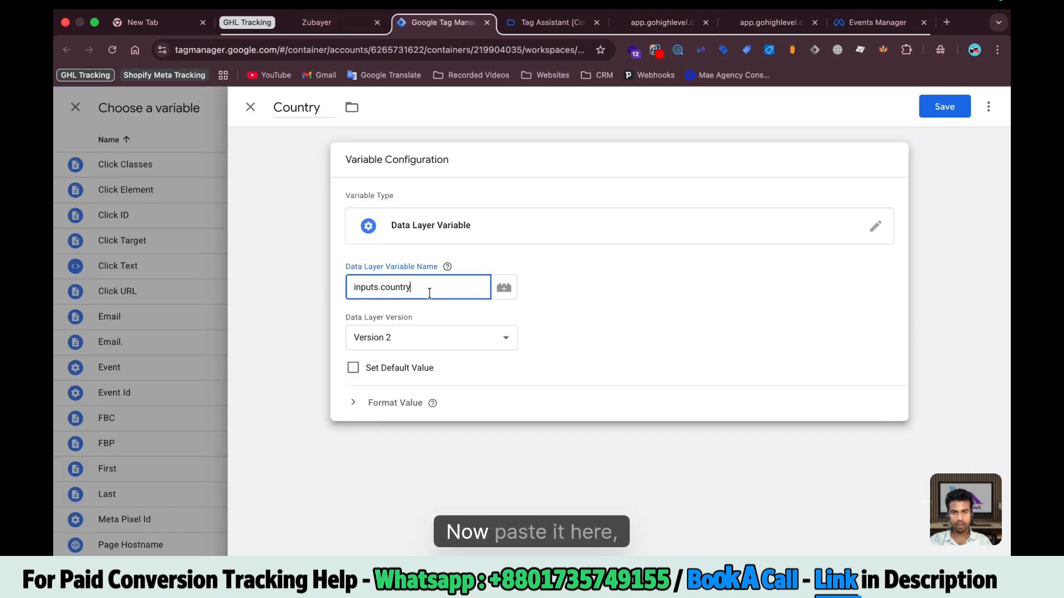
{"action": "left_click", "coordinate": [951, 114]}
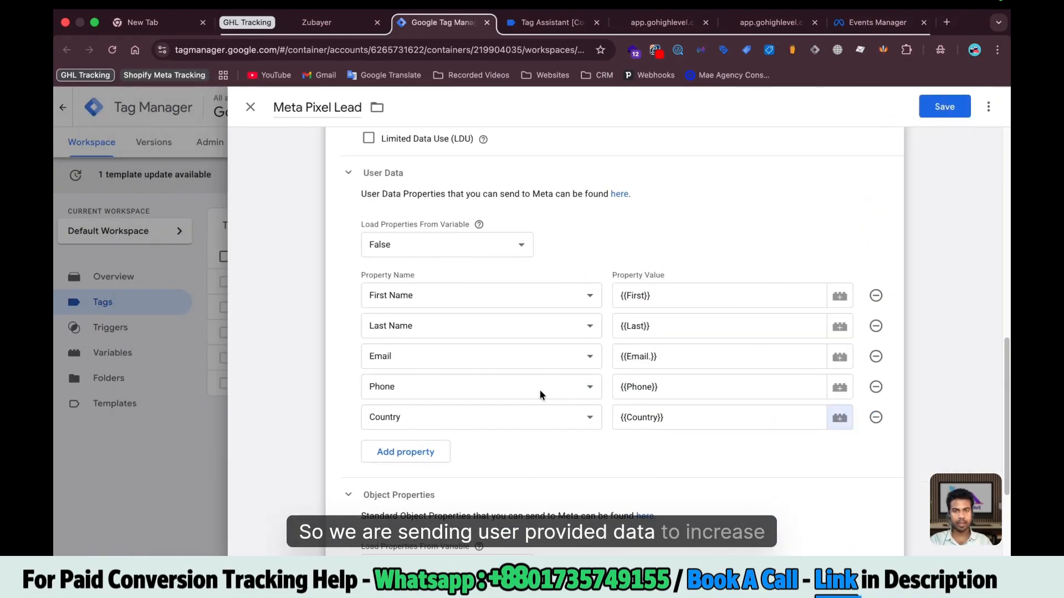
Review the mapped User Data values and save the Meta Pixel Lead tag
{"action": "scroll", "coordinate": [530, 387], "scroll_direction": "down", "scroll_amount": 1}
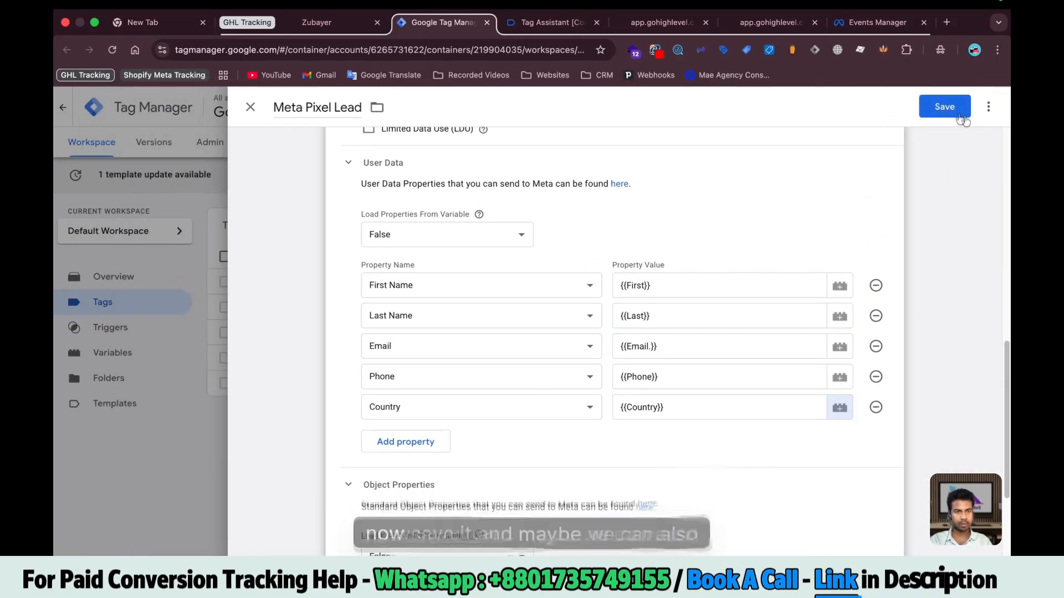
{"action": "scroll", "coordinate": [856, 235], "scroll_direction": "down", "scroll_amount": 3}
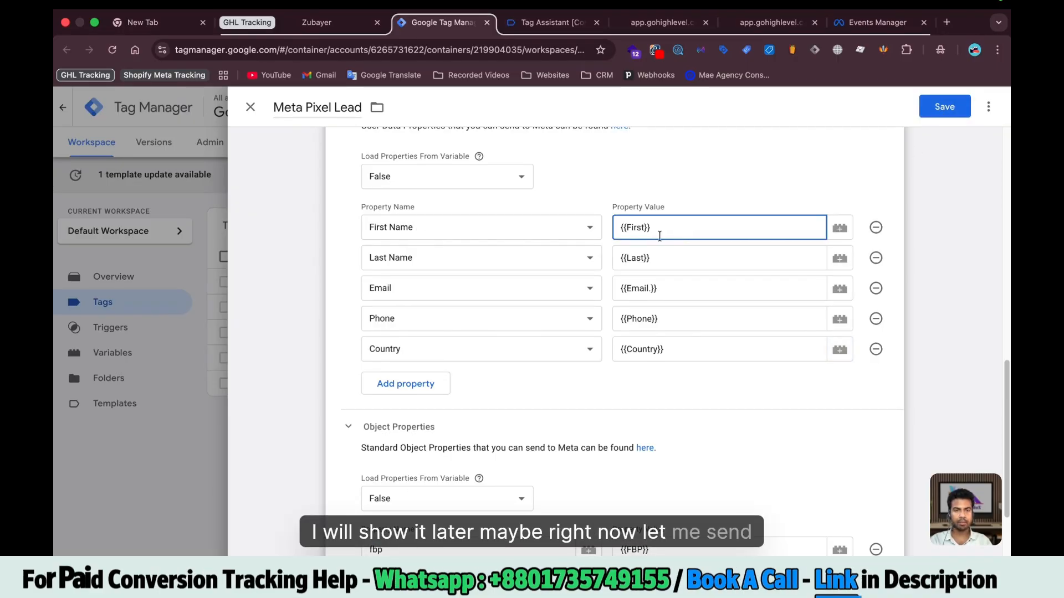
{"action": "scroll", "coordinate": [567, 246], "scroll_direction": "up", "scroll_amount": 5}
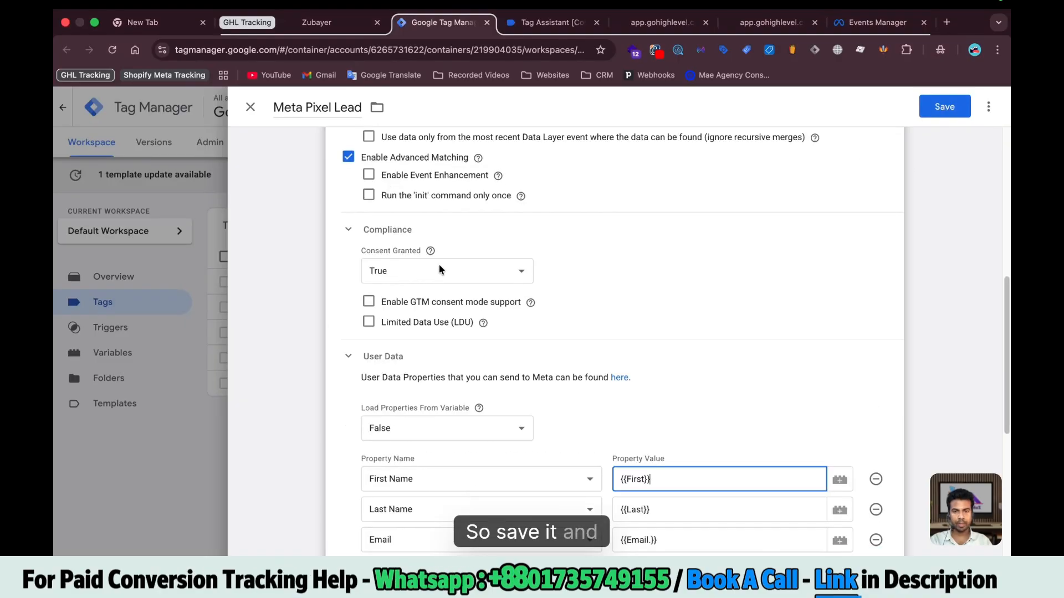
{"action": "scroll", "coordinate": [440, 270], "scroll_direction": "up", "scroll_amount": 5}
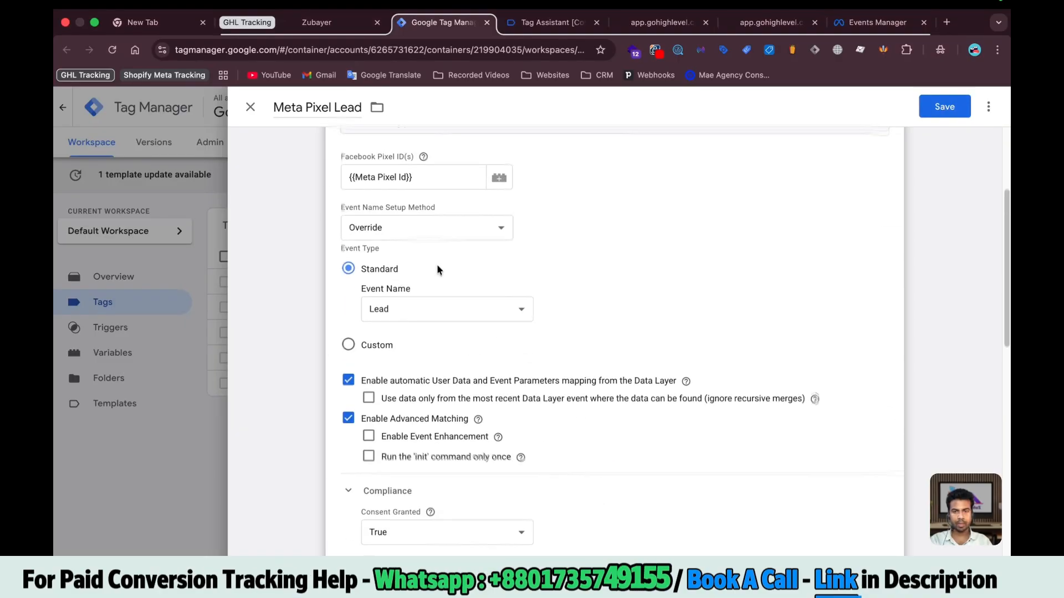
{"action": "left_click", "coordinate": [944, 107]}
Duplicate Meta Pixel Lead as Meta Pixel Booking with the event name set to Schedule
{"action": "left_click", "coordinate": [288, 357]}
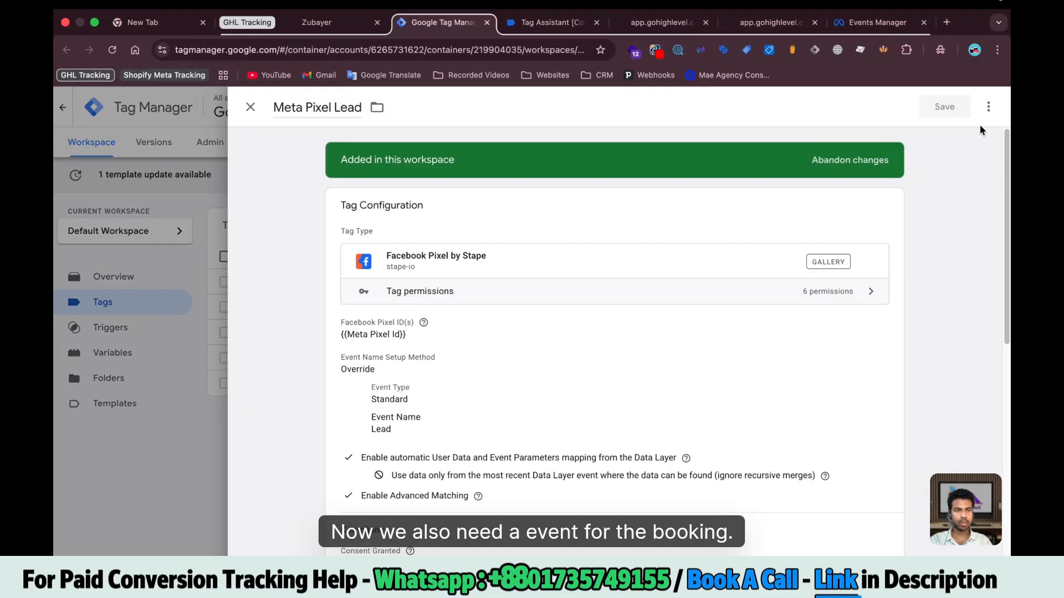
{"action": "left_click", "coordinate": [987, 106]}
{"action": "left_click", "coordinate": [926, 137]}
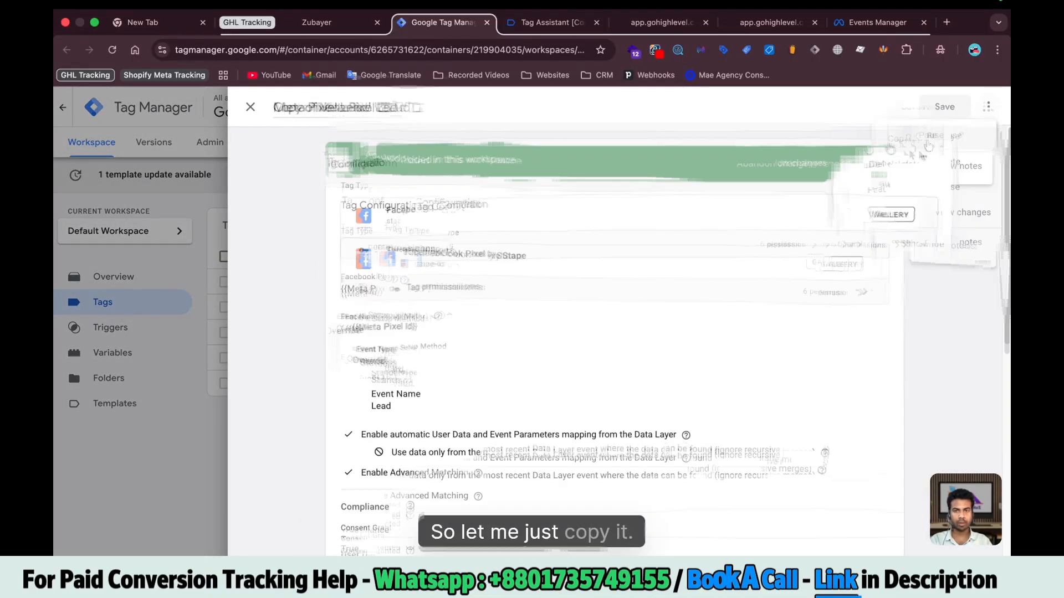
{"action": "left_click", "coordinate": [371, 108]}
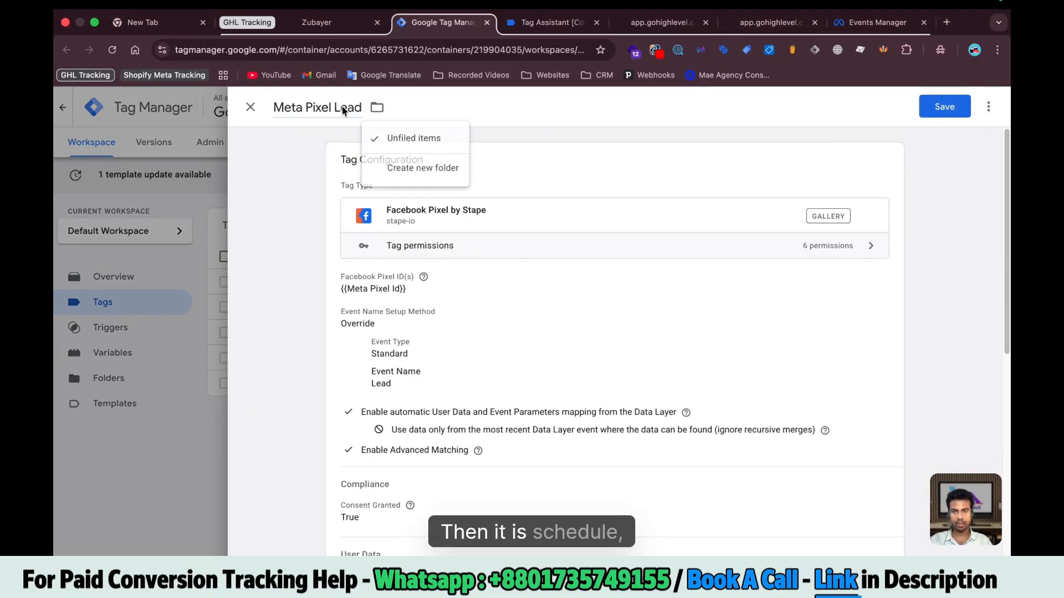
{"action": "left_click", "coordinate": [486, 362]}
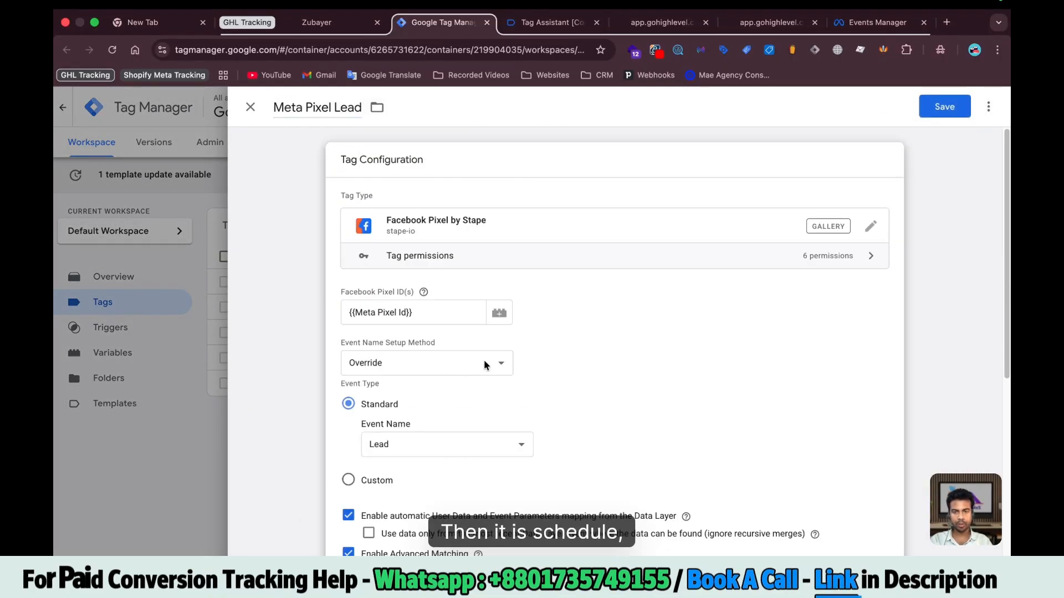
{"action": "scroll", "coordinate": [486, 362], "scroll_direction": "down", "scroll_amount": 3}
{"action": "left_click", "coordinate": [447, 273]}
{"action": "left_click", "coordinate": [438, 297]}
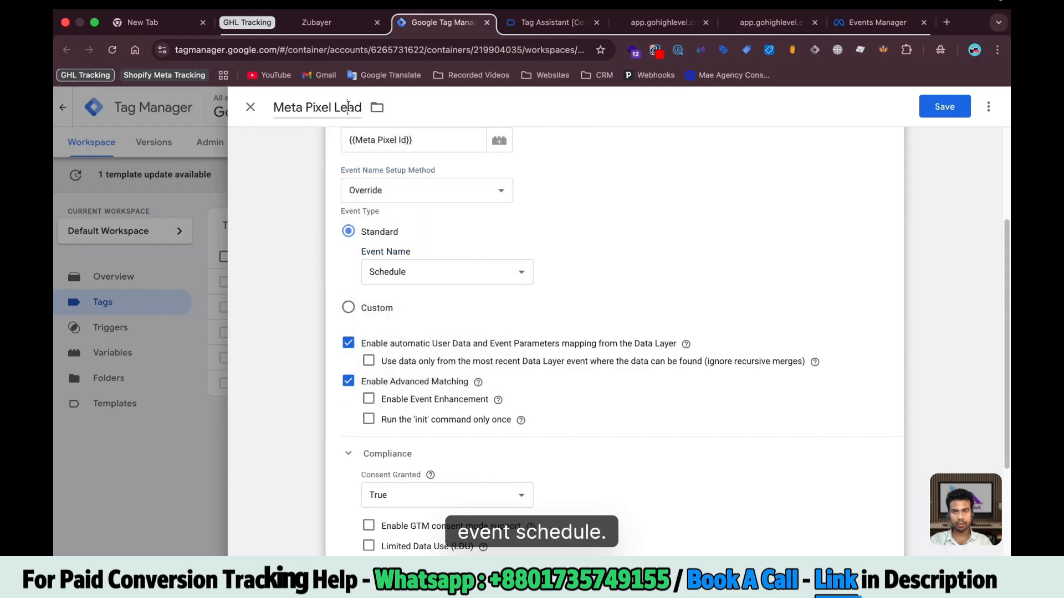
{"action": "double_click", "coordinate": [348, 107]}
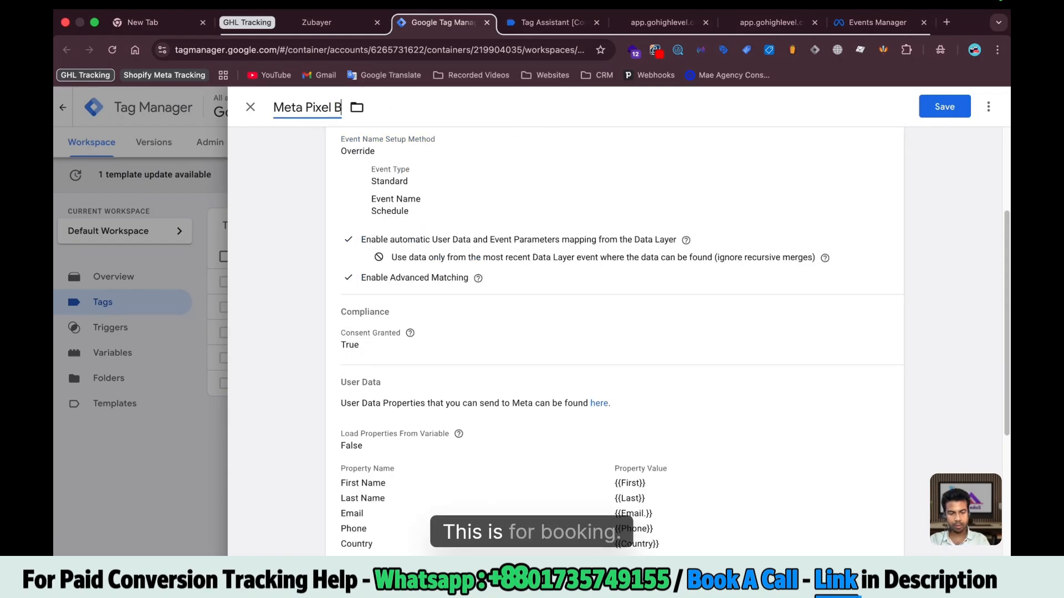
{"action": "type", "text": "Booking"}
Replace the Form Submission trigger with GHL Booking, save the tag and return to the tag list
{"action": "scroll", "coordinate": [503, 499], "scroll_direction": "down", "scroll_amount": 5}
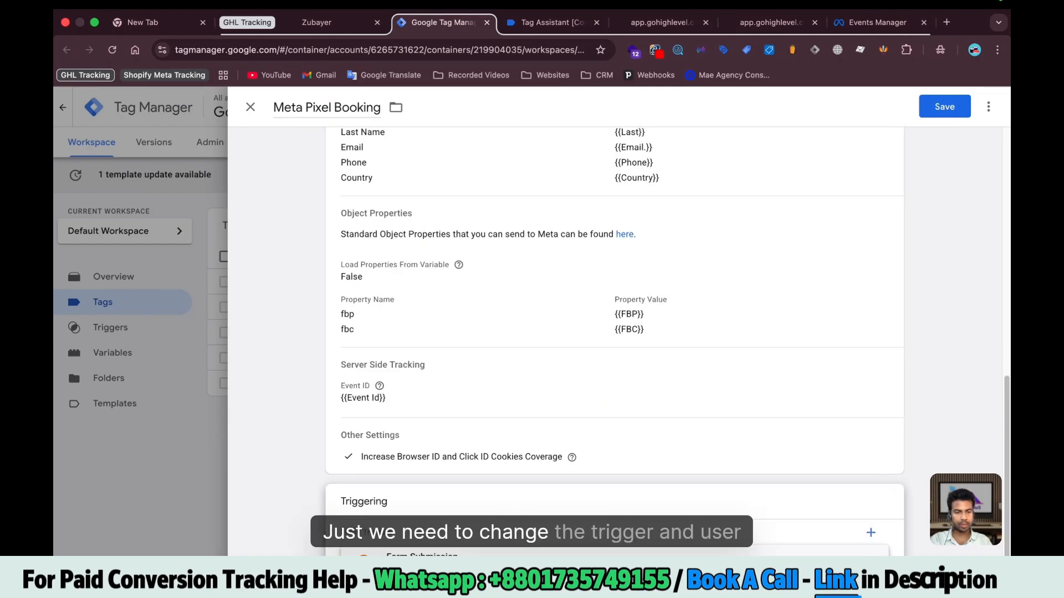
{"action": "left_click", "coordinate": [871, 563]}
{"action": "left_click", "coordinate": [614, 566]}
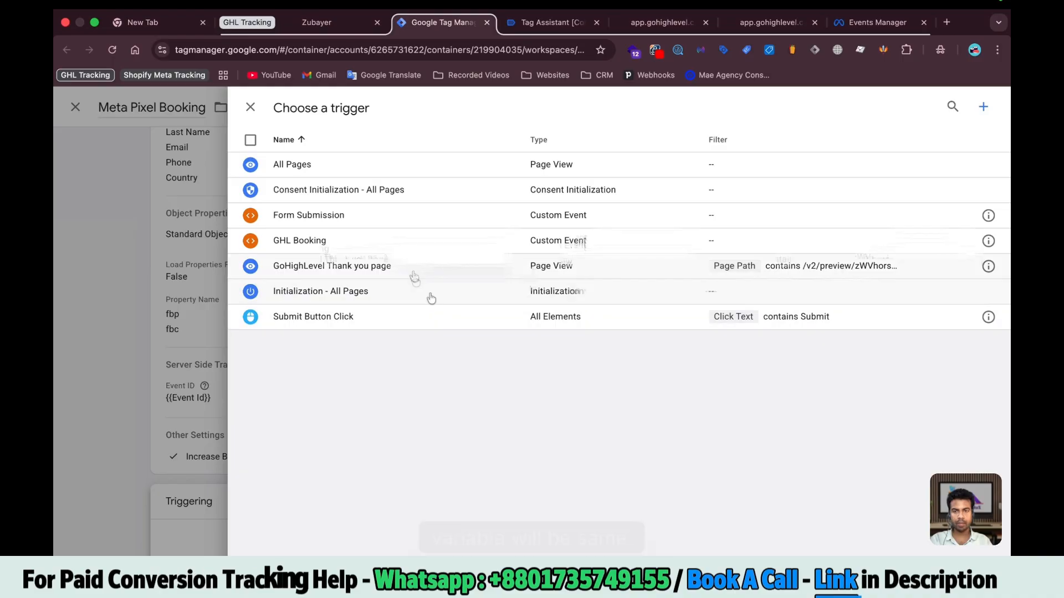
{"action": "left_click", "coordinate": [388, 242]}
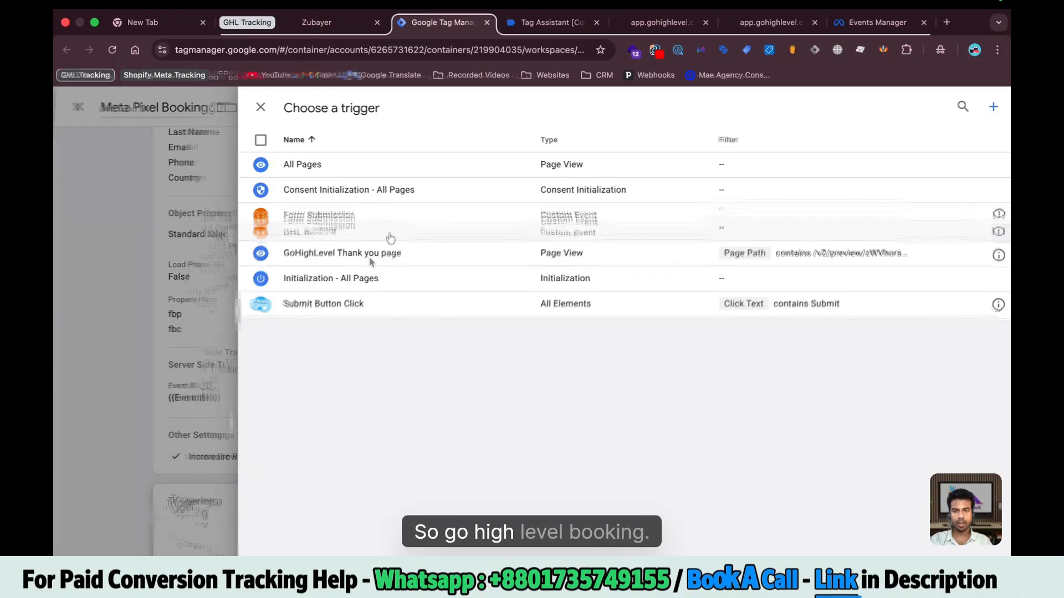
{"action": "left_click", "coordinate": [944, 105]}
{"action": "scroll", "coordinate": [743, 352], "scroll_direction": "up", "scroll_amount": 2}
{"action": "left_click", "coordinate": [250, 106]}
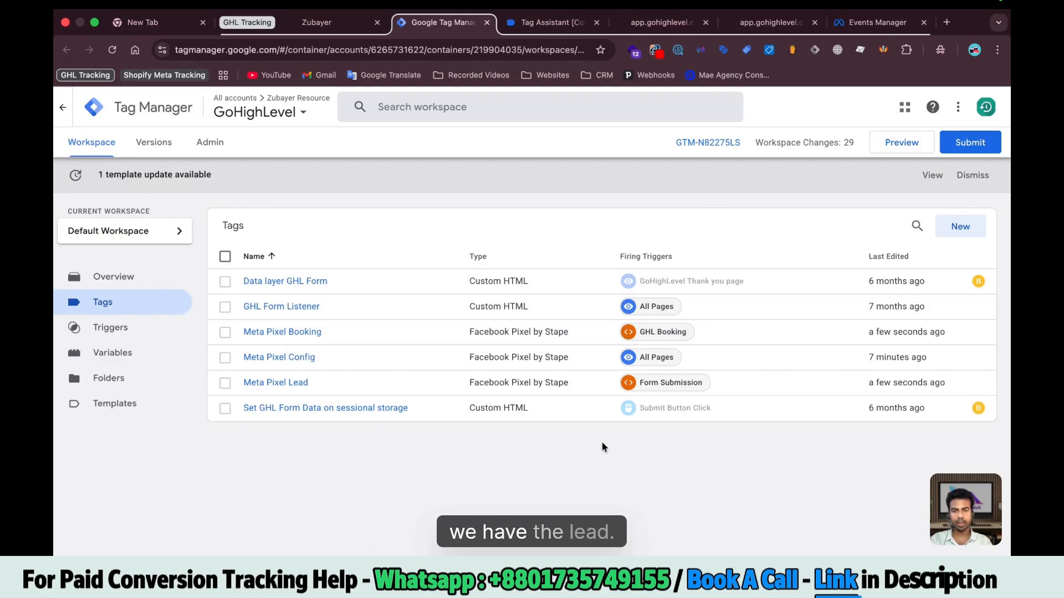
Review the Meta Pixel template changes and accept the update
{"action": "left_click", "coordinate": [933, 176]}
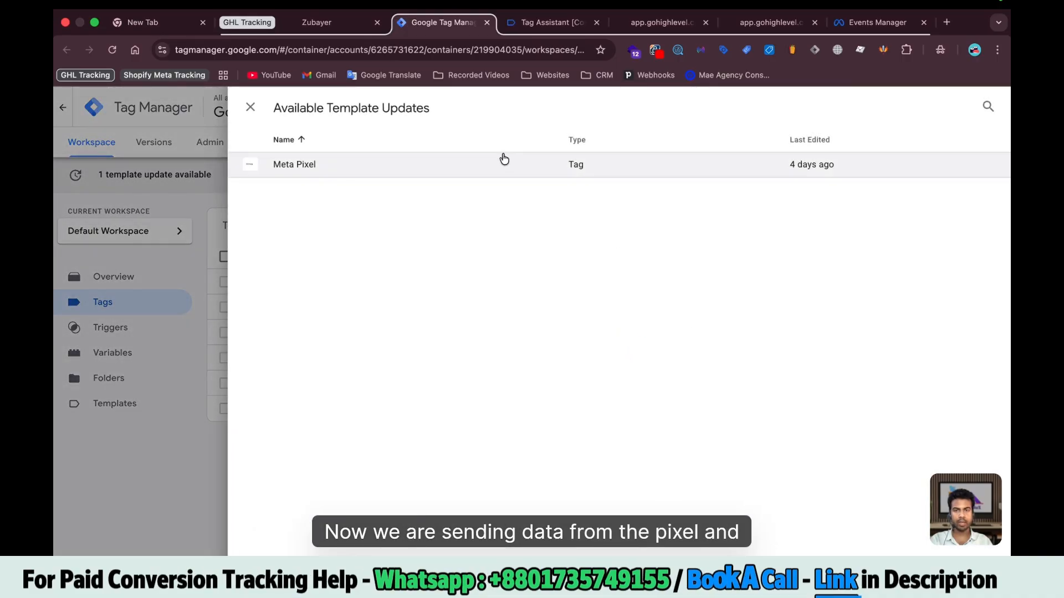
{"action": "left_click", "coordinate": [501, 162]}
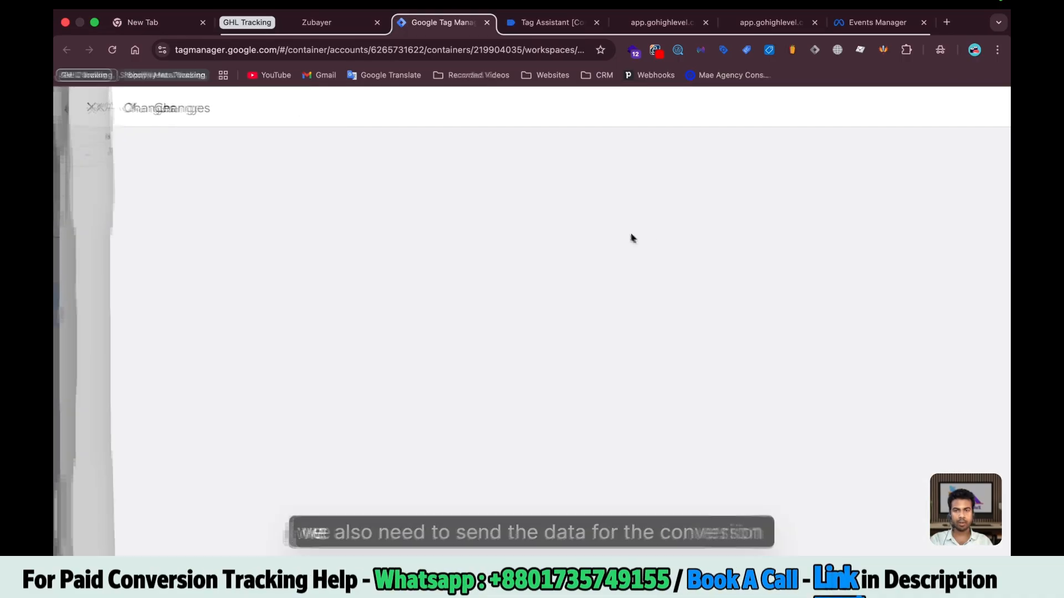
{"action": "left_click", "coordinate": [960, 105]}
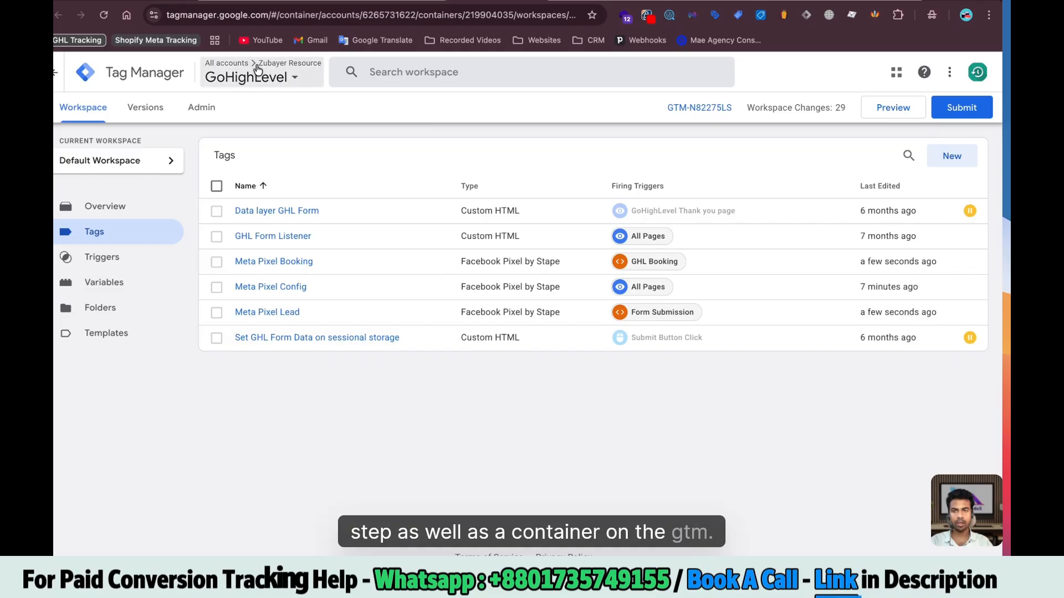
Create a new Server-type container named 'GoHighLevel Server' in the account
{"action": "left_click", "coordinate": [203, 108]}
{"action": "left_click", "coordinate": [250, 64]}
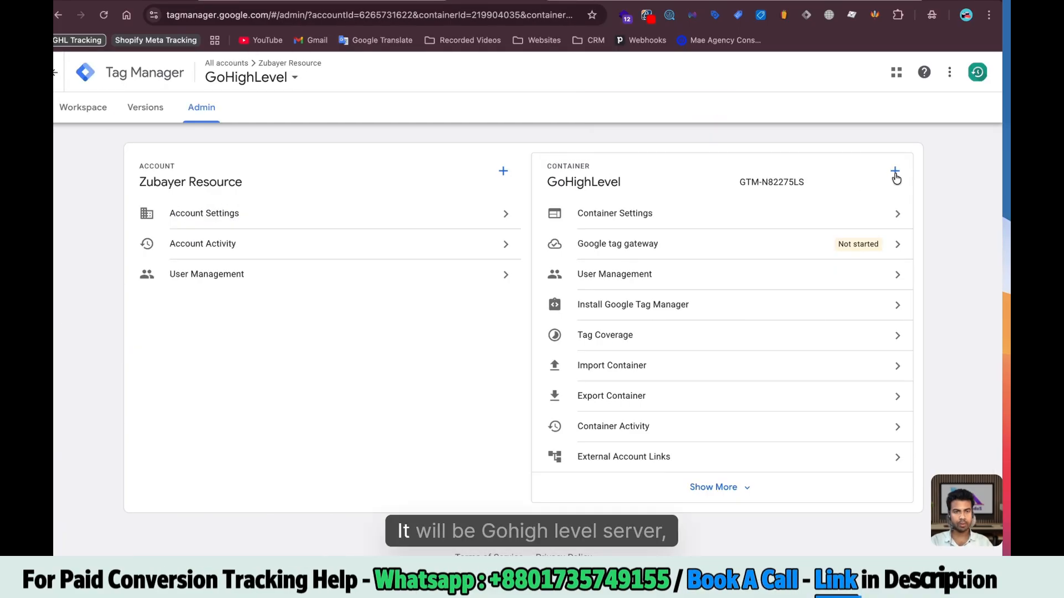
{"action": "left_click", "coordinate": [896, 175]}
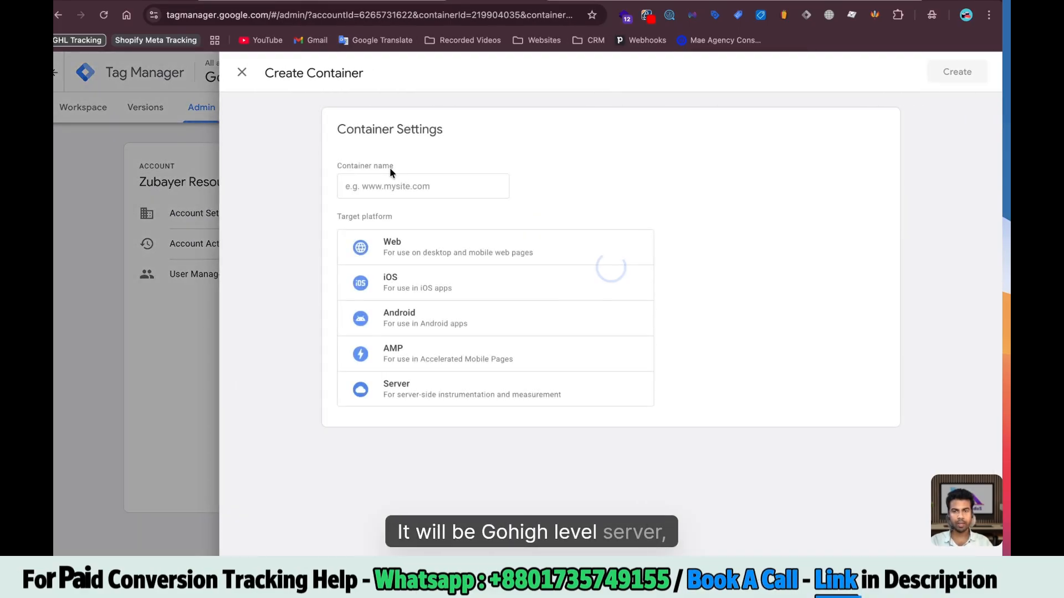
{"action": "left_click", "coordinate": [394, 186]}
{"action": "type", "text": "GoHighLevel Server"}
{"action": "left_click", "coordinate": [451, 389]}
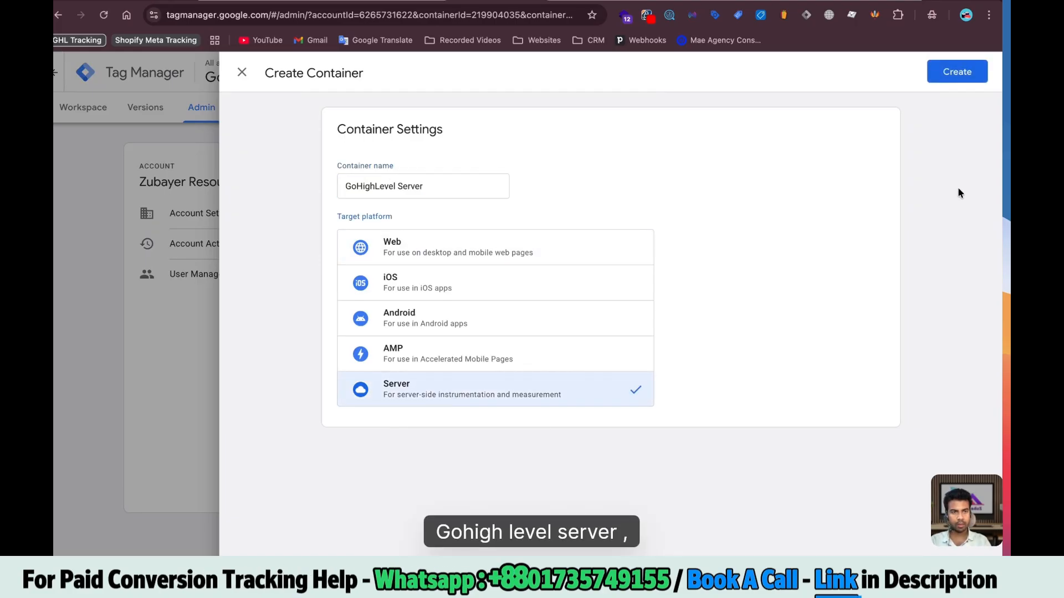
{"action": "left_click", "coordinate": [957, 82]}
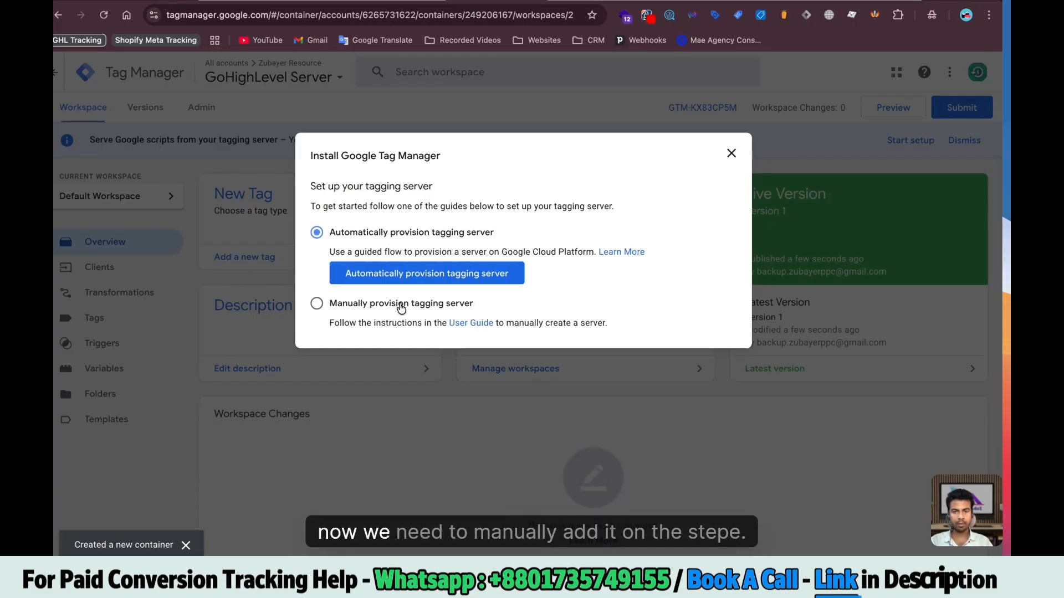
Choose manual tagging-server provisioning, copy the container config and start a new sGTM container in Stape
{"action": "left_click", "coordinate": [466, 278]}
{"action": "left_click", "coordinate": [724, 339]}
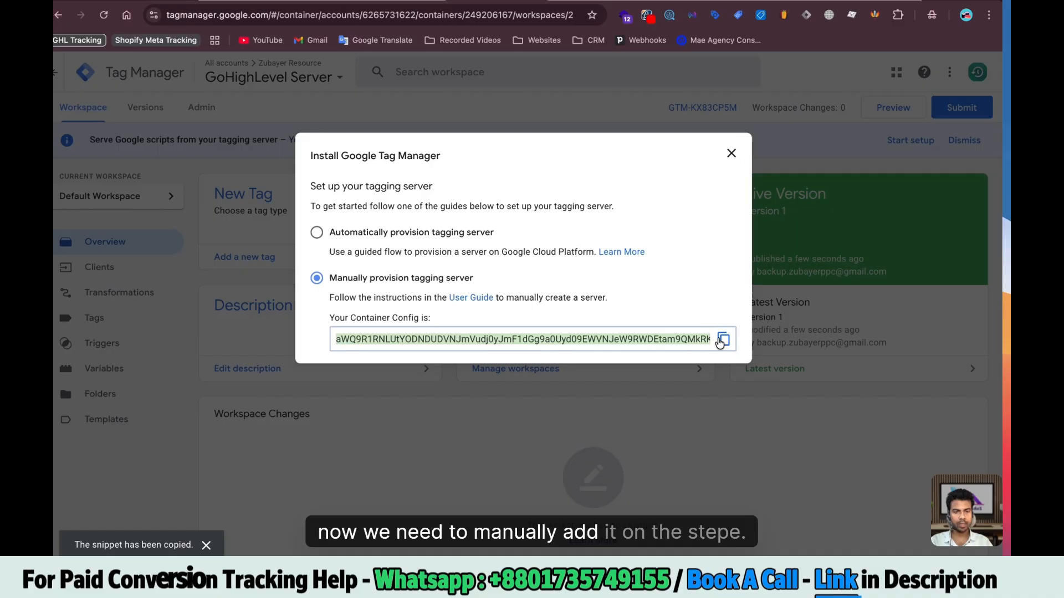
{"action": "left_click", "coordinate": [289, 1]}
{"action": "left_click", "coordinate": [823, 161]}
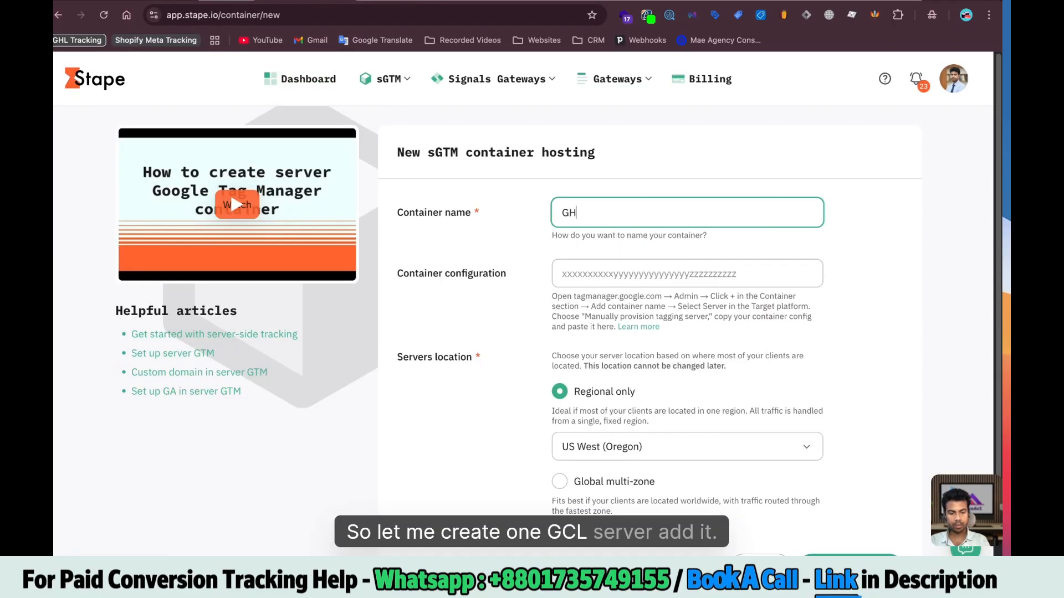
Create the 'GHL Server' sGTM container on Stape's Free plan with the pasted config and copy its domain
{"action": "type", "text": "GHL Server"}
{"action": "left_click", "coordinate": [610, 283]}
{"action": "key", "text": "super+v"}
{"action": "scroll", "coordinate": [612, 285], "scroll_direction": "down", "scroll_amount": 2}
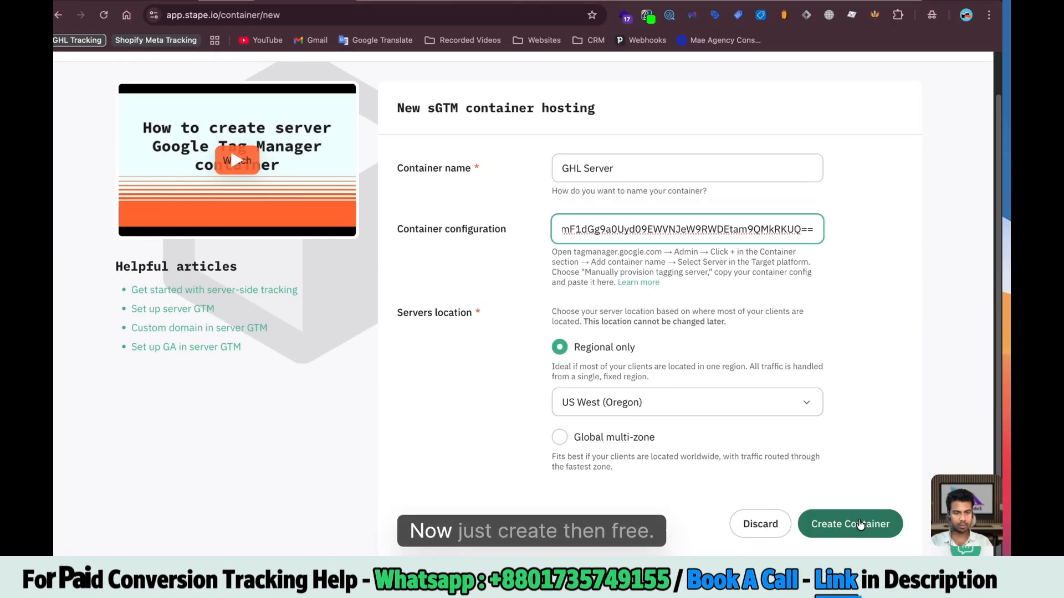
{"action": "left_click", "coordinate": [859, 524]}
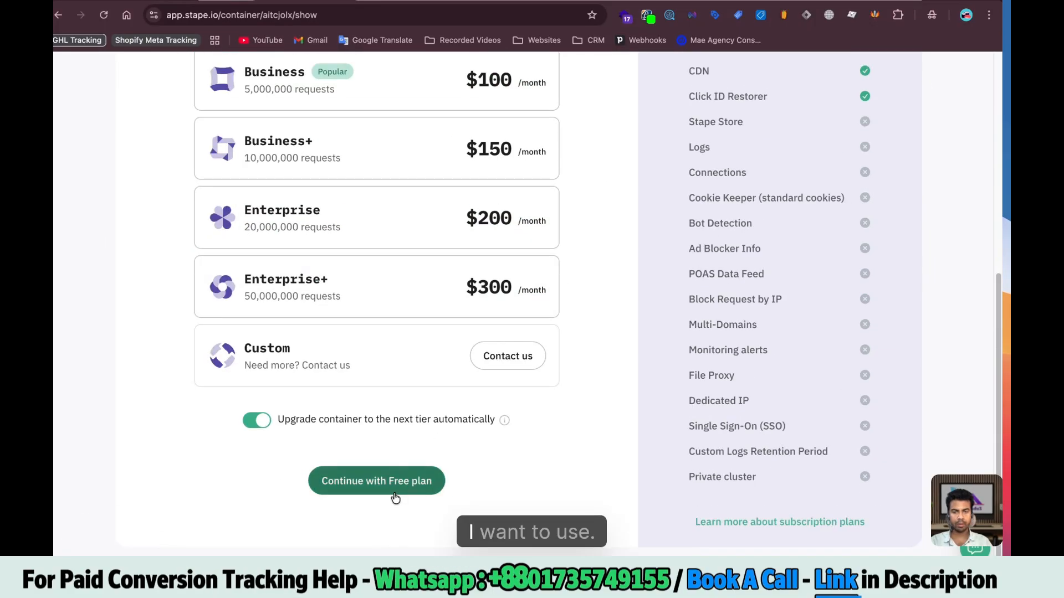
{"action": "left_click", "coordinate": [383, 480]}
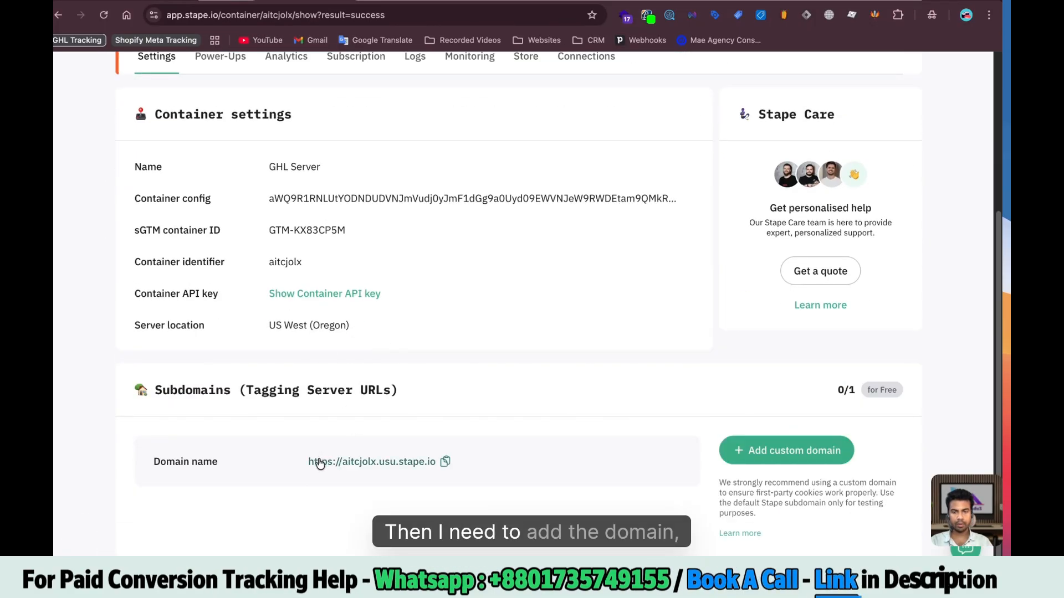
{"action": "left_click", "coordinate": [447, 464]}
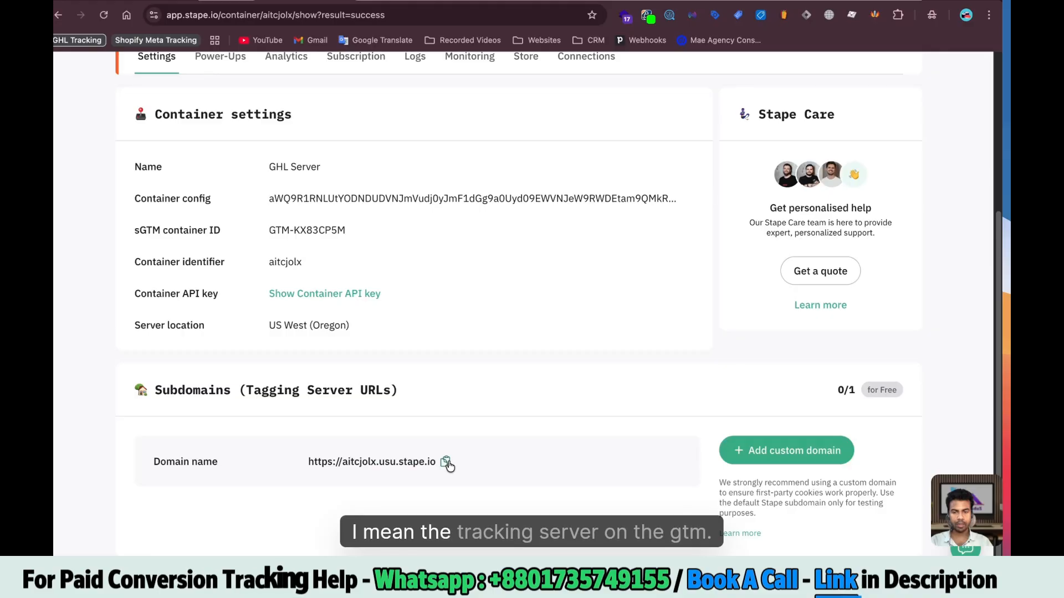
Add the copied stape.io domain as the GoHighLevel Server container's server container URL and save
{"action": "left_click", "coordinate": [497, 1]}
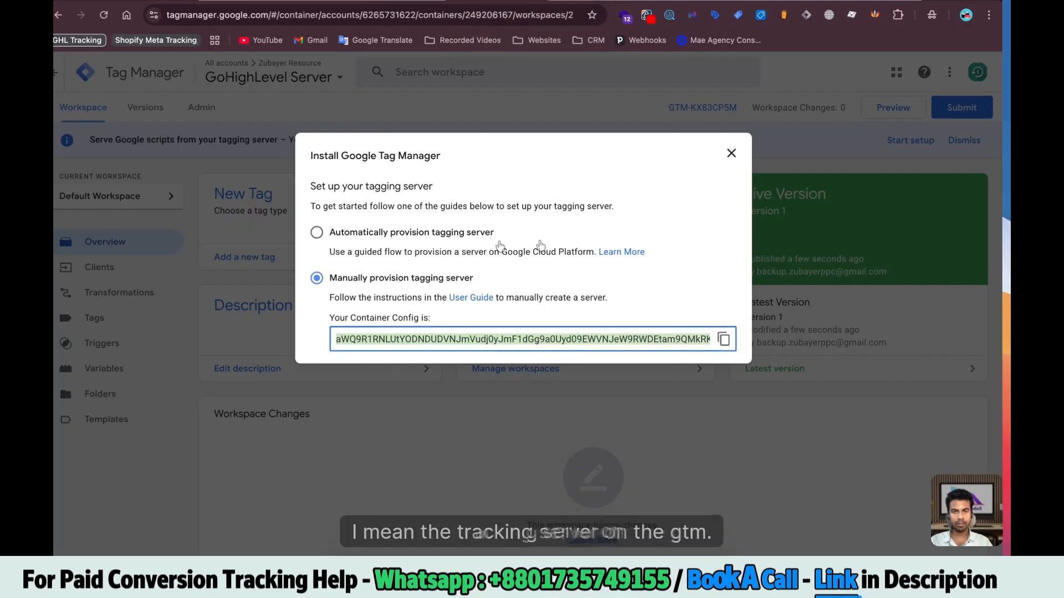
{"action": "left_click", "coordinate": [194, 165]}
{"action": "left_click", "coordinate": [216, 105]}
{"action": "left_click", "coordinate": [567, 218]}
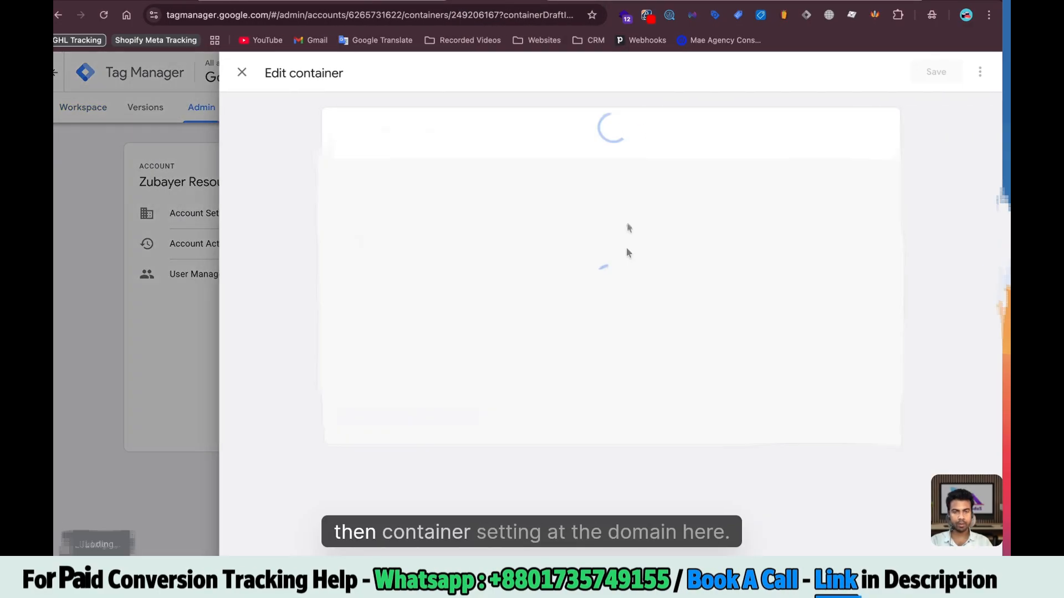
{"action": "left_click", "coordinate": [371, 360]}
{"action": "key", "text": "ctrl+v"}
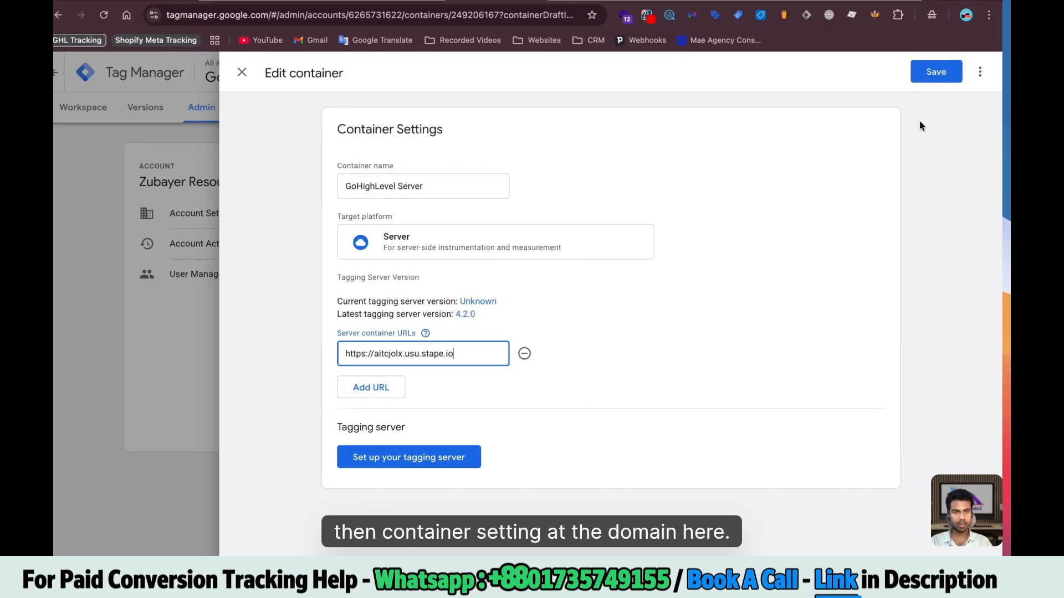
{"action": "left_click", "coordinate": [936, 71]}
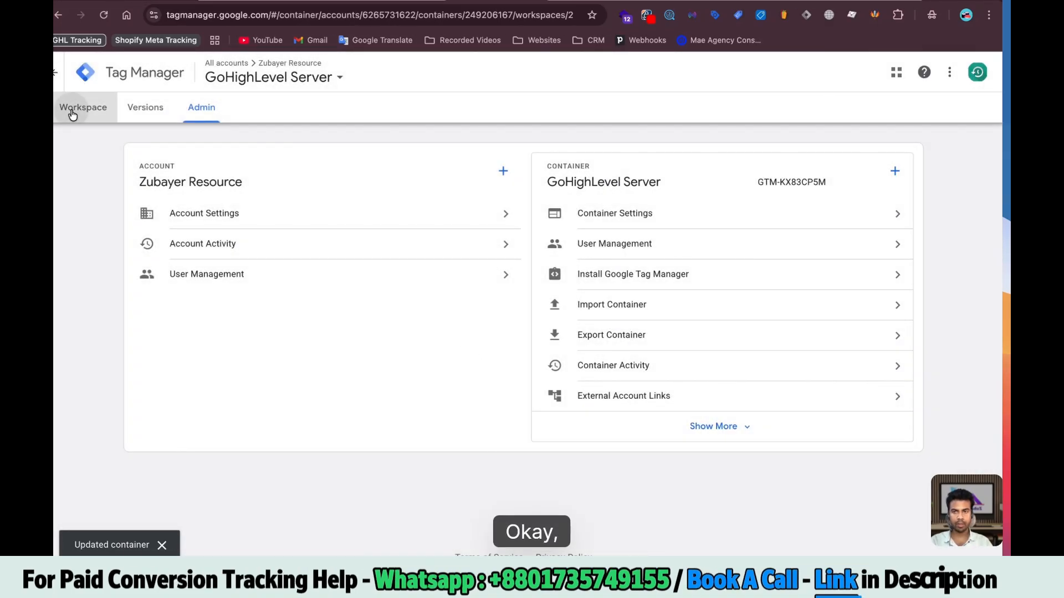
Switch back to the GoHighLevel web container workspace
{"action": "left_click", "coordinate": [73, 109]}
{"action": "left_click", "coordinate": [244, 91]}
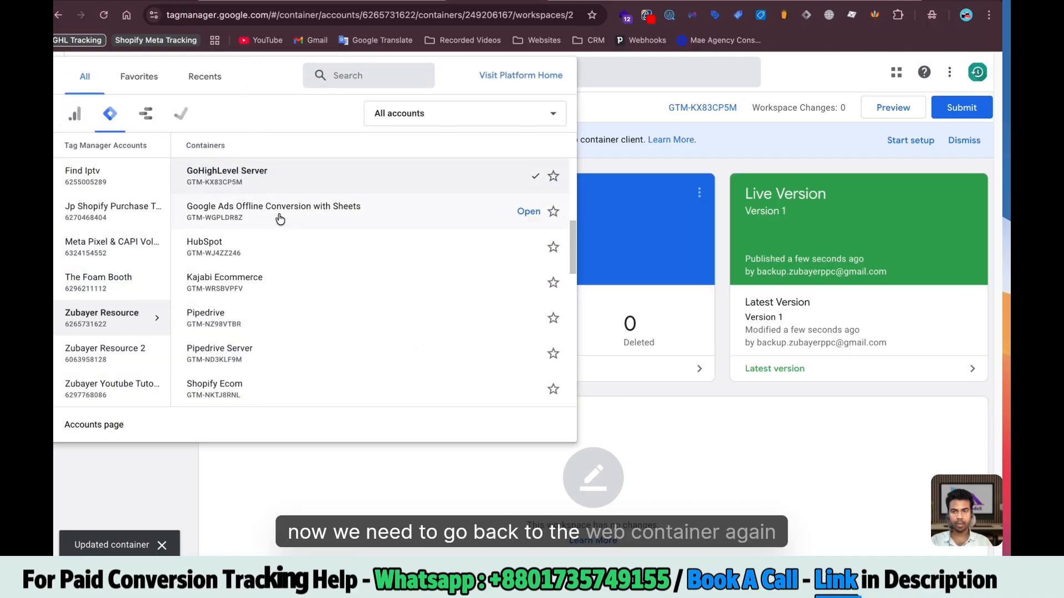
{"action": "scroll", "coordinate": [349, 202], "scroll_direction": "up", "scroll_amount": 2}
{"action": "left_click", "coordinate": [534, 227]}
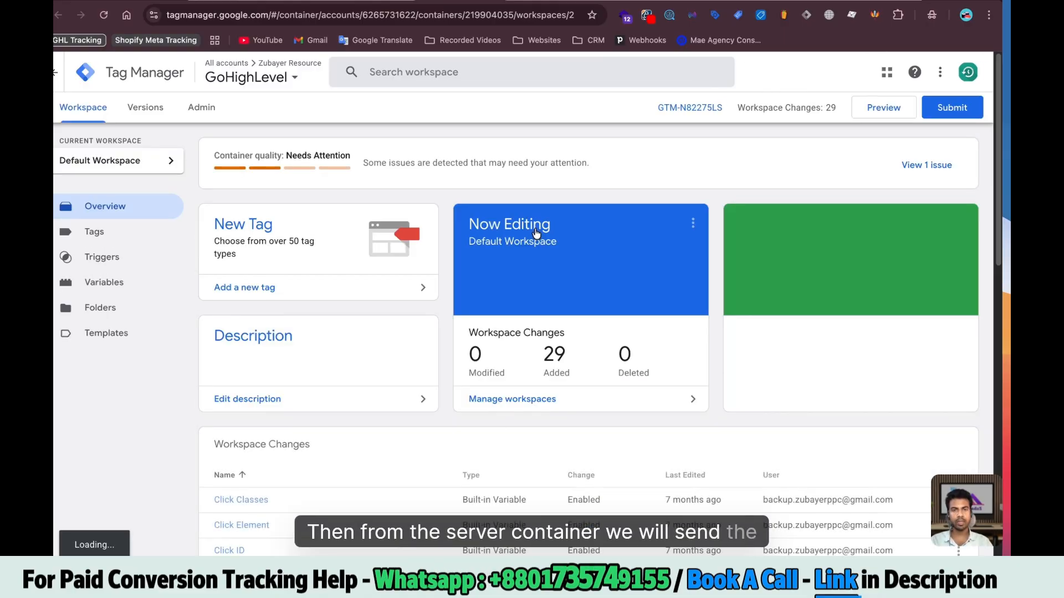
Add a new tag from the 'data tag' community template gallery search and name it DT Config
{"action": "left_click", "coordinate": [109, 232]}
{"action": "left_click", "coordinate": [948, 160]}
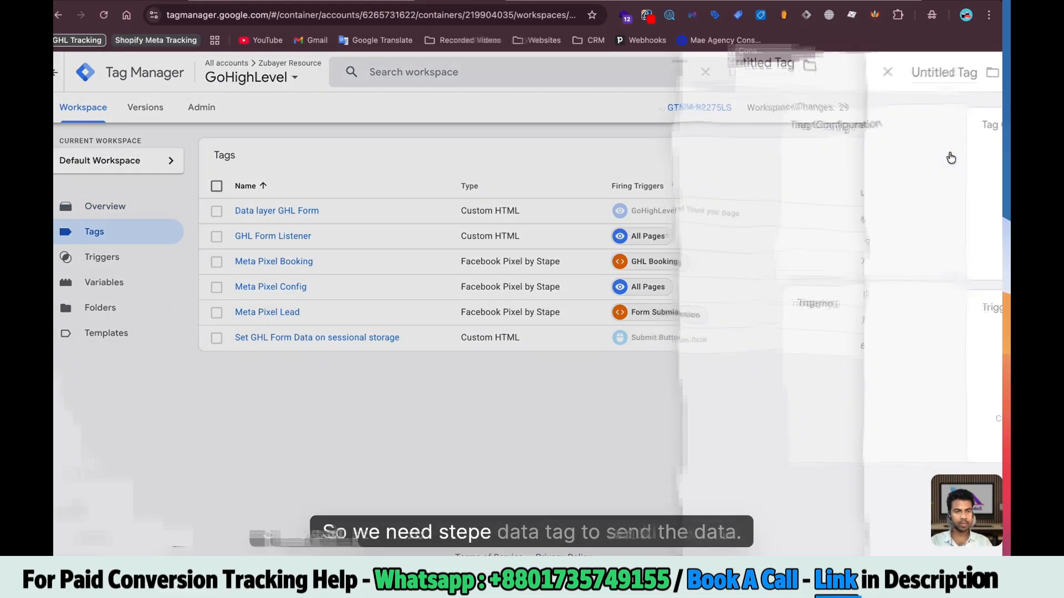
{"action": "left_click", "coordinate": [456, 181]}
{"action": "left_click", "coordinate": [895, 114]}
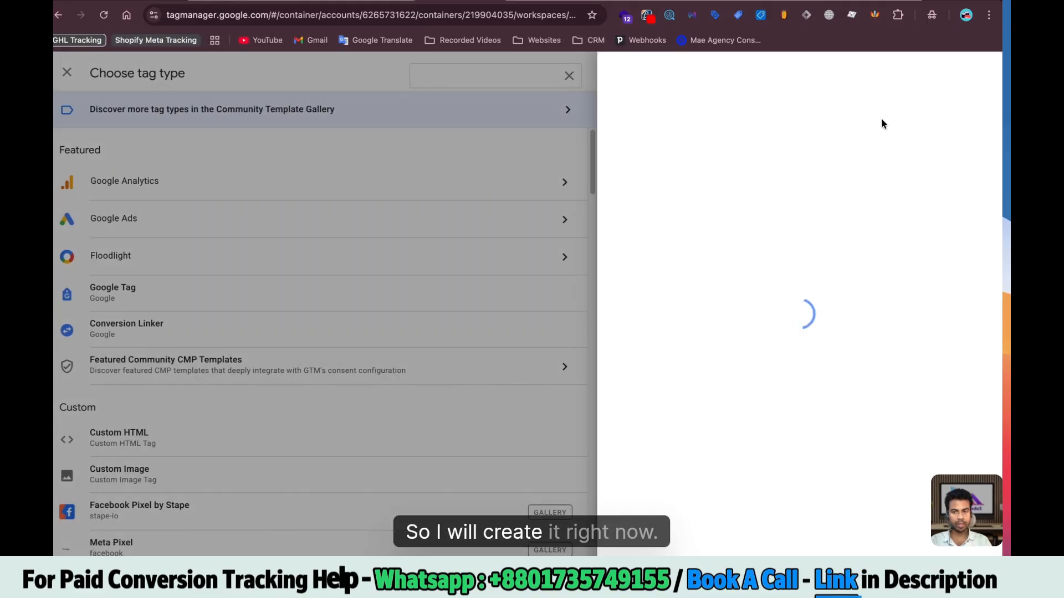
{"action": "left_click", "coordinate": [974, 74]}
{"action": "type", "text": "dat"}
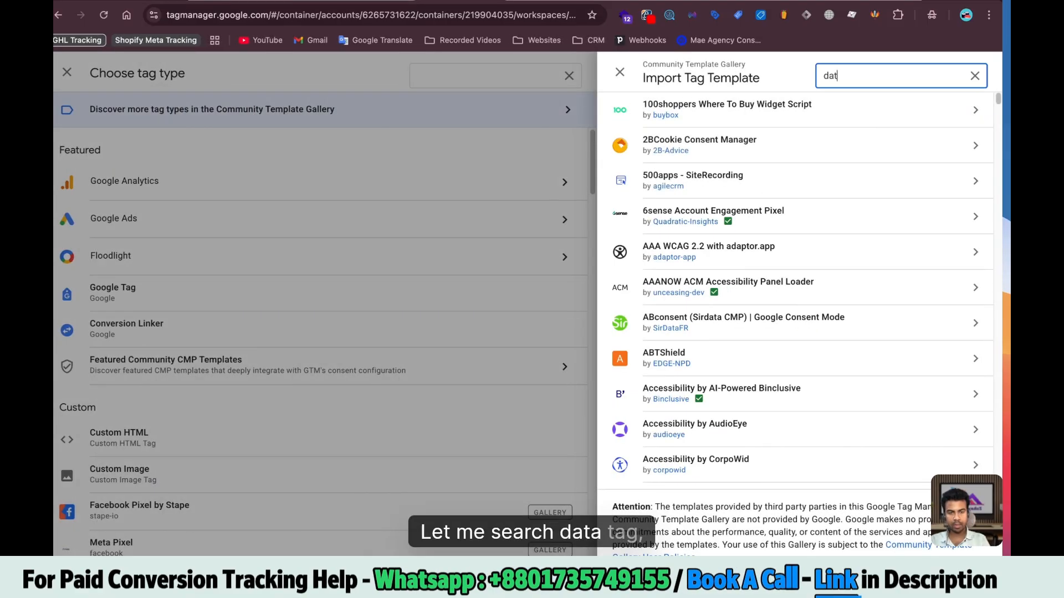
{"action": "type", "text": "a tag"}
{"action": "left_click", "coordinate": [759, 108]}
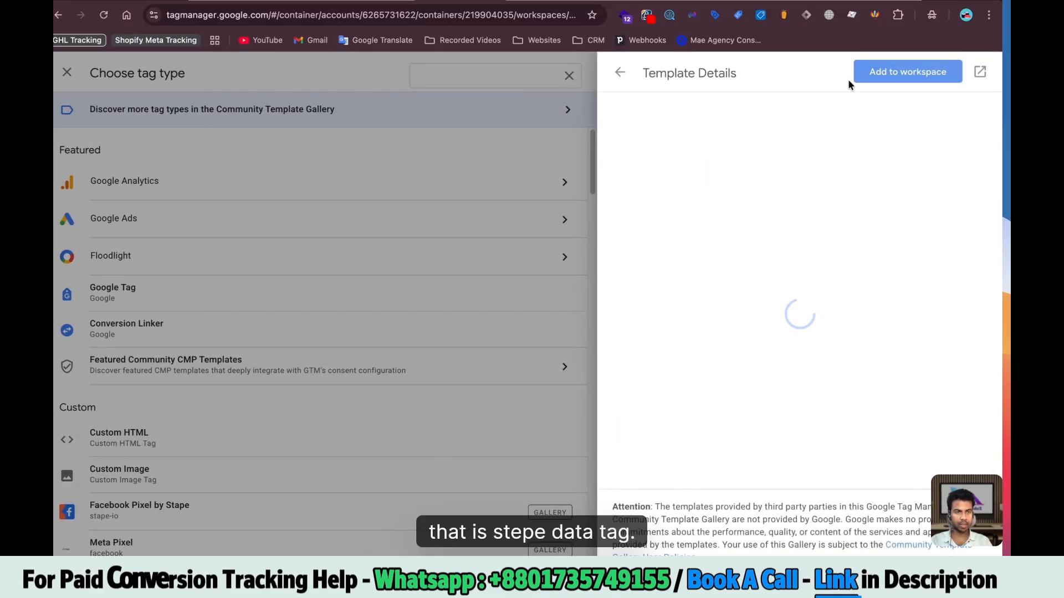
{"action": "left_click", "coordinate": [881, 72]}
{"action": "left_click", "coordinate": [689, 543]}
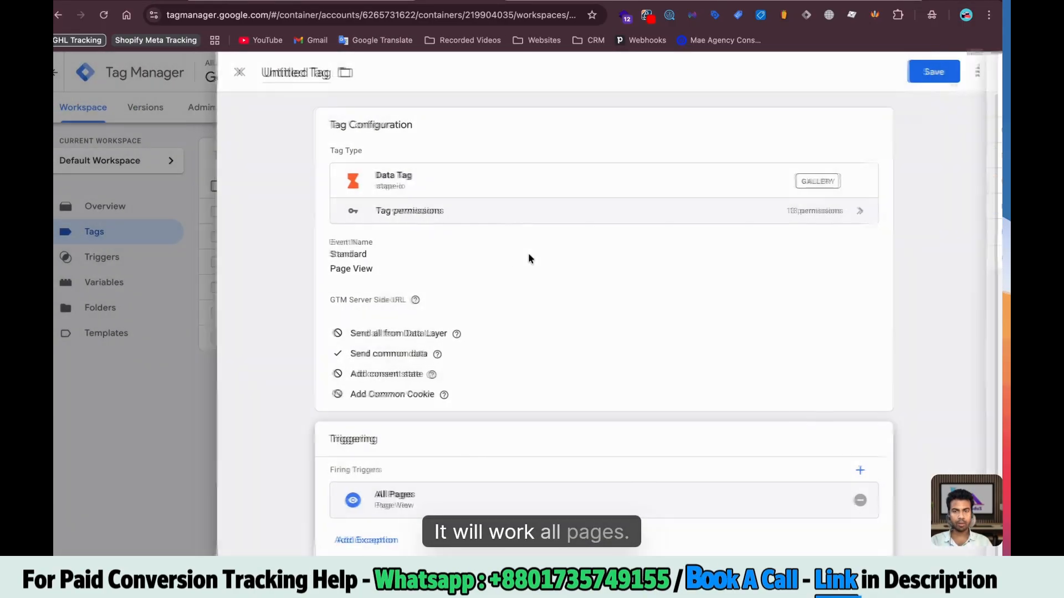
{"action": "left_click", "coordinate": [320, 74]}
{"action": "type", "text": "DT"}
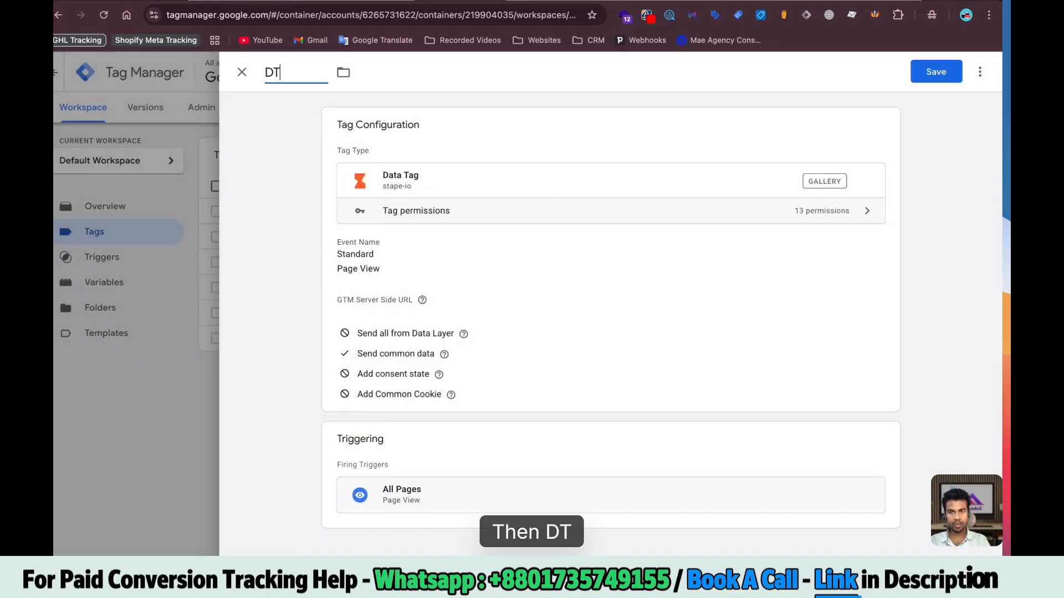
{"action": "type", "text": " Config"}
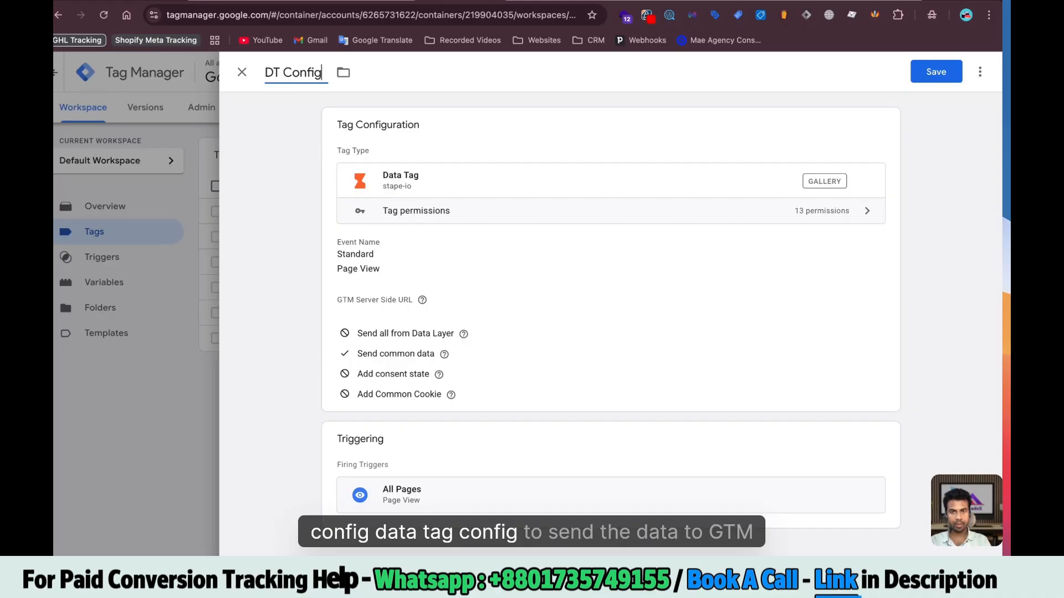
Enter the Stape server side URL in DT Config and expand its Event Data and User Data sections
{"action": "left_click", "coordinate": [437, 253]}
{"action": "scroll", "coordinate": [437, 252], "scroll_direction": "down", "scroll_amount": 4}
{"action": "left_click", "coordinate": [379, 190]}
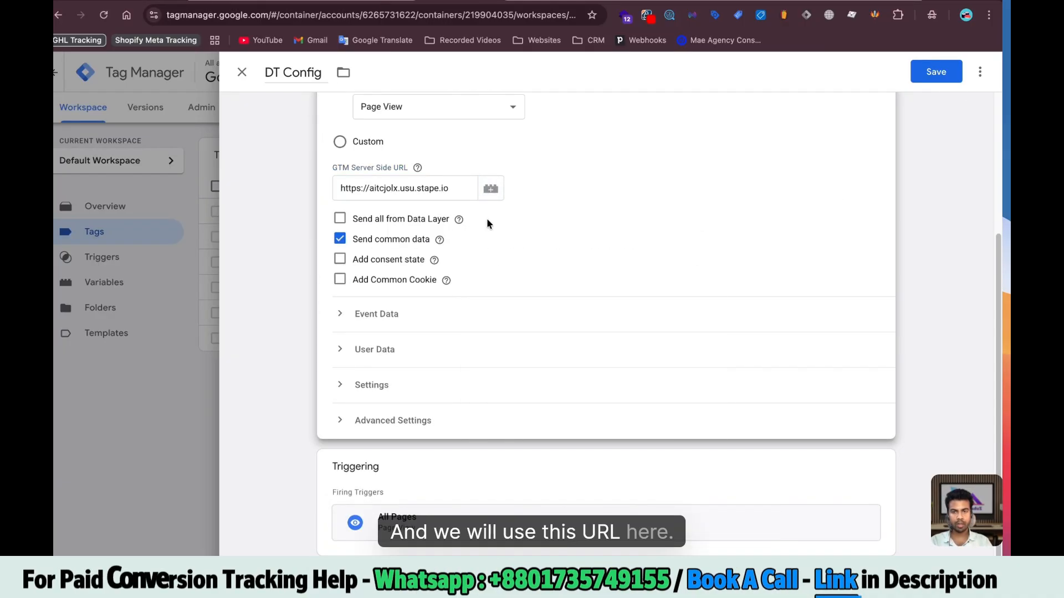
{"action": "mouse_move", "coordinate": [439, 239]}
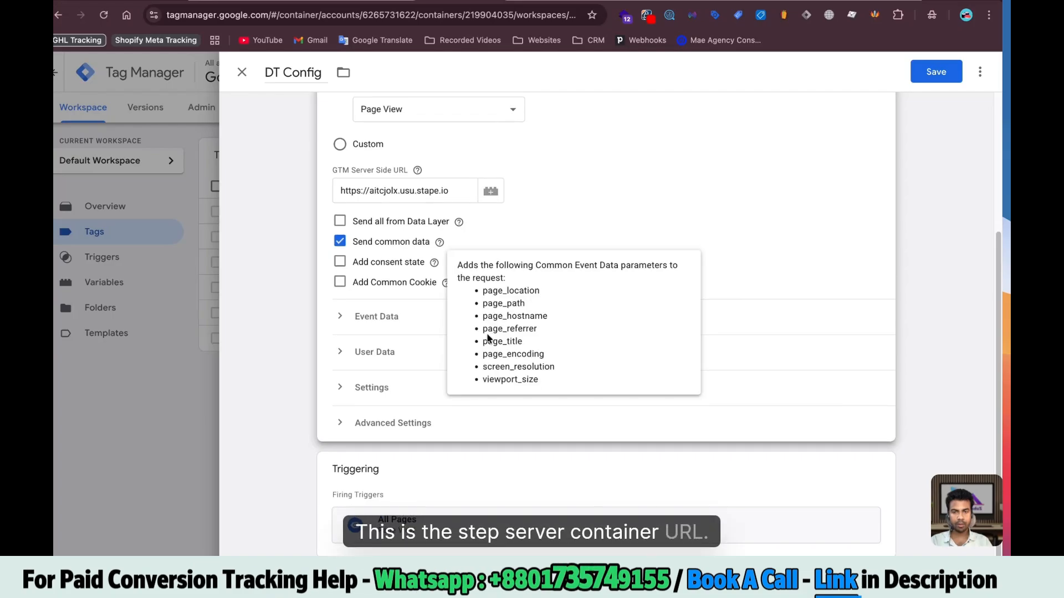
{"action": "left_click", "coordinate": [382, 316]}
{"action": "scroll", "coordinate": [382, 317], "scroll_direction": "down", "scroll_amount": 1}
{"action": "left_click", "coordinate": [381, 352]}
{"action": "scroll", "coordinate": [443, 288], "scroll_direction": "down", "scroll_amount": 1}
Add Event Data rows fbp = {{FBP}} and fbc = {{FBC}}, then save the tag
{"action": "left_click", "coordinate": [397, 254]}
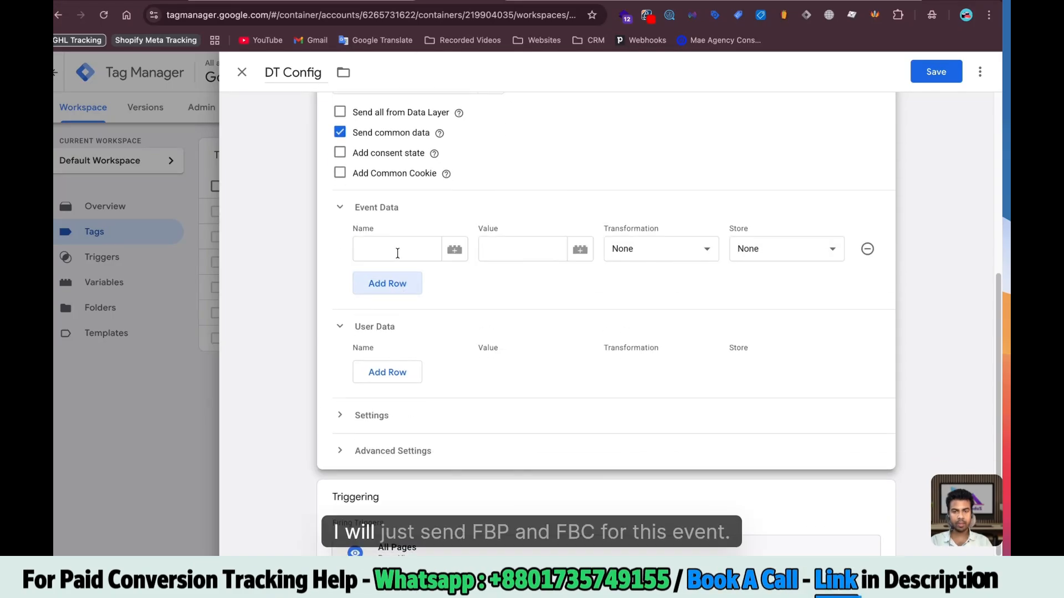
{"action": "left_click", "coordinate": [383, 285]}
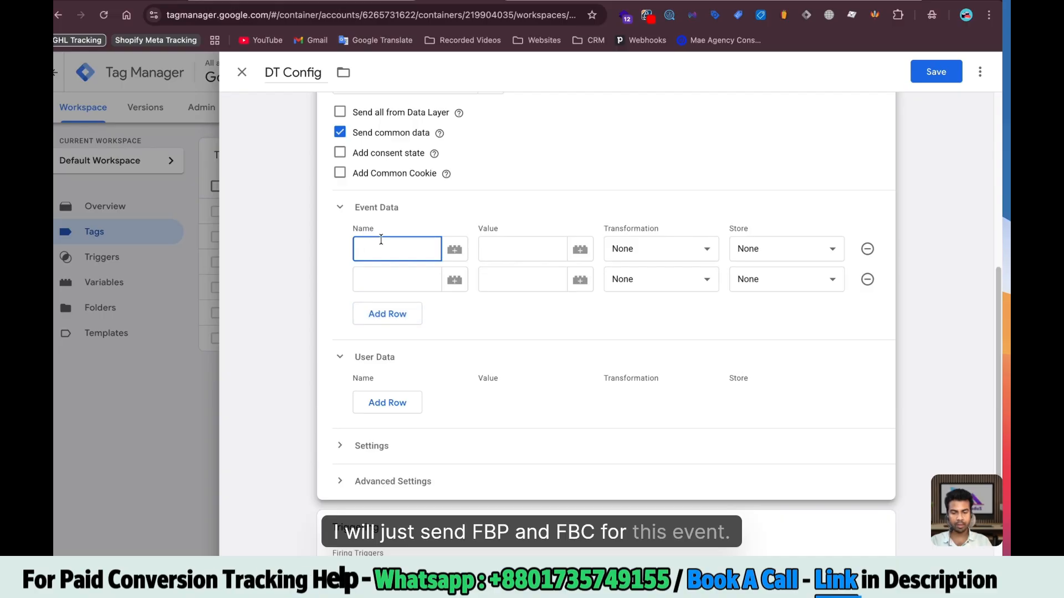
{"action": "type", "text": "fbp"}
{"action": "left_click", "coordinate": [391, 274]}
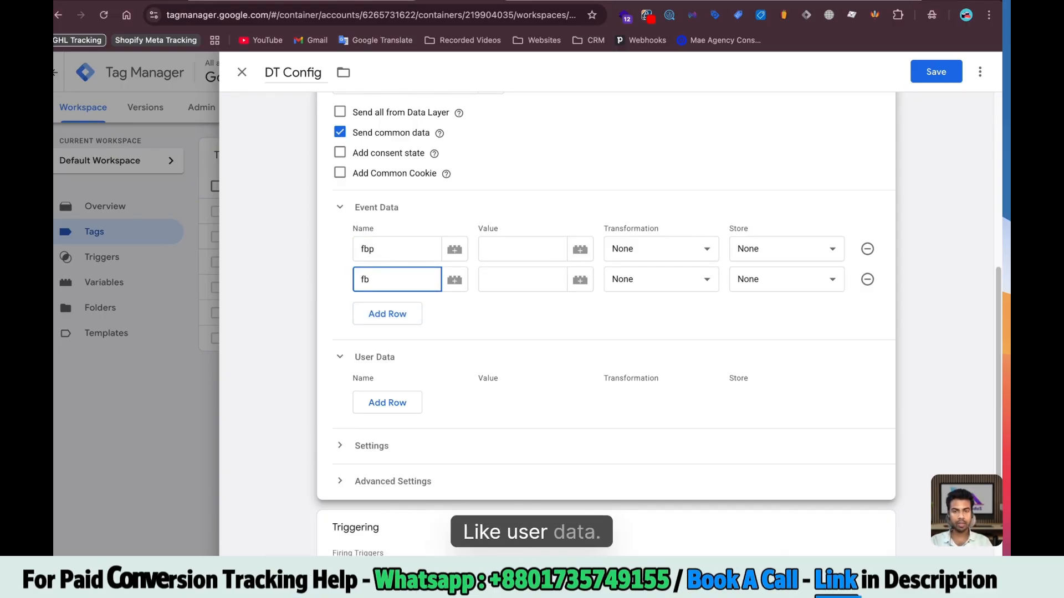
{"action": "type", "text": "{{fbp"}
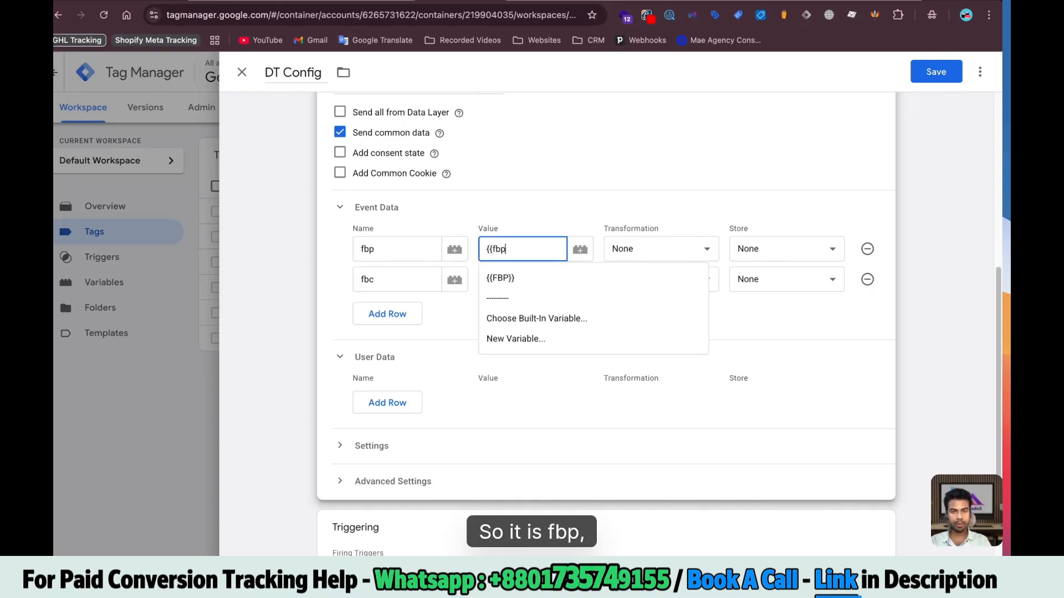
{"action": "left_click", "coordinate": [515, 277]}
{"action": "left_click", "coordinate": [516, 278]}
{"action": "type", "text": "{{{fbc"}
{"action": "left_click", "coordinate": [521, 309]}
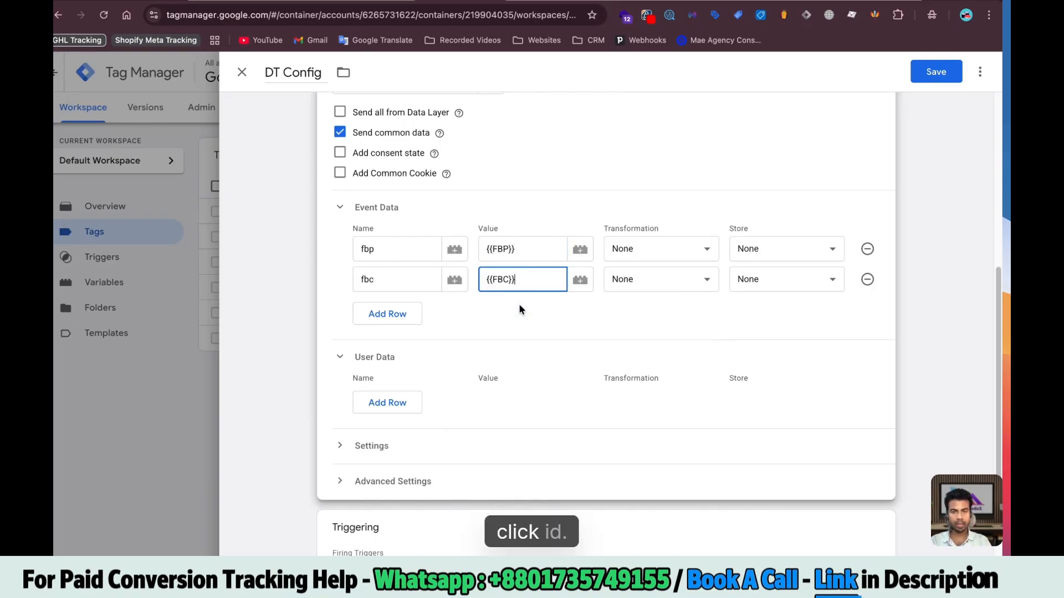
{"action": "scroll", "coordinate": [466, 366], "scroll_direction": "down", "scroll_amount": 1}
{"action": "scroll", "coordinate": [446, 376], "scroll_direction": "up", "scroll_amount": 5}
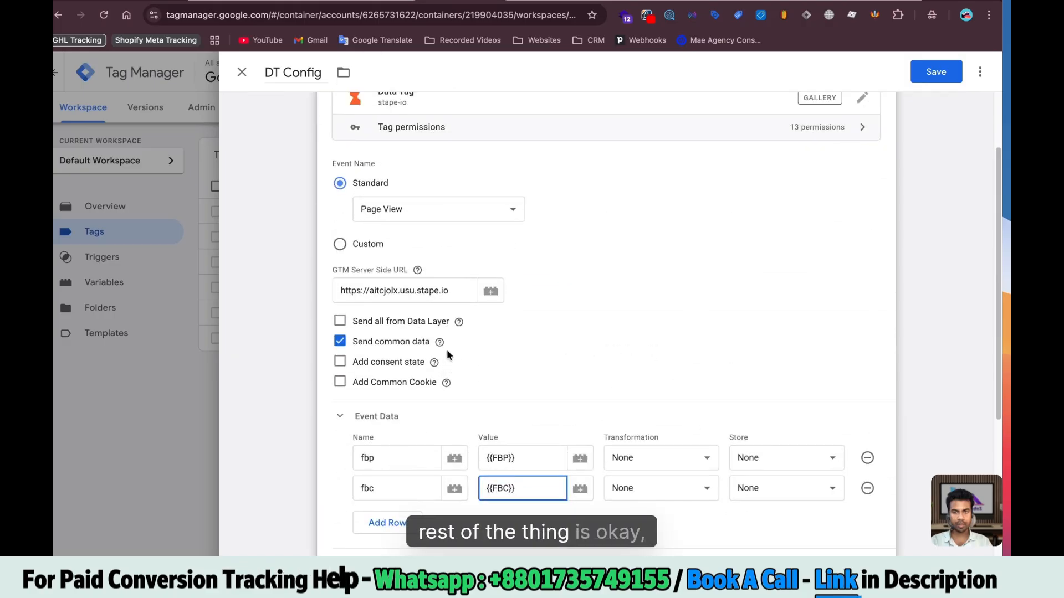
{"action": "scroll", "coordinate": [414, 213], "scroll_direction": "up", "scroll_amount": 1}
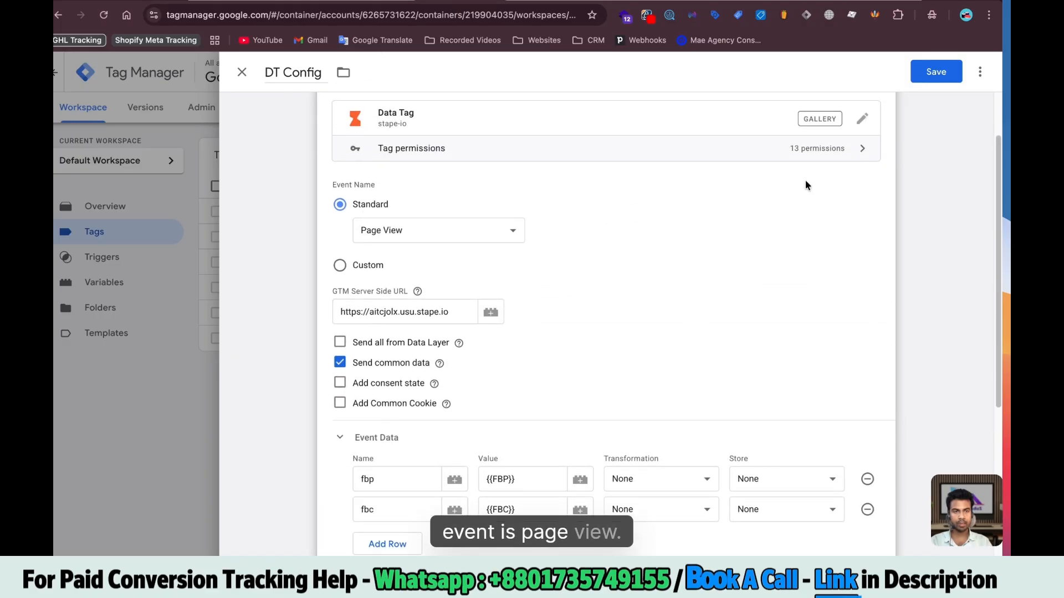
{"action": "left_click", "coordinate": [936, 72]}
Reopen DT Config and add a third Event Data row named event_id
{"action": "left_click", "coordinate": [257, 237]}
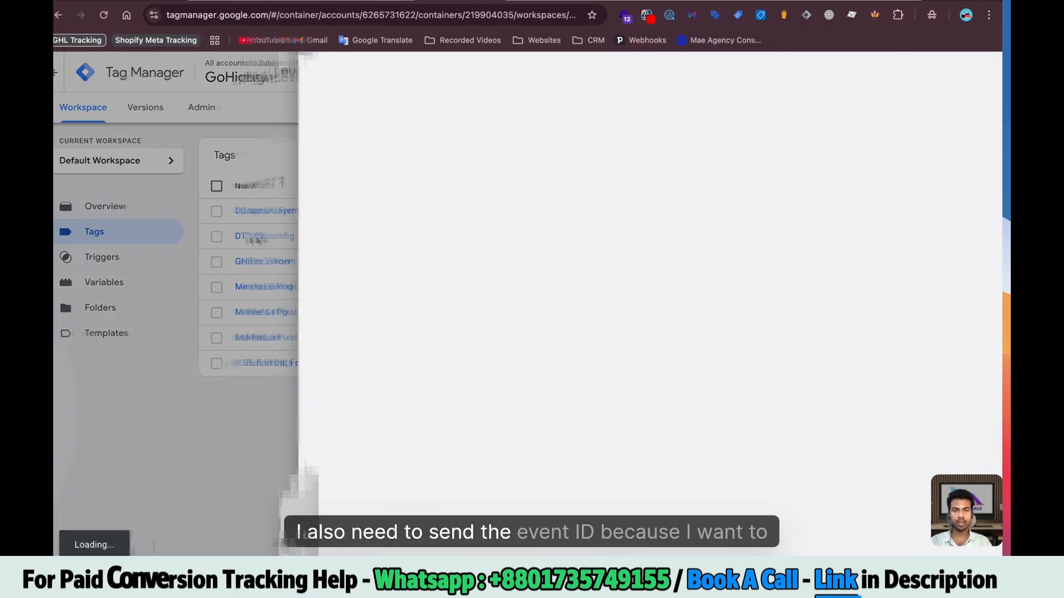
{"action": "scroll", "coordinate": [554, 312], "scroll_direction": "down", "scroll_amount": 3}
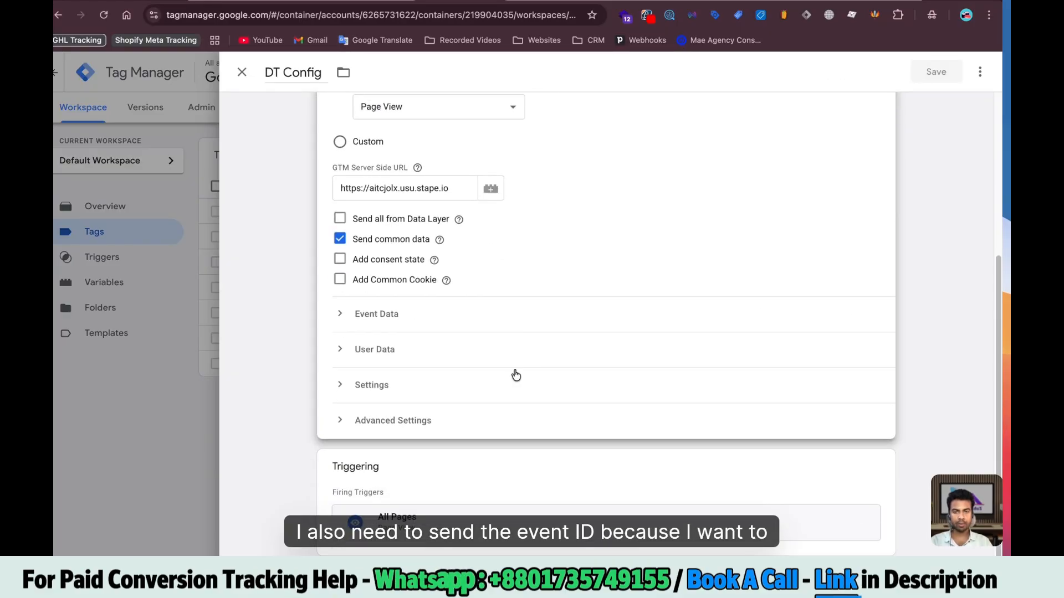
{"action": "left_click", "coordinate": [374, 350]}
{"action": "left_click", "coordinate": [357, 314]}
{"action": "scroll", "coordinate": [434, 325], "scroll_direction": "down", "scroll_amount": 3}
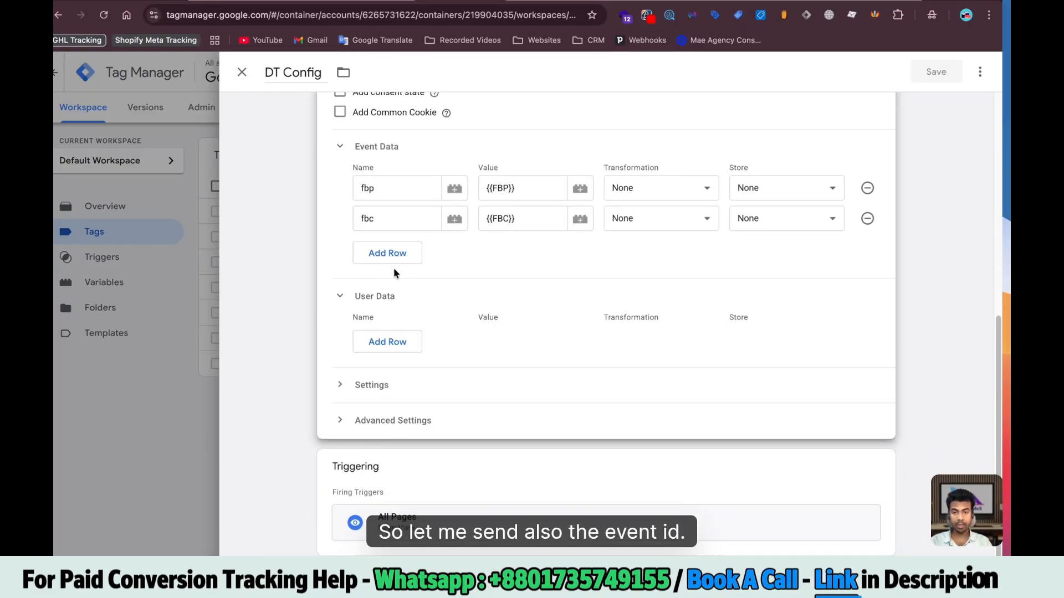
{"action": "left_click", "coordinate": [391, 260]}
{"action": "type", "text": "event_id"}
{"action": "left_click", "coordinate": [529, 254]}
Set event_id to {{Event Id}}, then duplicate DT Config as a new tag named Lead
{"action": "type", "text": "{{eve"}
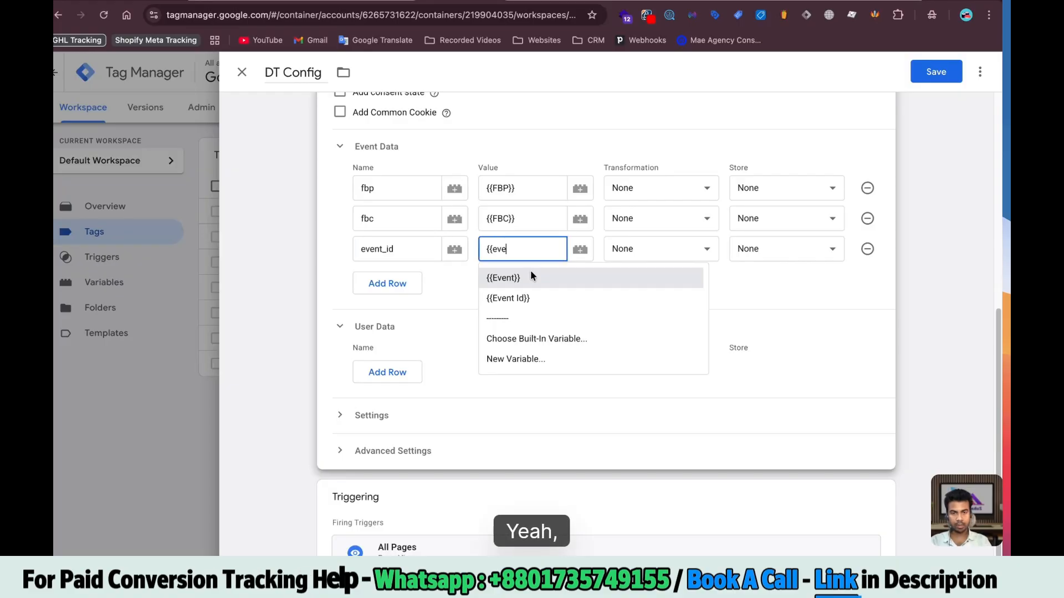
{"action": "left_click", "coordinate": [528, 294]}
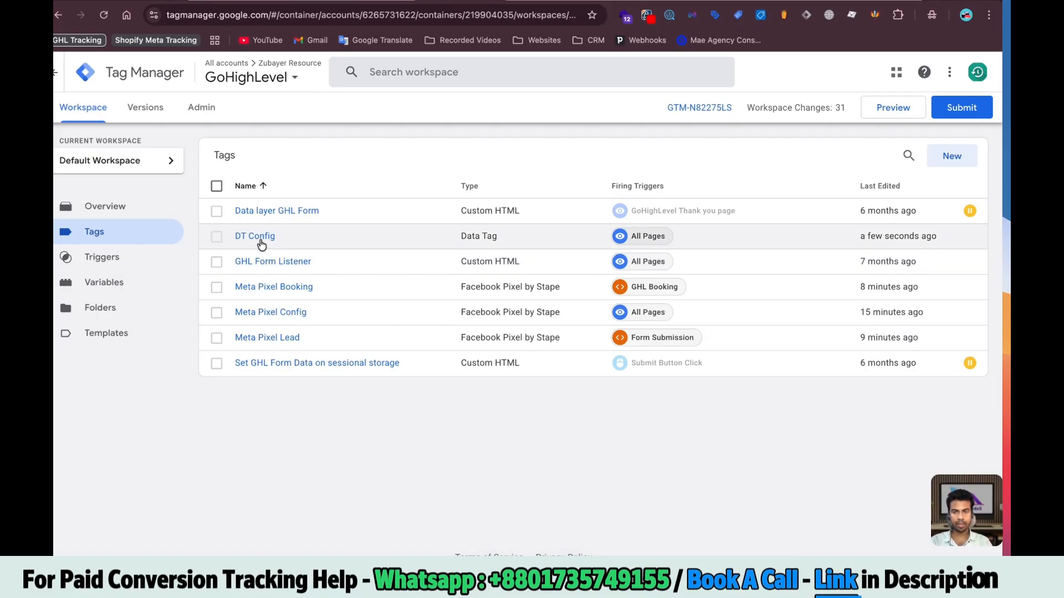
{"action": "left_click", "coordinate": [275, 239]}
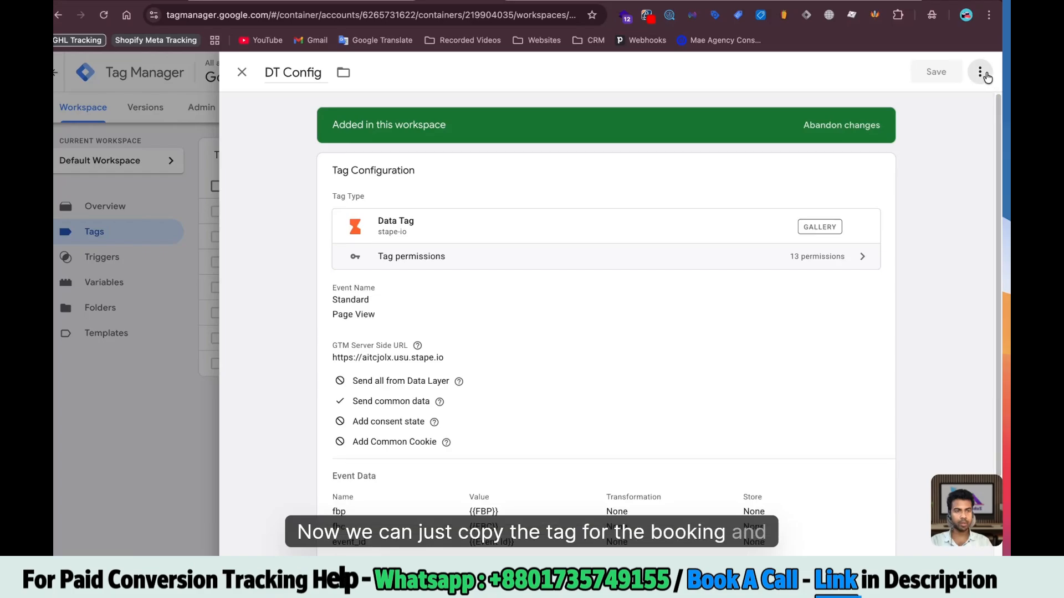
{"action": "left_click", "coordinate": [980, 73]}
{"action": "left_click", "coordinate": [955, 101]}
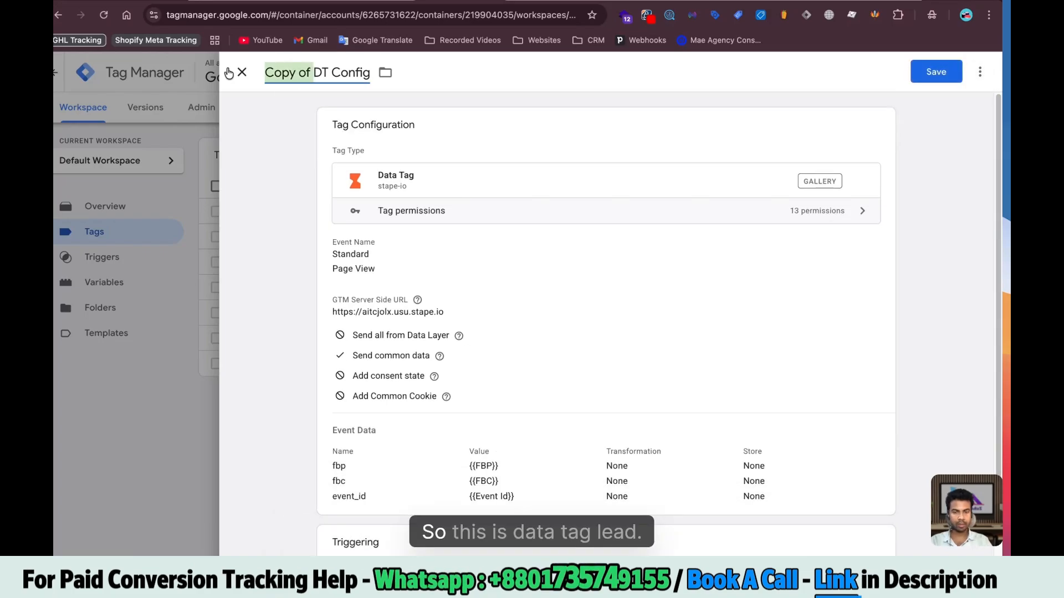
{"action": "type", "text": "Lead"}
Change the copied tag's standard event to Generate Lead and expand its Event and User Data
{"action": "left_click", "coordinate": [499, 327]}
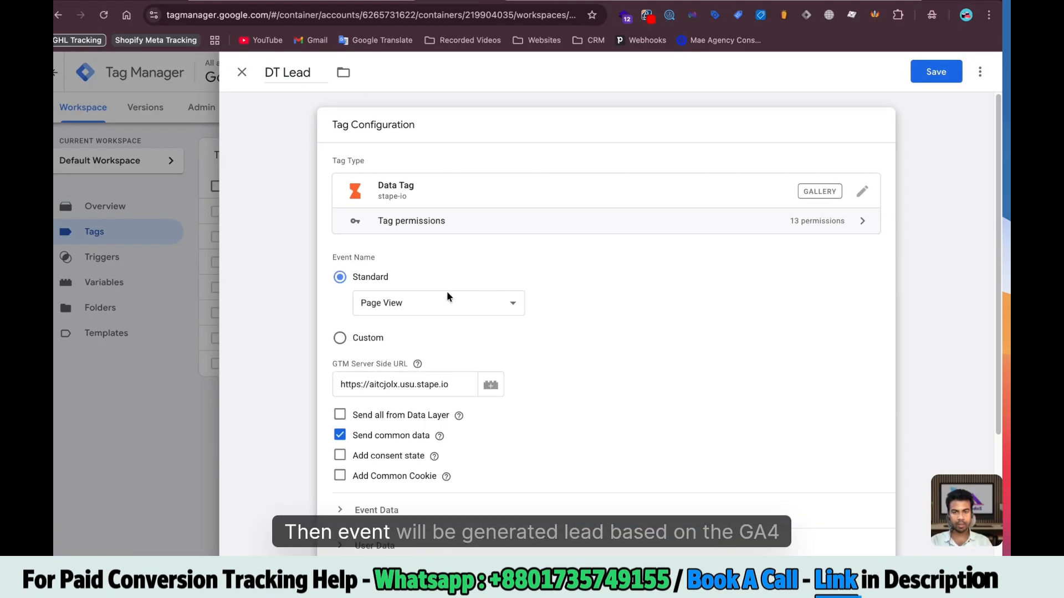
{"action": "left_click", "coordinate": [425, 286]}
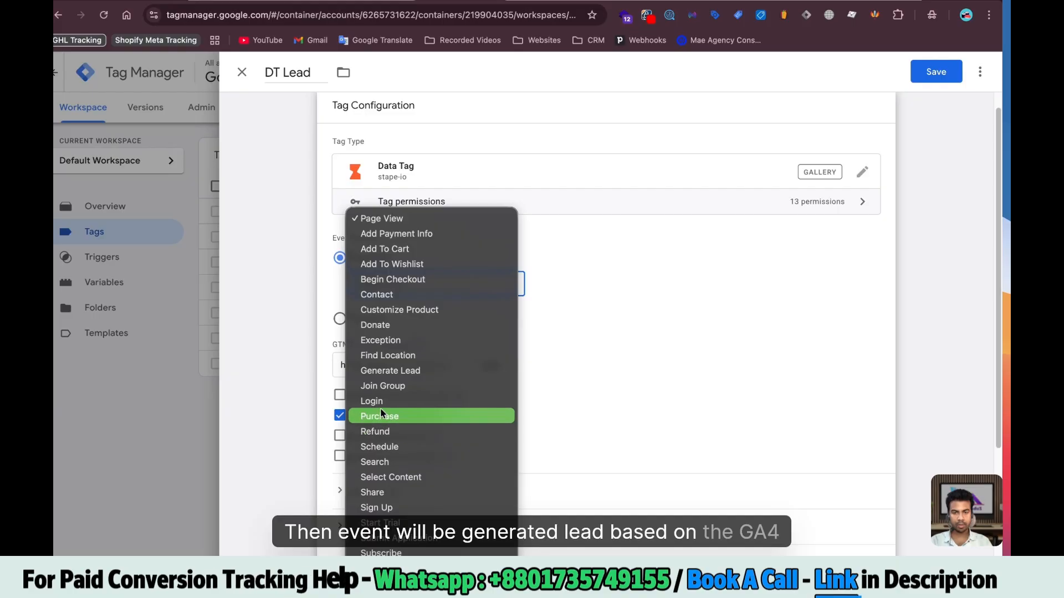
{"action": "left_click", "coordinate": [546, 393]}
{"action": "scroll", "coordinate": [567, 367], "scroll_direction": "down", "scroll_amount": 3}
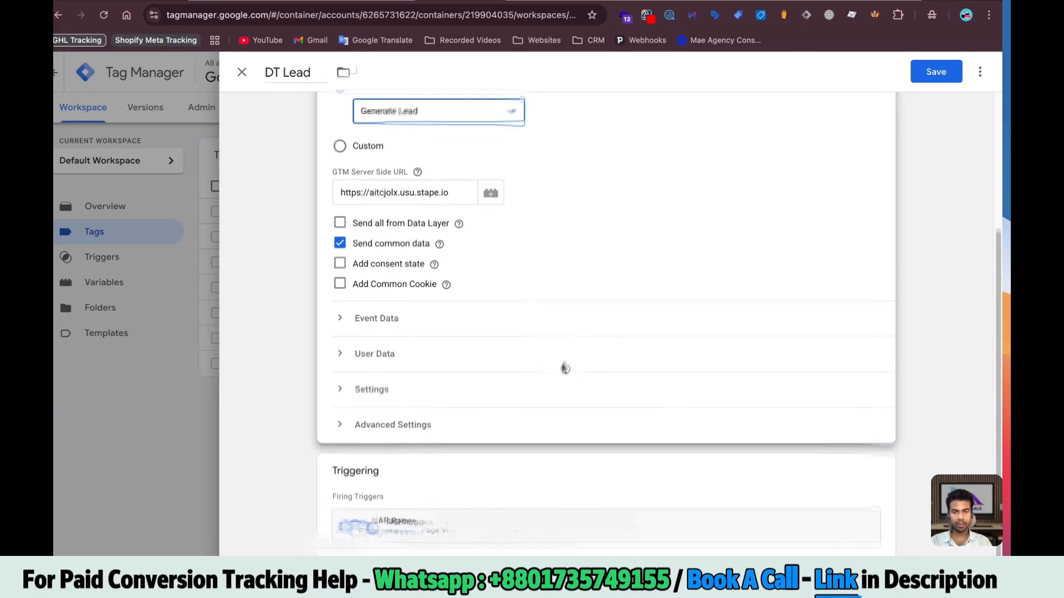
{"action": "left_click", "coordinate": [357, 313]}
{"action": "scroll", "coordinate": [357, 355], "scroll_direction": "down", "scroll_amount": 2}
{"action": "left_click", "coordinate": [356, 349]}
{"action": "scroll", "coordinate": [487, 357], "scroll_direction": "down", "scroll_amount": 2}
Create user data rows for First Name, Last Name, Email Address, Phone Number and Country
{"action": "left_click", "coordinate": [393, 278]}
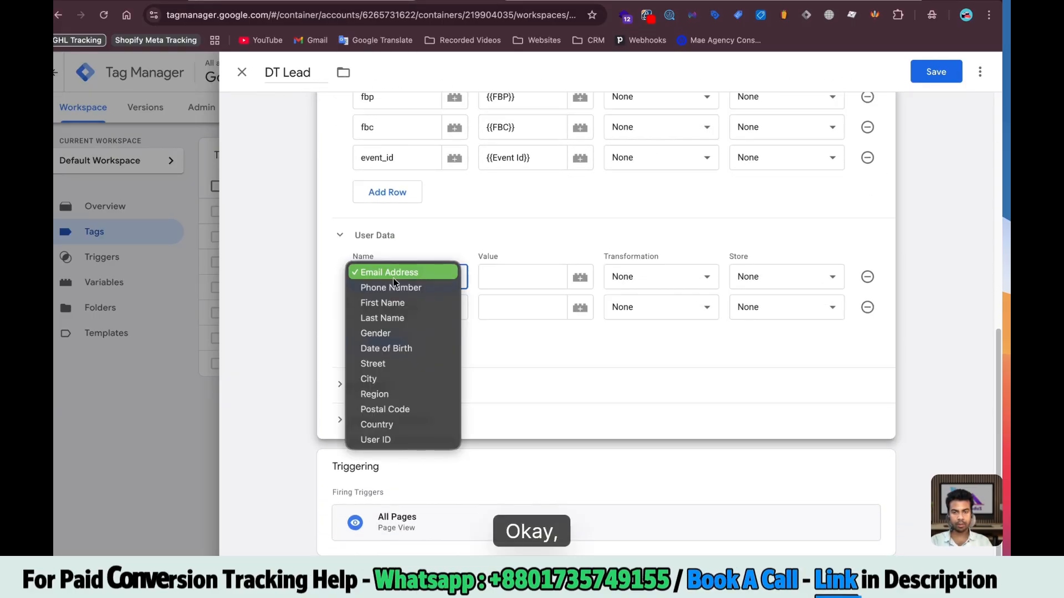
{"action": "left_click", "coordinate": [391, 288]}
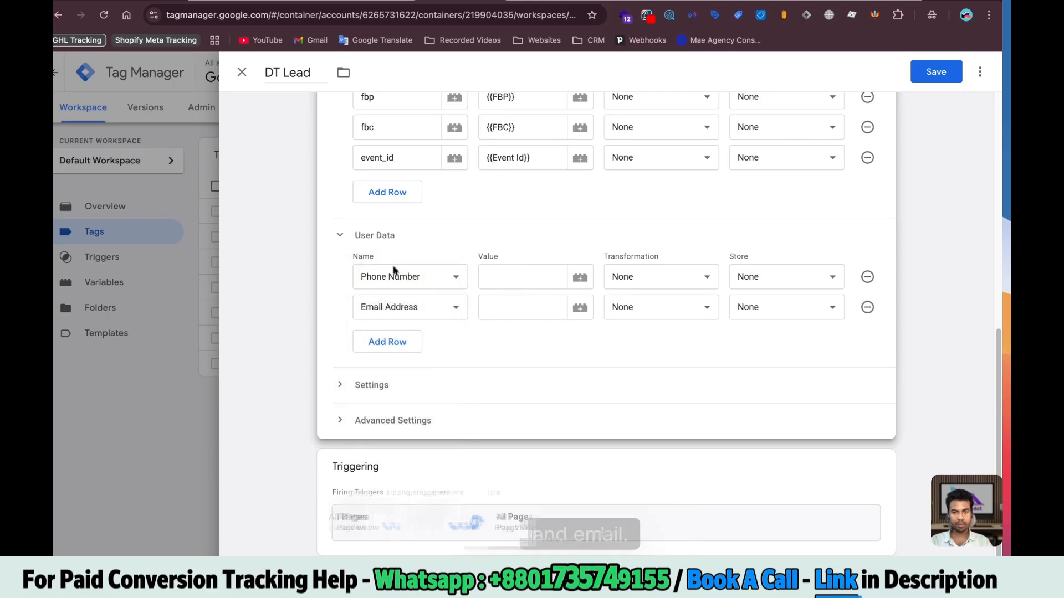
{"action": "left_click", "coordinate": [394, 273]}
{"action": "left_click", "coordinate": [388, 287]}
{"action": "left_click", "coordinate": [388, 307]}
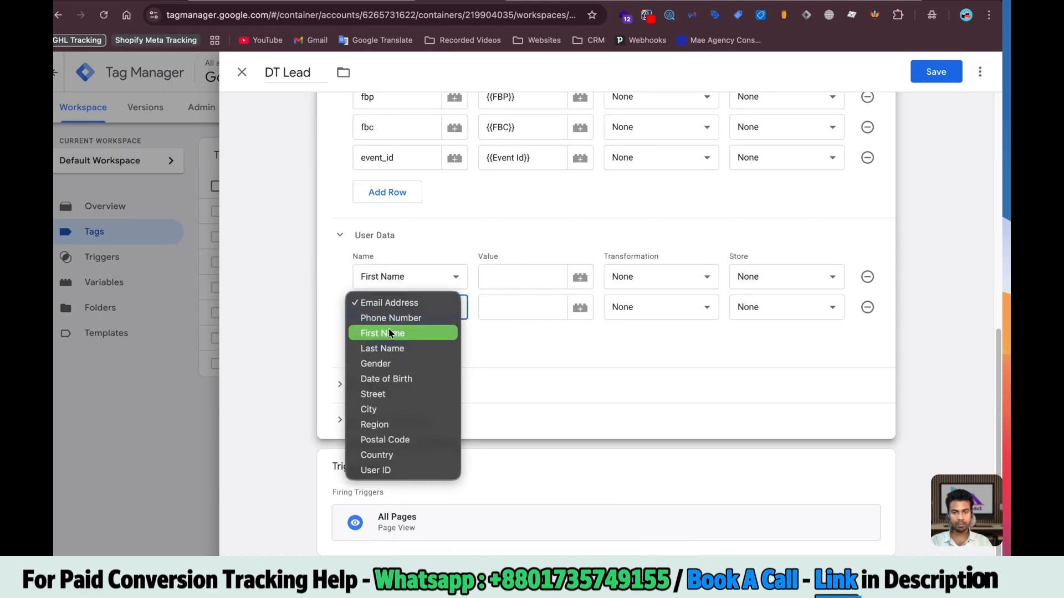
{"action": "left_click", "coordinate": [385, 349]}
{"action": "left_click", "coordinate": [388, 339]}
{"action": "left_click", "coordinate": [387, 373]}
{"action": "left_click", "coordinate": [387, 401]}
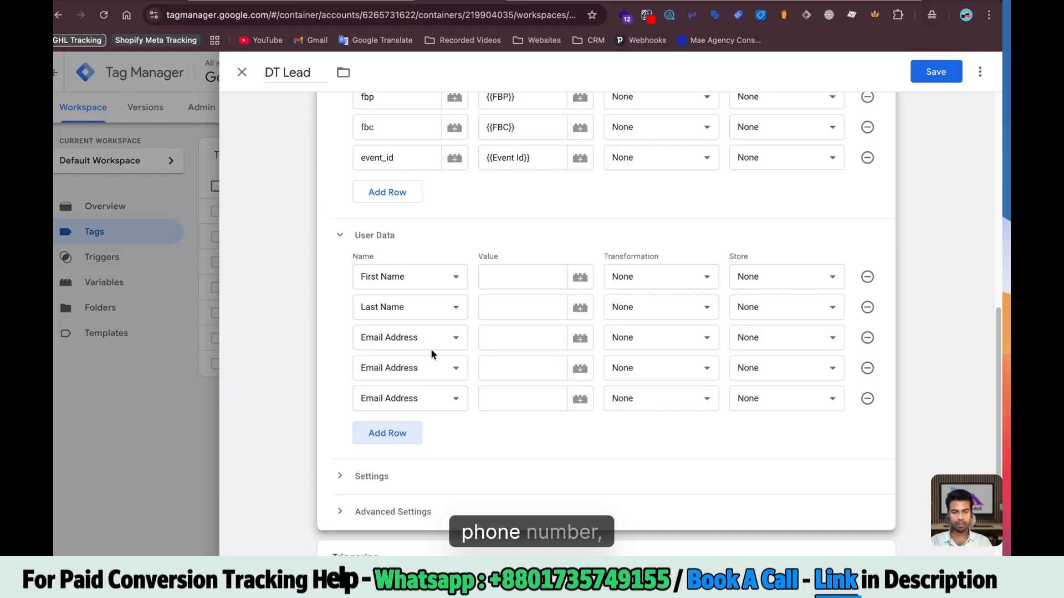
{"action": "scroll", "coordinate": [430, 348], "scroll_direction": "down", "scroll_amount": 2}
{"action": "left_click", "coordinate": [395, 311]}
{"action": "left_click", "coordinate": [394, 313]}
{"action": "left_click", "coordinate": [410, 332]}
{"action": "left_click", "coordinate": [377, 480]}
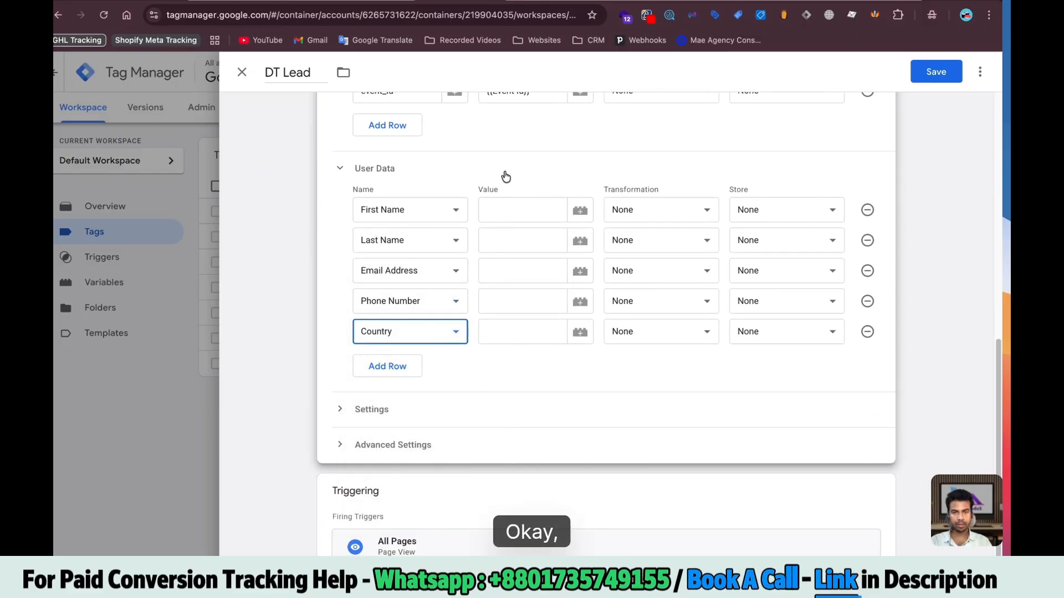
Fill the user data values with {{First}}, {{Last}}, {{Email.}}, {{Phone}} and {{Country}}
{"action": "left_click", "coordinate": [504, 211]}
{"action": "type", "text": "{{l"}
{"action": "key", "text": "BackSpace"}
{"action": "type", "text": "fir"}
{"action": "left_click", "coordinate": [514, 242]}
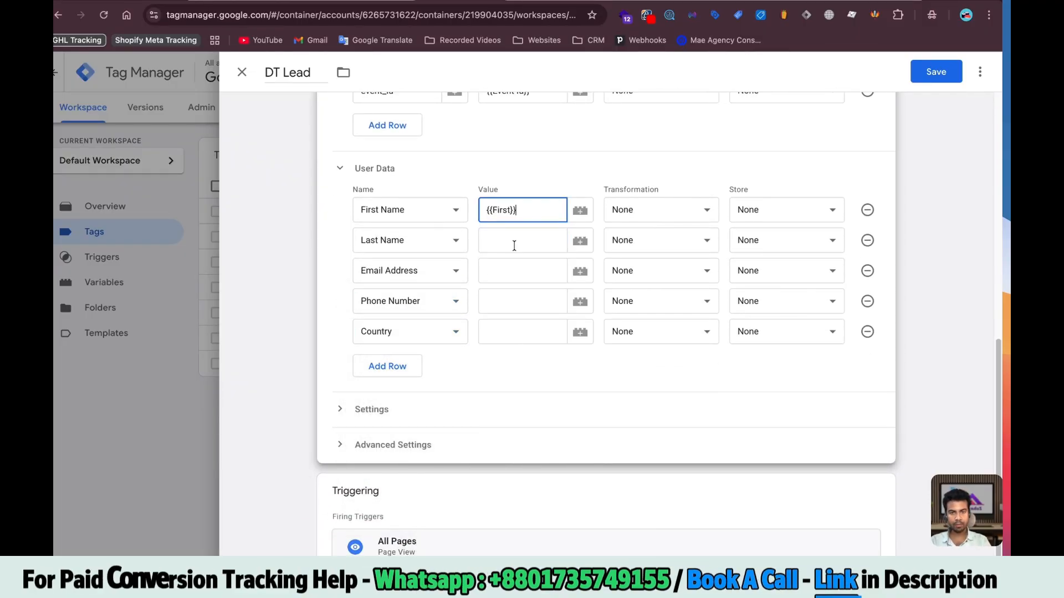
{"action": "left_click", "coordinate": [515, 244]}
{"action": "type", "text": "{{las"}
{"action": "left_click", "coordinate": [507, 291]}
{"action": "left_click", "coordinate": [516, 270]}
{"action": "type", "text": "{"}
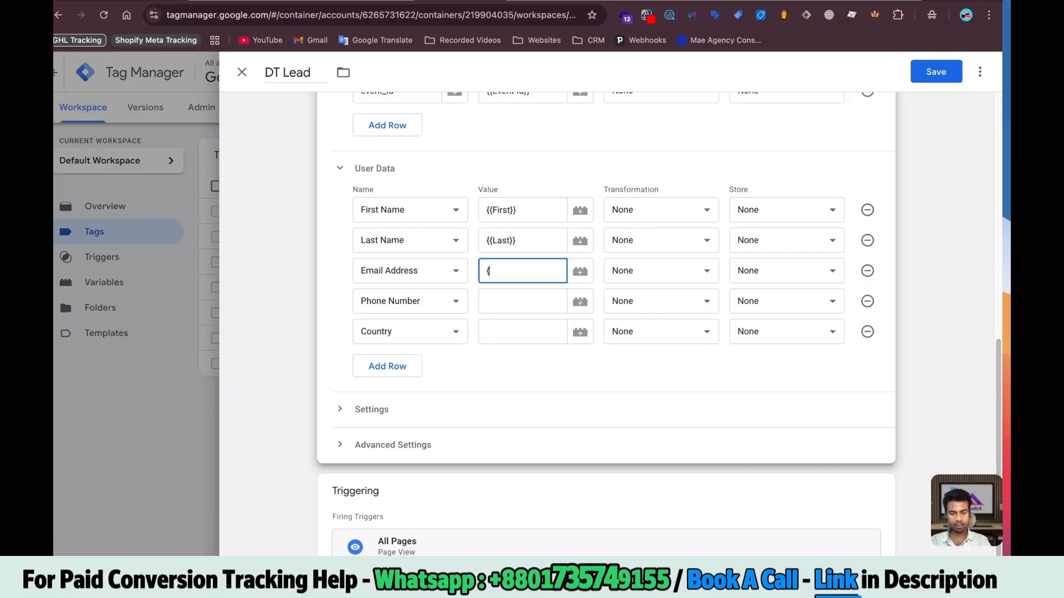
{"action": "type", "text": "{email"}
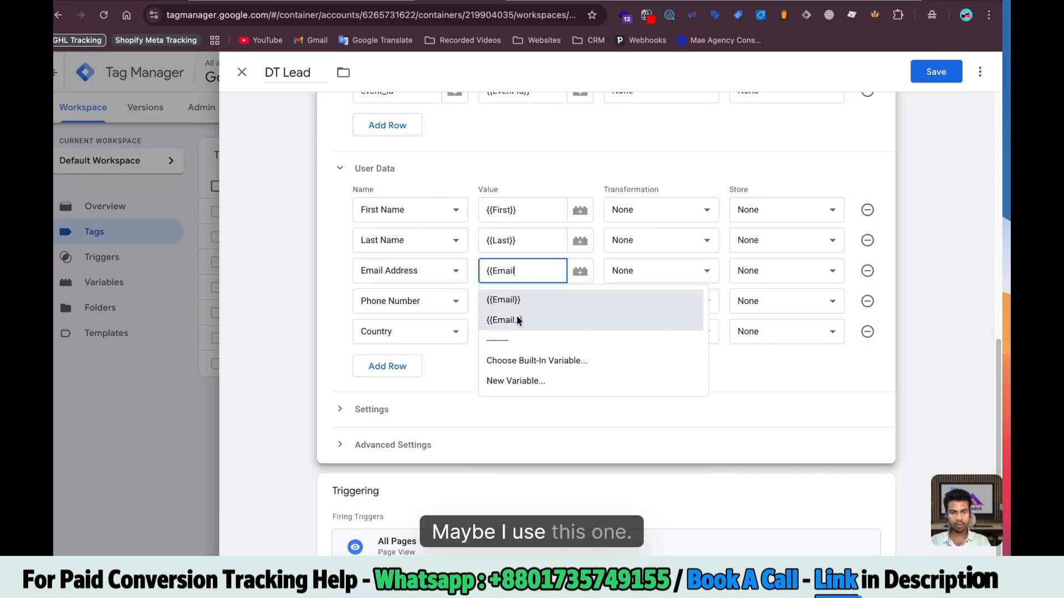
{"action": "left_click", "coordinate": [516, 320]}
{"action": "left_click", "coordinate": [515, 301]}
{"action": "type", "text": "{{pho"}
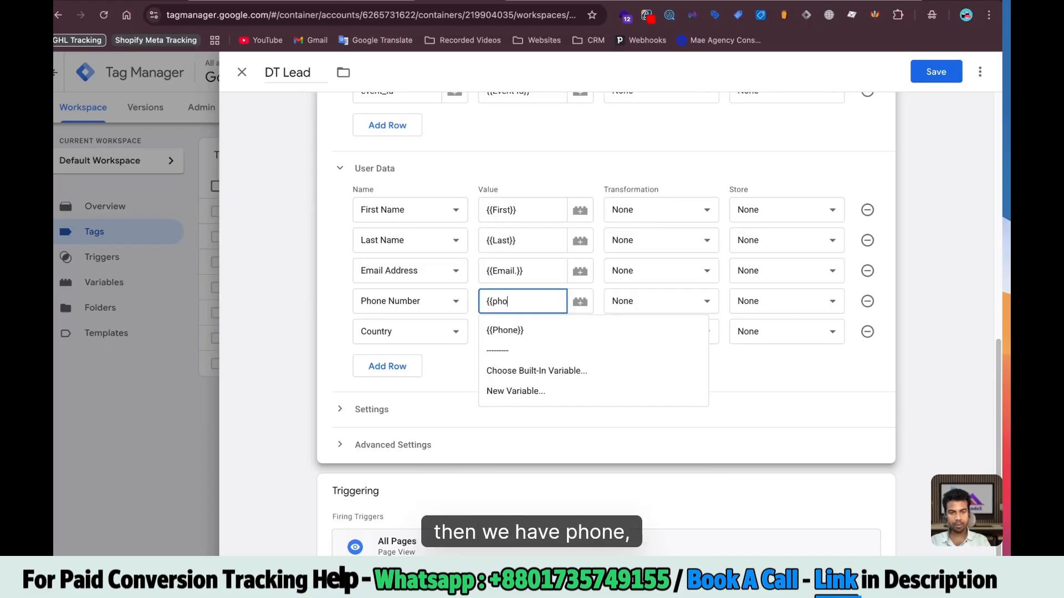
{"action": "left_click", "coordinate": [505, 330]}
{"action": "left_click", "coordinate": [521, 332]}
{"action": "type", "text": "{{co"}
{"action": "left_click", "coordinate": [505, 355]}
Make Form Submission the DT Lead tag's firing trigger and save it
{"action": "left_click", "coordinate": [513, 469]}
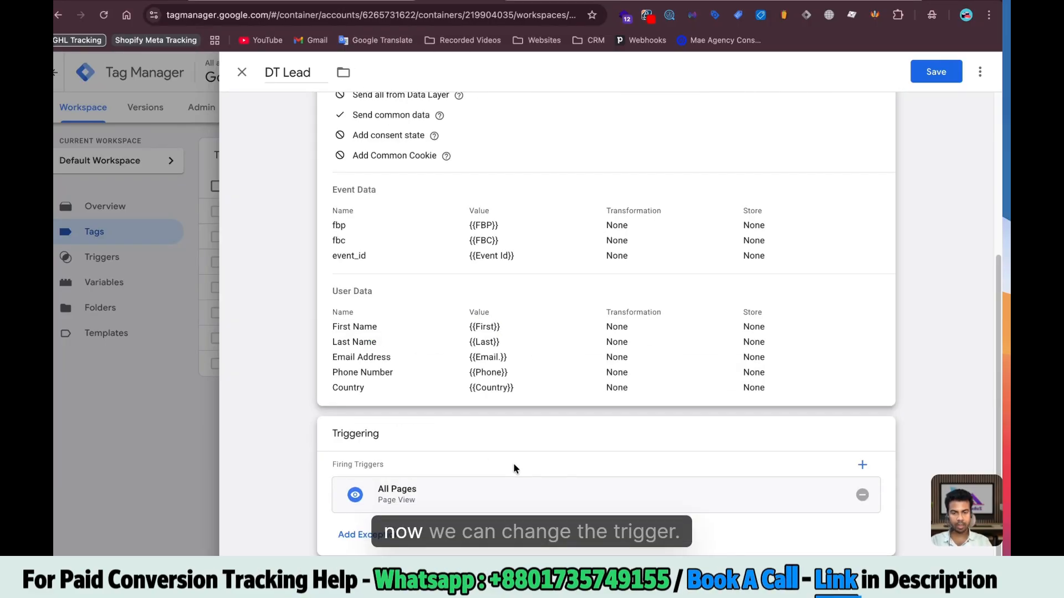
{"action": "left_click", "coordinate": [835, 496]}
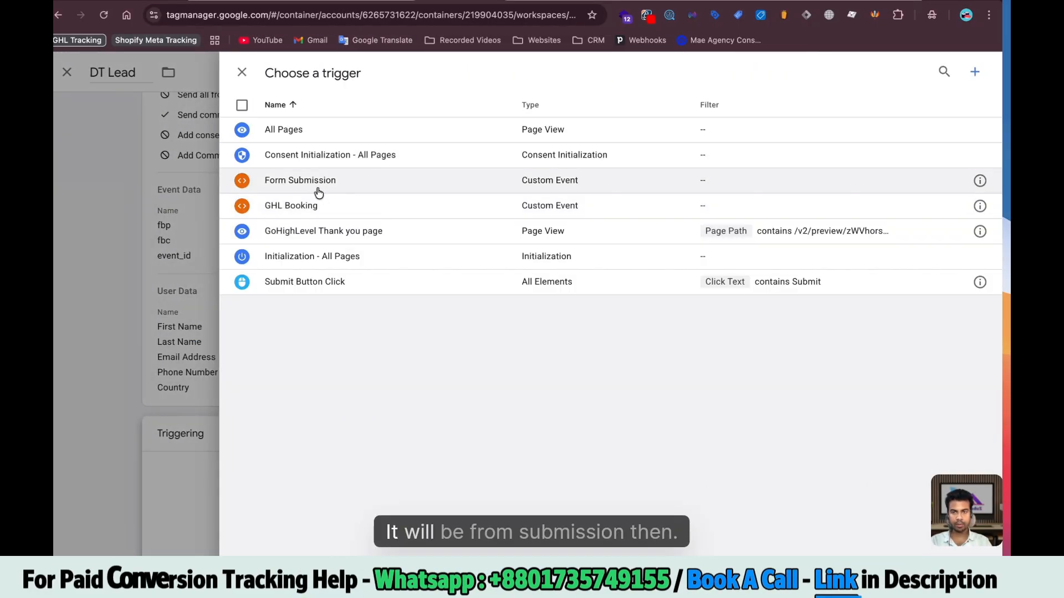
{"action": "left_click", "coordinate": [319, 192]}
{"action": "scroll", "coordinate": [950, 106], "scroll_direction": "up", "scroll_amount": 5}
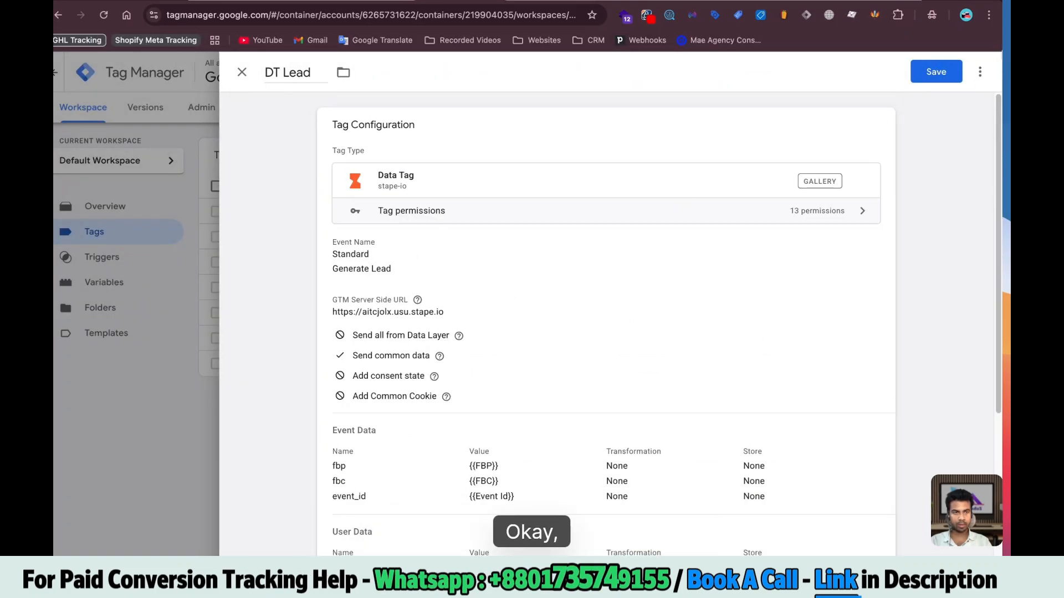
{"action": "left_click", "coordinate": [927, 66]}
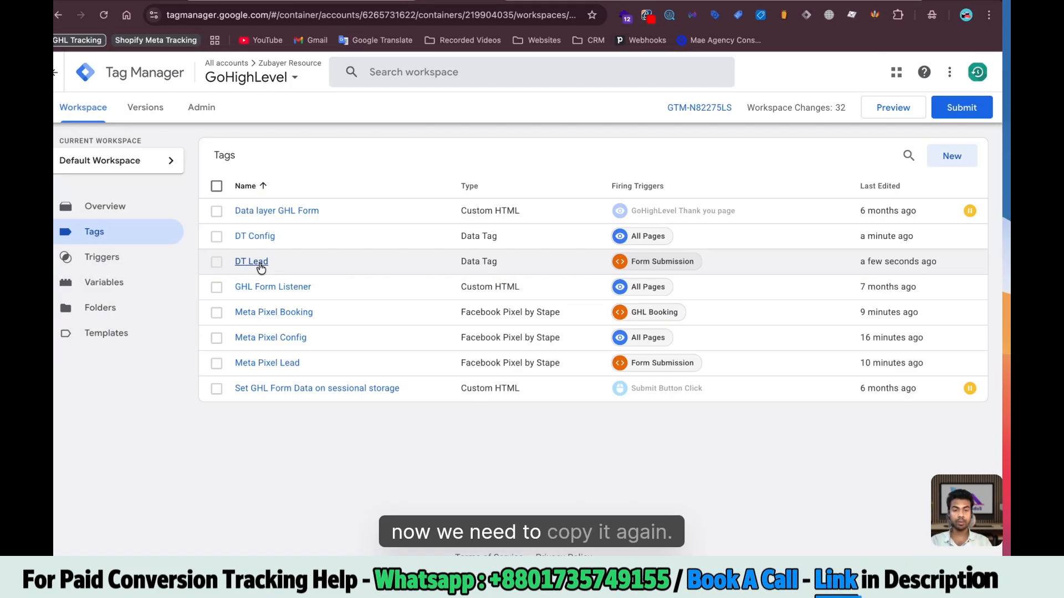
Change the DT Booking tag's standard event to Schedule and save it
{"action": "left_click", "coordinate": [260, 263]}
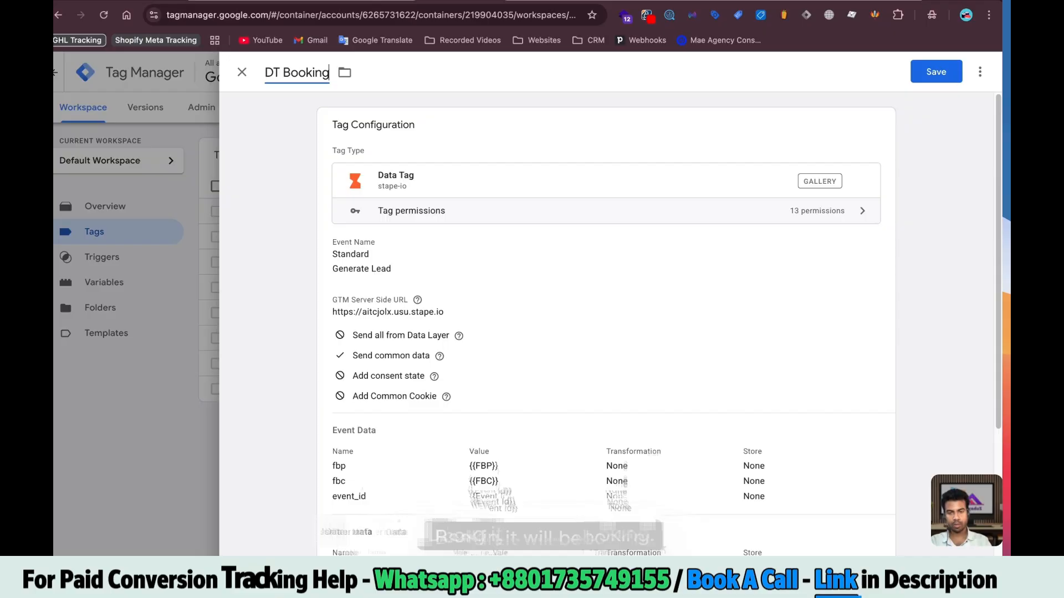
{"action": "scroll", "coordinate": [856, 527], "scroll_direction": "down", "scroll_amount": 5}
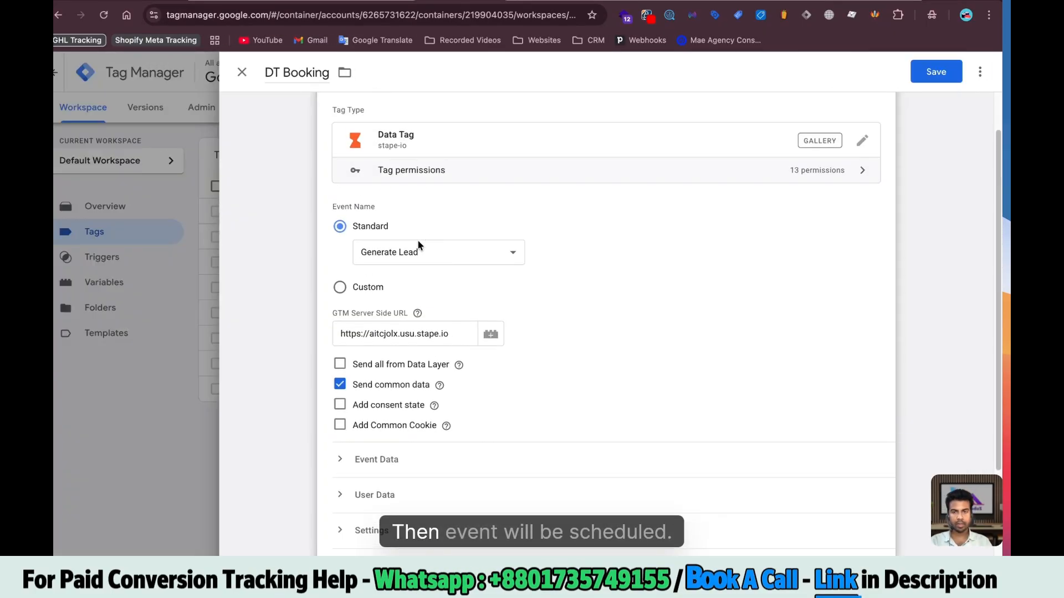
{"action": "left_click", "coordinate": [420, 251]}
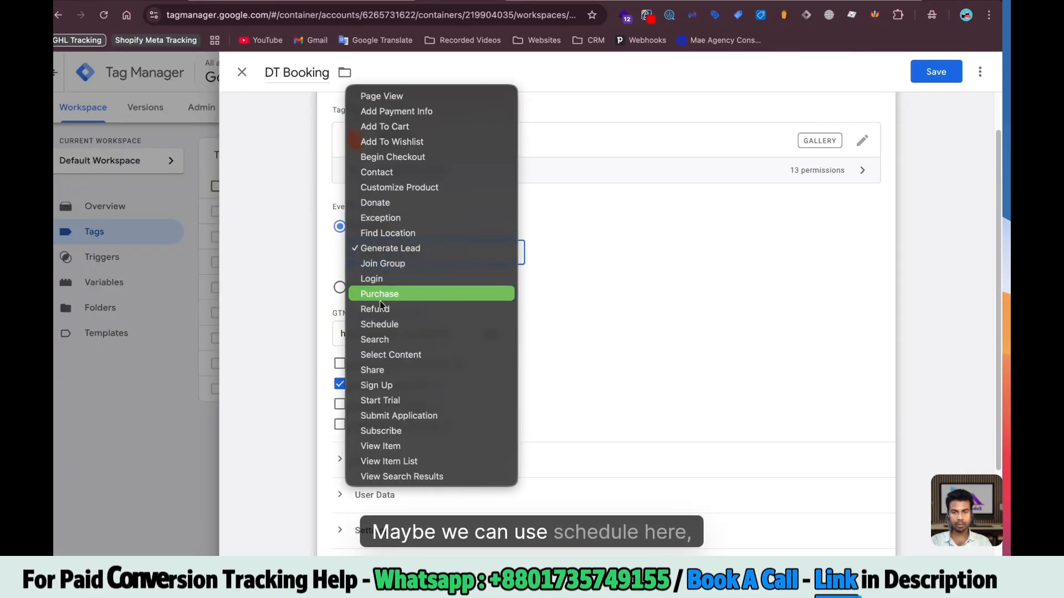
{"action": "left_click", "coordinate": [388, 324]}
{"action": "left_click", "coordinate": [935, 72]}
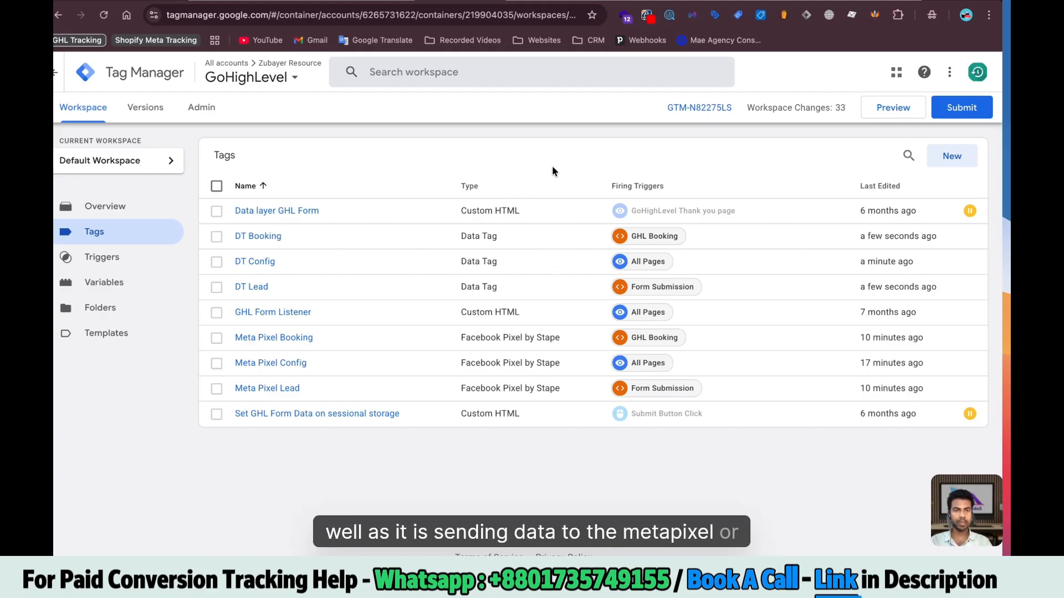
In the GoHighLevel Server container, import the Stape Data Client template file from Downloads
{"action": "left_click", "coordinate": [532, 1]}
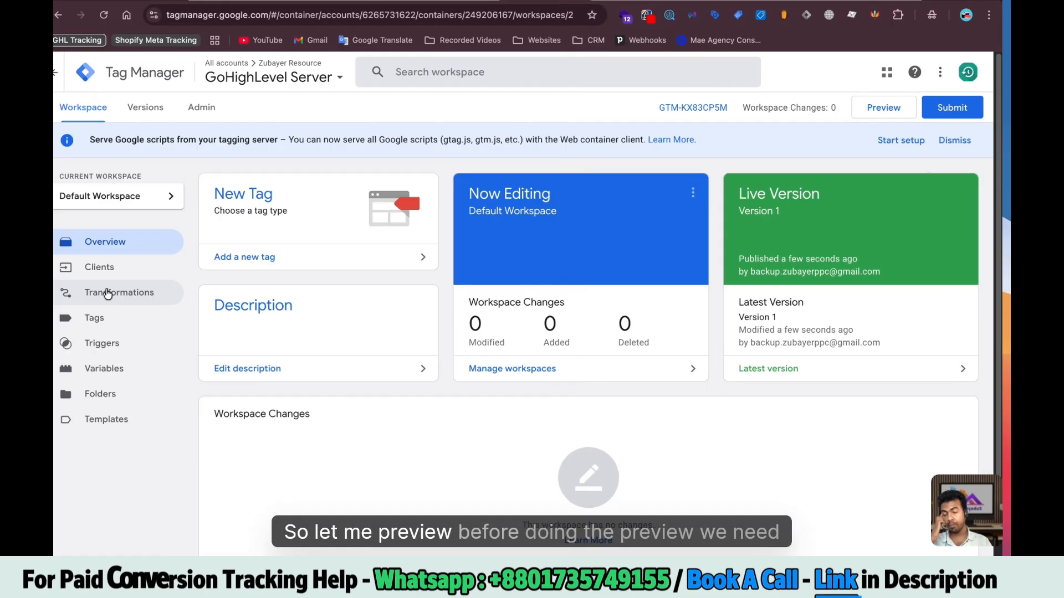
{"action": "left_click", "coordinate": [113, 274]}
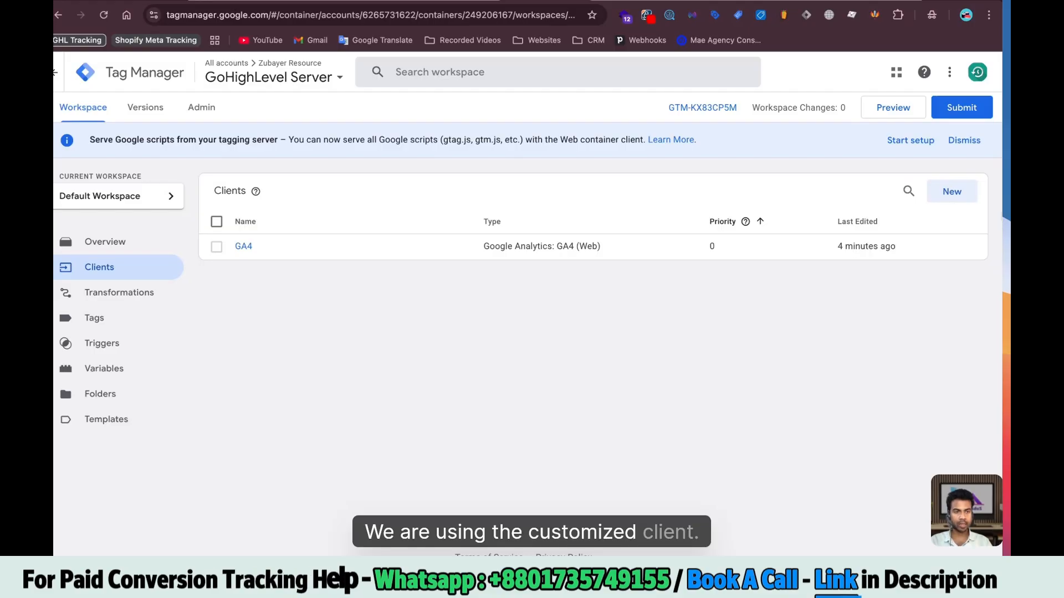
{"action": "left_click", "coordinate": [952, 192]}
{"action": "left_click", "coordinate": [462, 194]}
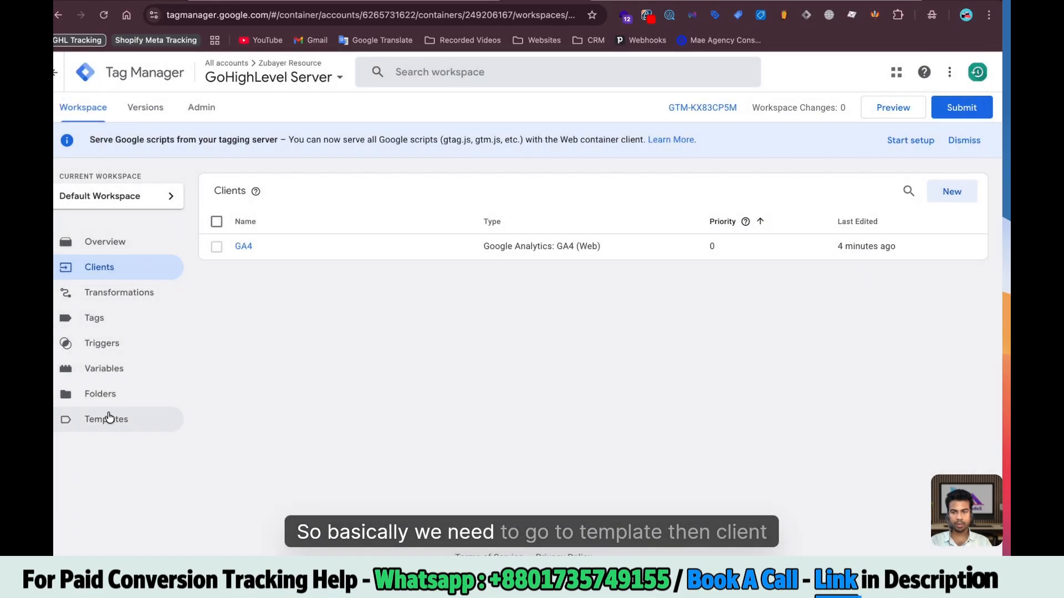
{"action": "left_click", "coordinate": [107, 419]}
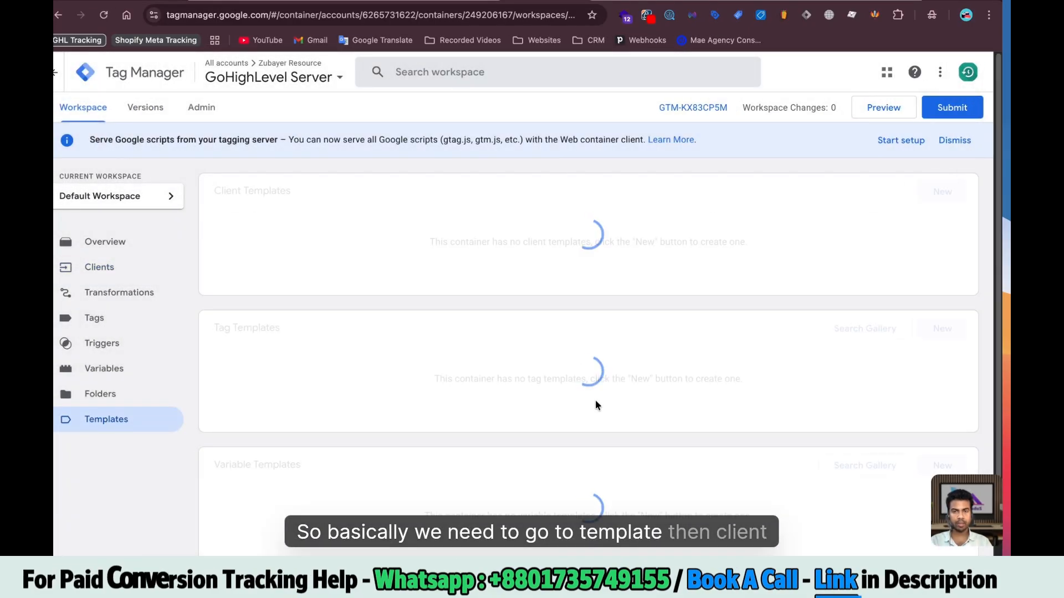
{"action": "scroll", "coordinate": [595, 406], "scroll_direction": "down", "scroll_amount": 1}
{"action": "left_click", "coordinate": [945, 150]}
{"action": "left_click", "coordinate": [986, 72]}
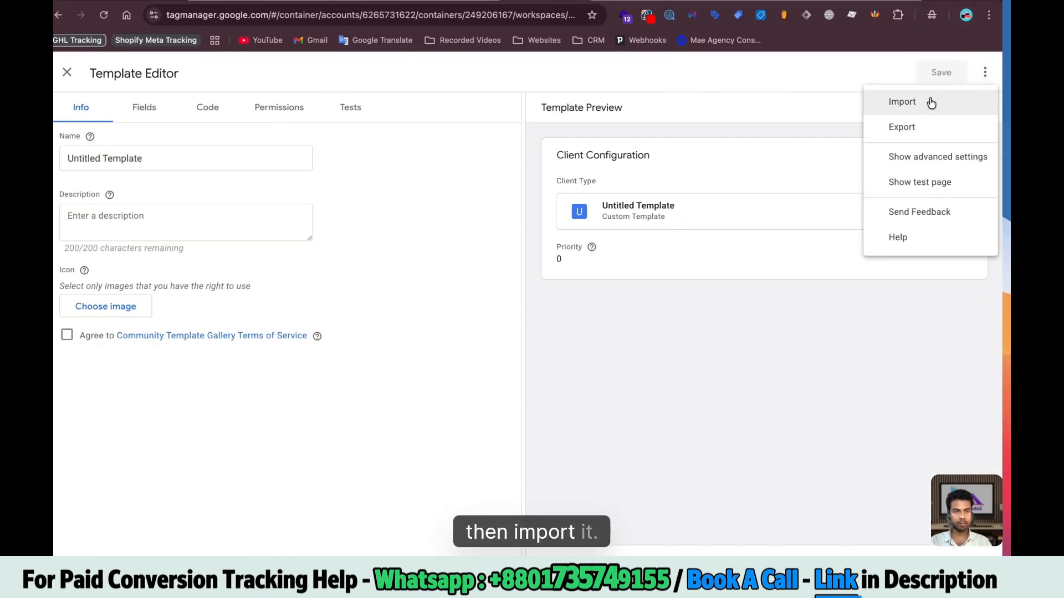
{"action": "left_click", "coordinate": [931, 103]}
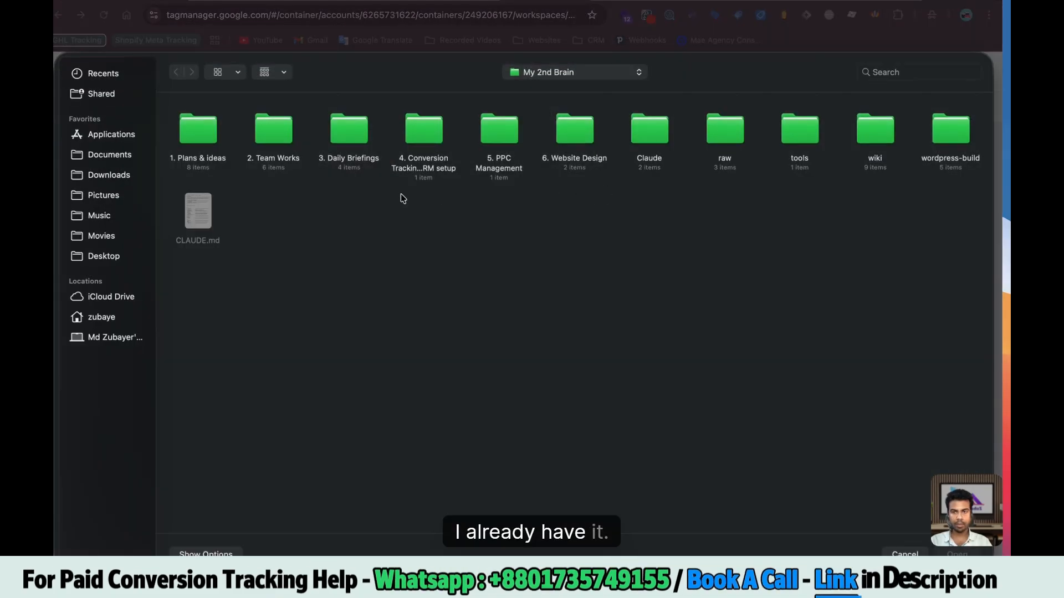
{"action": "left_click", "coordinate": [110, 154]}
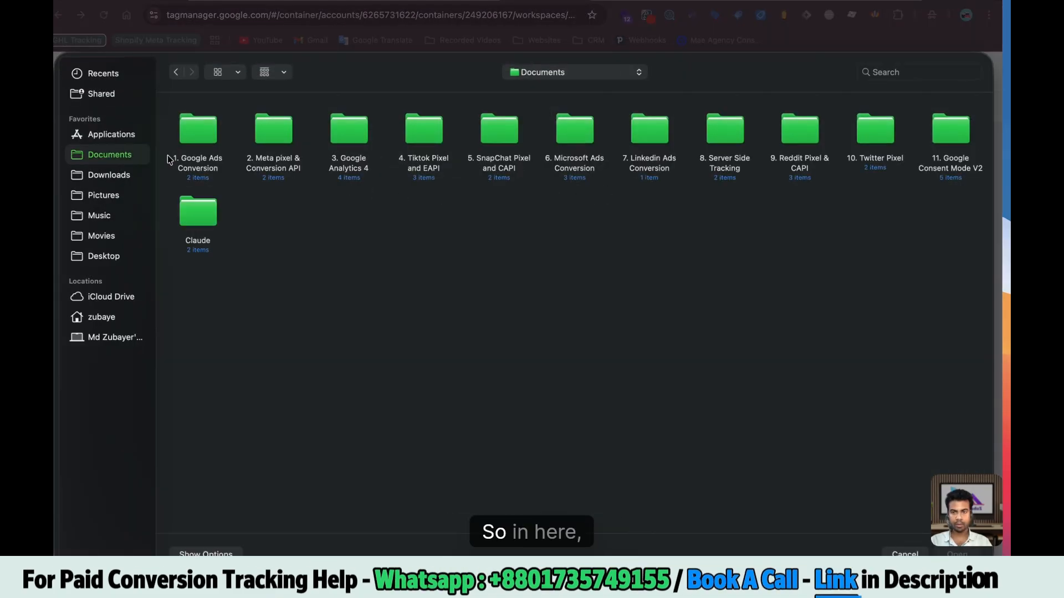
{"action": "left_click", "coordinate": [113, 175]}
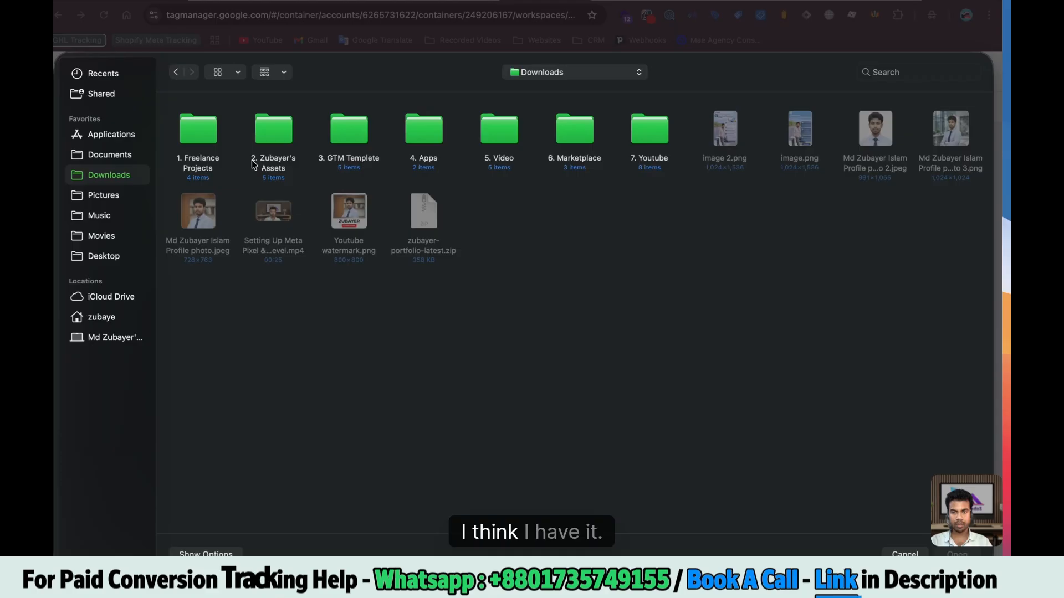
{"action": "double_click", "coordinate": [275, 132]}
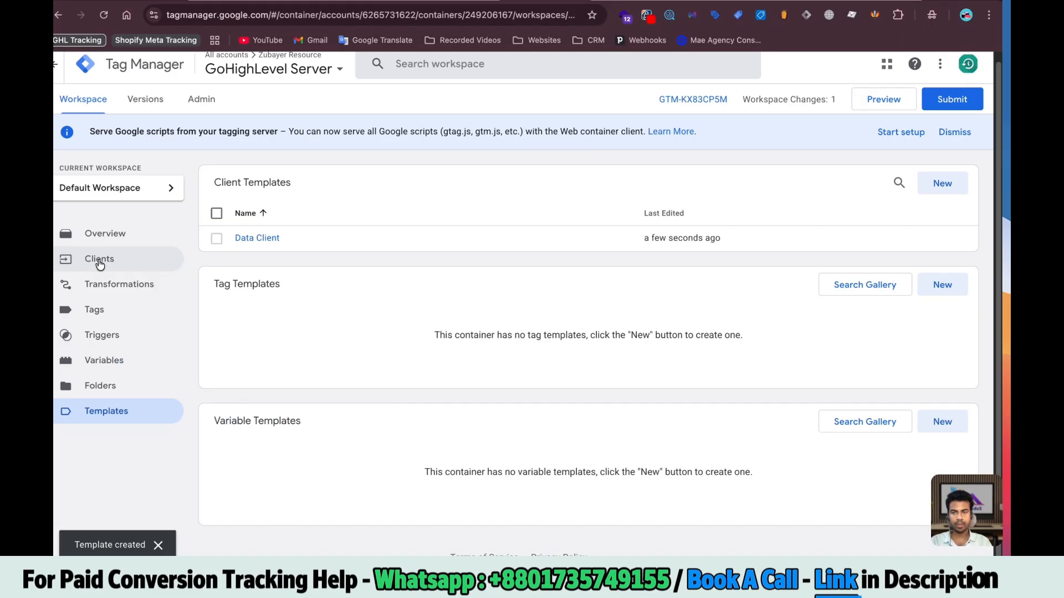
Create and save a Data Client client, then start the server container preview
{"action": "left_click", "coordinate": [99, 266]}
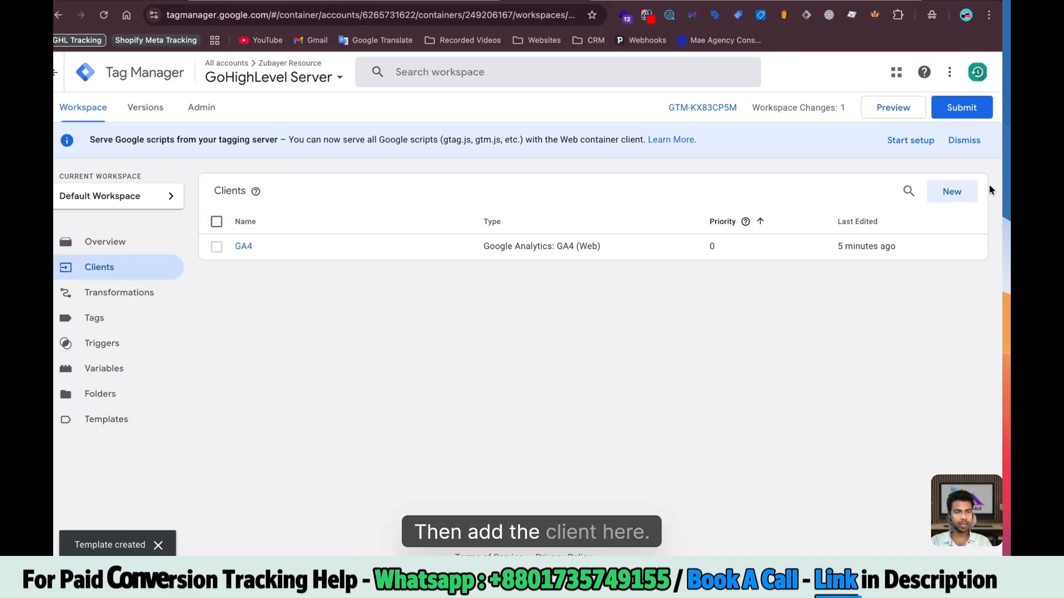
{"action": "left_click", "coordinate": [952, 192]}
{"action": "left_click", "coordinate": [639, 182]}
{"action": "left_click", "coordinate": [705, 153]}
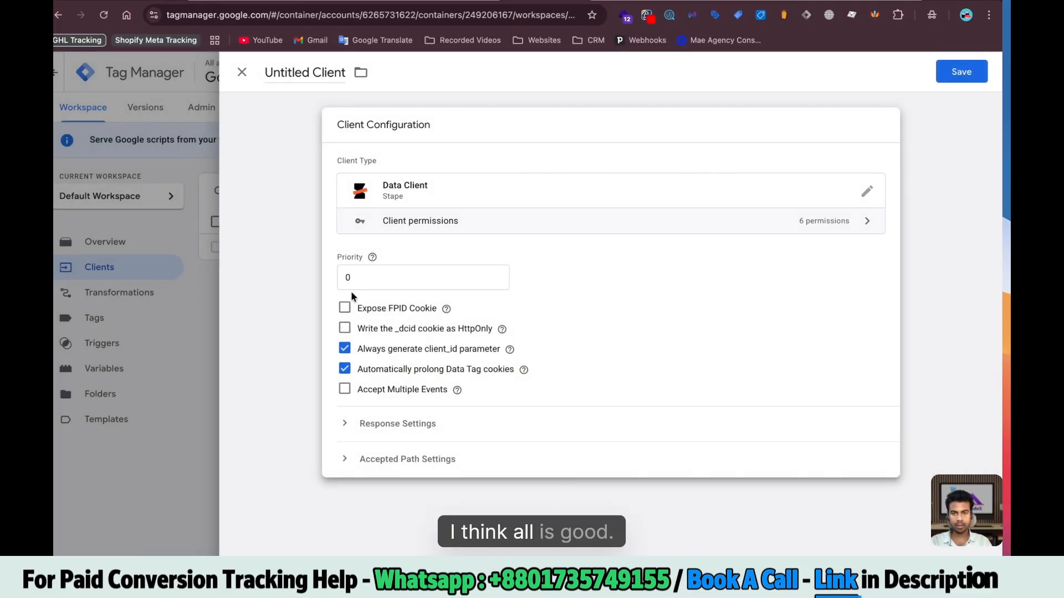
{"action": "left_click", "coordinate": [953, 81]}
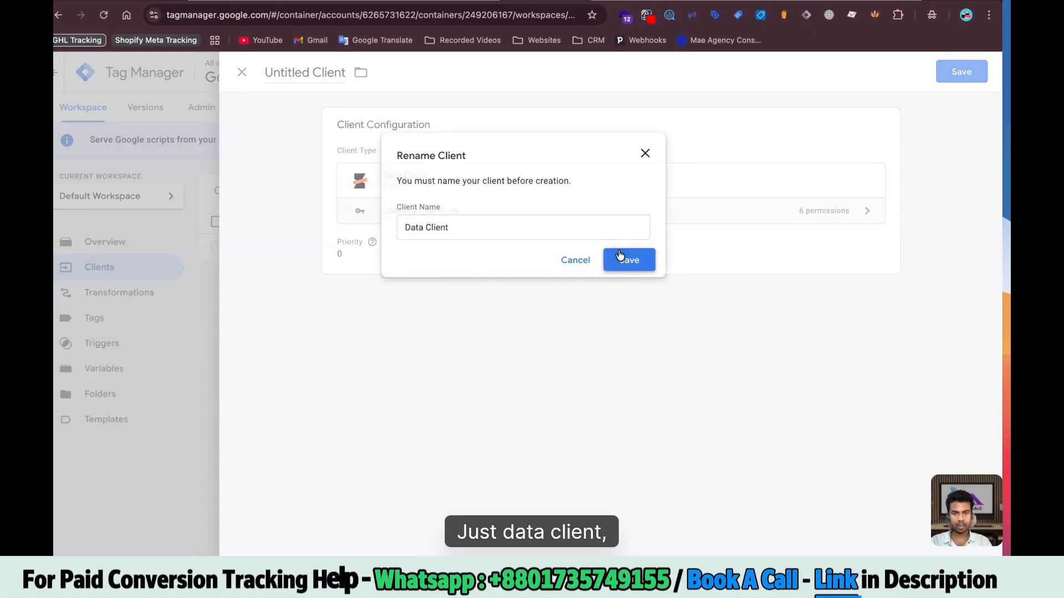
{"action": "left_click", "coordinate": [627, 256]}
{"action": "left_click", "coordinate": [900, 118]}
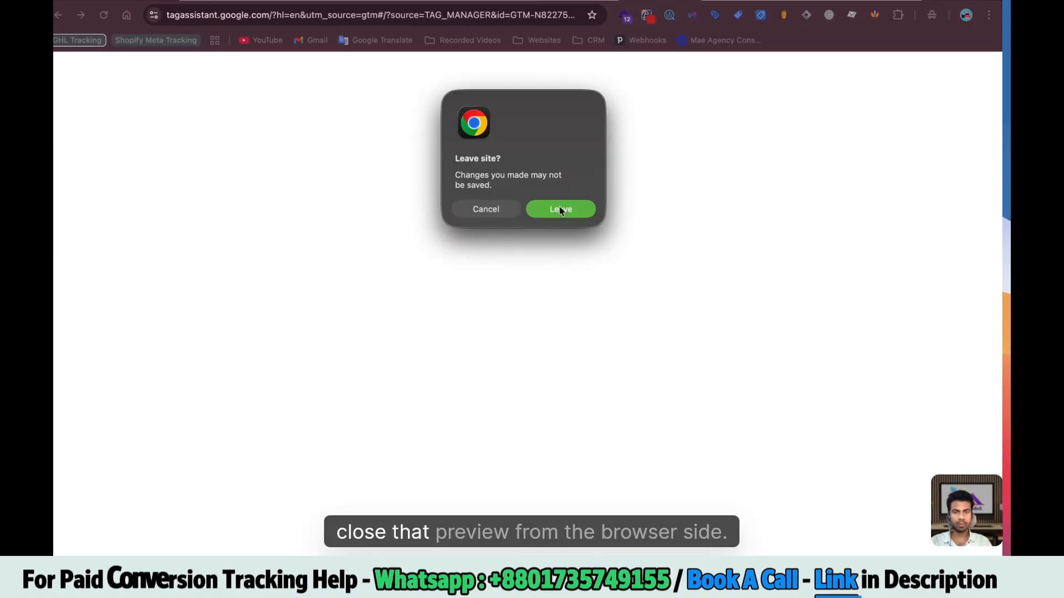
Open the GHL dataset's Website test events in Events Manager and inspect the PageView event
{"action": "left_click", "coordinate": [560, 209]}
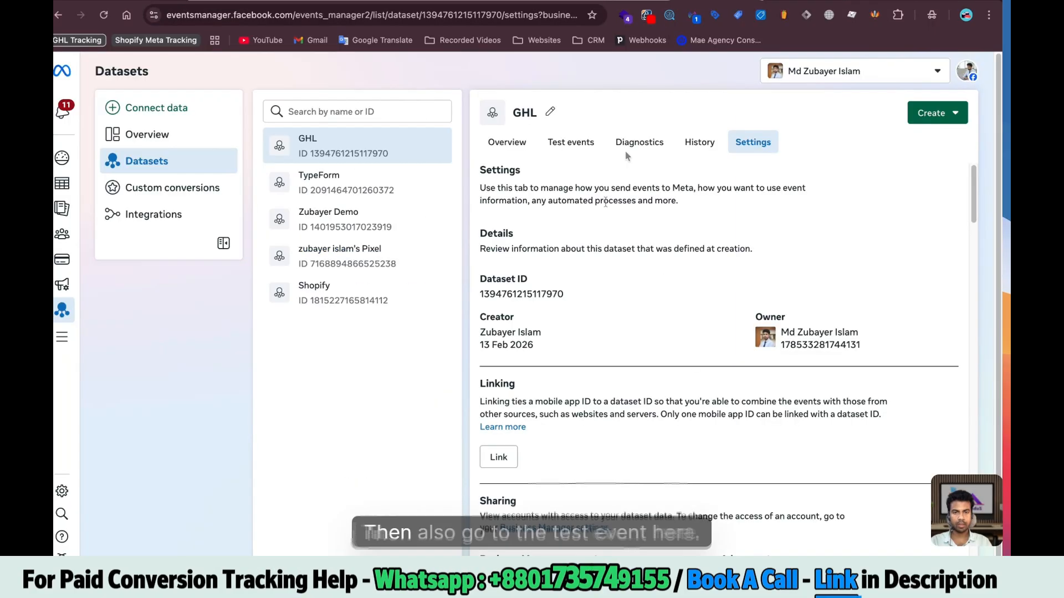
{"action": "left_click", "coordinate": [569, 144]}
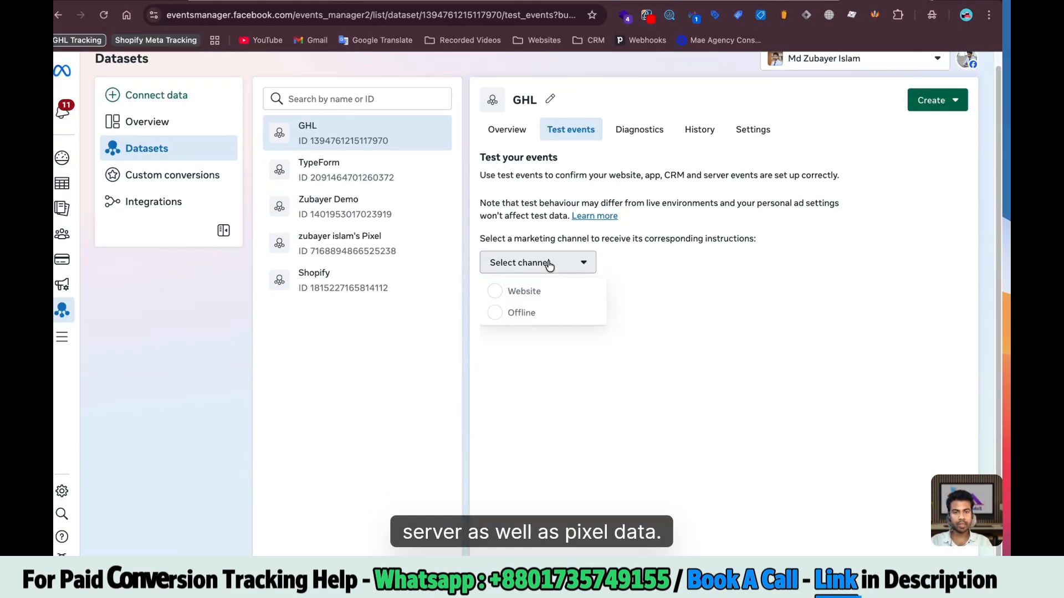
{"action": "left_click", "coordinate": [532, 291]}
{"action": "left_click", "coordinate": [543, 387]}
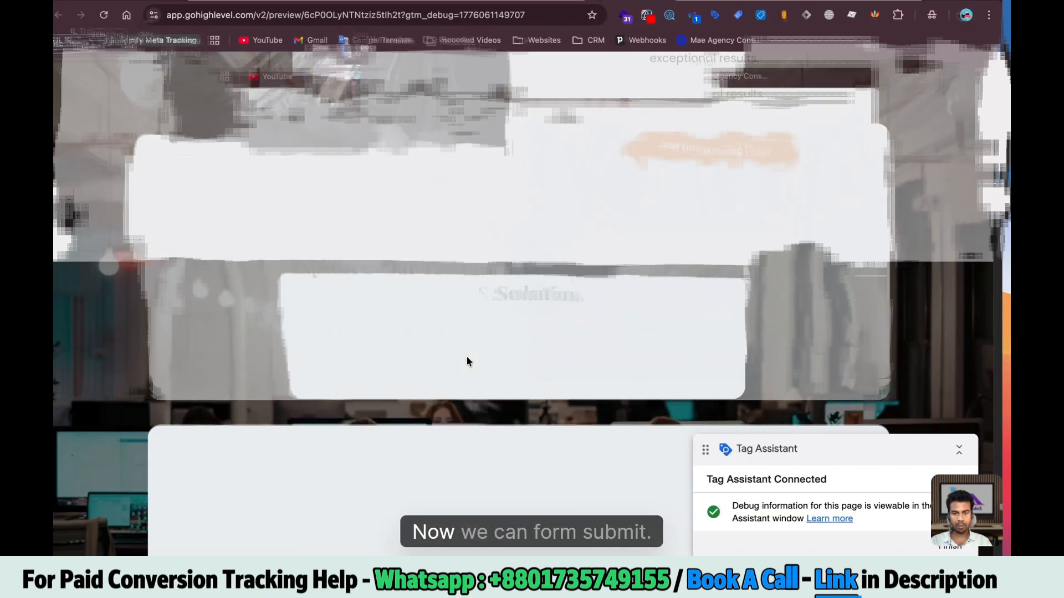
{"action": "scroll", "coordinate": [467, 356], "scroll_direction": "down", "scroll_amount": 10}
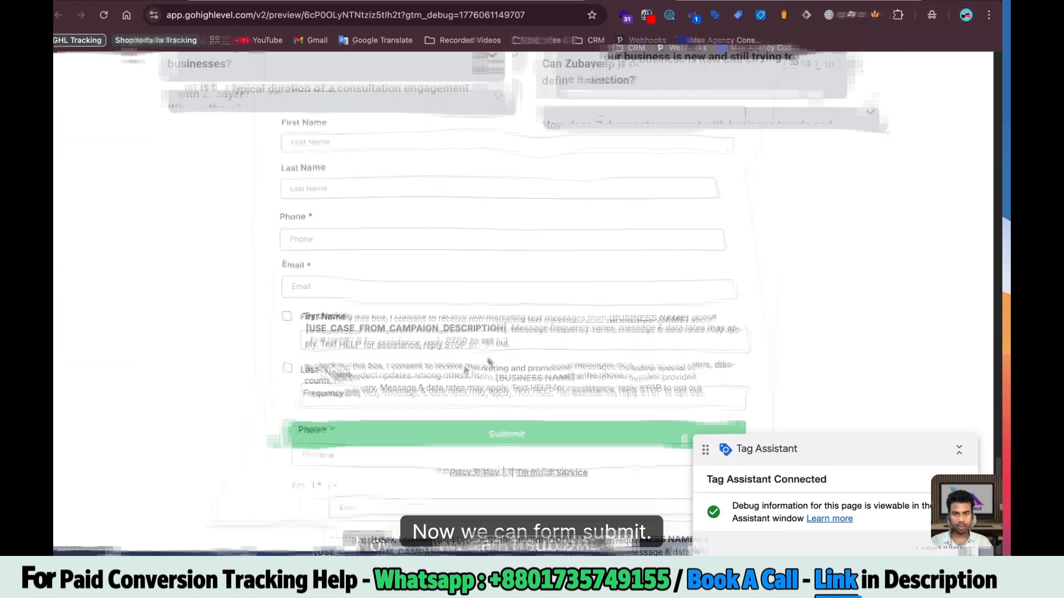
{"action": "scroll", "coordinate": [617, 297], "scroll_direction": "up", "scroll_amount": 10}
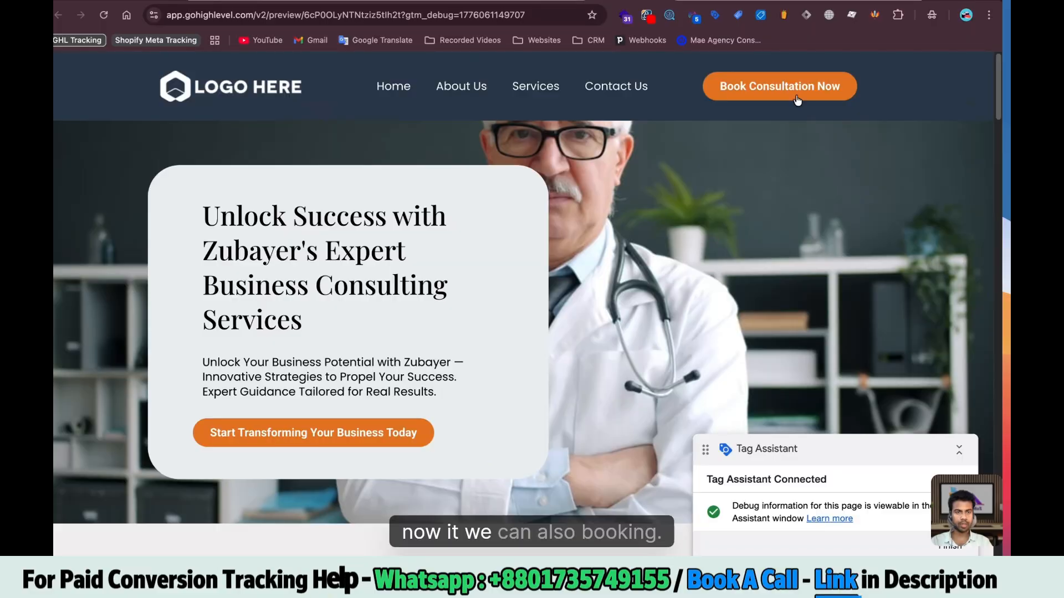
Book a consultation, check generate_lead and schedule in the debug log, and expand Lead and Schedule test events
{"action": "left_click", "coordinate": [797, 100]}
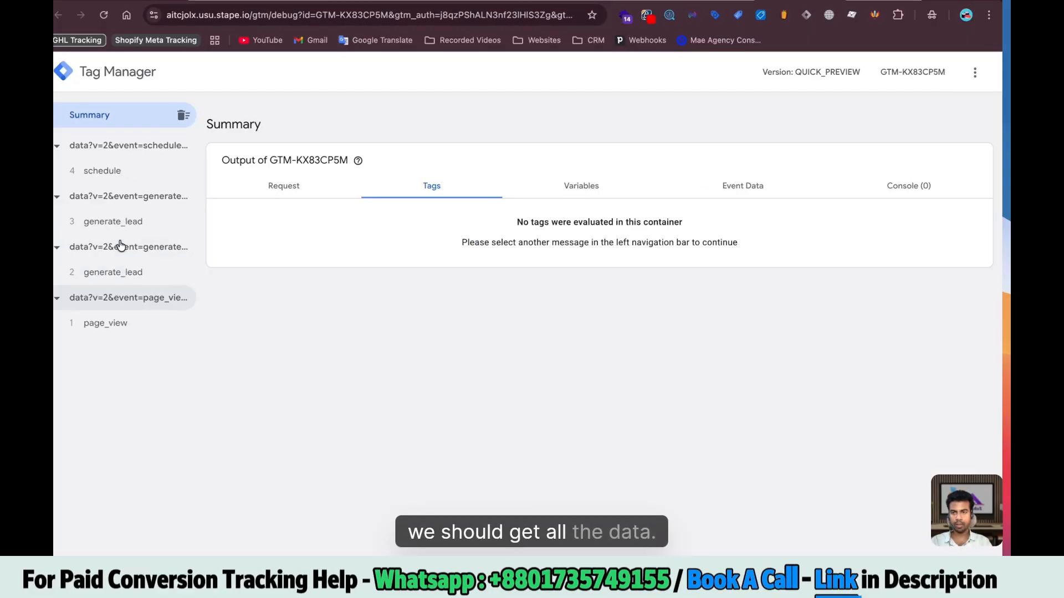
{"action": "left_click", "coordinate": [119, 272]}
{"action": "left_click", "coordinate": [108, 222]}
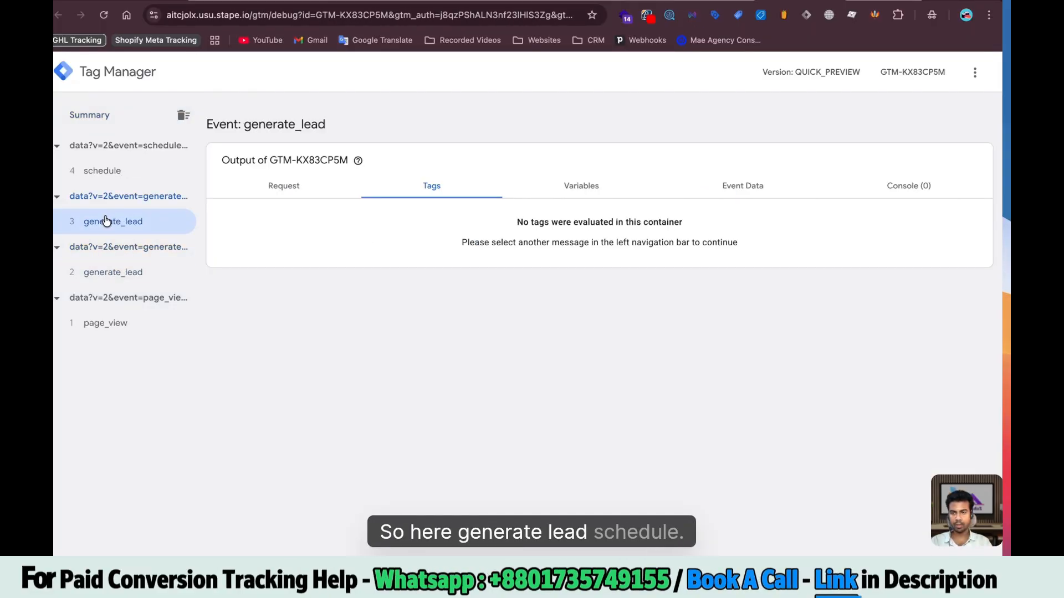
{"action": "left_click", "coordinate": [116, 170]}
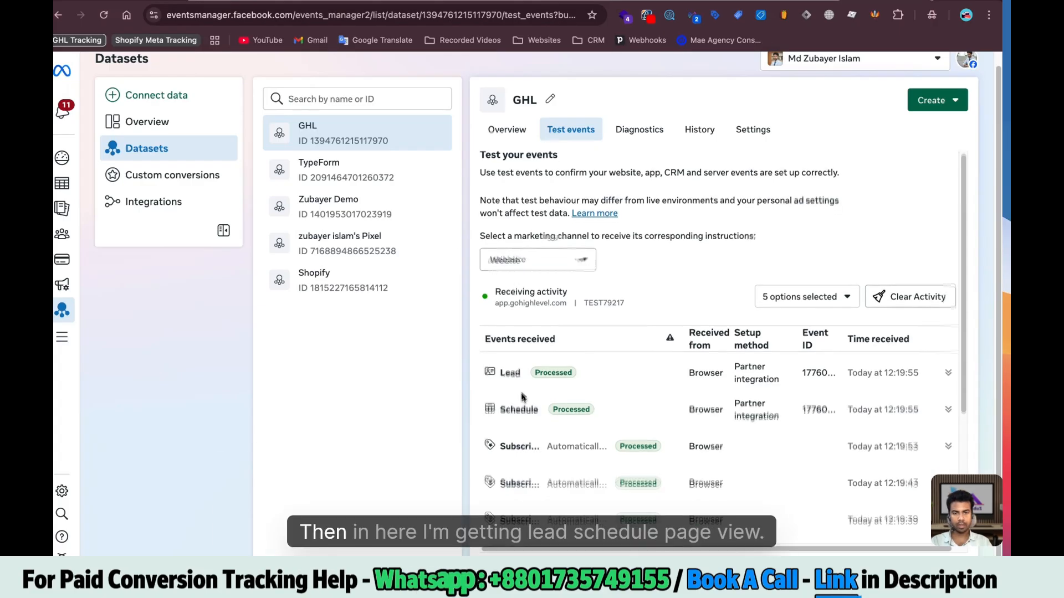
{"action": "scroll", "coordinate": [532, 358], "scroll_direction": "down", "scroll_amount": 4}
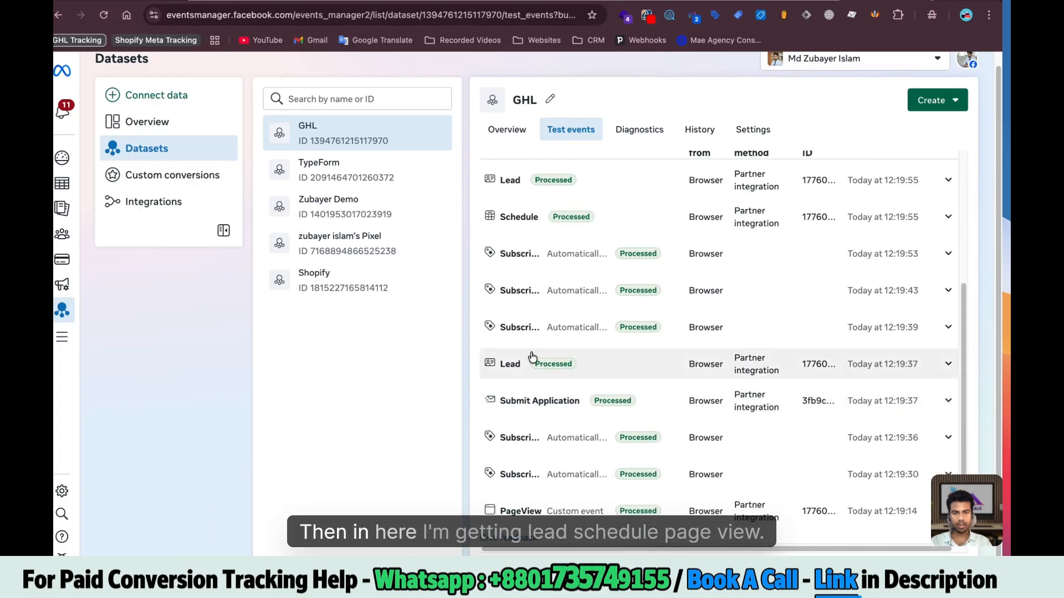
{"action": "left_click", "coordinate": [530, 191]}
{"action": "left_click", "coordinate": [535, 335]}
{"action": "scroll", "coordinate": [546, 431], "scroll_direction": "down", "scroll_amount": 4}
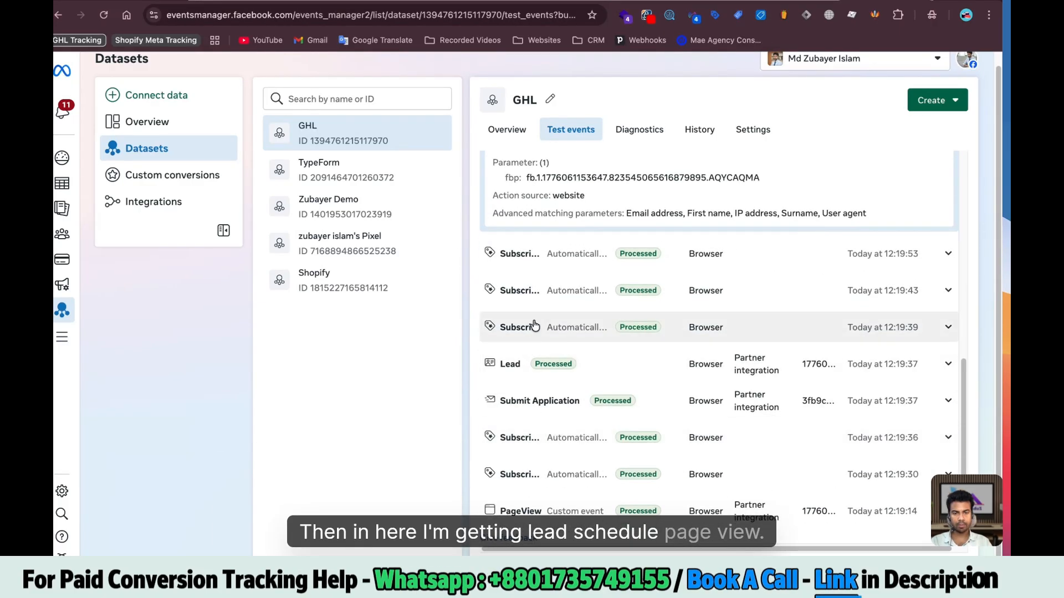
{"action": "scroll", "coordinate": [632, 369], "scroll_direction": "up", "scroll_amount": 10}
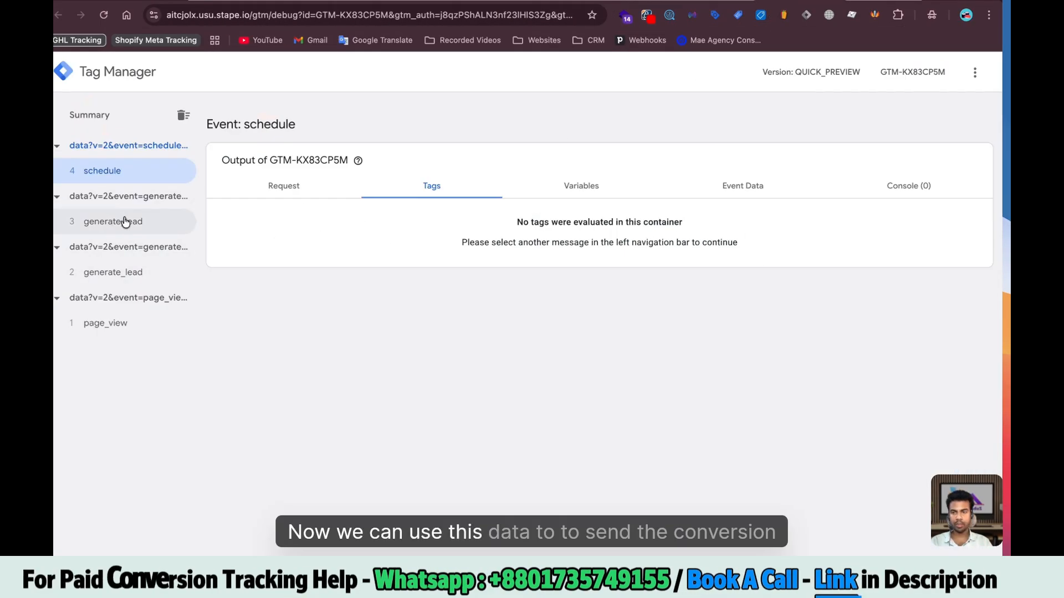
Go to the GoHighLevel Server container's Tags list and begin a new tag
{"action": "left_click", "coordinate": [703, 2]}
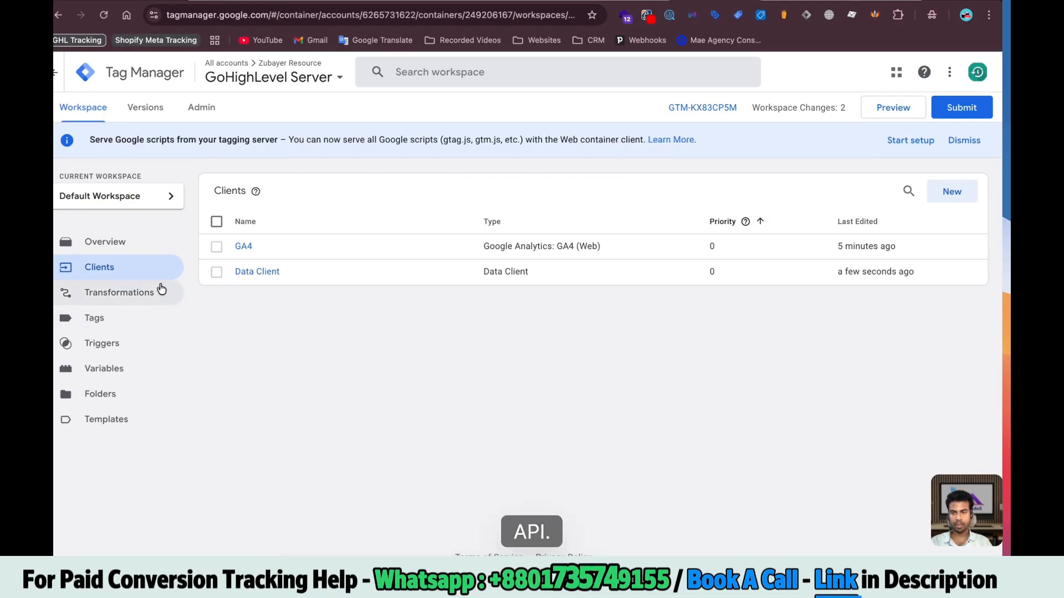
{"action": "left_click", "coordinate": [105, 320]}
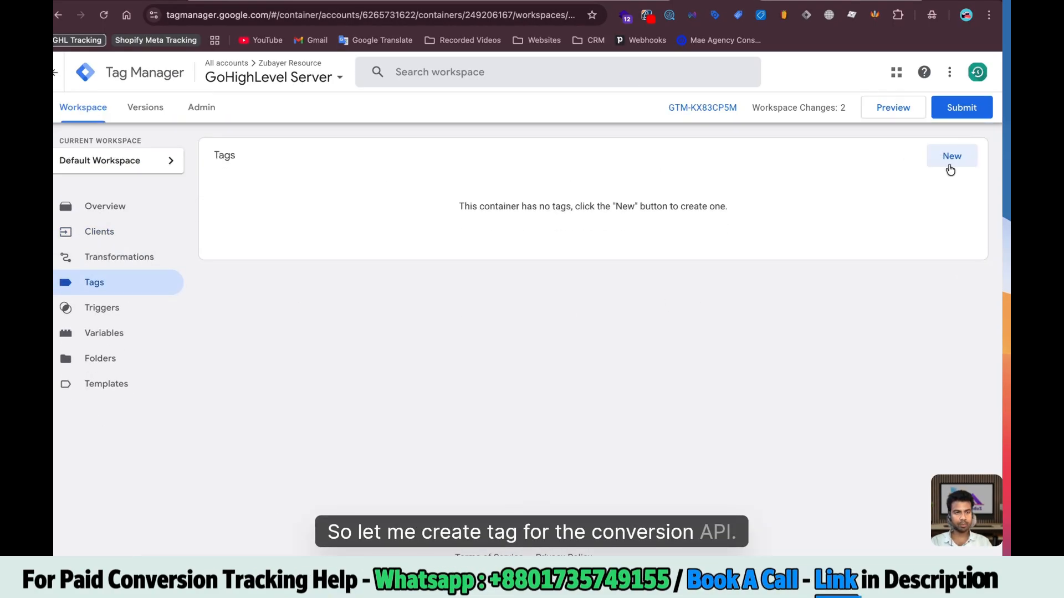
{"action": "left_click", "coordinate": [950, 166]}
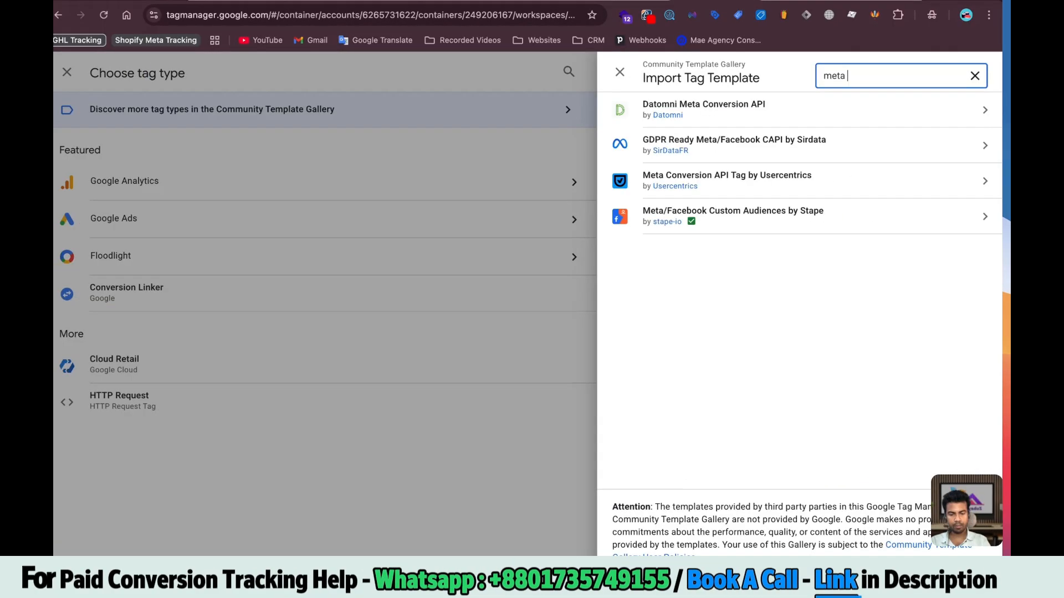
Add the stape-io Facebook Conversion API template and set Event Name Setup Method to Override
{"action": "type", "text": "cebook con"}
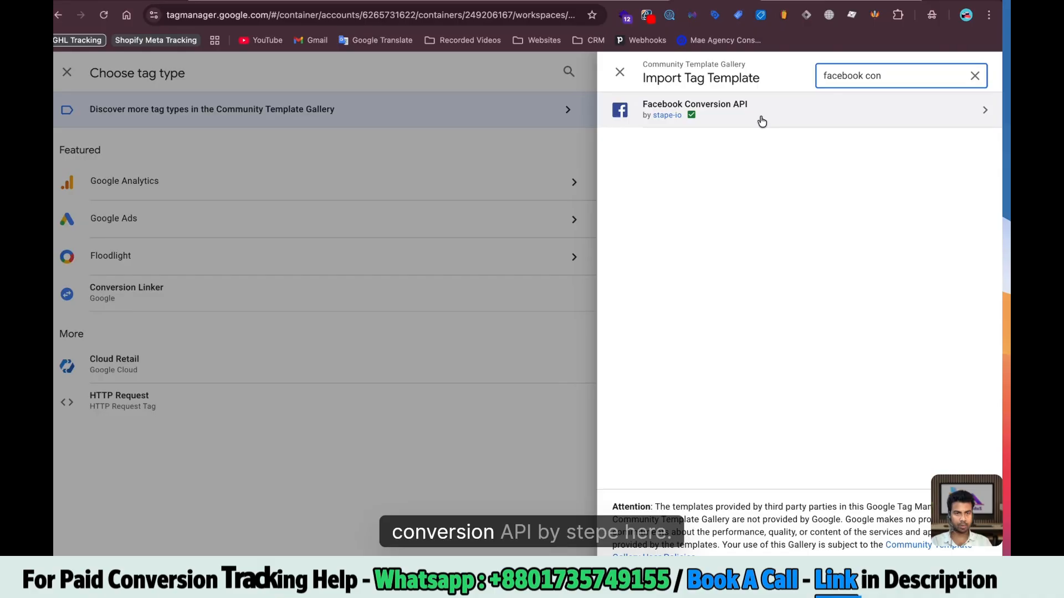
{"action": "left_click", "coordinate": [759, 118]}
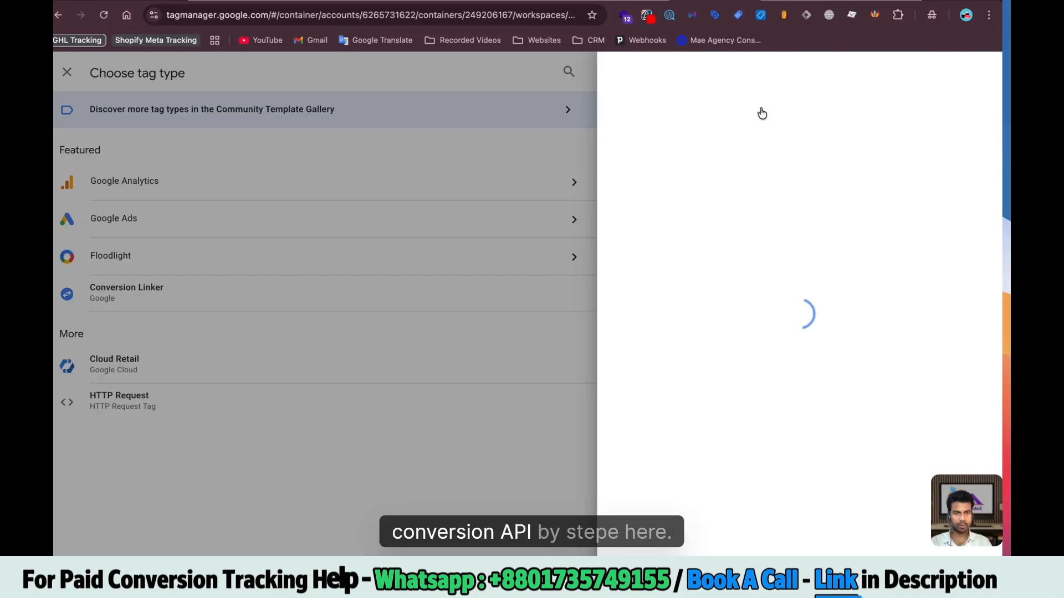
{"action": "left_click", "coordinate": [909, 71]}
{"action": "left_click", "coordinate": [405, 262]}
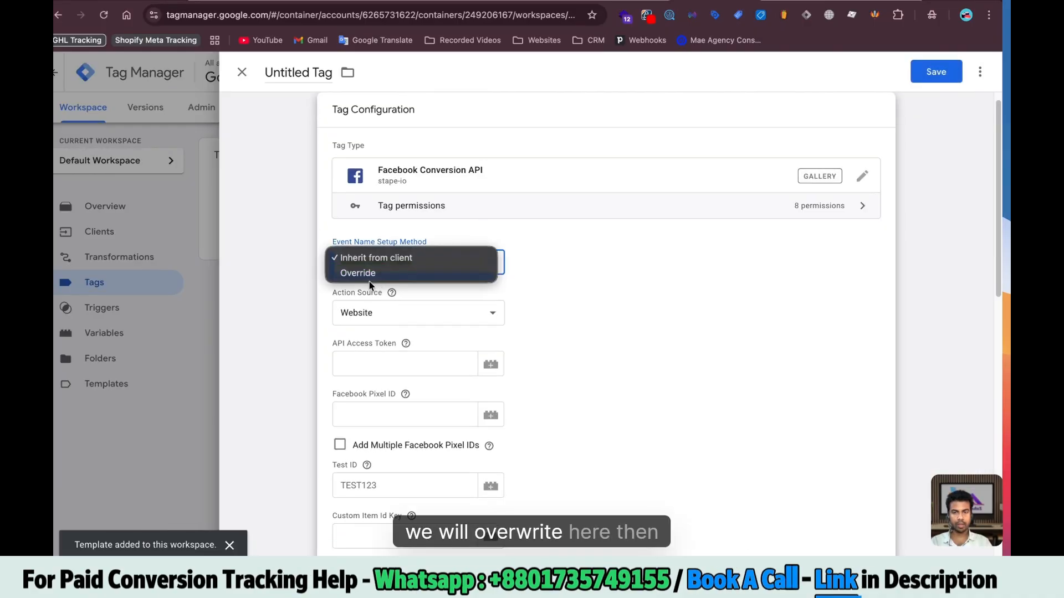
{"action": "left_click", "coordinate": [373, 273]}
{"action": "scroll", "coordinate": [385, 179], "scroll_direction": "down", "scroll_amount": 5}
Start a new variable for the API Access Token field, naming it Meta Pixel Access Token
{"action": "left_click", "coordinate": [490, 257]}
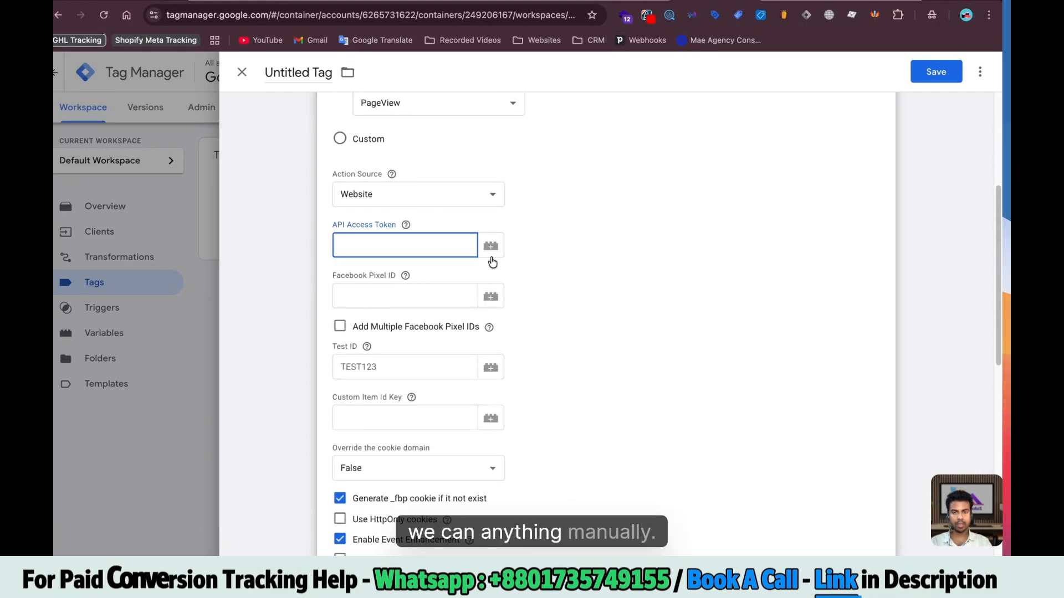
{"action": "scroll", "coordinate": [450, 210], "scroll_direction": "down", "scroll_amount": 1}
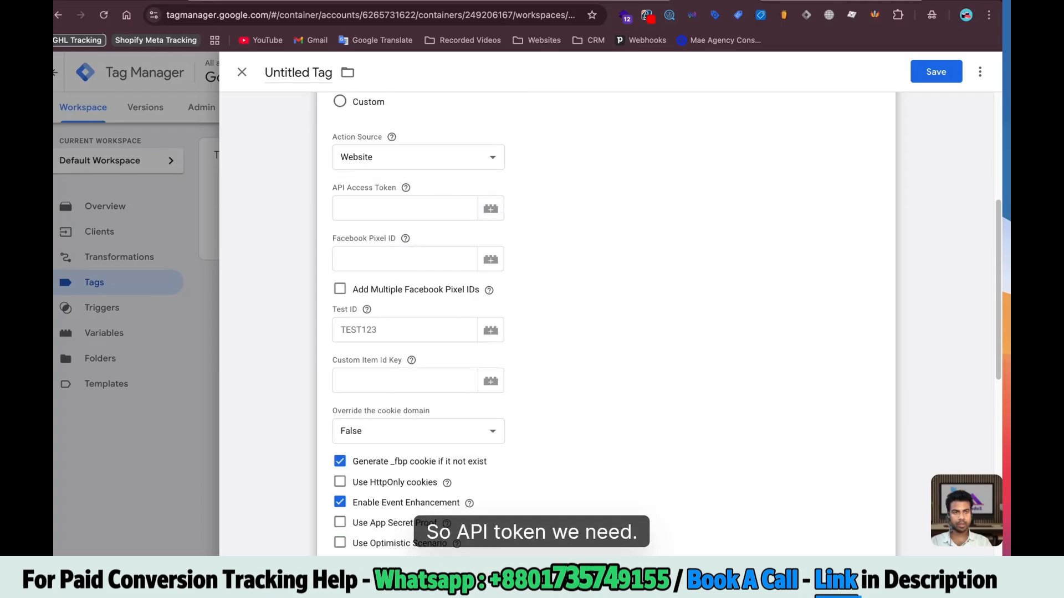
{"action": "left_click", "coordinate": [491, 209]}
{"action": "left_click", "coordinate": [979, 77]}
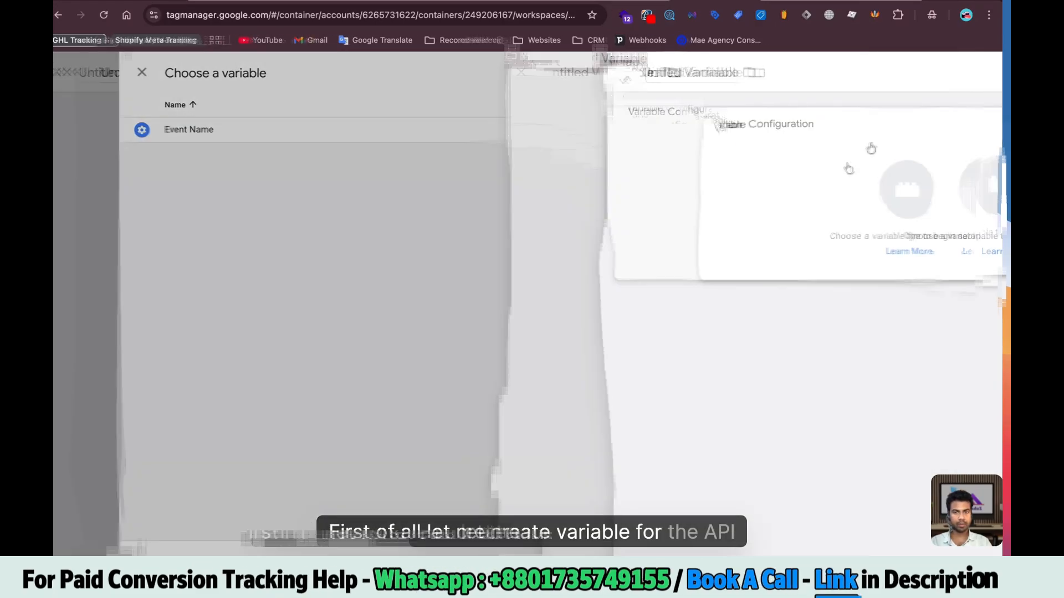
{"action": "left_click", "coordinate": [328, 72]}
{"action": "type", "text": "Meta Pixel Access Token"}
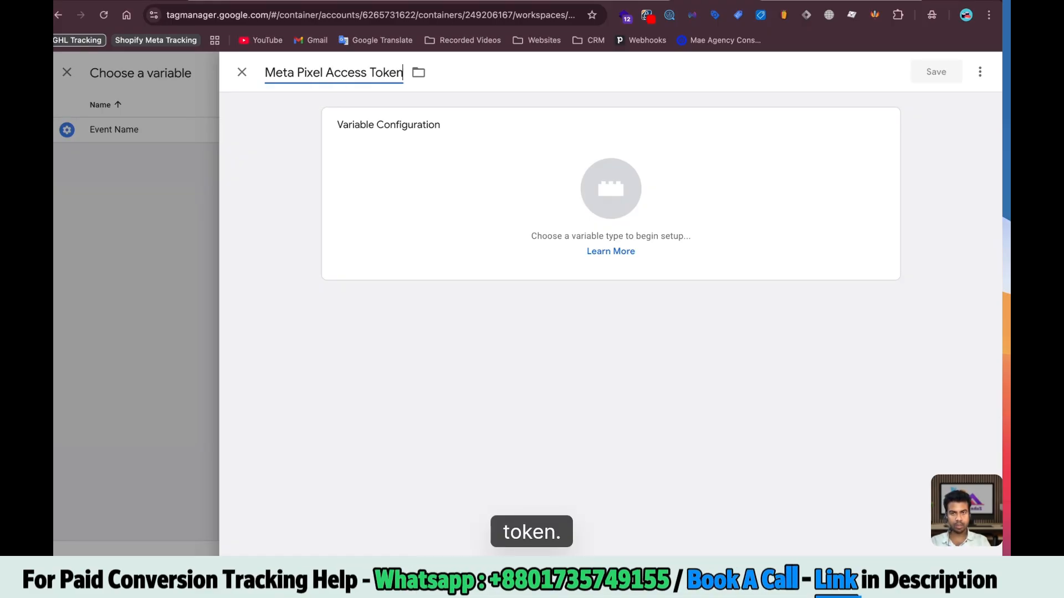
Make Meta Pixel Access Token and Meta Pixel Id Constant variables for the token and pixel ID fields
{"action": "left_click", "coordinate": [610, 190]}
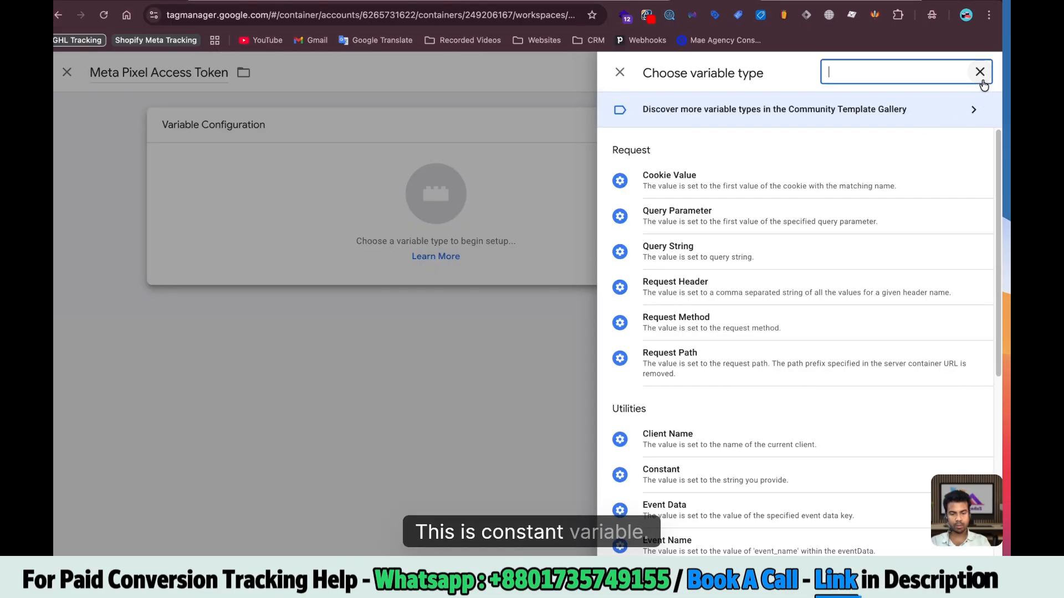
{"action": "type", "text": "con"}
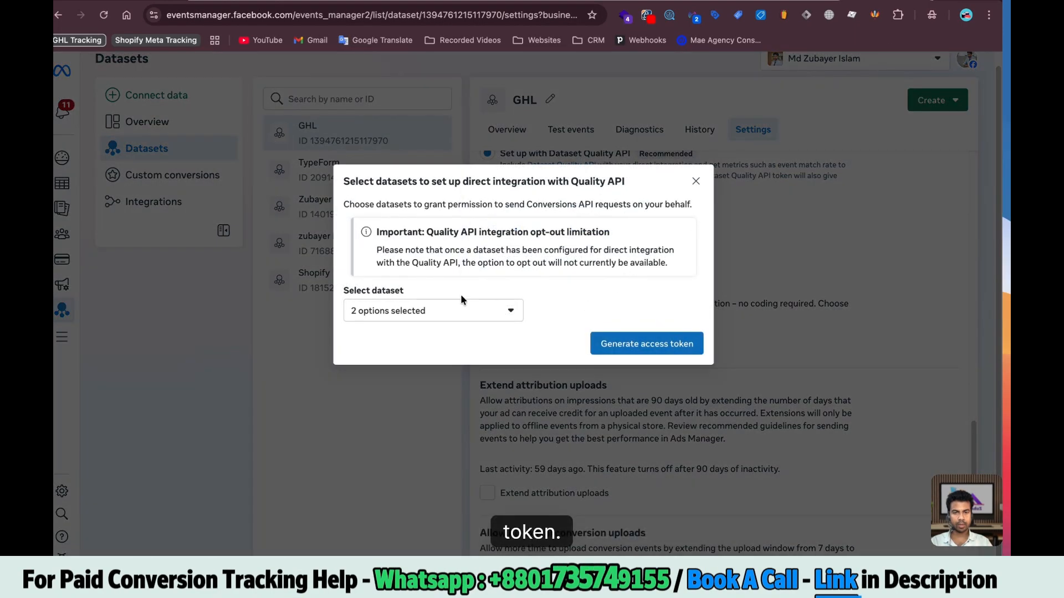
{"action": "left_click", "coordinate": [646, 342]}
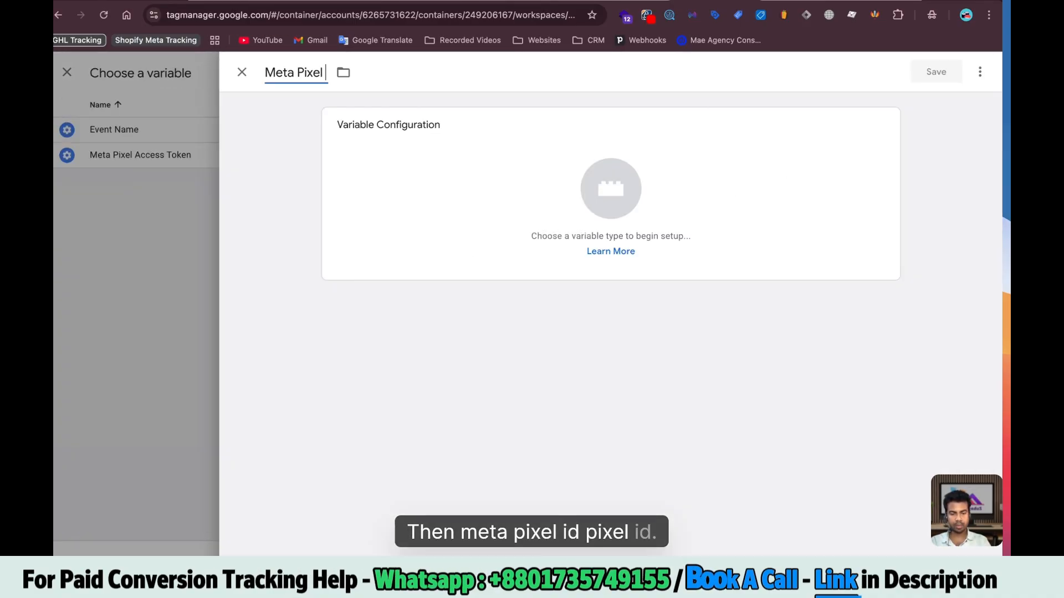
{"action": "type", "text": "Id"}
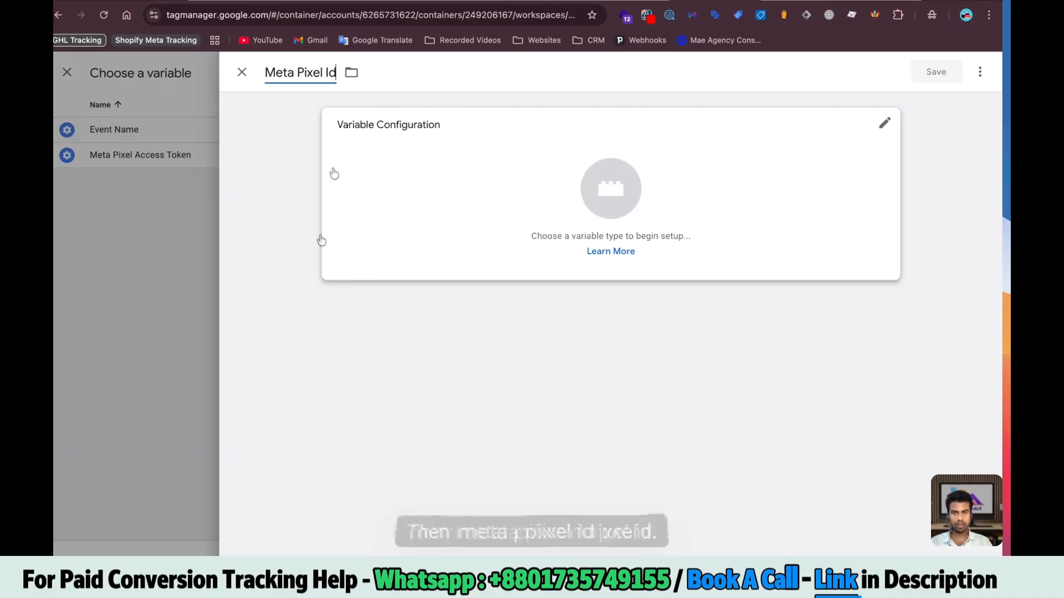
{"action": "left_click", "coordinate": [330, 171]}
{"action": "type", "text": "con"}
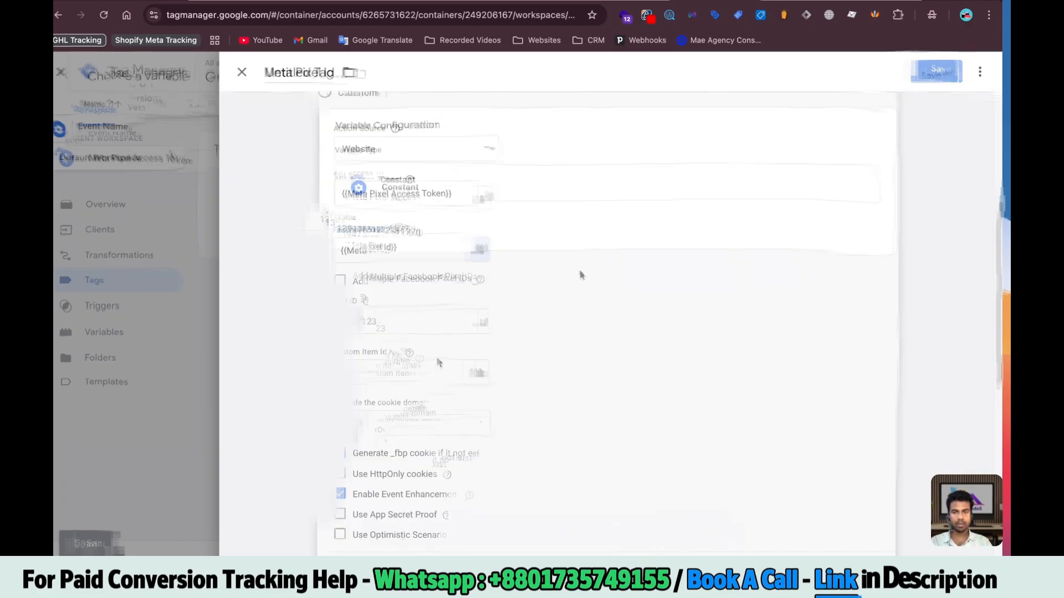
Create a Meta Pixel Test ID Constant variable for the tag's Test ID field
{"action": "left_click", "coordinate": [413, 308]}
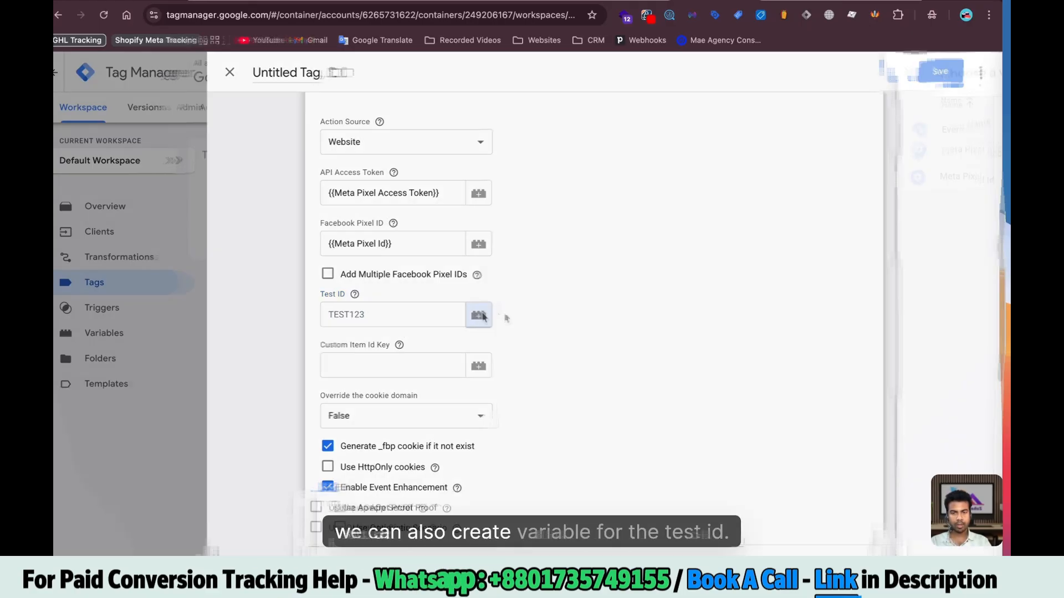
{"action": "left_click", "coordinate": [478, 315]}
{"action": "left_click", "coordinate": [980, 72]}
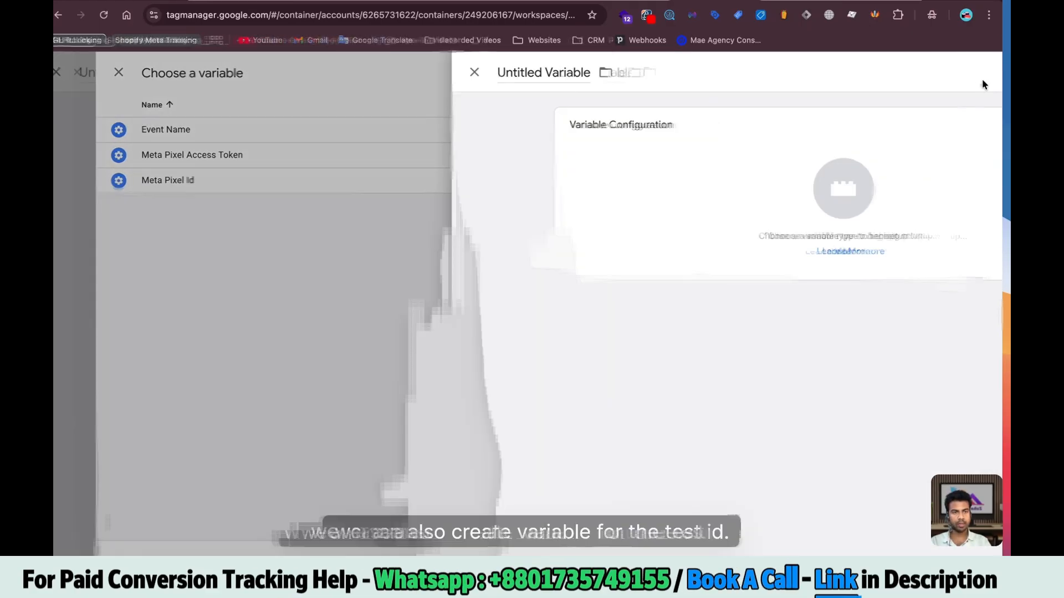
{"action": "type", "text": "Meta Pixel Test"}
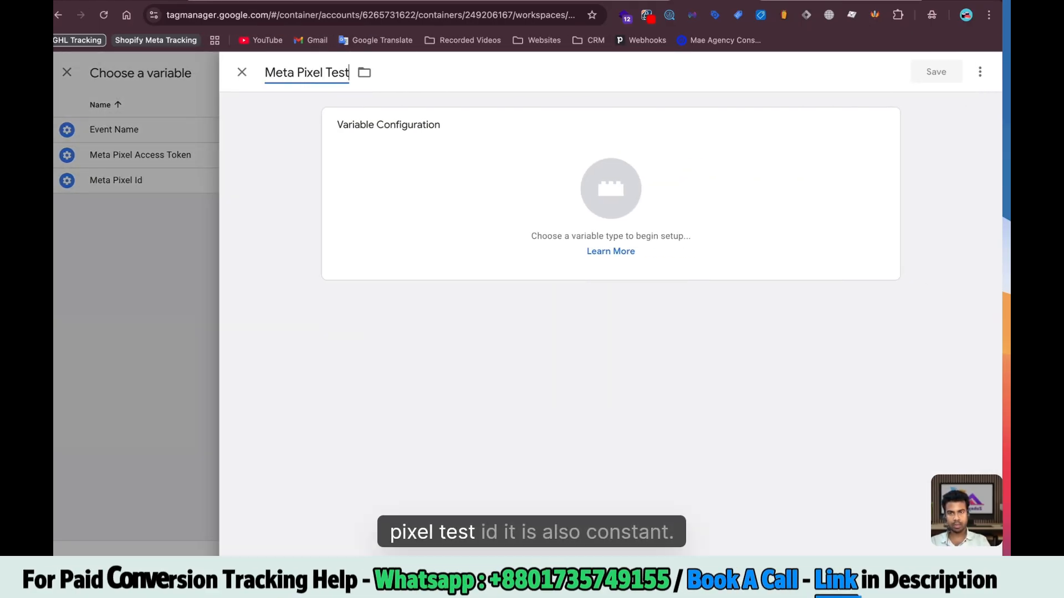
{"action": "type", "text": " ID"}
{"action": "left_click", "coordinate": [610, 188]}
{"action": "left_click", "coordinate": [943, 73]}
{"action": "type", "text": "con"}
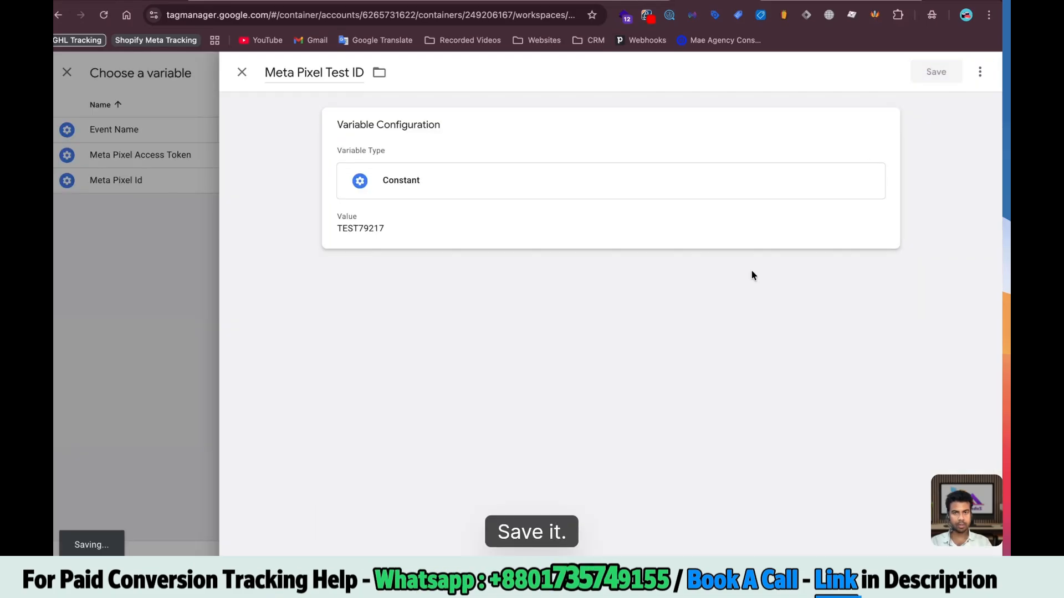
{"action": "scroll", "coordinate": [438, 300], "scroll_direction": "down", "scroll_amount": 5}
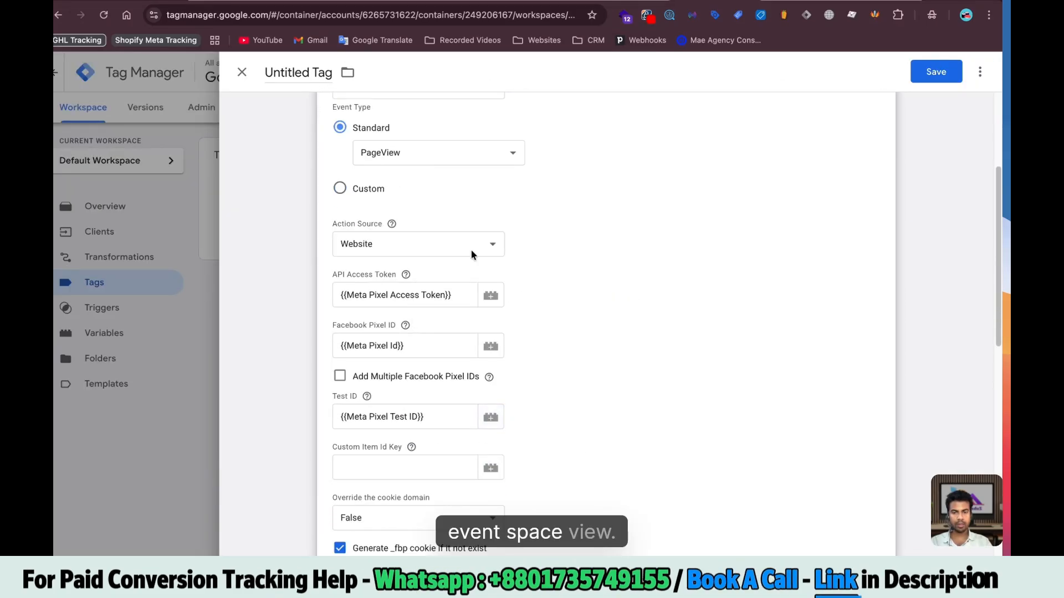
Trigger the tag on All Pages, save it as Meta CAPI Config, and reopen it
{"action": "scroll", "coordinate": [471, 254], "scroll_direction": "down", "scroll_amount": 10}
{"action": "left_click", "coordinate": [499, 360]}
{"action": "left_click", "coordinate": [361, 137]}
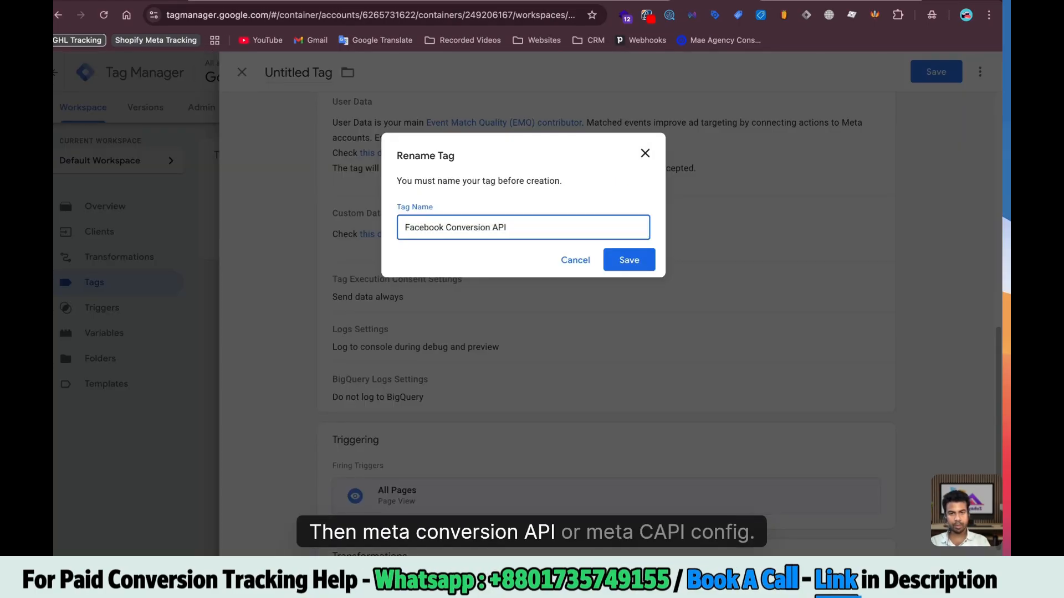
{"action": "type", "text": "Meta CAPI "}
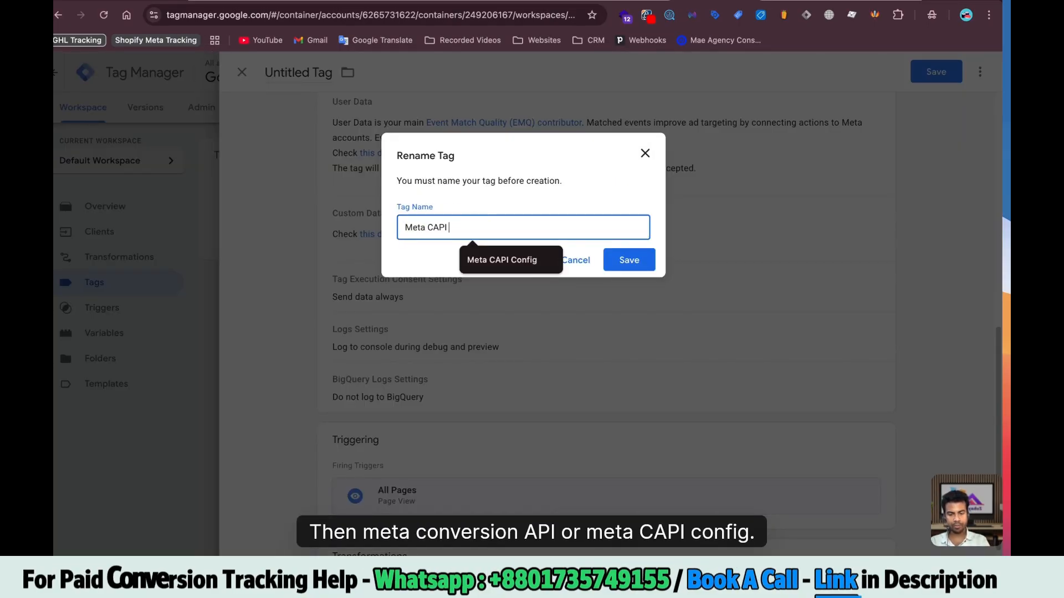
{"action": "type", "text": "Config"}
{"action": "key", "text": "Return"}
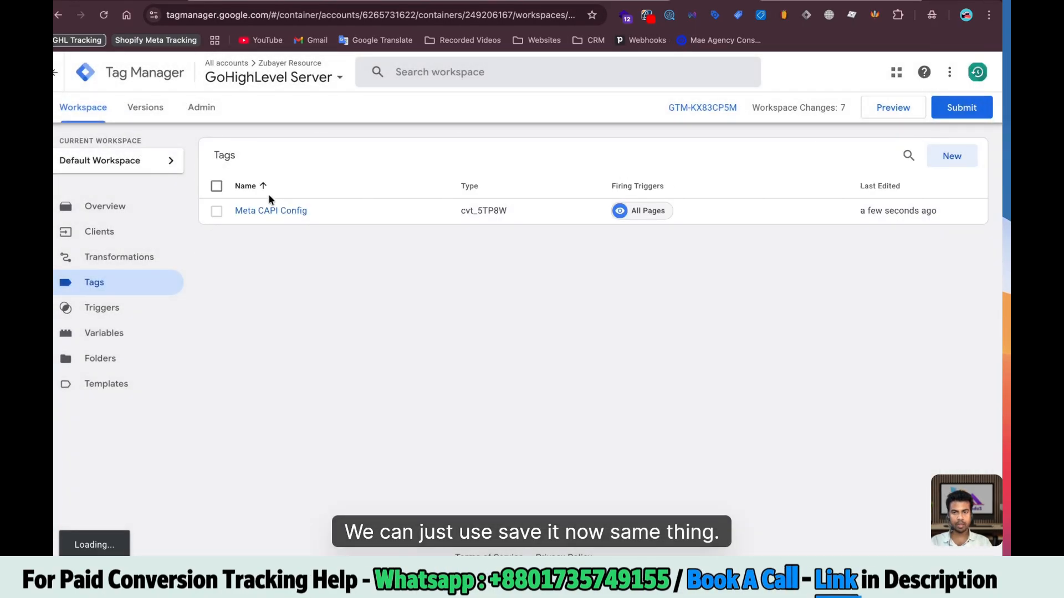
{"action": "left_click", "coordinate": [267, 212]}
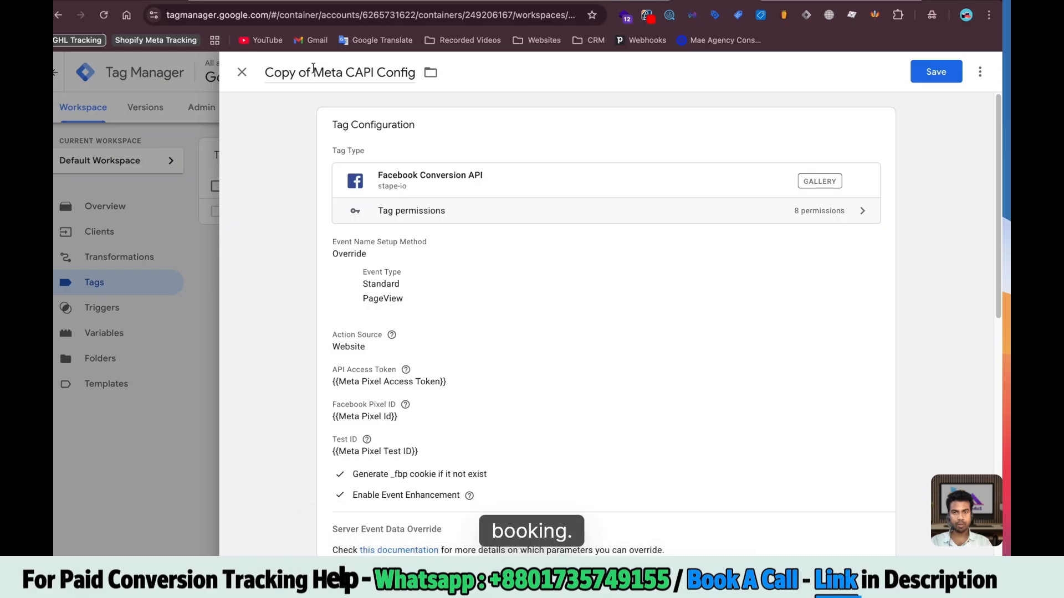
Rename the copied tag from Config to Meta CAPI Lead
{"action": "key", "text": "BackSpace"}
{"action": "double_click", "coordinate": [357, 73]}
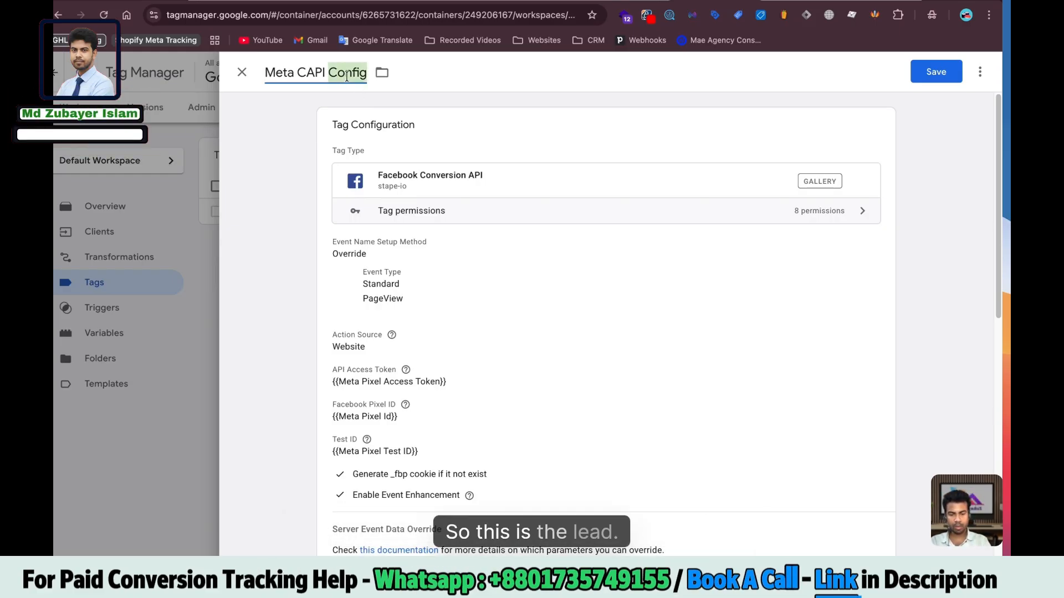
{"action": "type", "text": "Lea"}
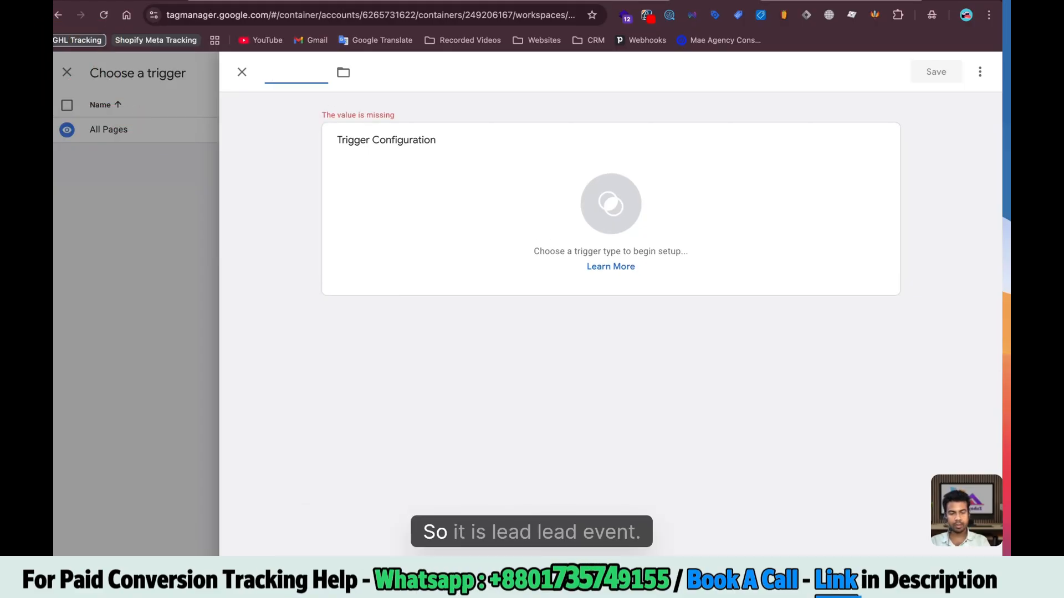
Create a Lead Custom Event trigger on generate_lead and attach it to the tag
{"action": "type", "text": "Lead"}
{"action": "left_click", "coordinate": [450, 246]}
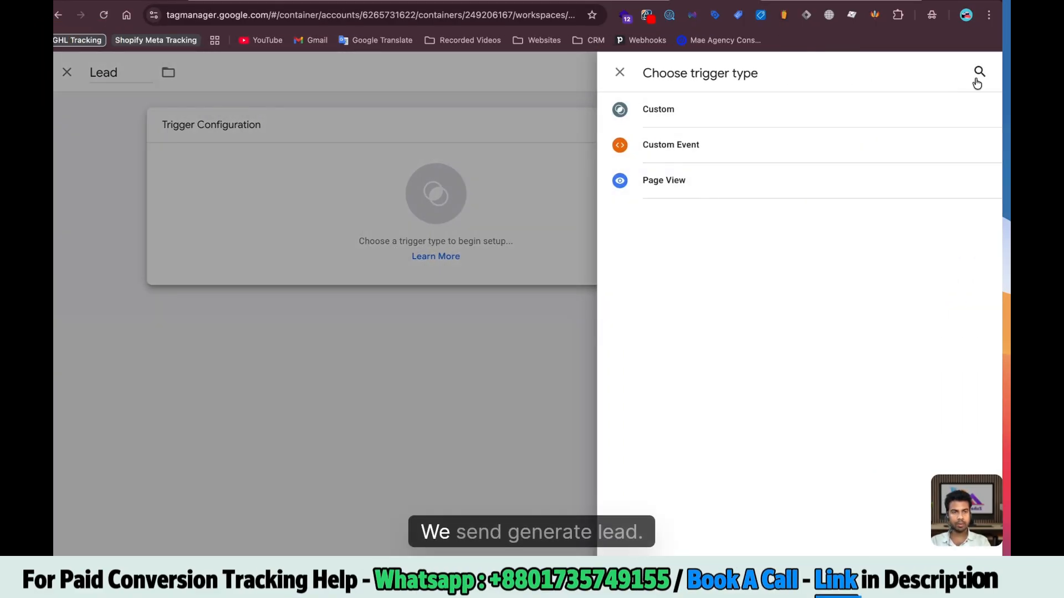
{"action": "left_click", "coordinate": [772, 162]}
{"action": "left_click", "coordinate": [405, 259]}
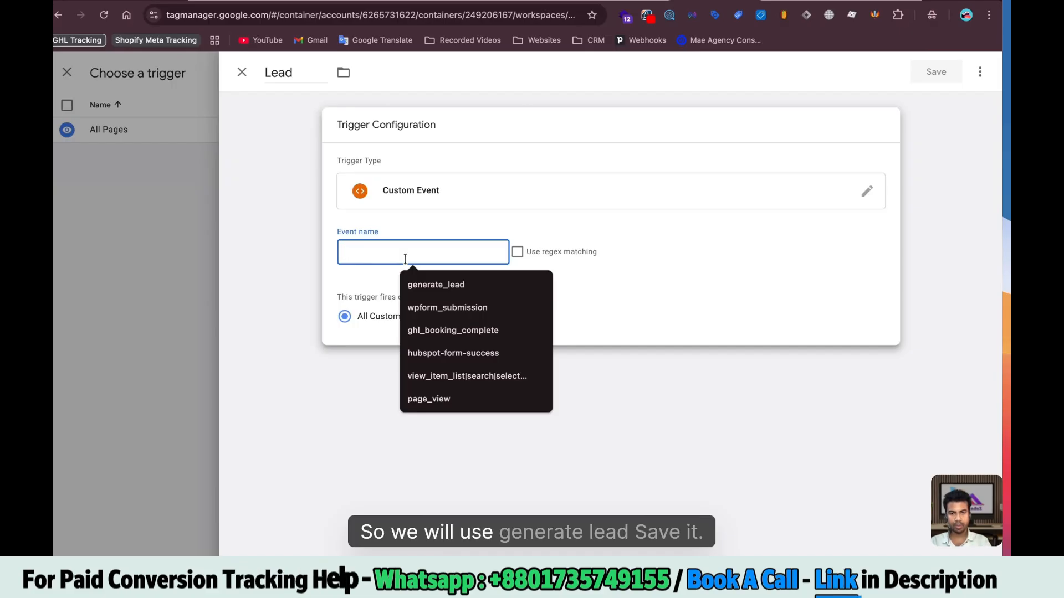
{"action": "left_click", "coordinate": [442, 283]}
{"action": "left_click", "coordinate": [935, 78]}
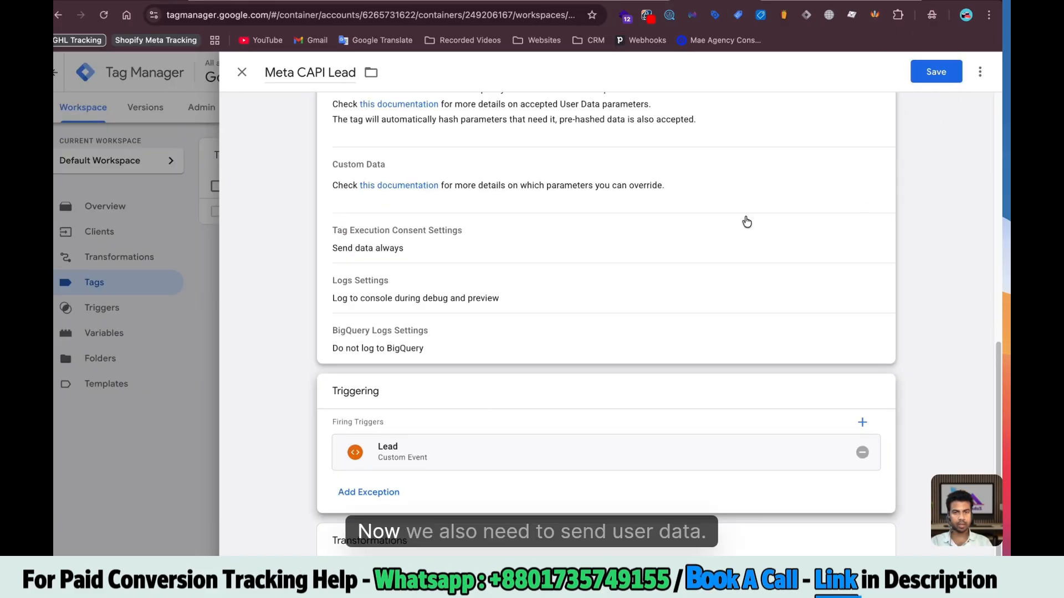
Set the first two User Data properties to First Name and Last Name
{"action": "scroll", "coordinate": [627, 276], "scroll_direction": "up", "scroll_amount": 2}
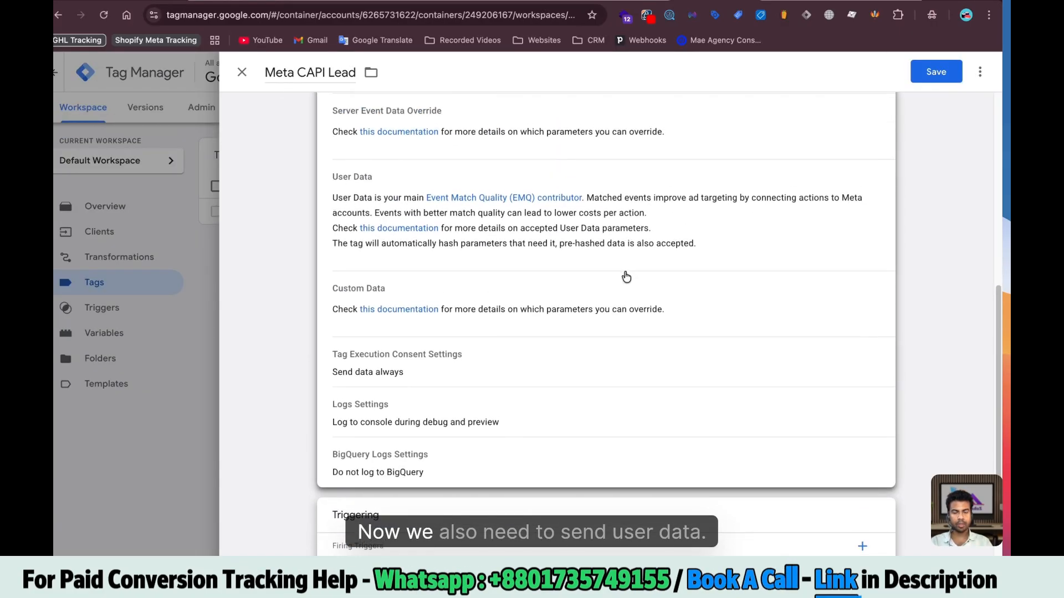
{"action": "left_click", "coordinate": [626, 276]}
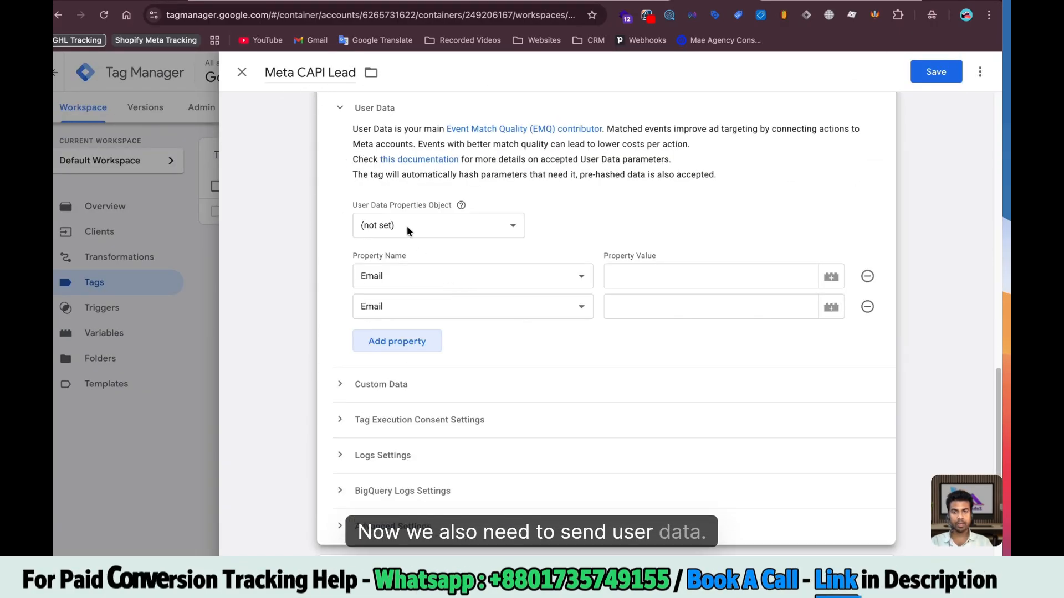
{"action": "left_click", "coordinate": [407, 276]}
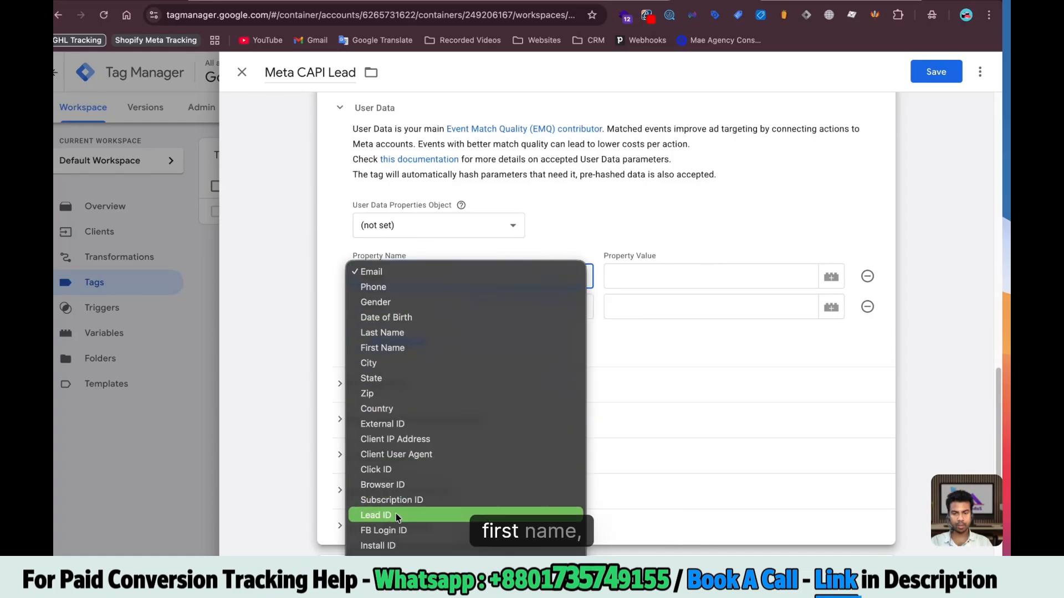
{"action": "scroll", "coordinate": [396, 515], "scroll_direction": "down", "scroll_amount": 3}
{"action": "scroll", "coordinate": [391, 388], "scroll_direction": "up", "scroll_amount": 3}
{"action": "left_click", "coordinate": [388, 273]}
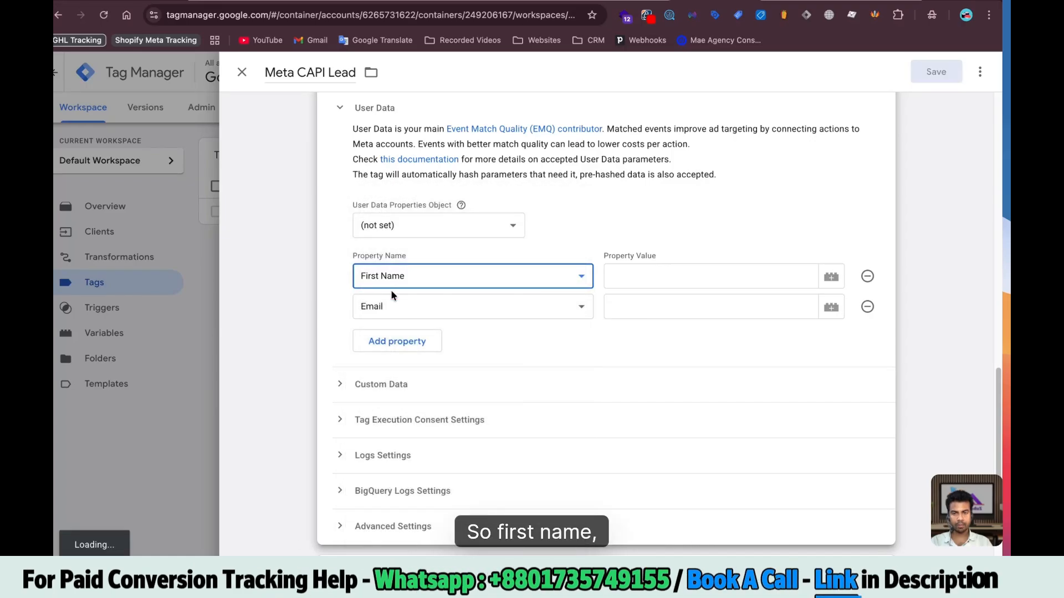
{"action": "left_click", "coordinate": [391, 306]}
{"action": "left_click", "coordinate": [388, 363]}
Add three more User Data rows and set them to Email, Phone and Country
{"action": "scroll", "coordinate": [414, 325], "scroll_direction": "down", "scroll_amount": 2}
{"action": "left_click", "coordinate": [397, 270]}
{"action": "left_click", "coordinate": [399, 299]}
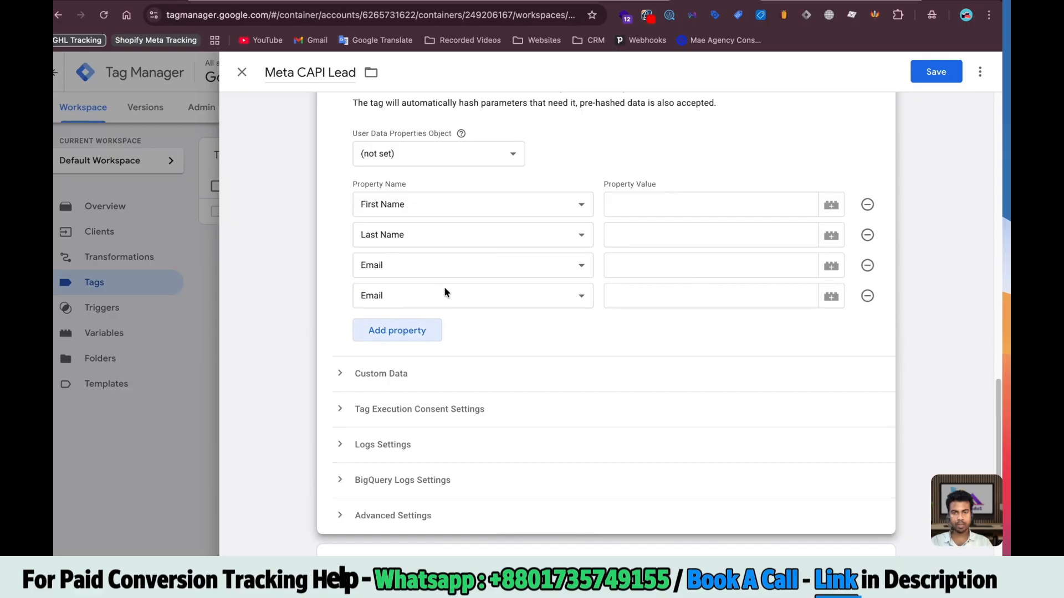
{"action": "left_click", "coordinate": [396, 328]}
{"action": "scroll", "coordinate": [421, 277], "scroll_direction": "down", "scroll_amount": 2}
{"action": "left_click", "coordinate": [418, 231]}
{"action": "left_click", "coordinate": [390, 233]}
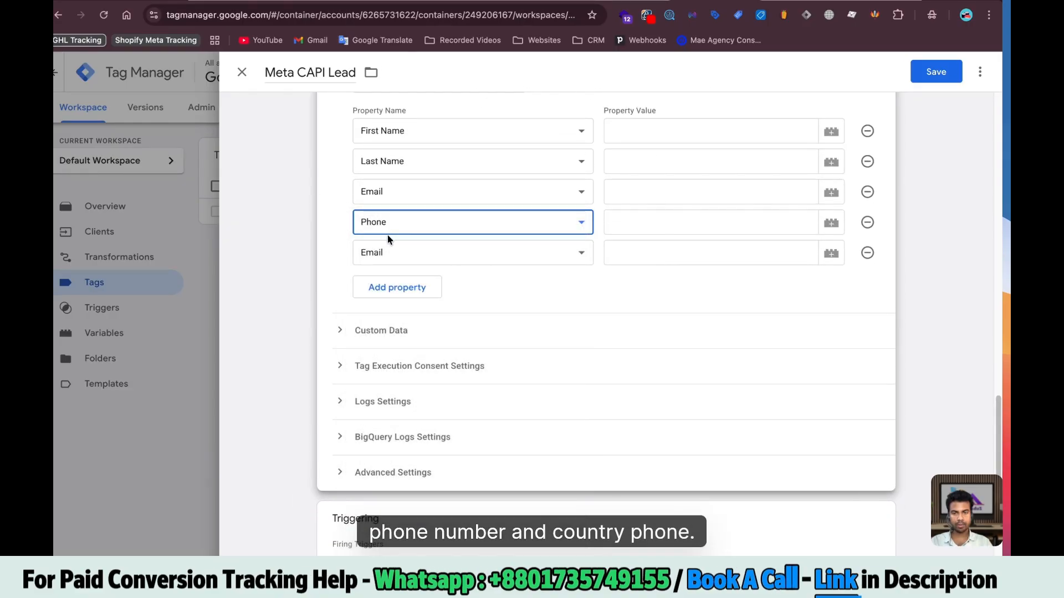
{"action": "left_click", "coordinate": [394, 253]}
{"action": "left_click", "coordinate": [382, 386]}
{"action": "scroll", "coordinate": [578, 213], "scroll_direction": "up", "scroll_amount": 3}
Check the schedule event's data keys in the server preview, searching for the last name key
{"action": "left_click", "coordinate": [660, 239]}
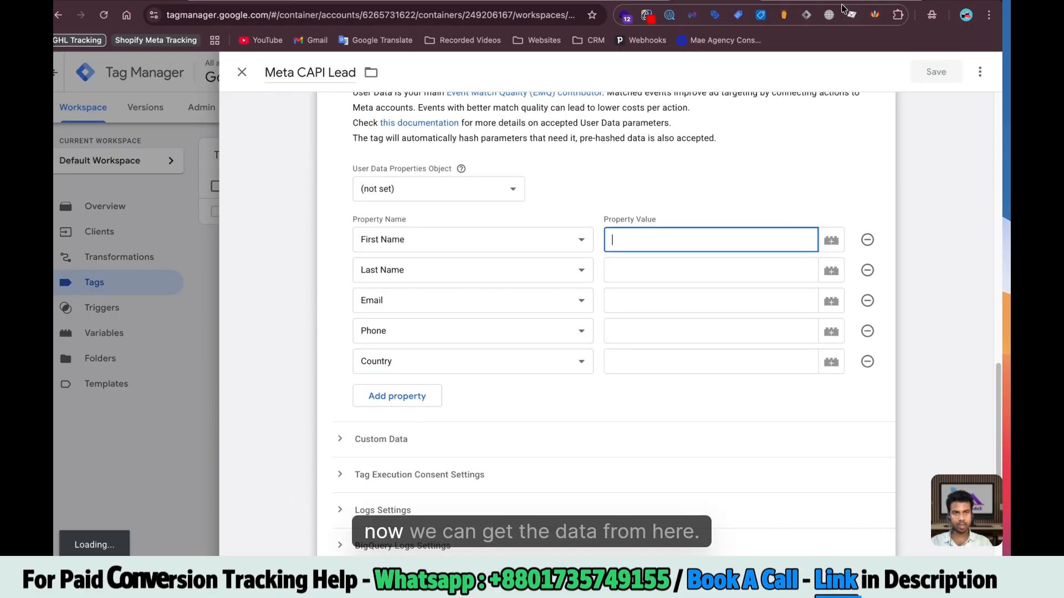
{"action": "left_click", "coordinate": [800, 1]}
{"action": "left_click", "coordinate": [581, 188]}
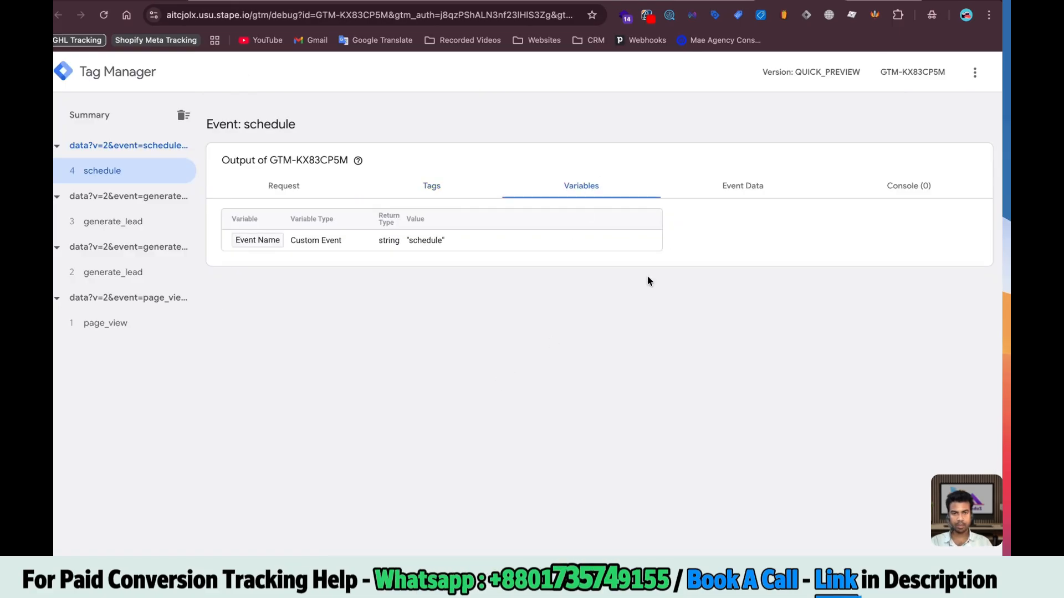
{"action": "left_click", "coordinate": [742, 186]}
{"action": "scroll", "coordinate": [388, 388], "scroll_direction": "down", "scroll_amount": 5}
{"action": "key", "text": "super+f"}
{"action": "type", "text": "last"}
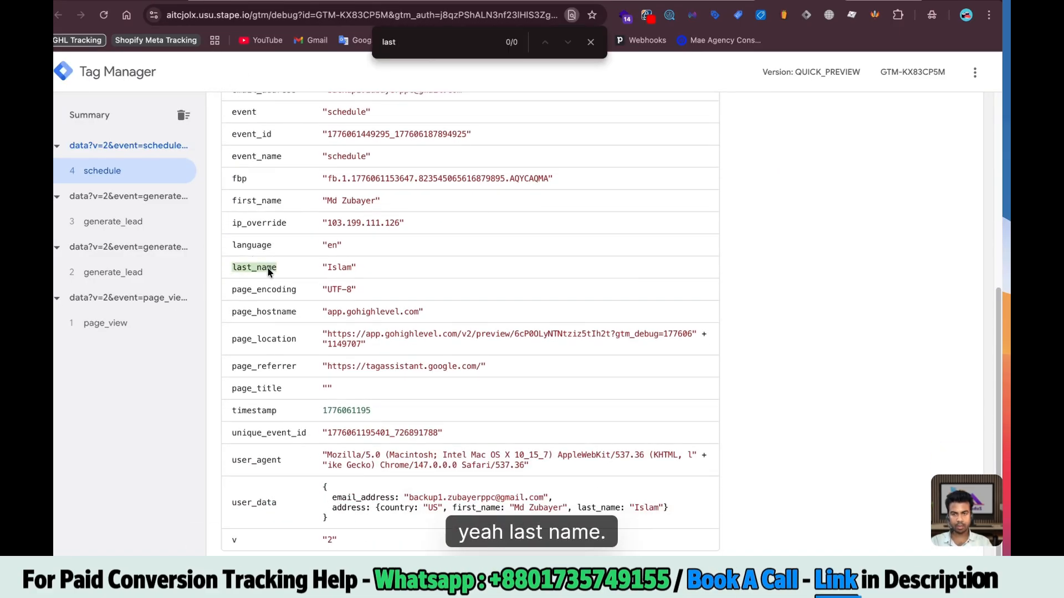
Create First Name, Last Name and Email (key email_address) Event Data variables for the user data values
{"action": "left_click", "coordinate": [714, 1]}
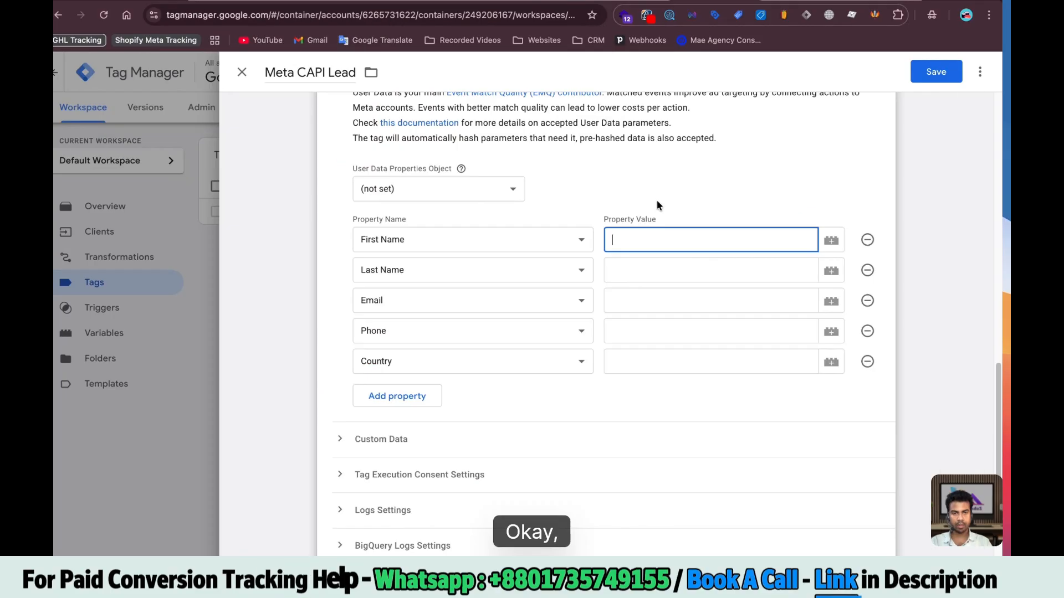
{"action": "left_click", "coordinate": [831, 240]}
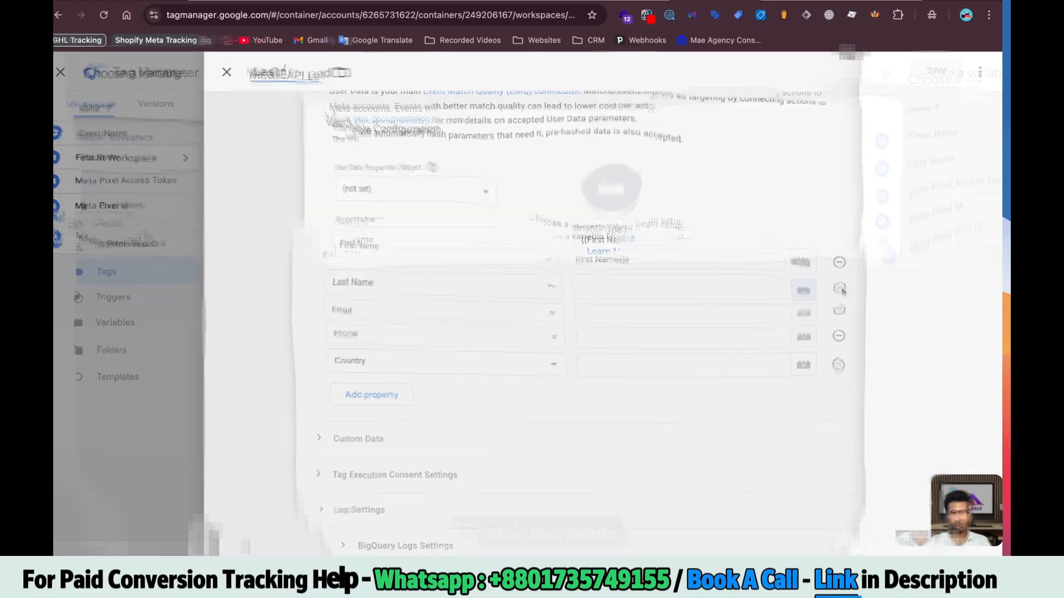
{"action": "type", "text": "N"}
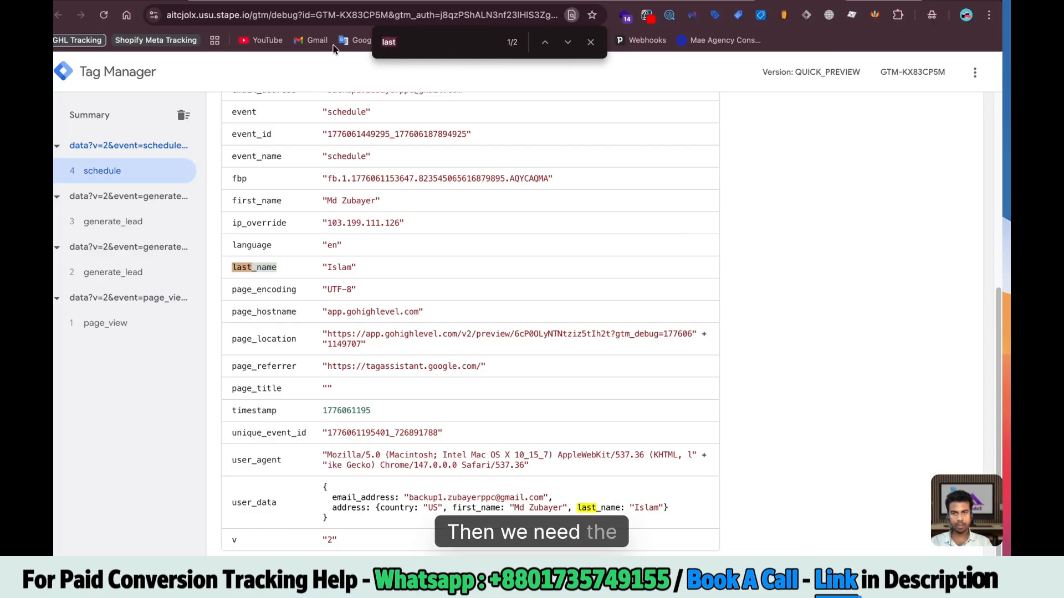
{"action": "type", "text": "mail"}
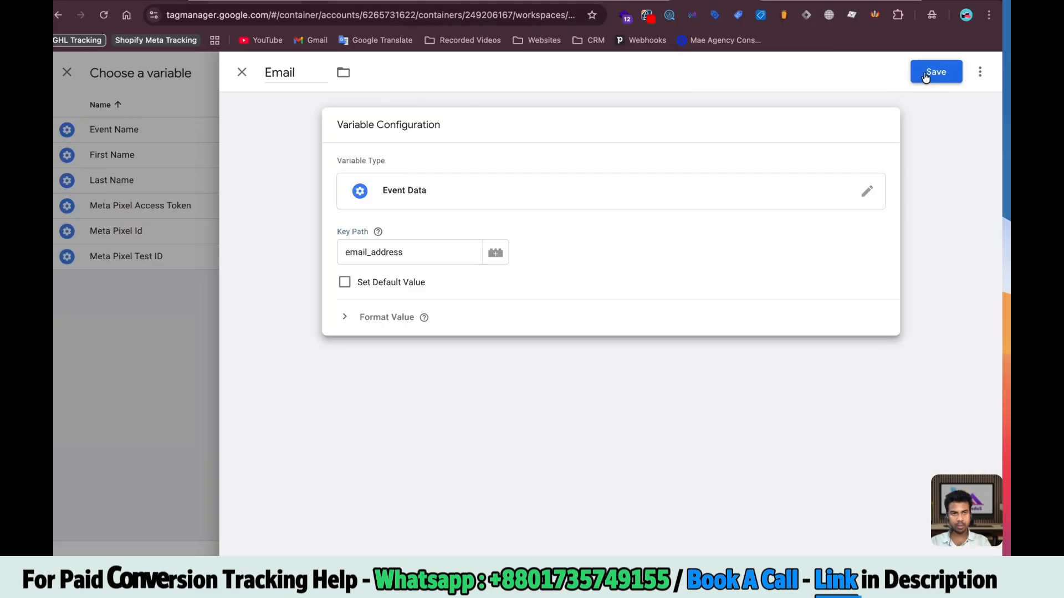
{"action": "left_click", "coordinate": [936, 72]}
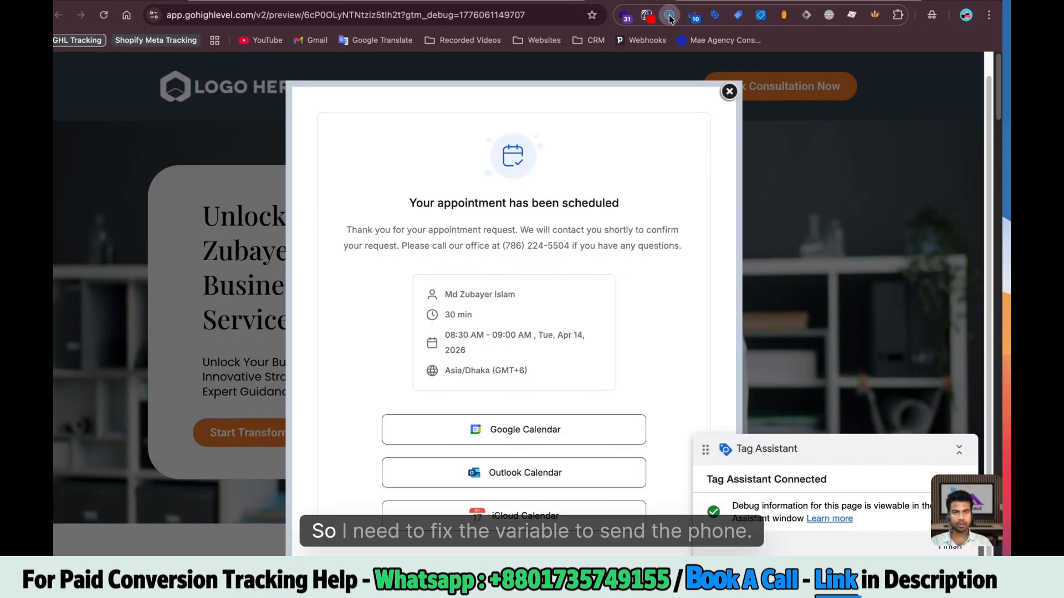
Inspect the data layer's submitted form inputs, then go to the web container's variables
{"action": "left_click", "coordinate": [670, 15]}
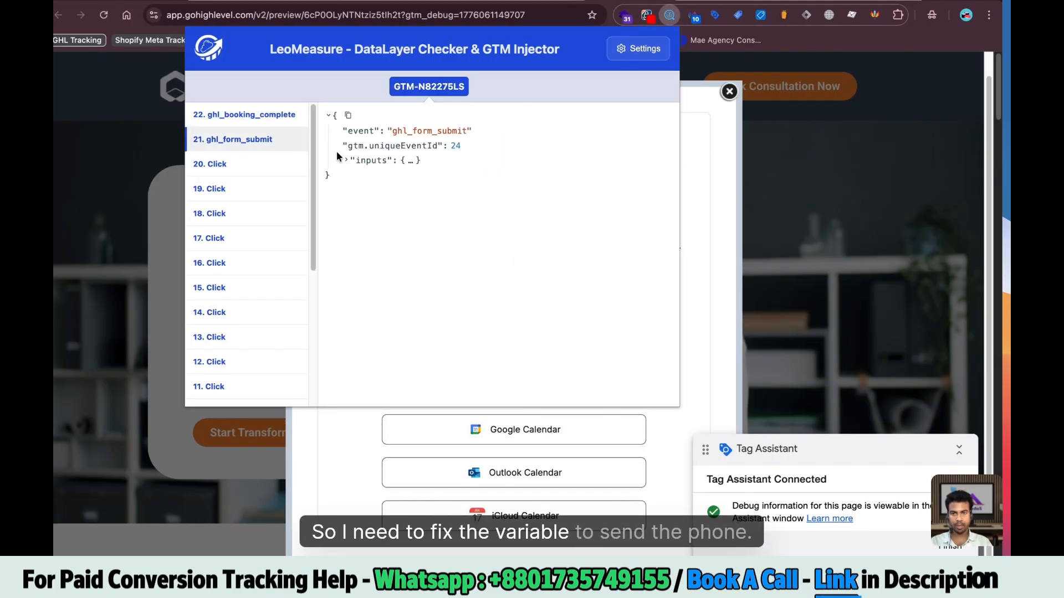
{"action": "left_click", "coordinate": [346, 160]}
{"action": "scroll", "coordinate": [403, 248], "scroll_direction": "down", "scroll_amount": 5}
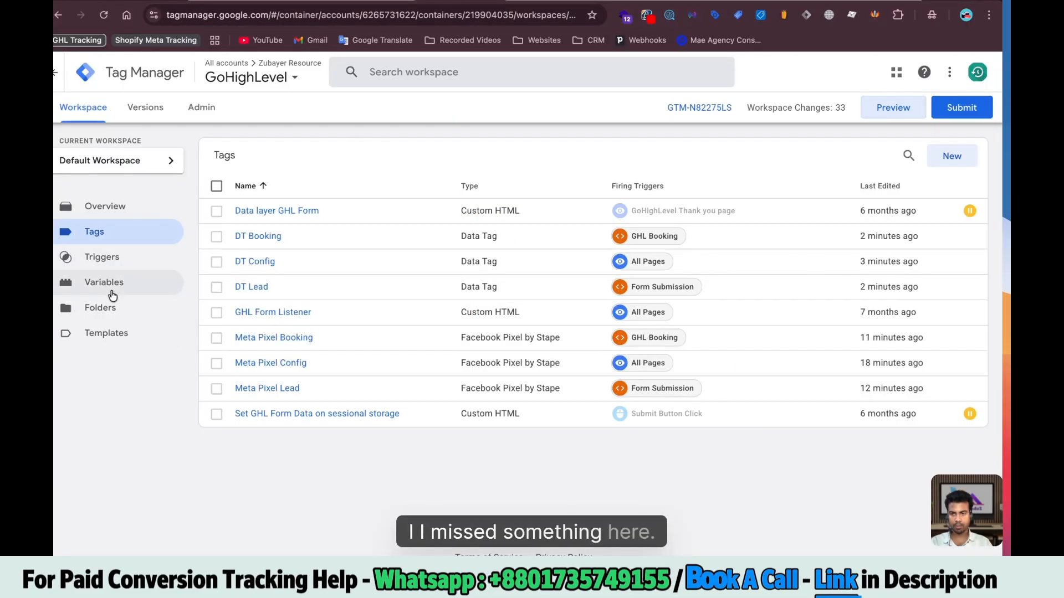
{"action": "left_click", "coordinate": [109, 285]}
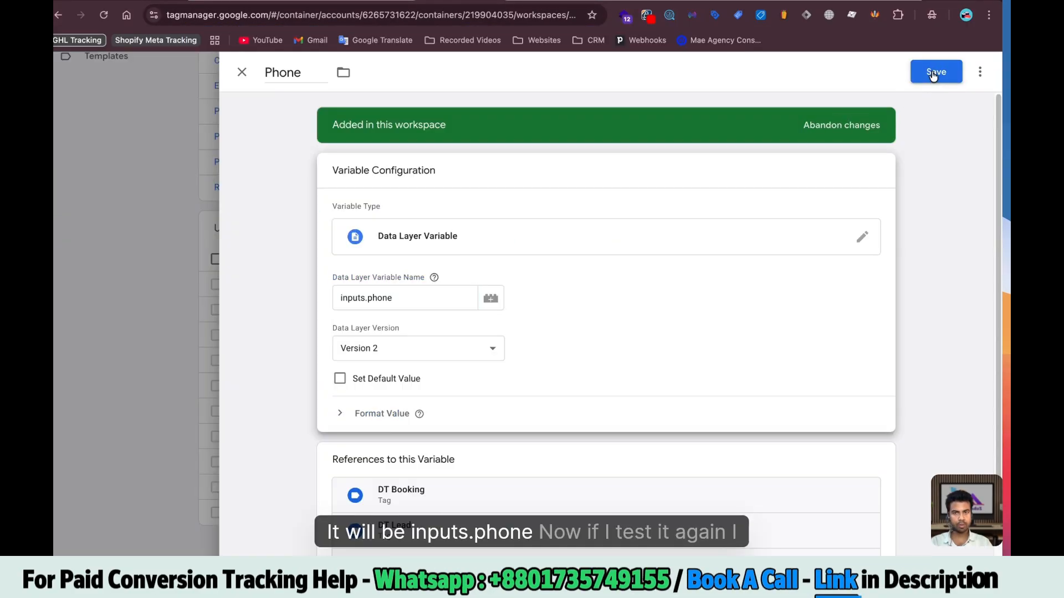
Save the web Phone variable as inputs.phone and find the phone key in the latest generate_lead data
{"action": "left_click", "coordinate": [934, 76]}
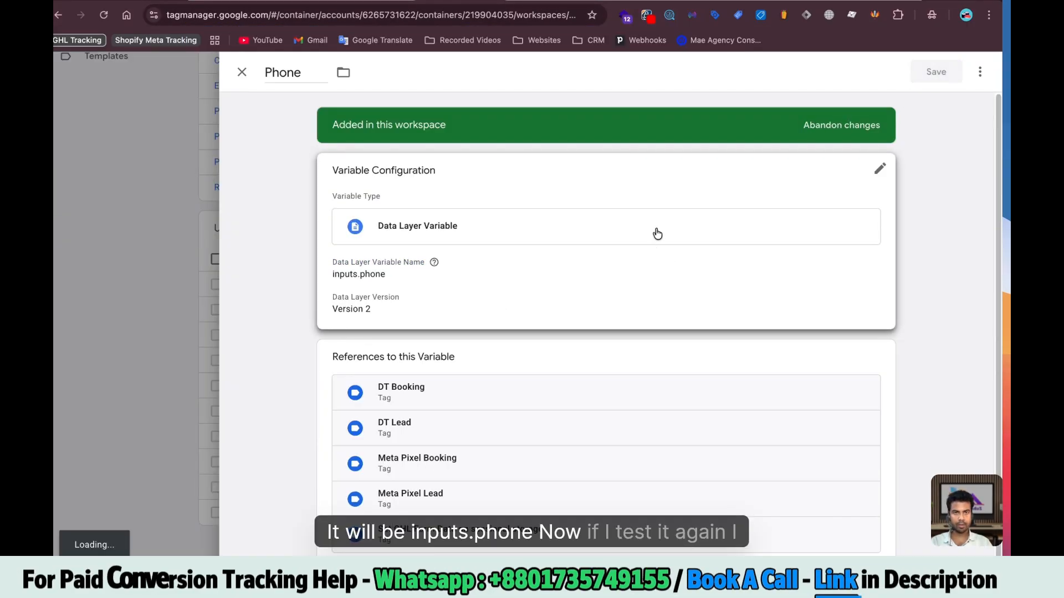
{"action": "scroll", "coordinate": [792, 284], "scroll_direction": "up", "scroll_amount": 5}
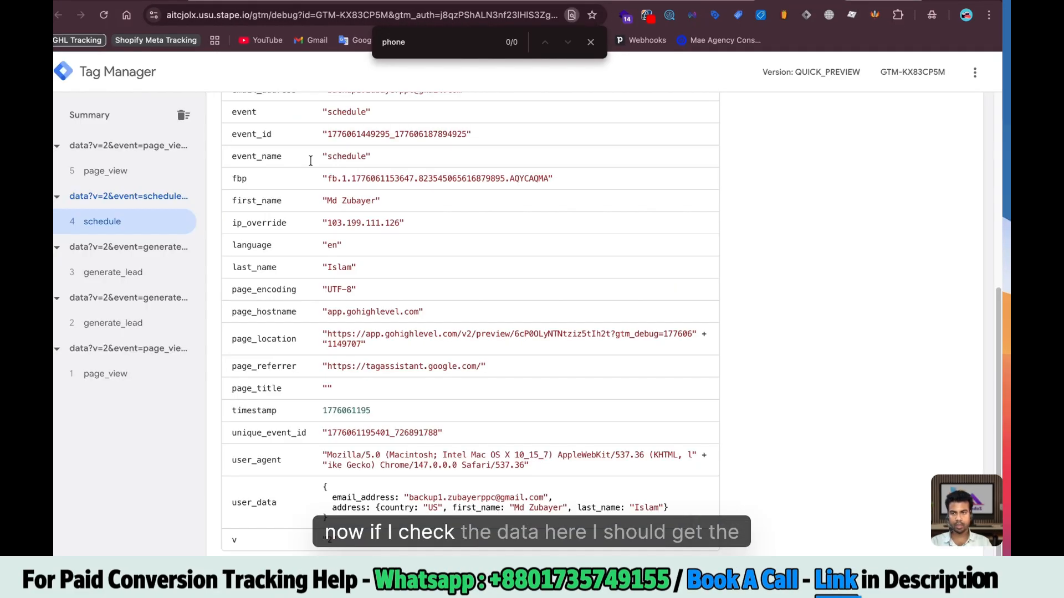
{"action": "left_click", "coordinate": [130, 177]}
{"action": "left_click", "coordinate": [474, 39]}
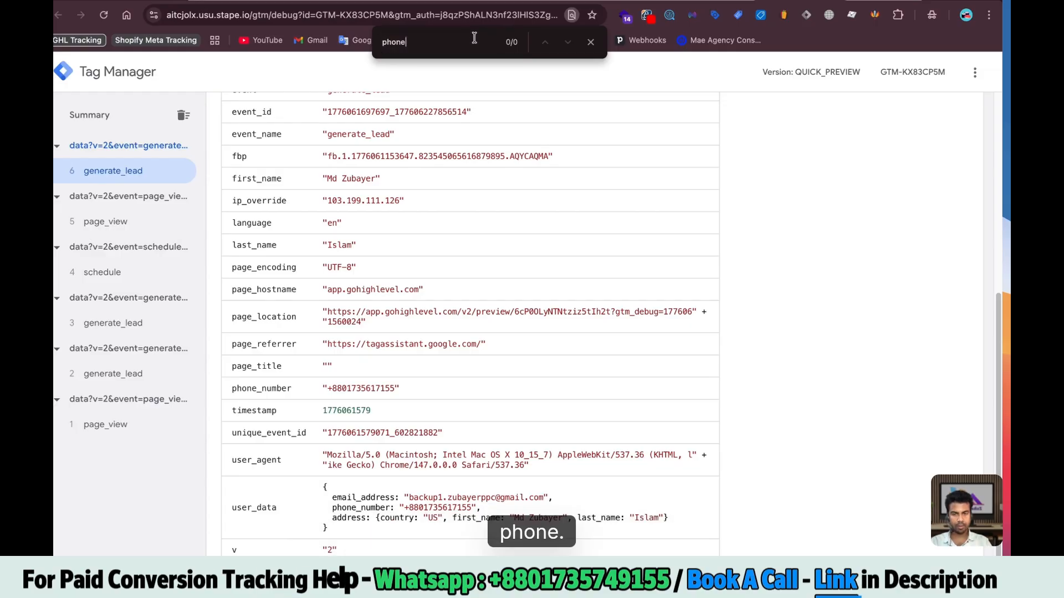
{"action": "key", "text": "Return"}
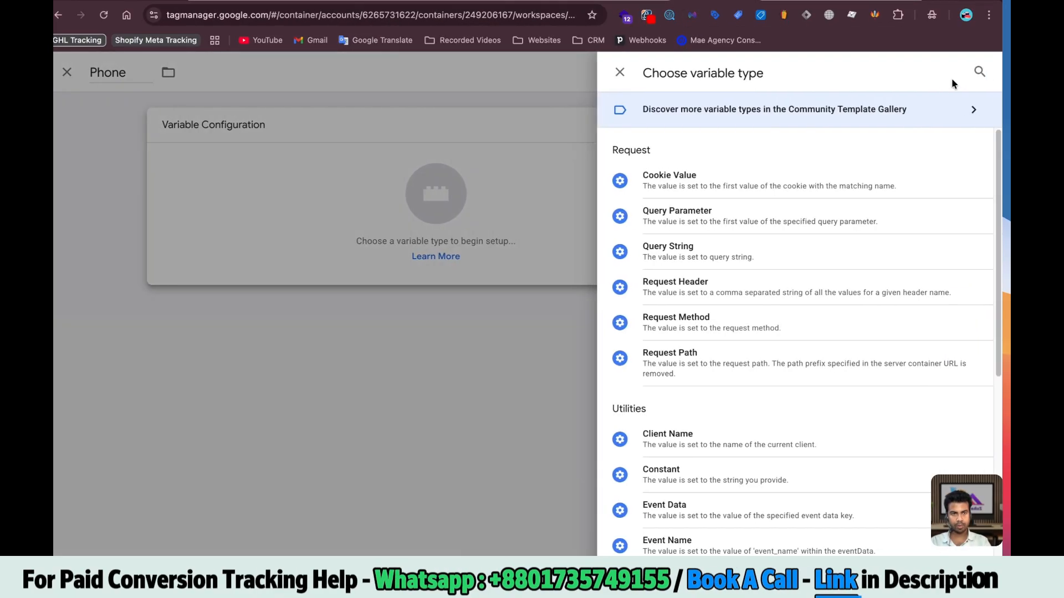
Create a Phone Event Data variable with key phone_number and start a Country Event Data variable
{"action": "left_click", "coordinate": [976, 73]}
{"action": "type", "text": "data"}
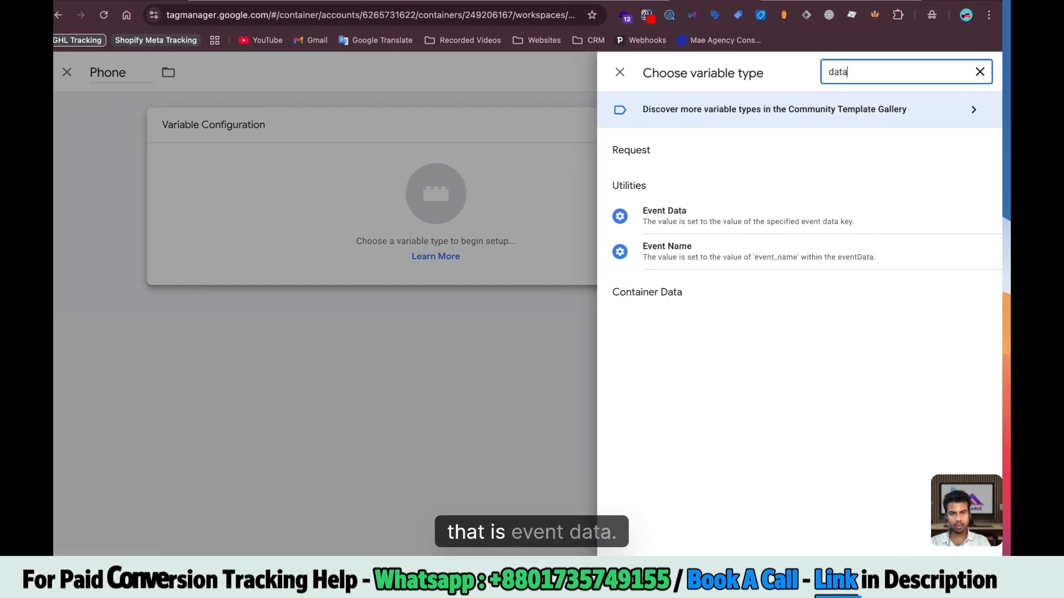
{"action": "left_click", "coordinate": [615, 216]}
{"action": "left_click", "coordinate": [927, 76]}
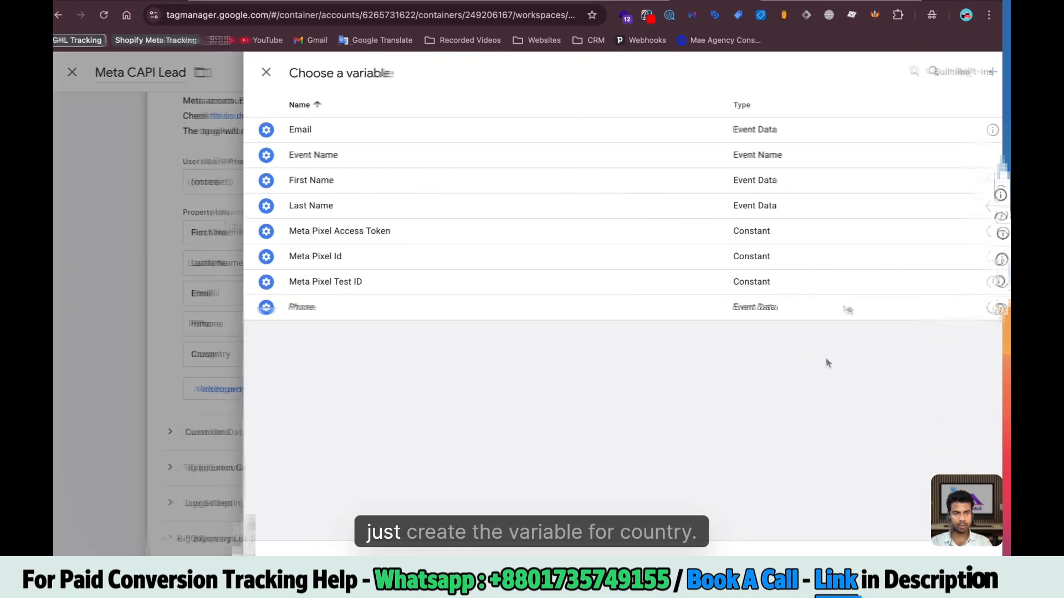
{"action": "left_click", "coordinate": [986, 72]}
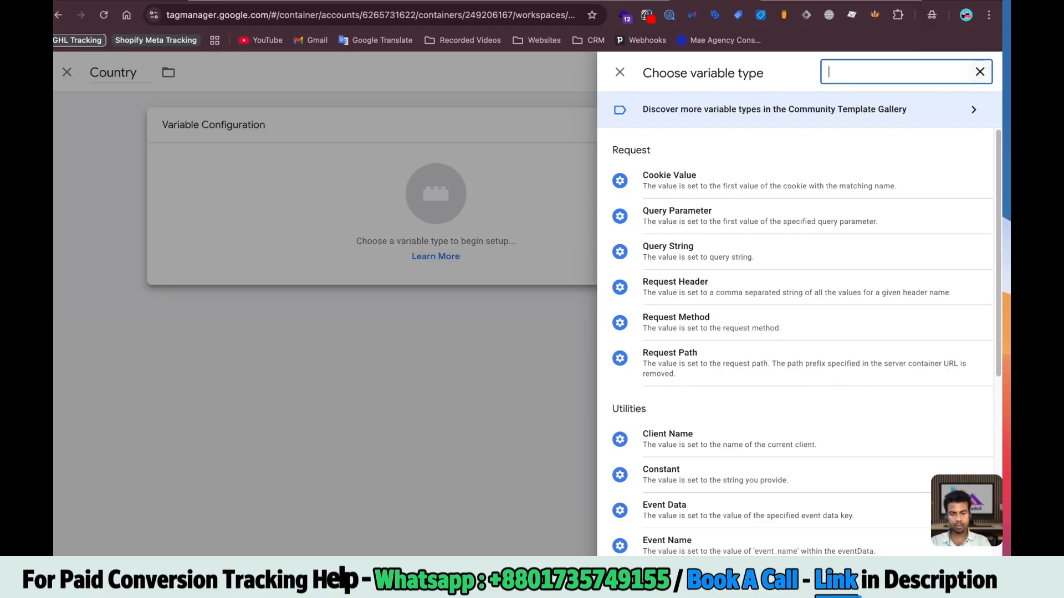
{"action": "type", "text": "data"}
{"action": "left_click", "coordinate": [684, 219]}
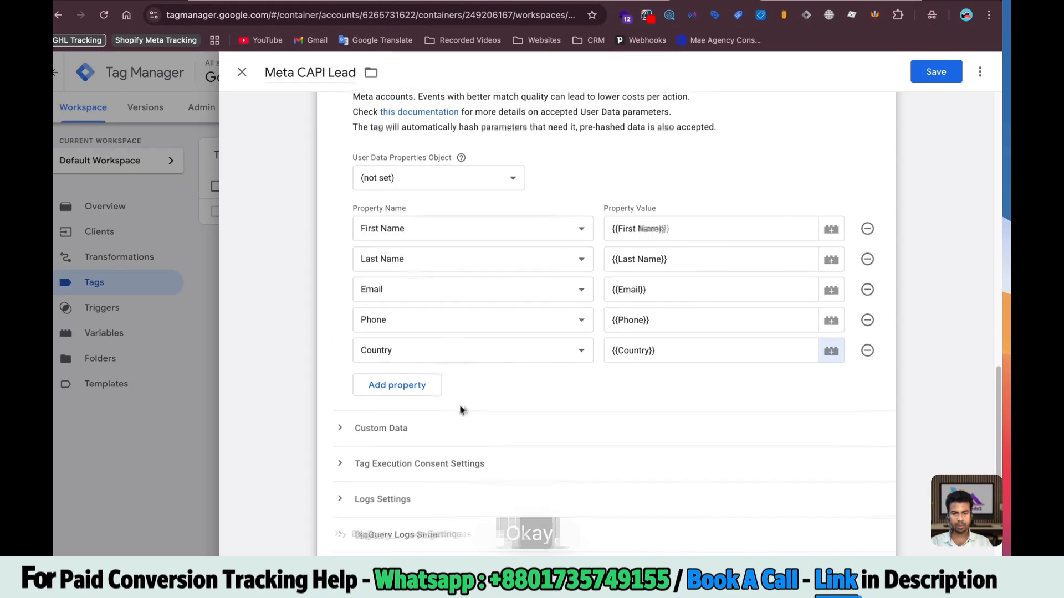
Edit the Meta CAPI Lead tag configuration, reviewing its event type and Custom Data sections
{"action": "scroll", "coordinate": [428, 390], "scroll_direction": "down", "scroll_amount": 5}
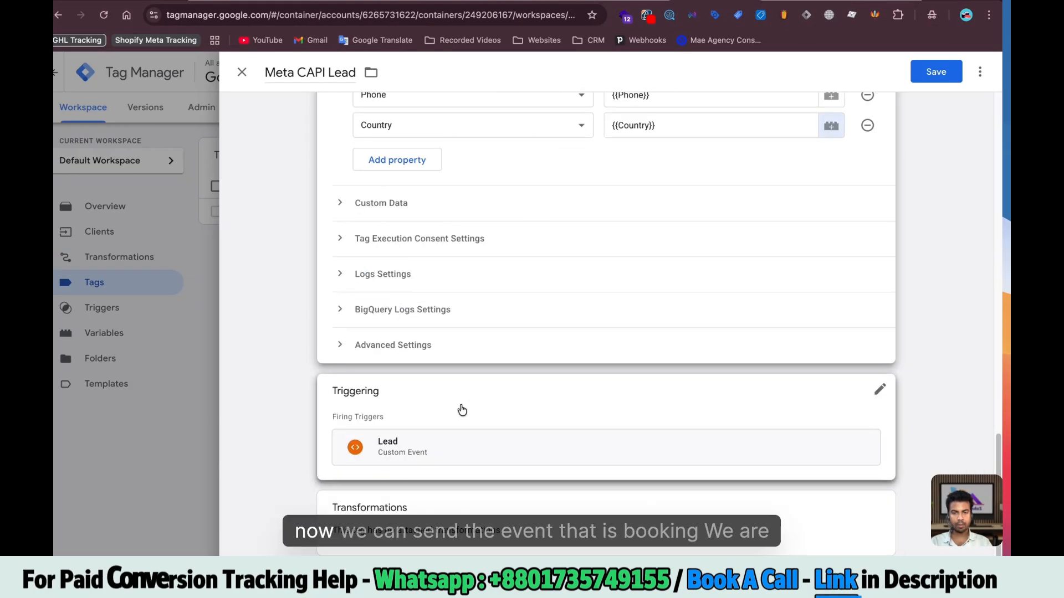
{"action": "scroll", "coordinate": [429, 390], "scroll_direction": "up", "scroll_amount": 10}
{"action": "double_click", "coordinate": [345, 73]}
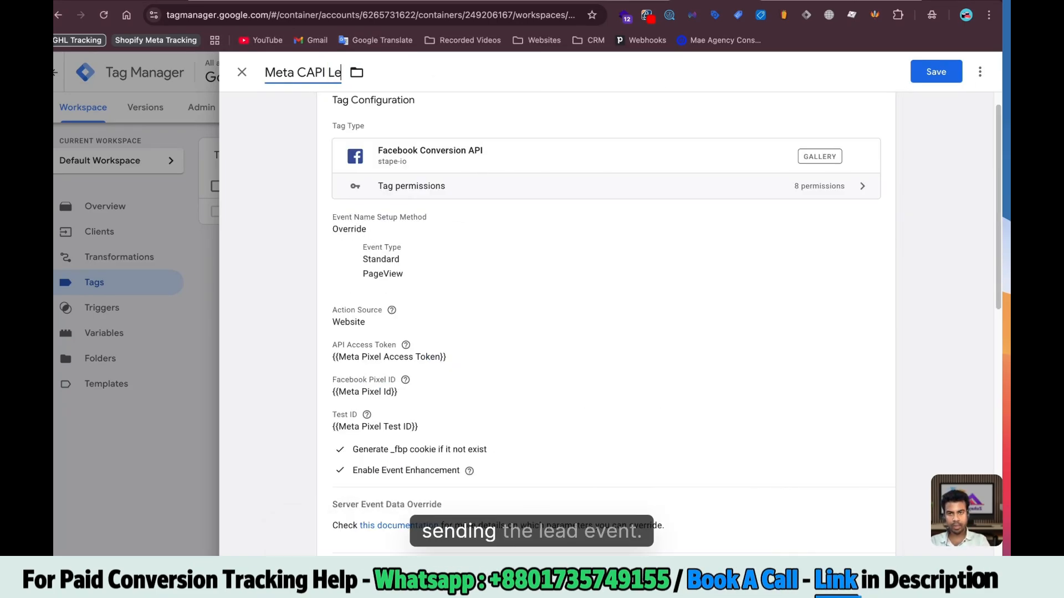
{"action": "left_click", "coordinate": [477, 420]}
{"action": "left_click", "coordinate": [429, 311]}
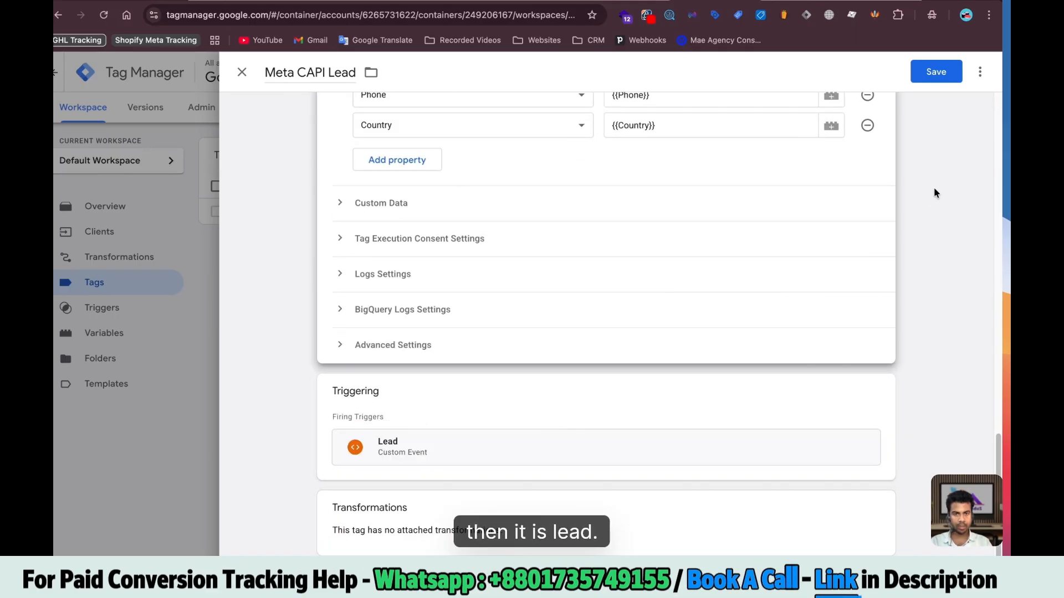
{"action": "scroll", "coordinate": [591, 416], "scroll_direction": "up", "scroll_amount": 10}
{"action": "scroll", "coordinate": [610, 289], "scroll_direction": "down", "scroll_amount": 7}
{"action": "scroll", "coordinate": [425, 368], "scroll_direction": "down", "scroll_amount": 4}
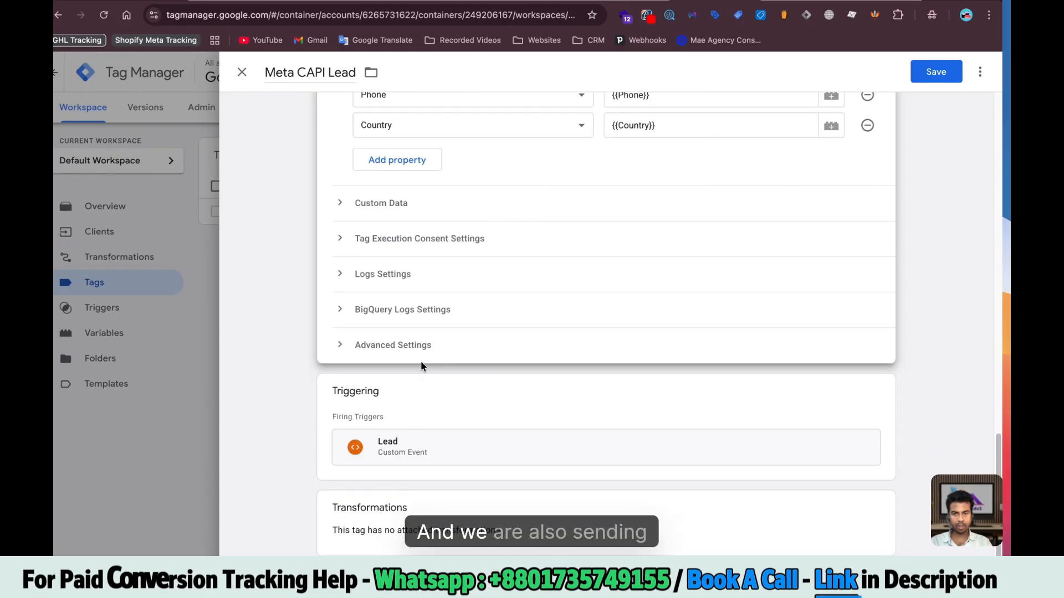
{"action": "left_click", "coordinate": [382, 201]}
{"action": "scroll", "coordinate": [433, 299], "scroll_direction": "up", "scroll_amount": 4}
{"action": "scroll", "coordinate": [435, 323], "scroll_direction": "up", "scroll_amount": 5}
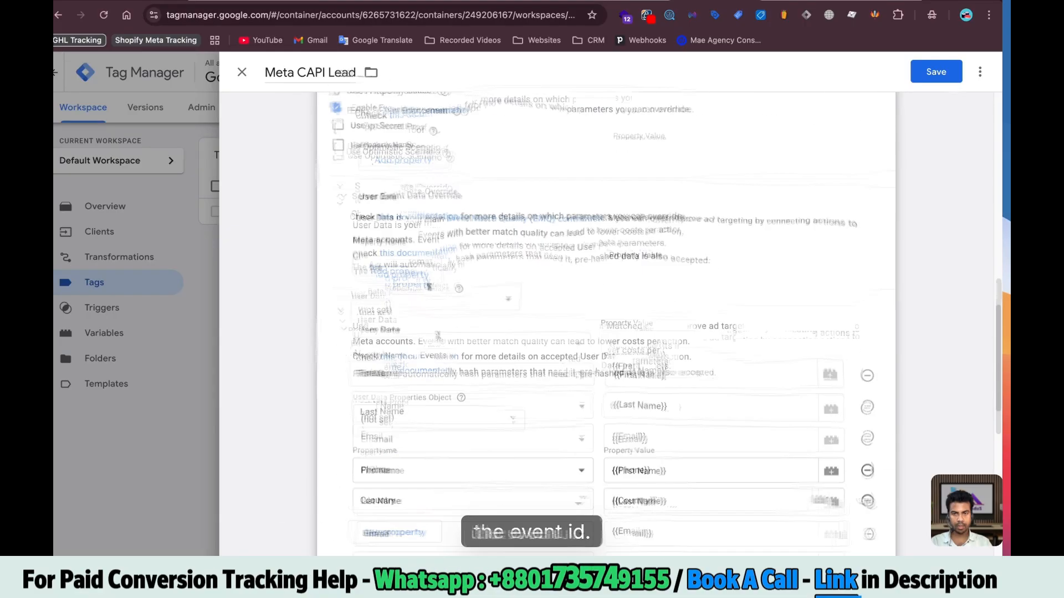
Add an Event ID override property using a new {{Event Id}} variable and save Meta CAPI Lead
{"action": "left_click", "coordinate": [398, 284]}
{"action": "left_click", "coordinate": [660, 284]}
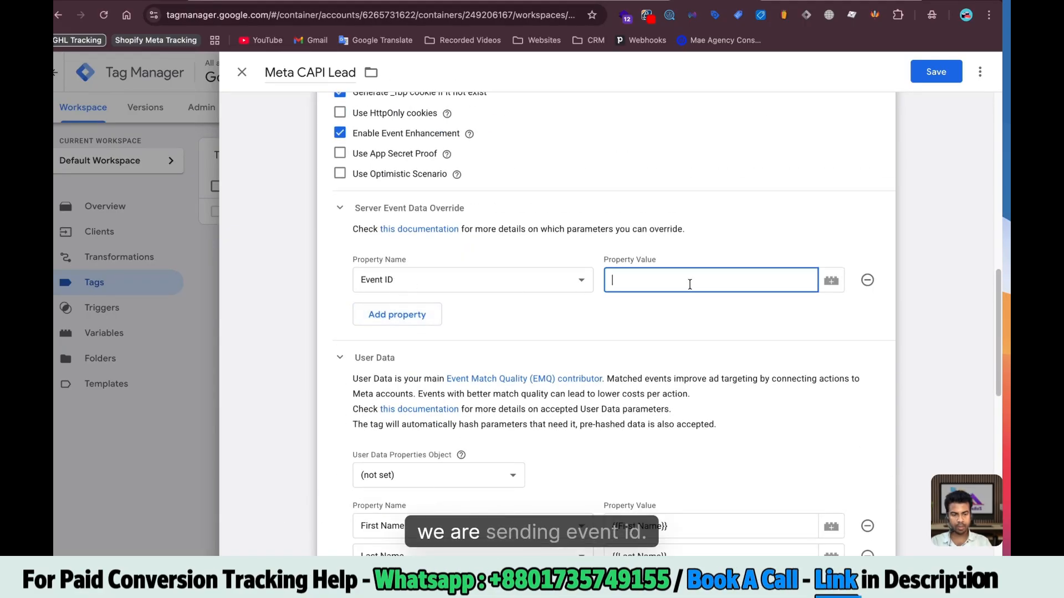
{"action": "type", "text": "{{ev"}
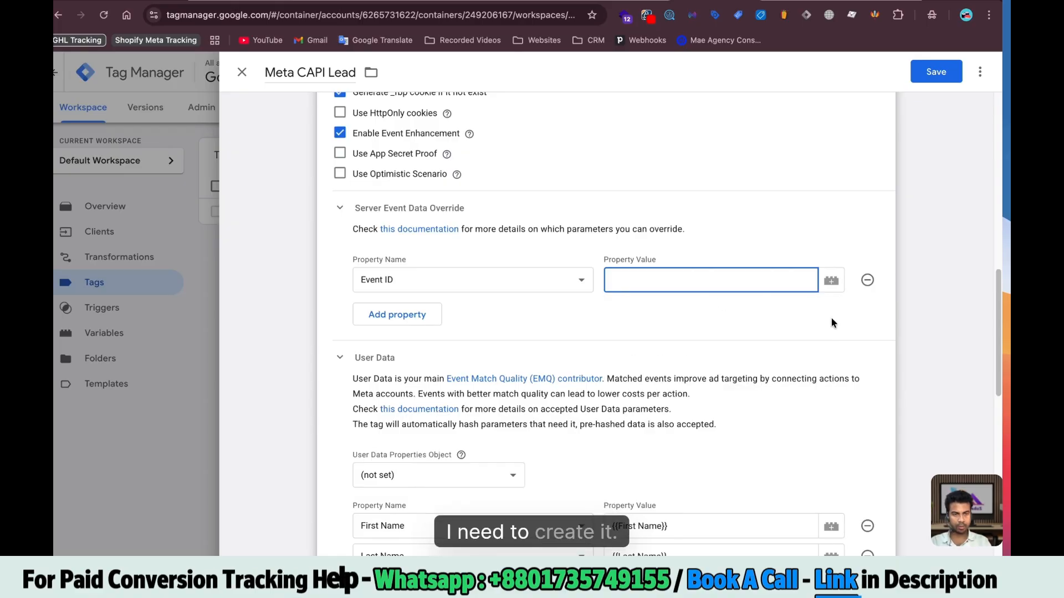
{"action": "left_click", "coordinate": [835, 274]}
{"action": "left_click", "coordinate": [901, 102]}
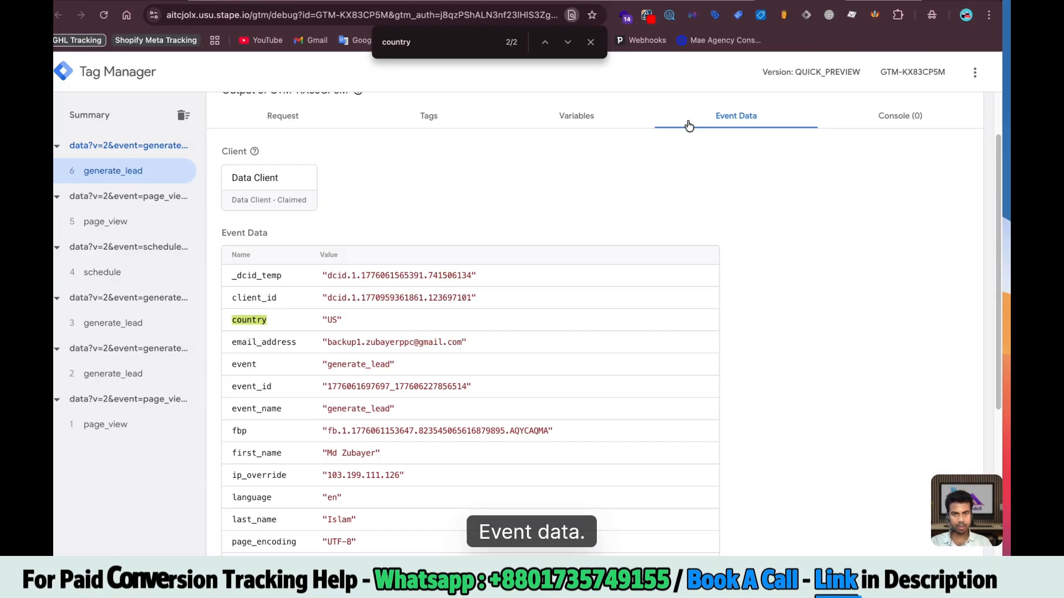
{"action": "type", "text": "event_id"}
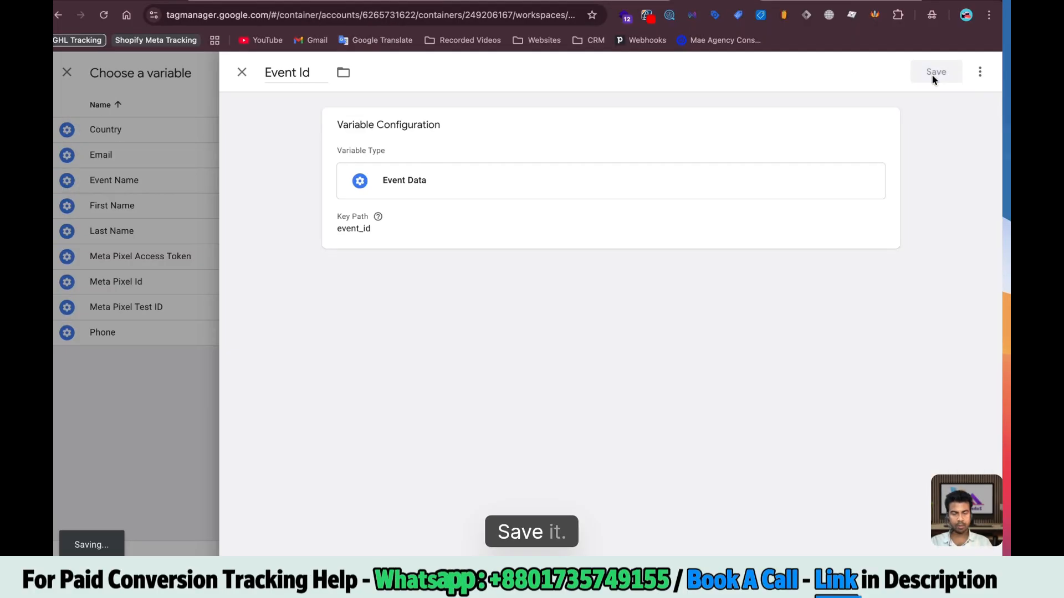
{"action": "left_click", "coordinate": [933, 72]}
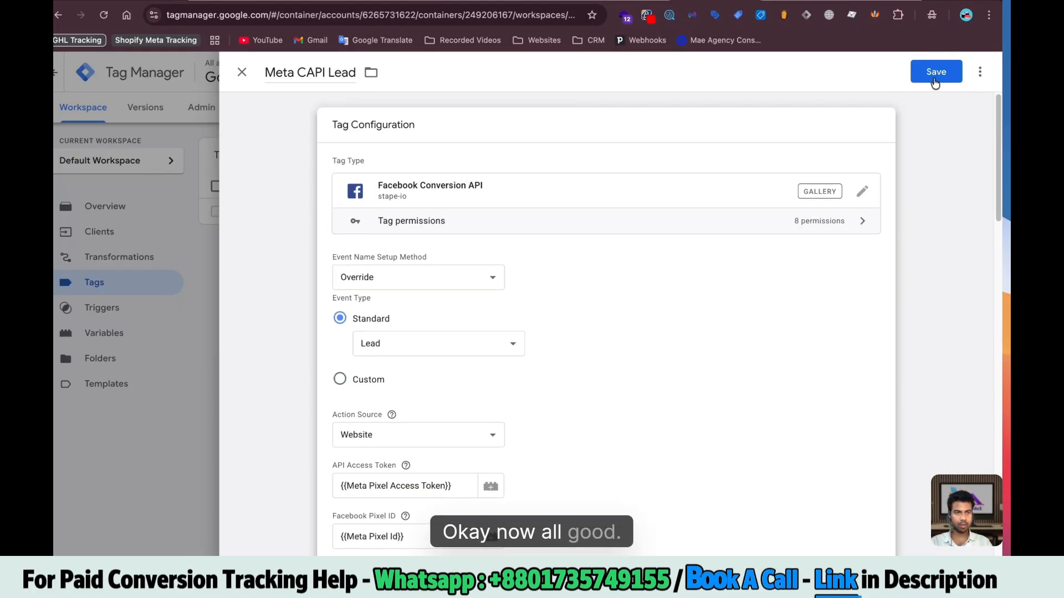
{"action": "left_click", "coordinate": [934, 78]}
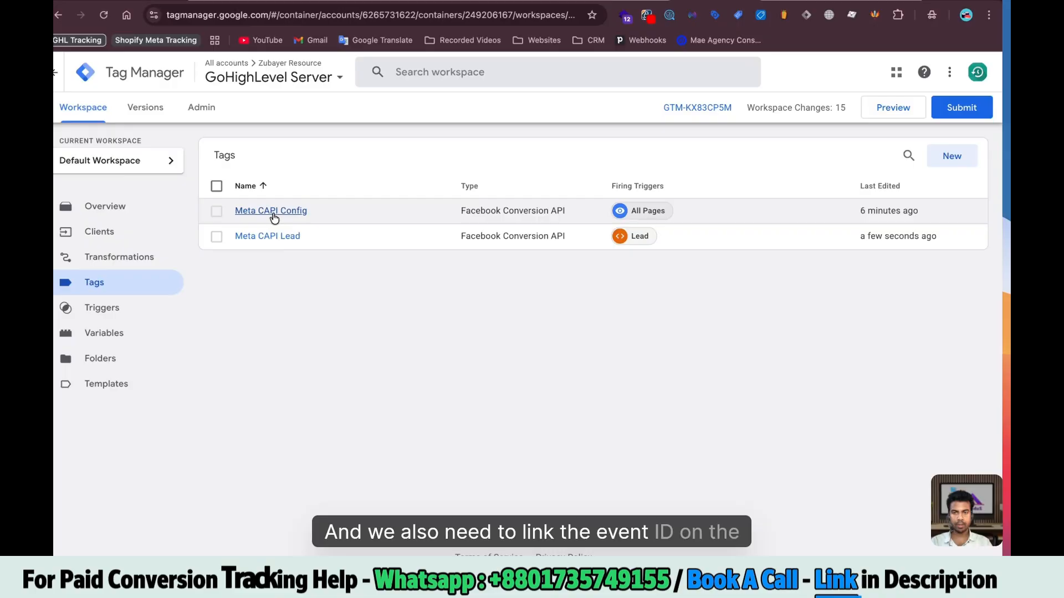
Give Meta CAPI Config the same Event ID override and save it
{"action": "left_click", "coordinate": [272, 210]}
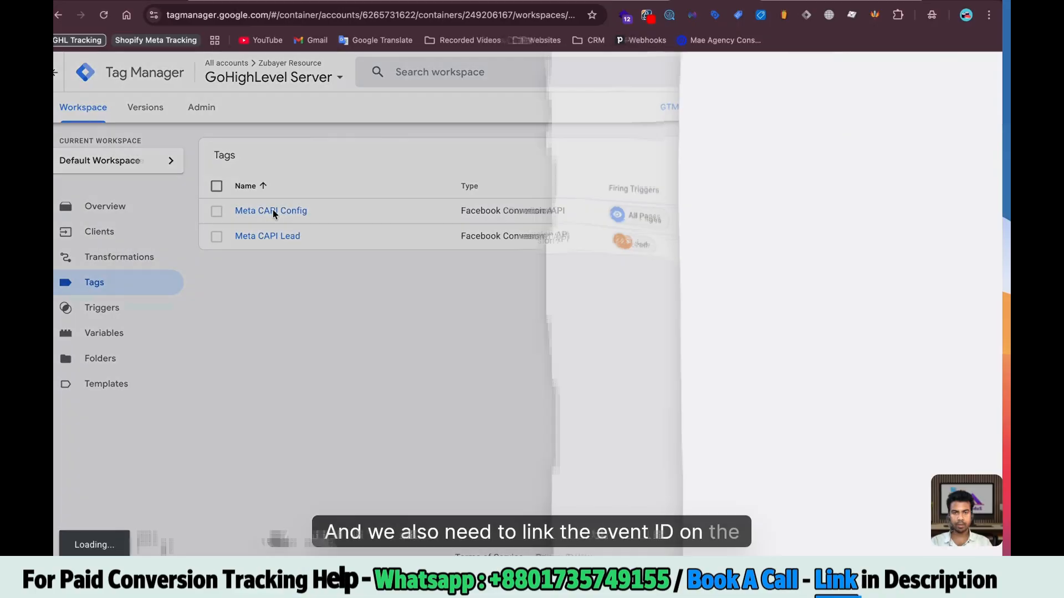
{"action": "scroll", "coordinate": [499, 332], "scroll_direction": "down", "scroll_amount": 5}
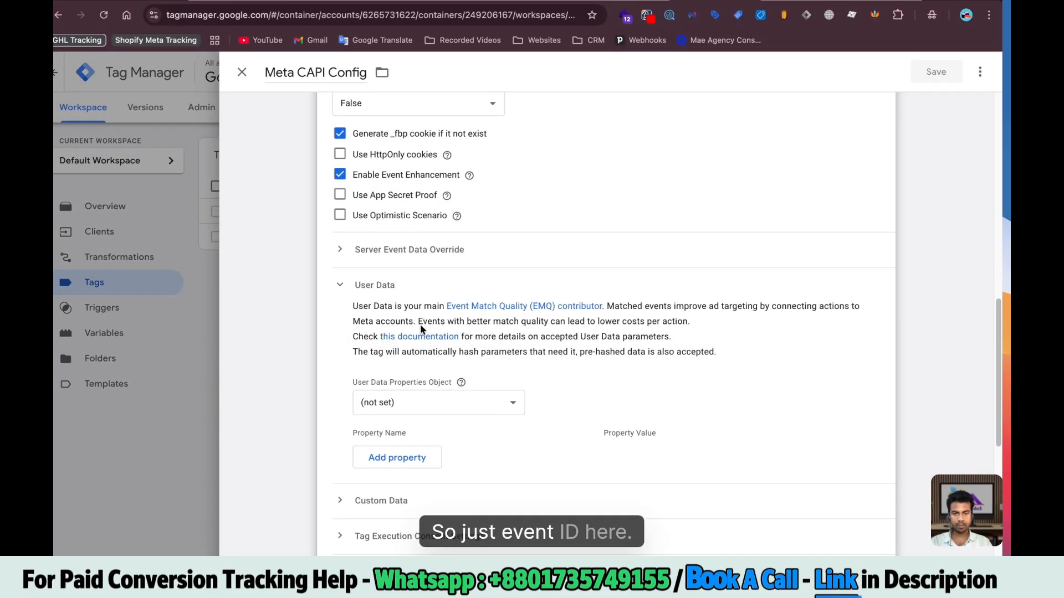
{"action": "left_click", "coordinate": [404, 407]}
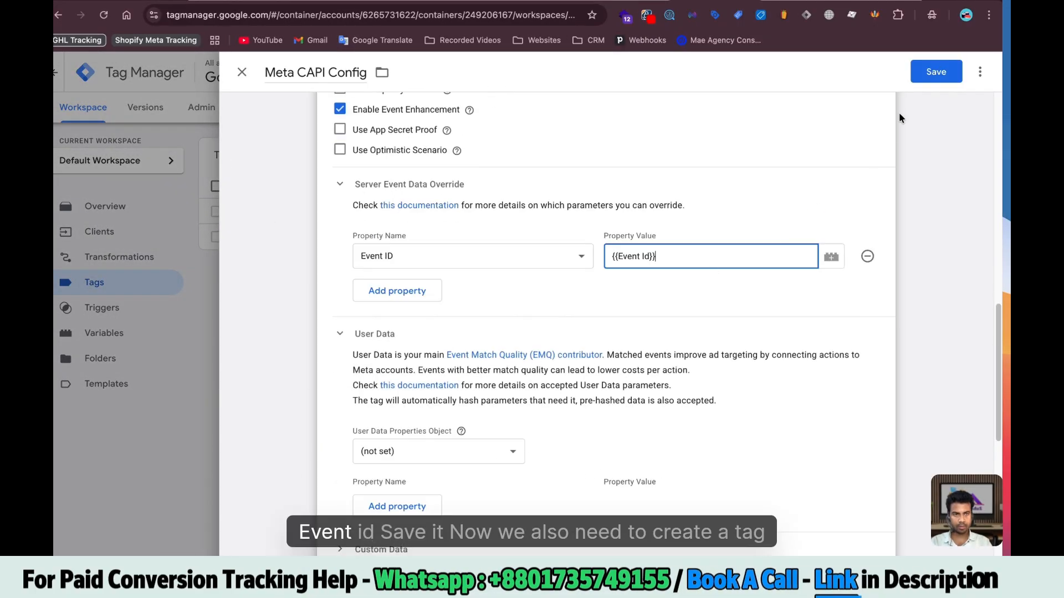
{"action": "left_click", "coordinate": [936, 72]}
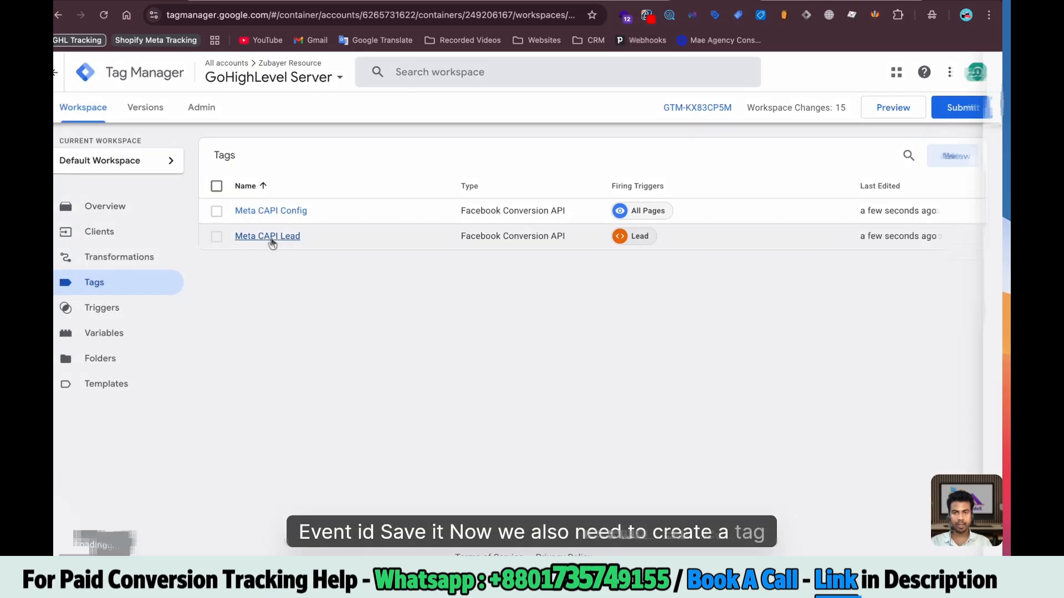
{"action": "left_click", "coordinate": [271, 238]}
Duplicate Meta CAPI Lead as Meta CAPI Booking and set its event type to Schedule
{"action": "left_click", "coordinate": [980, 71]}
{"action": "left_click", "coordinate": [942, 104]}
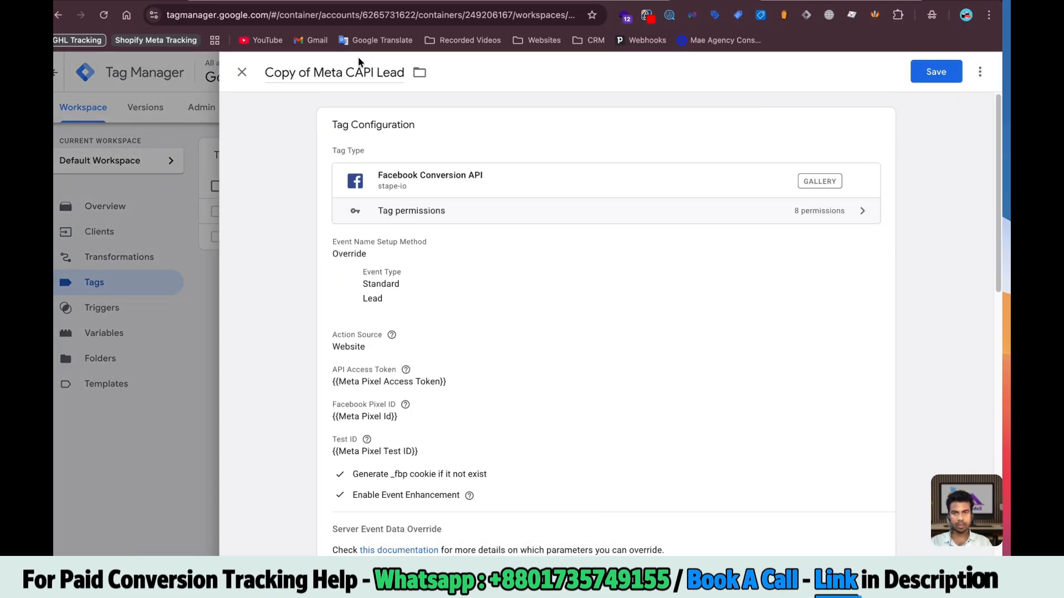
{"action": "key", "text": "BackSpace"}
{"action": "key", "text": "BackSpace"}
{"action": "key", "text": "BackSpace"}
{"action": "key", "text": "BackSpace"}
{"action": "key", "text": "BackSpace"}
{"action": "key", "text": "BackSpace"}
{"action": "key", "text": "BackSpace"}
{"action": "key", "text": "BackSpace"}
{"action": "double_click", "coordinate": [351, 73]}
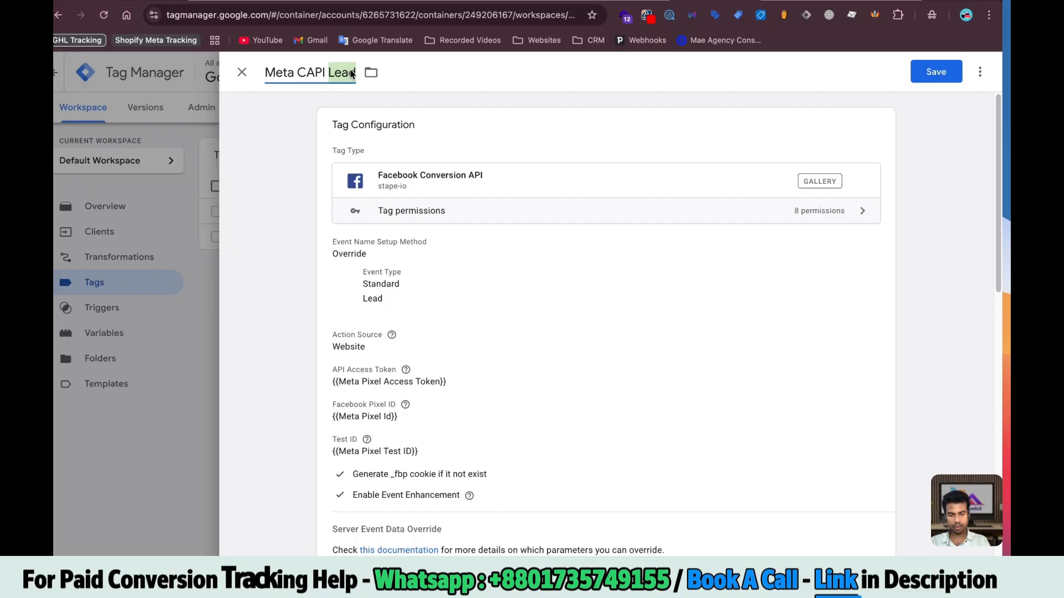
{"action": "type", "text": "B"}
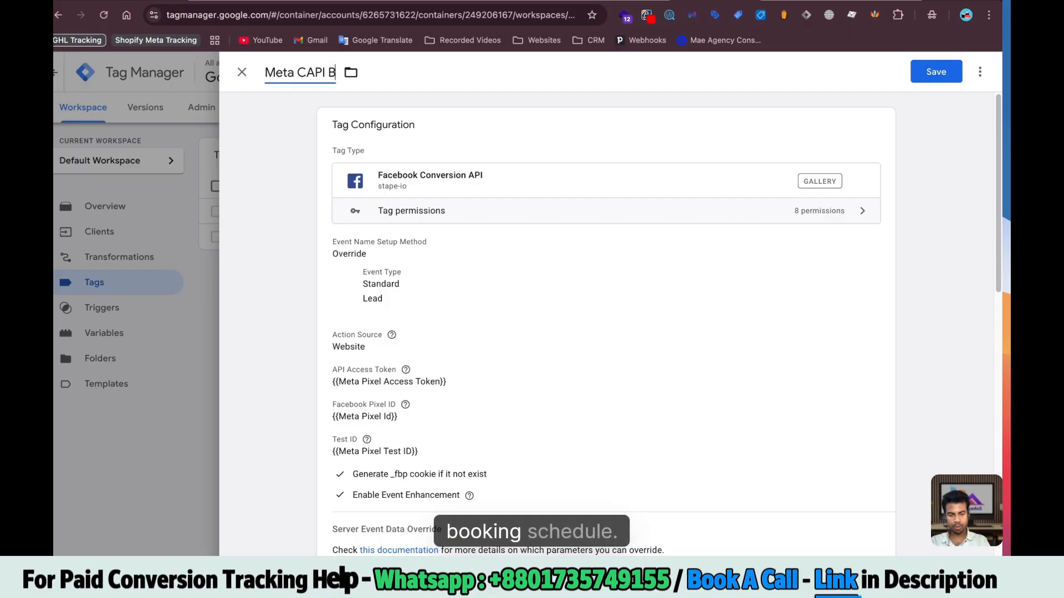
{"action": "type", "text": "ooking"}
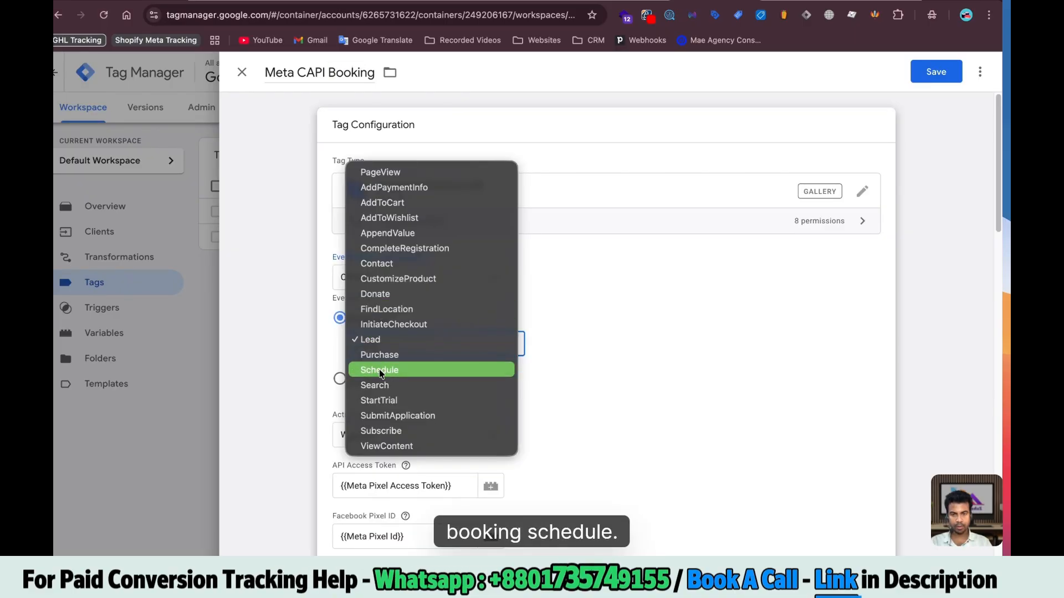
{"action": "left_click", "coordinate": [426, 370]}
Swap the Lead trigger for a new Booking custom-event trigger on schedule and save the tag
{"action": "scroll", "coordinate": [505, 419], "scroll_direction": "down", "scroll_amount": 15}
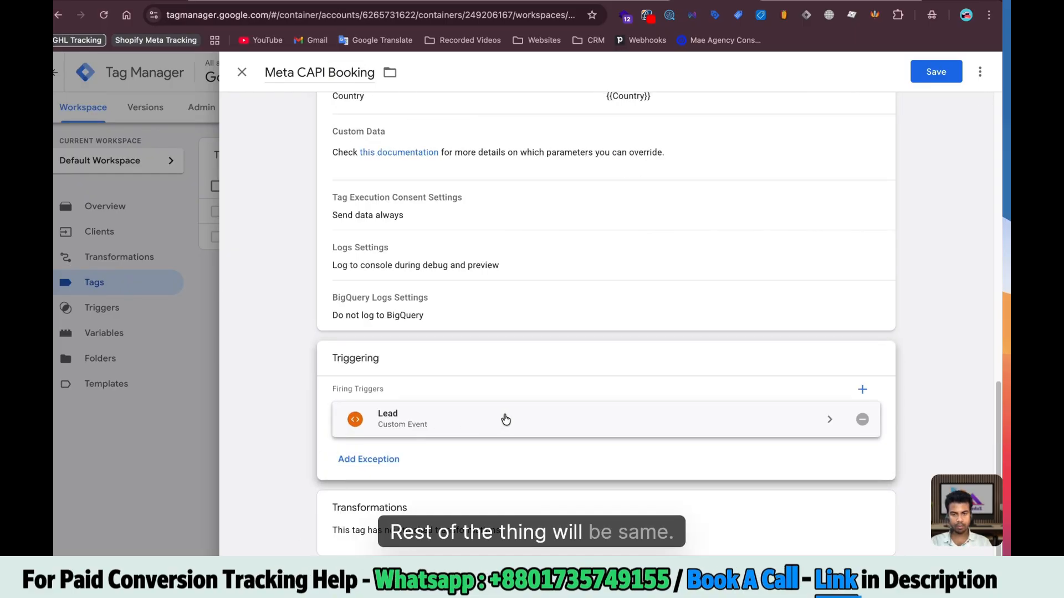
{"action": "left_click", "coordinate": [862, 420]}
{"action": "scroll", "coordinate": [584, 421], "scroll_direction": "up", "scroll_amount": 15}
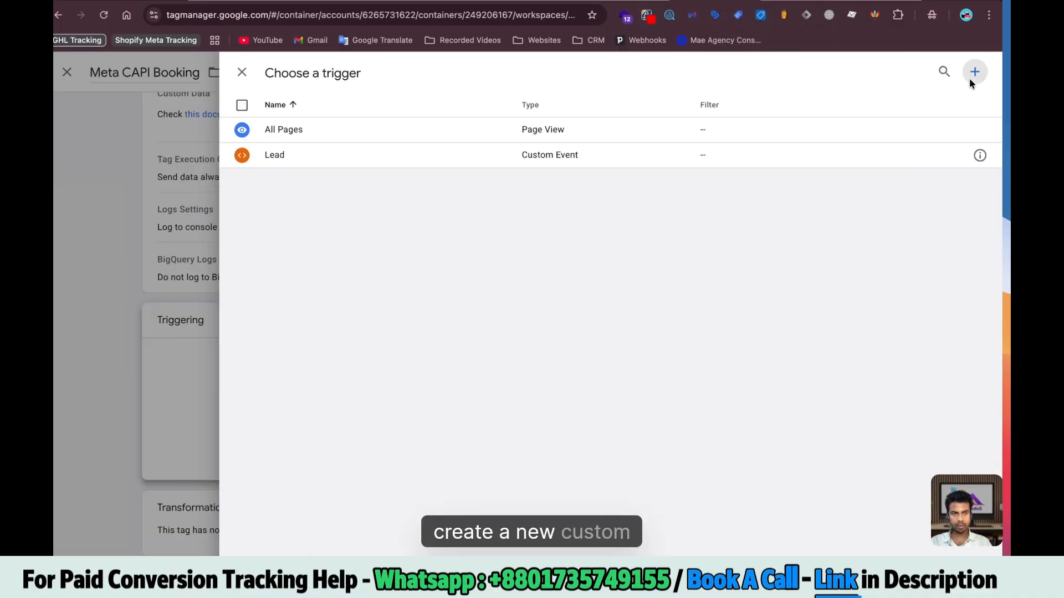
{"action": "left_click", "coordinate": [969, 78]}
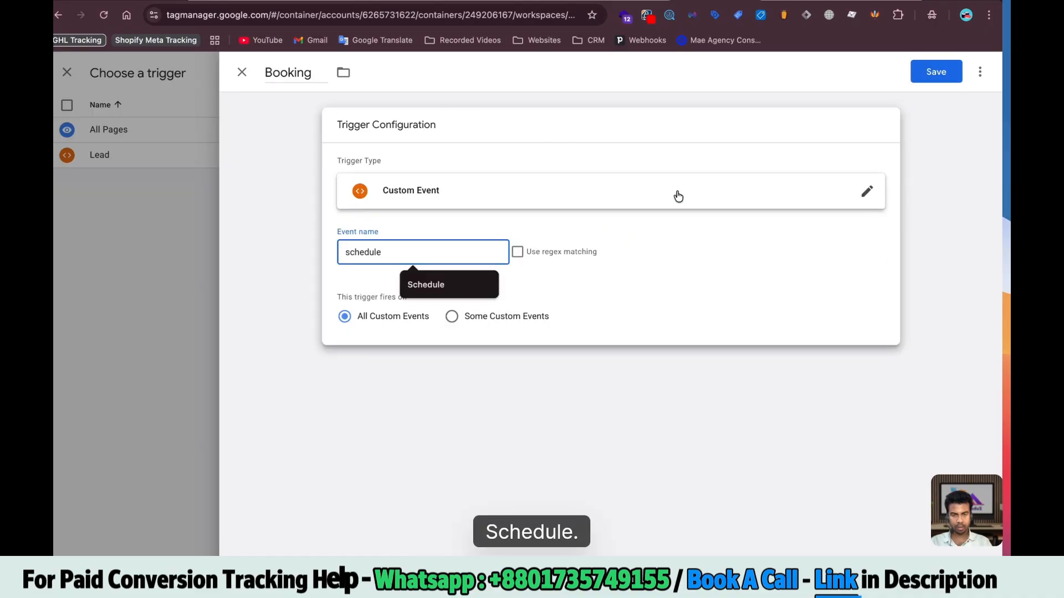
{"action": "left_click", "coordinate": [936, 72]}
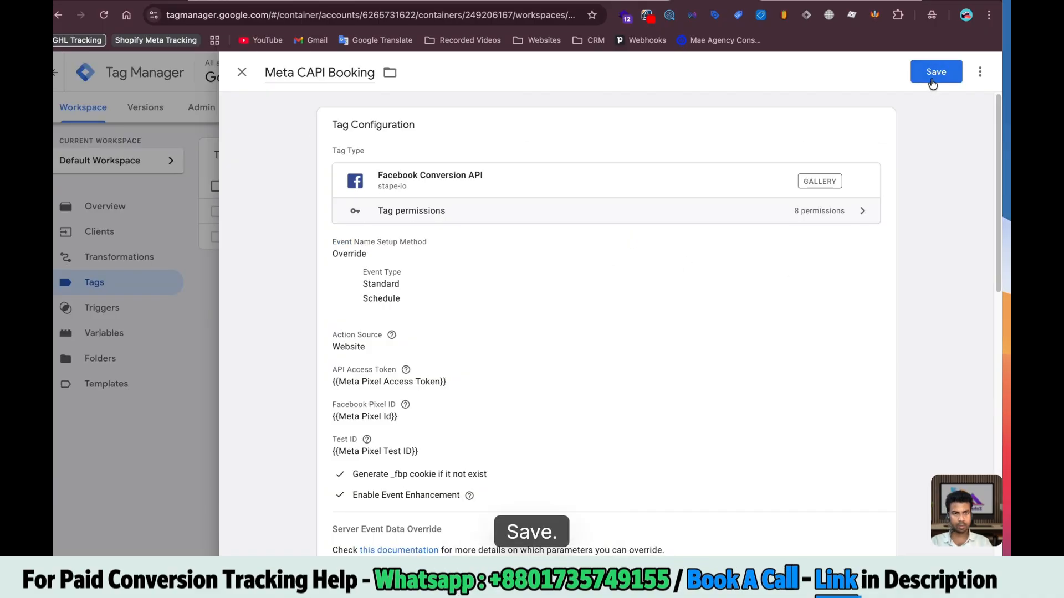
{"action": "left_click", "coordinate": [931, 78]}
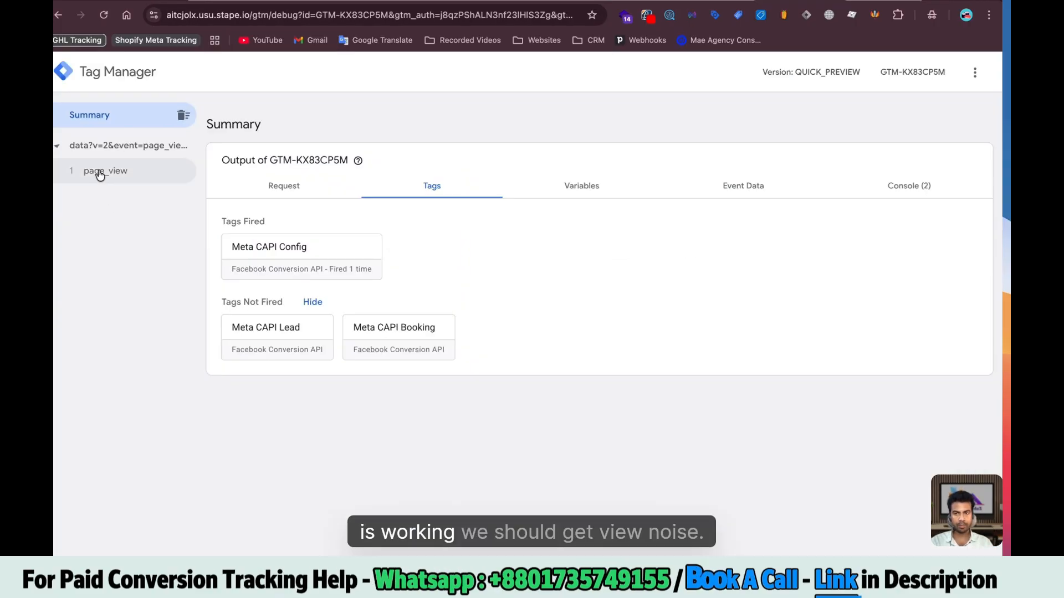
Inspect the page_view event in preview, then submit the GoHighLevel lead form for fresh test events
{"action": "left_click", "coordinate": [106, 172]}
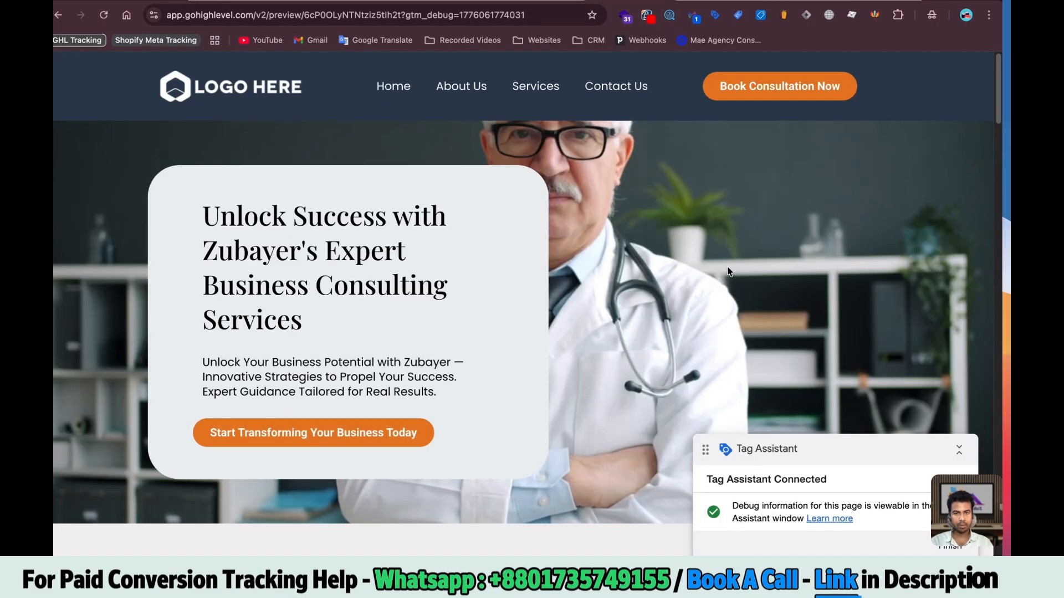
{"action": "scroll", "coordinate": [728, 272], "scroll_direction": "down", "scroll_amount": 10}
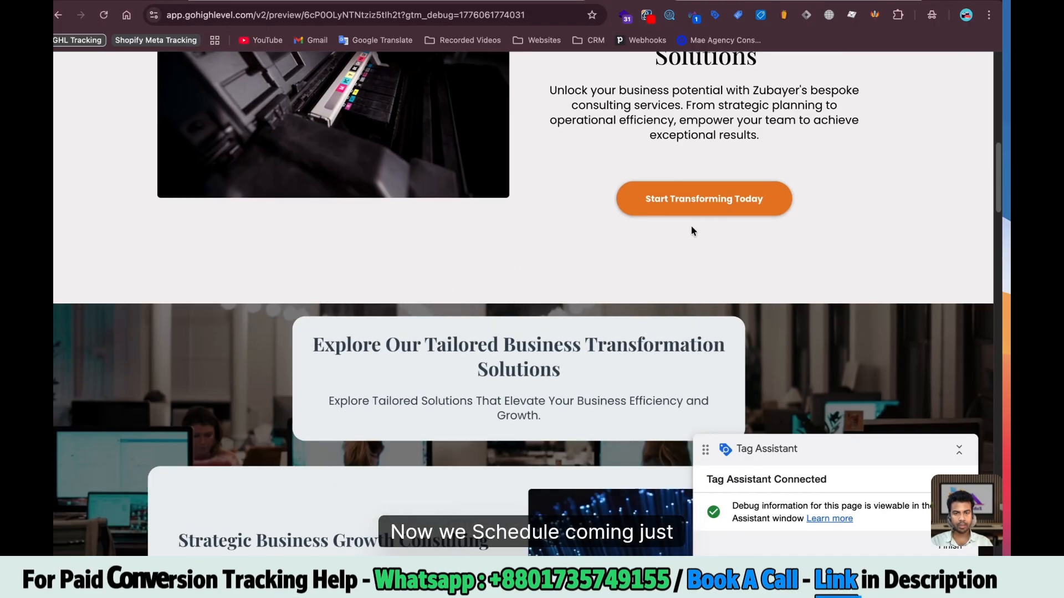
{"action": "scroll", "coordinate": [693, 230], "scroll_direction": "down", "scroll_amount": 15}
{"action": "scroll", "coordinate": [521, 285], "scroll_direction": "down", "scroll_amount": 10}
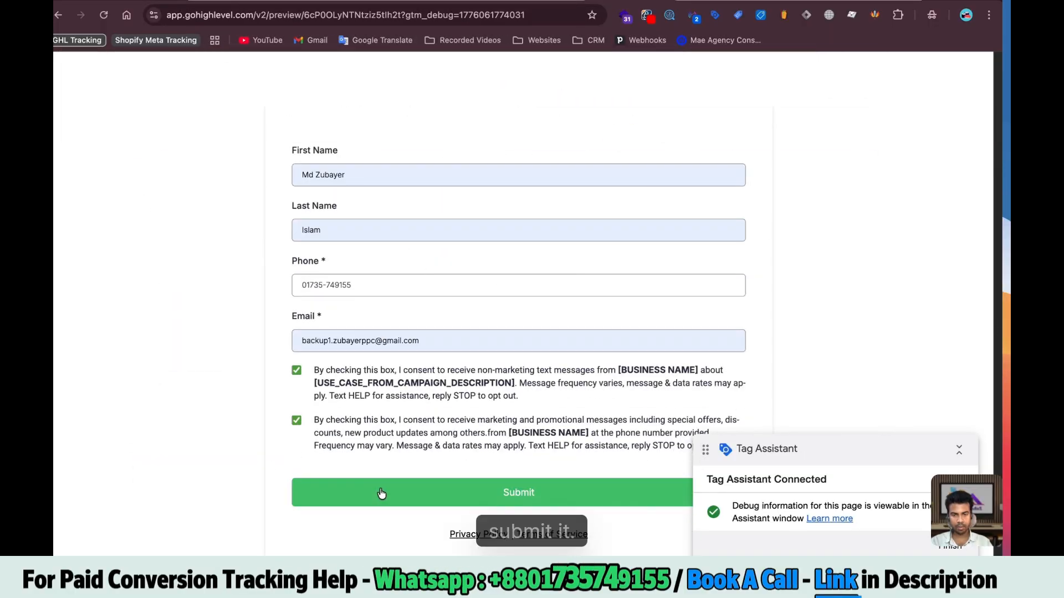
{"action": "left_click", "coordinate": [518, 491]}
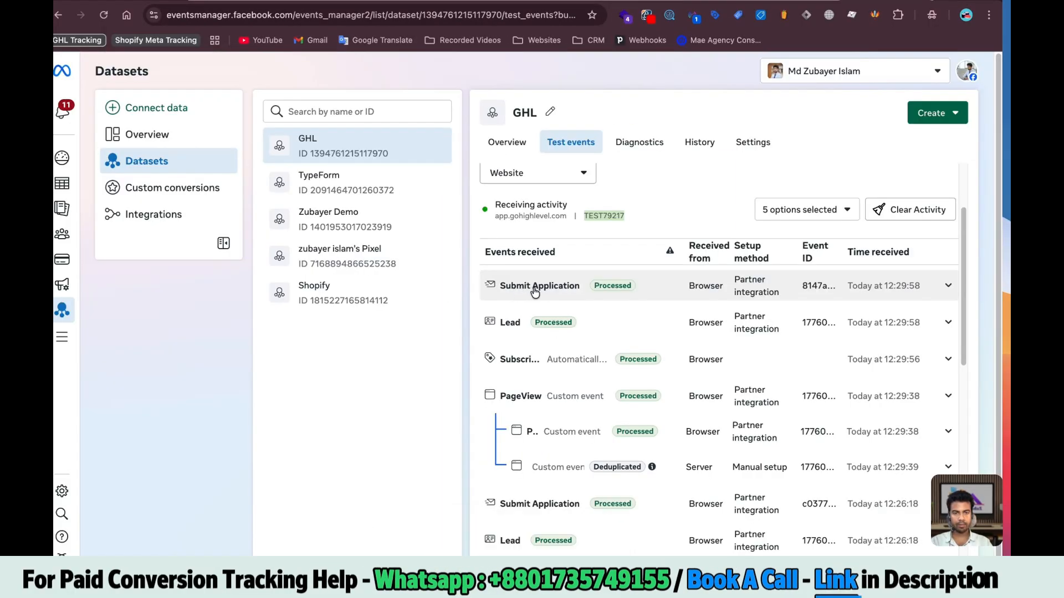
Expand the Lead test event to check its event ID and the Deduplicated server copy
{"action": "left_click", "coordinate": [507, 314]}
{"action": "scroll", "coordinate": [518, 266], "scroll_direction": "down", "scroll_amount": 2}
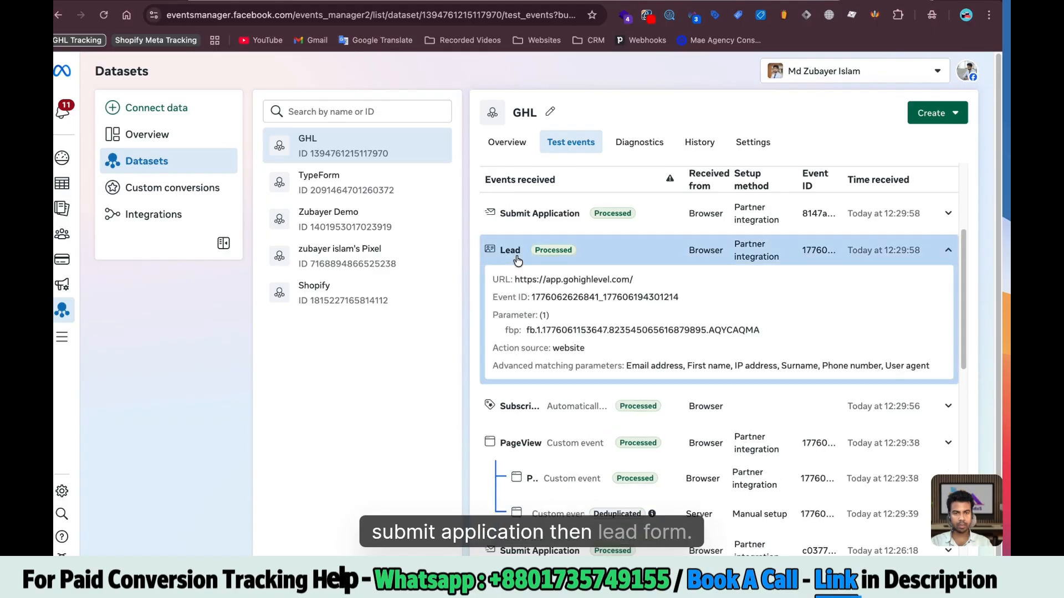
{"action": "scroll", "coordinate": [518, 260], "scroll_direction": "down", "scroll_amount": 1}
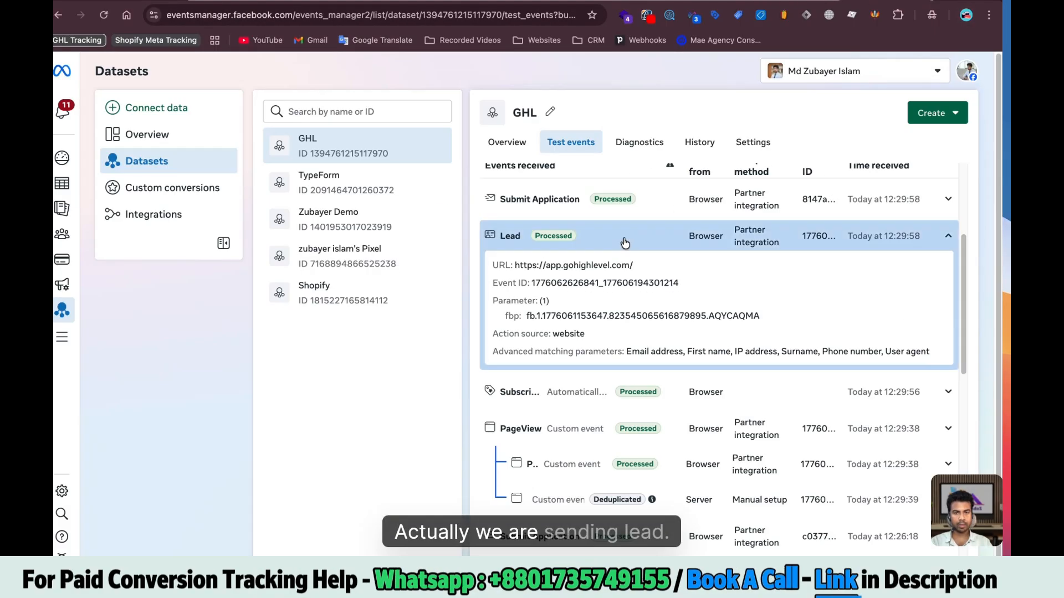
{"action": "scroll", "coordinate": [544, 217], "scroll_direction": "down", "scroll_amount": 1}
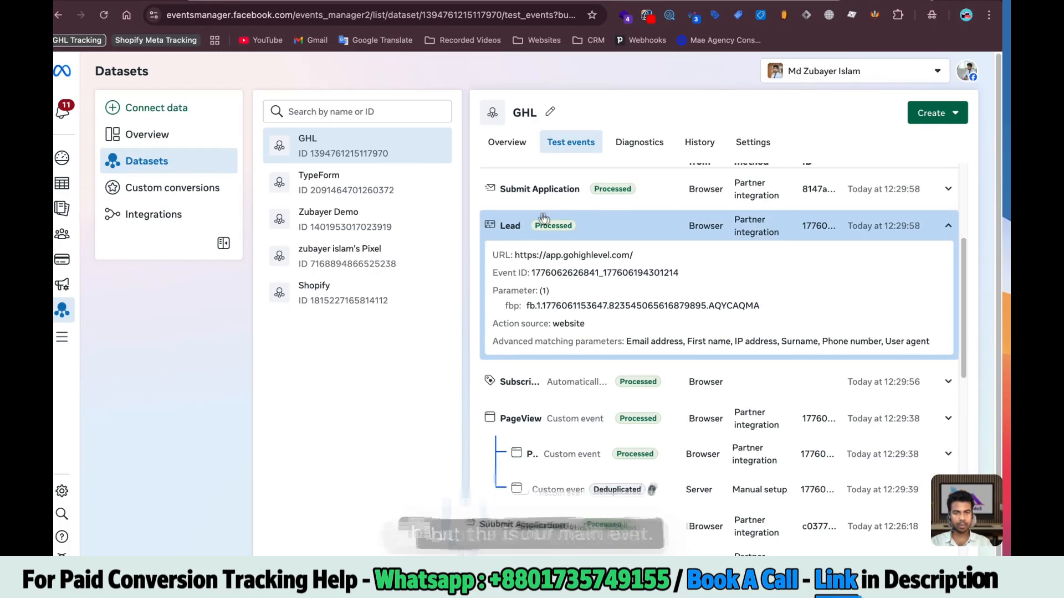
{"action": "left_click", "coordinate": [575, 232]}
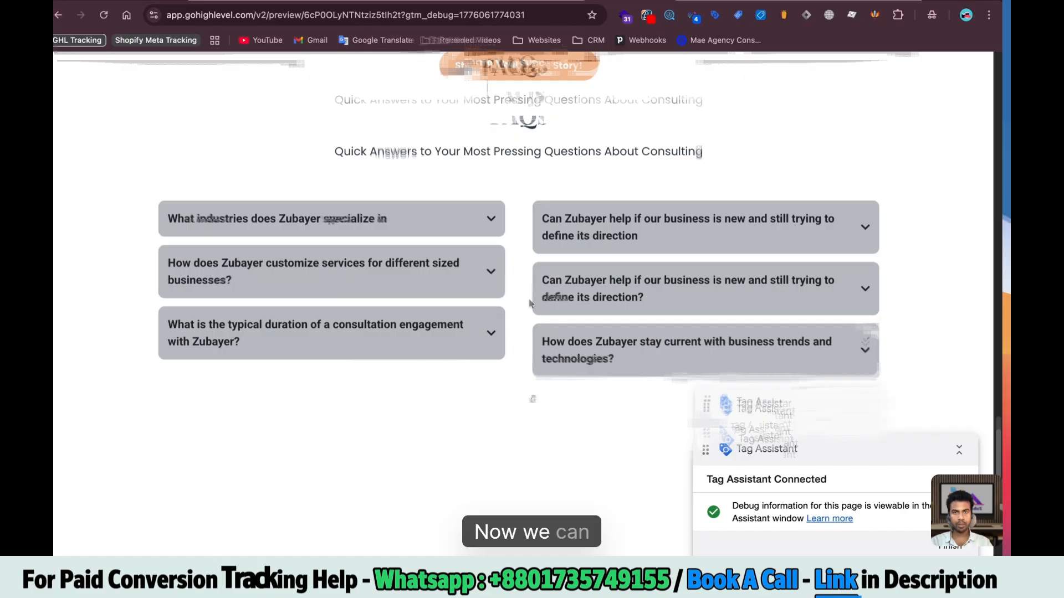
Book a GoHighLevel appointment, then check the tags fired on the schedule and generate_lead events
{"action": "scroll", "coordinate": [535, 322], "scroll_direction": "up", "scroll_amount": 10}
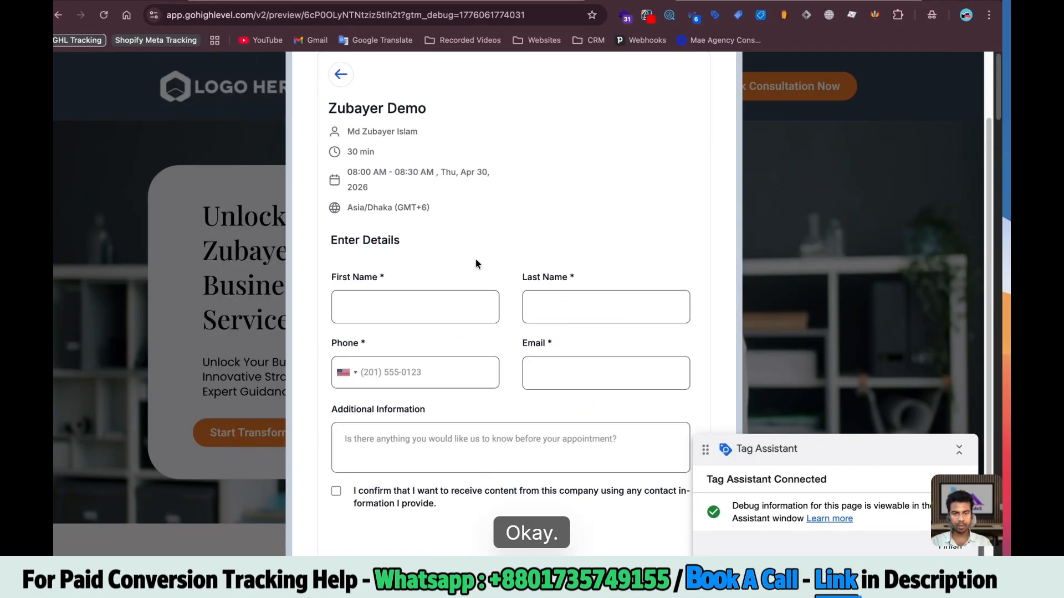
{"action": "left_click", "coordinate": [388, 306]}
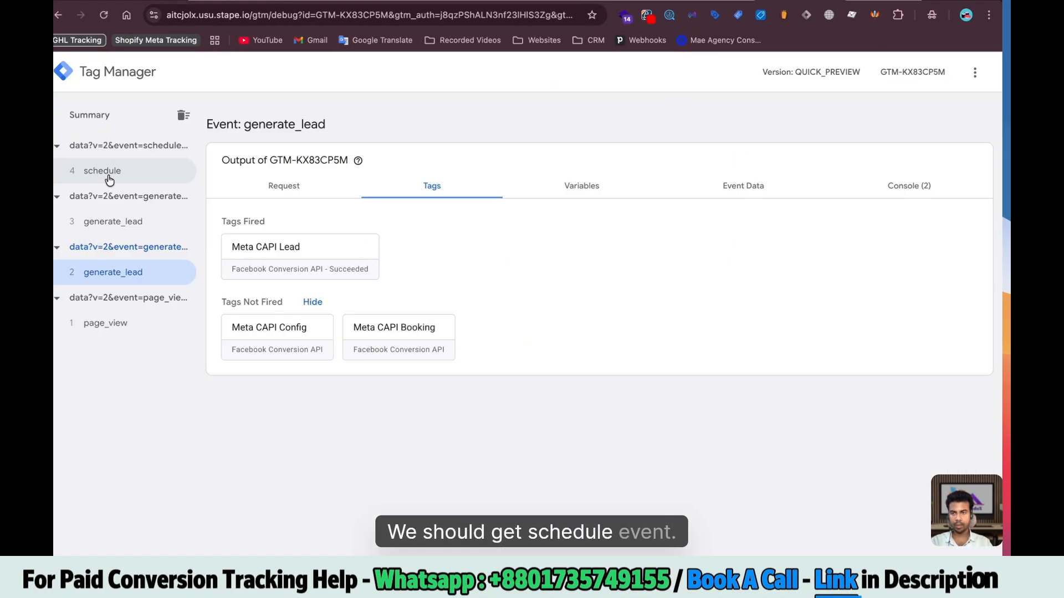
{"action": "left_click", "coordinate": [110, 175]}
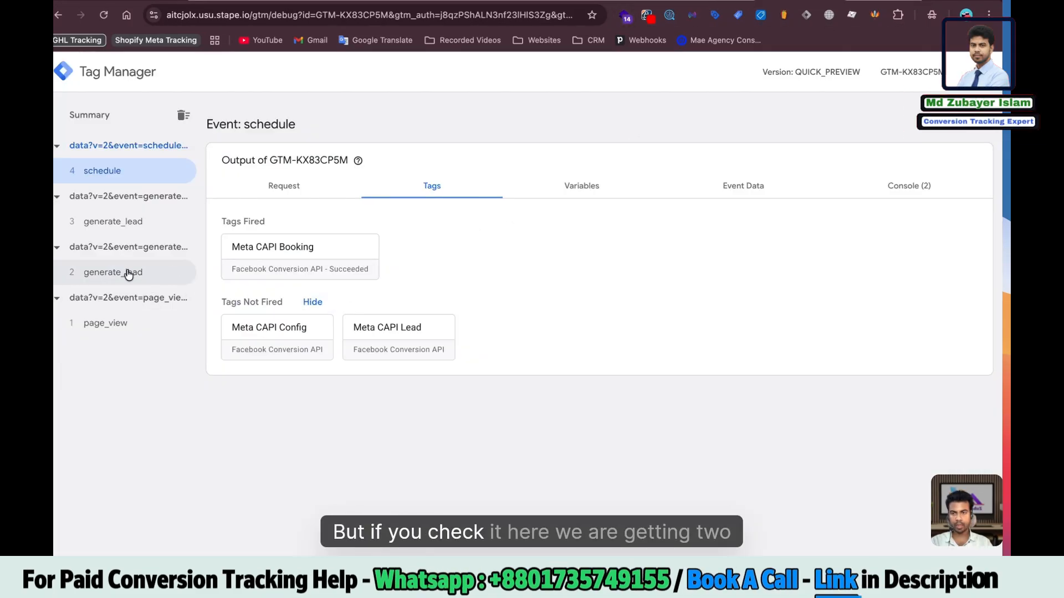
{"action": "left_click", "coordinate": [104, 222]}
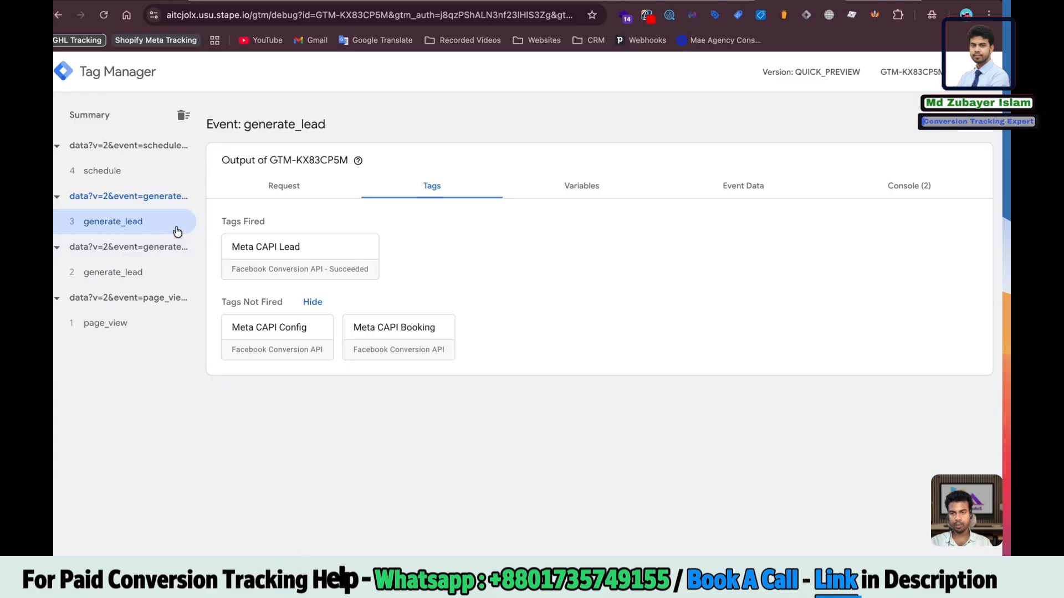